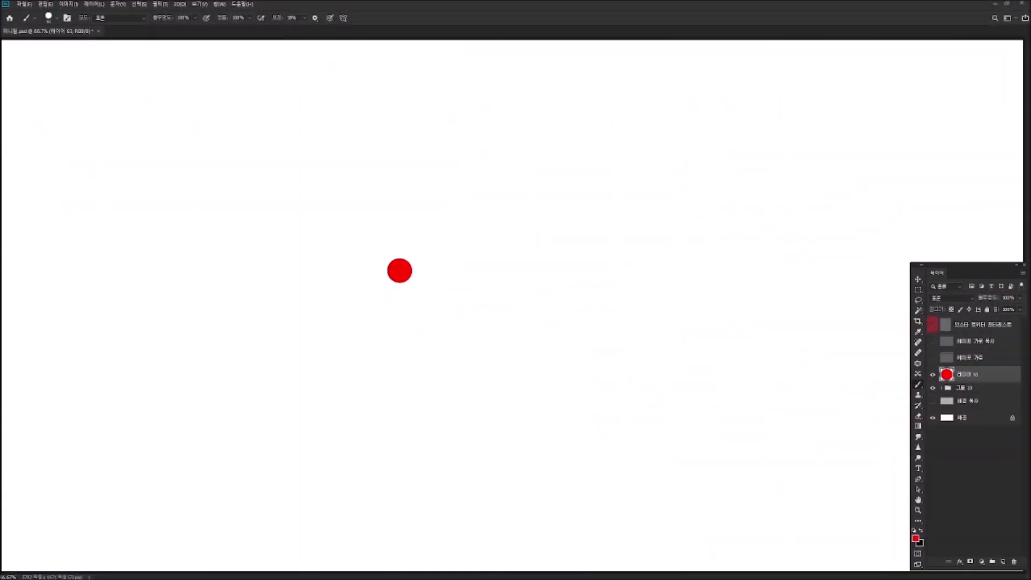
Enlarge the red dot into a rough circle, duplicate it beside itself, merge the two and desaturate them to gray.
{"action": "left_click_drag", "start_coordinate": [407, 257], "coordinate": [417, 264]}
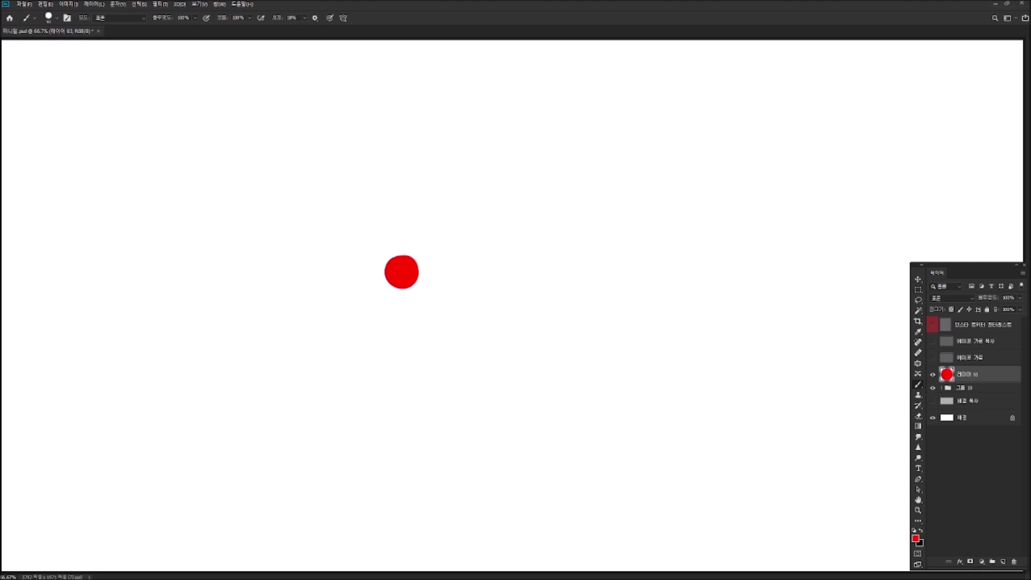
{"action": "key", "text": "ctrl+plus"}
{"action": "left_click_drag", "start_coordinate": [352, 273], "coordinate": [513, 324]}
{"action": "key", "text": "v"}
{"action": "key", "text": "ctrl+shift+u"}
{"action": "key", "text": "ctrl+e"}
{"action": "key", "text": "ctrl+shift+u"}
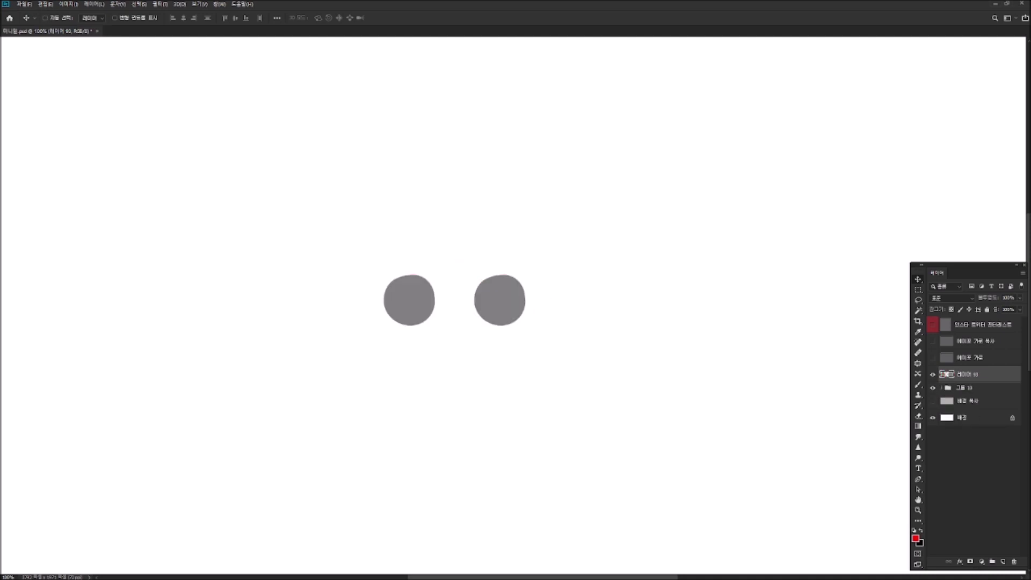
Sample the circles' gray and draw a thin ring outline around the right circle.
{"action": "key", "text": "b"}
{"action": "right_click", "coordinate": [502, 260]}
{"action": "key", "text": "Escape"}
{"action": "key", "text": "ctrl+plus"}
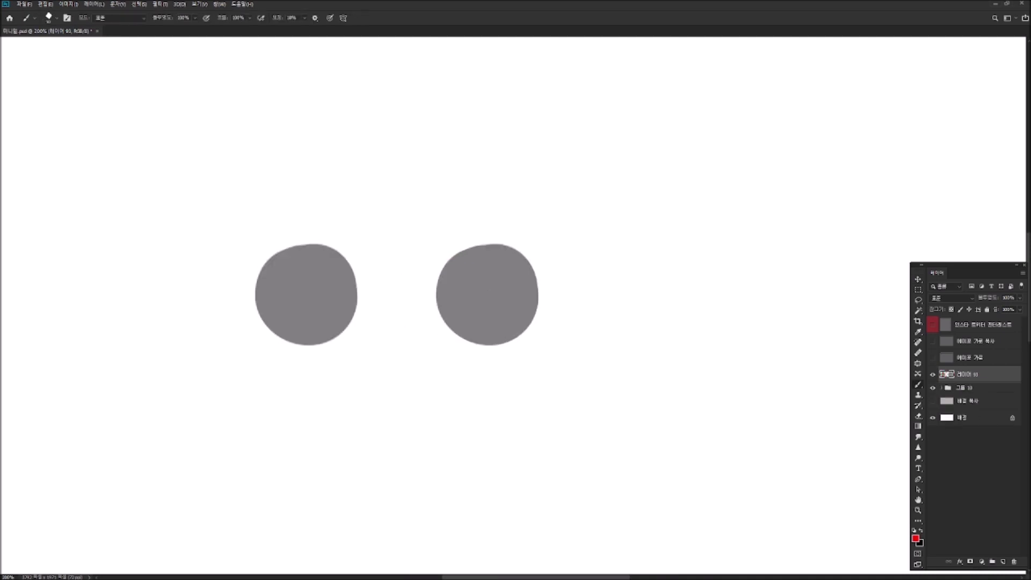
{"action": "left_click", "coordinate": [522, 346], "text": "alt"}
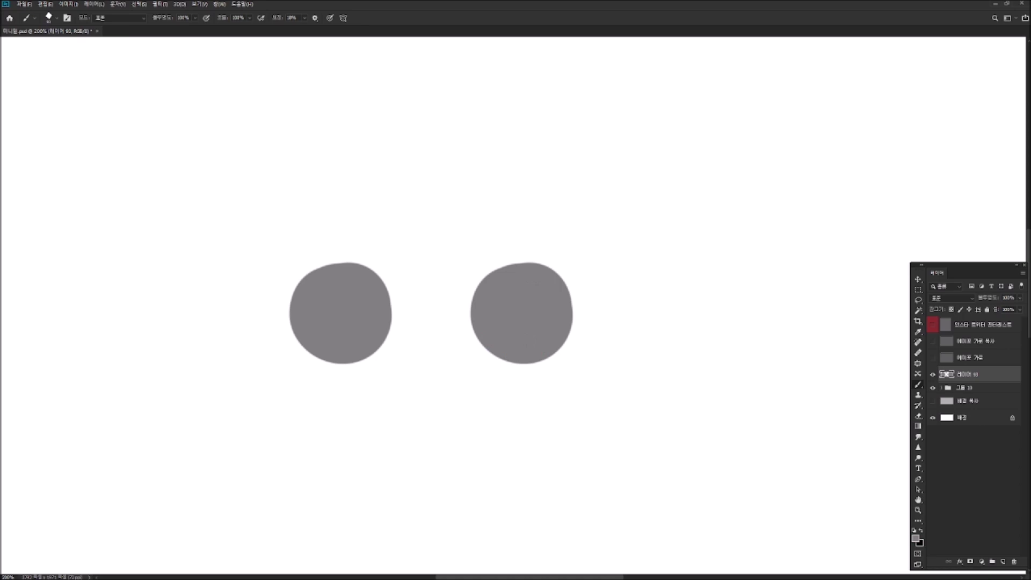
{"action": "left_click_drag", "start_coordinate": [489, 259], "coordinate": [460, 295]}
{"action": "left_click_drag", "start_coordinate": [489, 260], "coordinate": [550, 256]}
{"action": "key", "text": "ctrl+z"}
{"action": "mouse_move", "coordinate": [458, 299]}
{"action": "left_mouse_down"}
{"action": "mouse_move", "coordinate": [461, 340]}
{"action": "mouse_move", "coordinate": [491, 370]}
{"action": "mouse_move", "coordinate": [523, 375]}
{"action": "left_mouse_up"}
{"action": "mouse_move", "coordinate": [551, 256]}
{"action": "left_mouse_down"}
{"action": "mouse_move", "coordinate": [578, 294]}
{"action": "mouse_move", "coordinate": [554, 258]}
{"action": "mouse_move", "coordinate": [573, 272]}
{"action": "mouse_move", "coordinate": [583, 319]}
{"action": "mouse_move", "coordinate": [562, 361]}
{"action": "mouse_move", "coordinate": [523, 376]}
{"action": "left_mouse_up"}
{"action": "key", "text": "ctrl+z"}
Reshape the right circle's edge inside the ring with small white notches on its sides and lower edge.
{"action": "left_click_drag", "start_coordinate": [483, 278], "coordinate": [470, 333]}
{"action": "key", "text": "x"}
{"action": "mouse_move", "coordinate": [481, 282]}
{"action": "left_mouse_down"}
{"action": "mouse_move", "coordinate": [526, 264]}
{"action": "mouse_move", "coordinate": [571, 311]}
{"action": "left_mouse_up"}
{"action": "key", "text": "x"}
{"action": "key", "text": "x"}
{"action": "left_click_drag", "start_coordinate": [488, 361], "coordinate": [514, 361]}
{"action": "key", "text": "ctrl+z"}
{"action": "left_click", "coordinate": [494, 366], "text": "alt"}
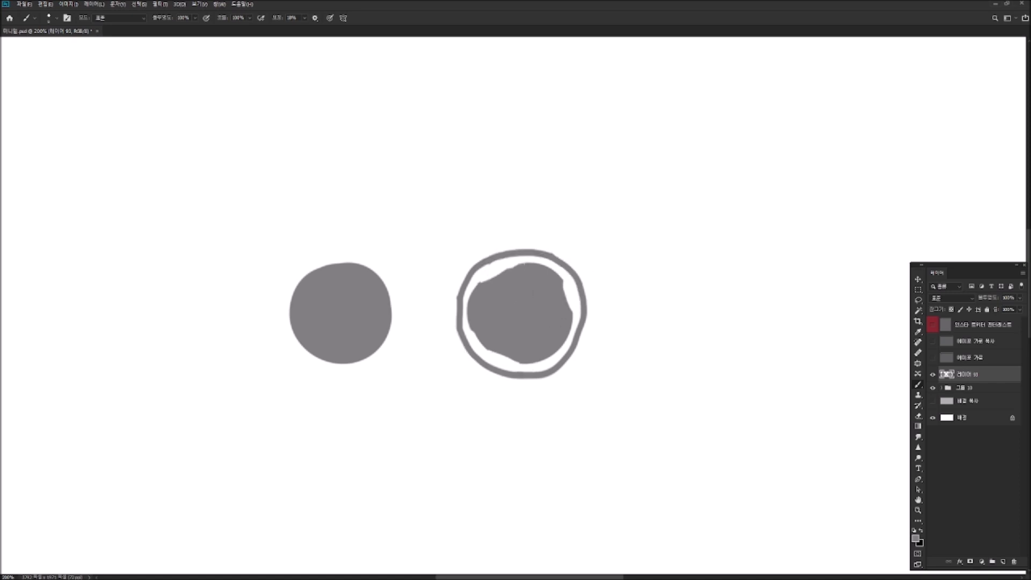
Set the foreground color to a lighter gray and paint a pointed light area over the lower half of the right eye with the diamond-shaped brush.
{"action": "right_click", "coordinate": [525, 260]}
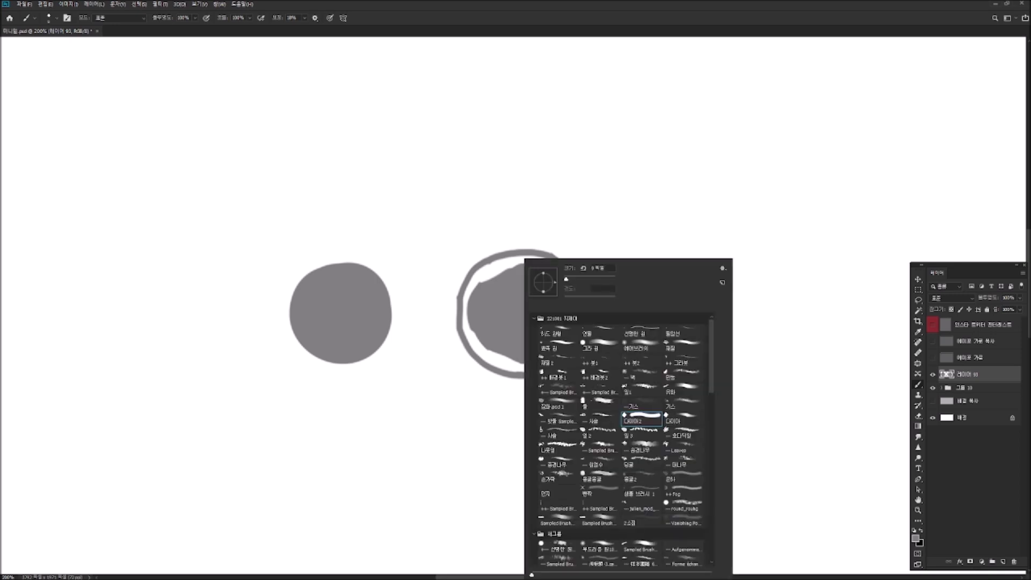
{"action": "key", "text": "Escape"}
{"action": "left_click", "coordinate": [916, 538]}
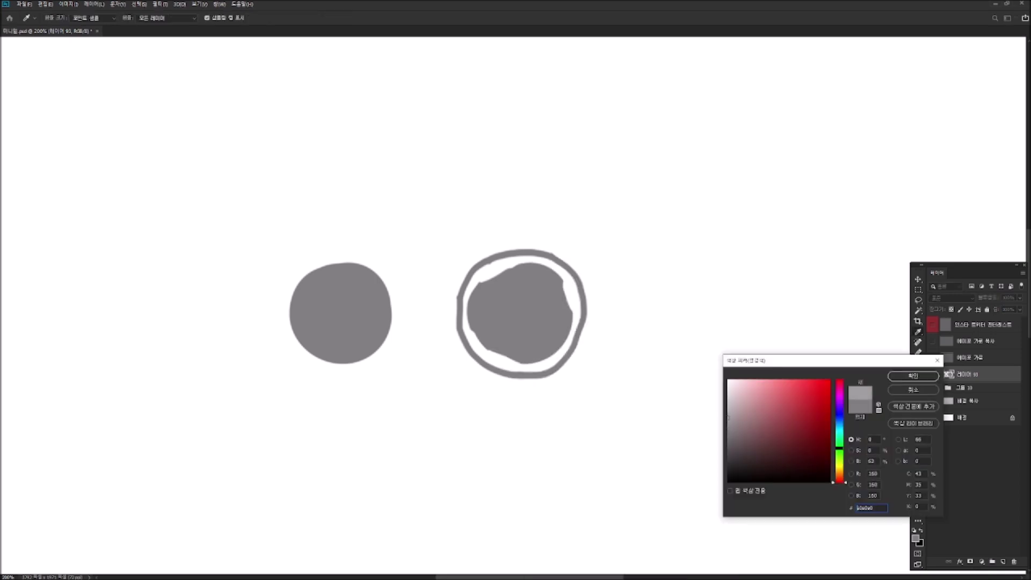
{"action": "key", "text": "Return"}
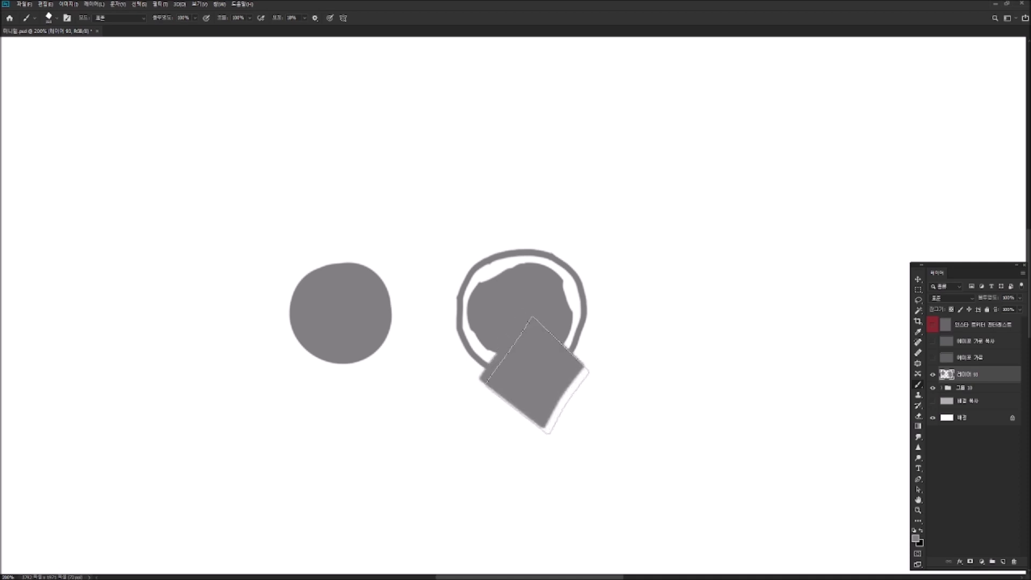
{"action": "left_click", "coordinate": [915, 538]}
{"action": "type", "text": "aaaaaa"}
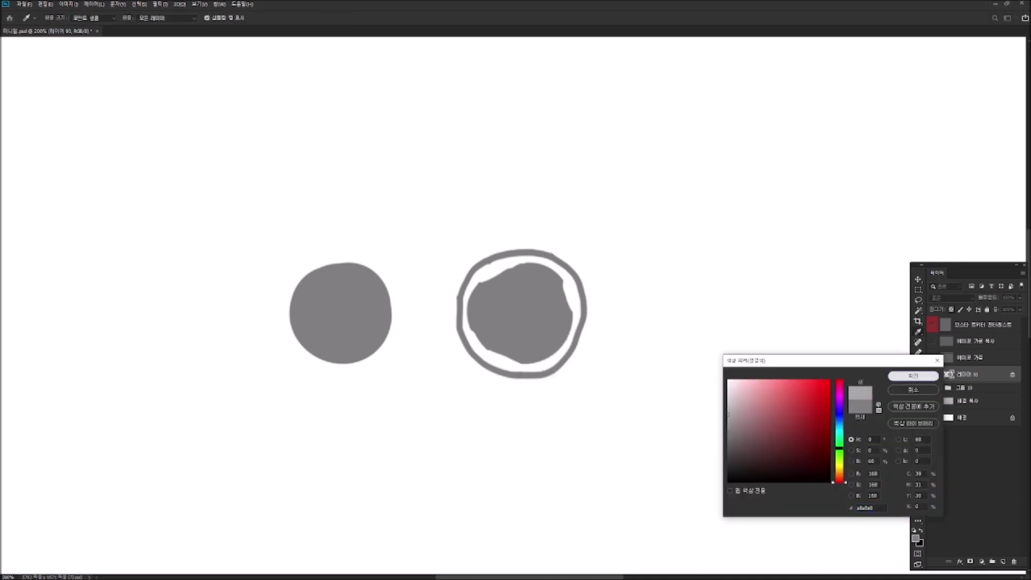
{"action": "left_click", "coordinate": [913, 376]}
{"action": "left_click", "coordinate": [532, 376]}
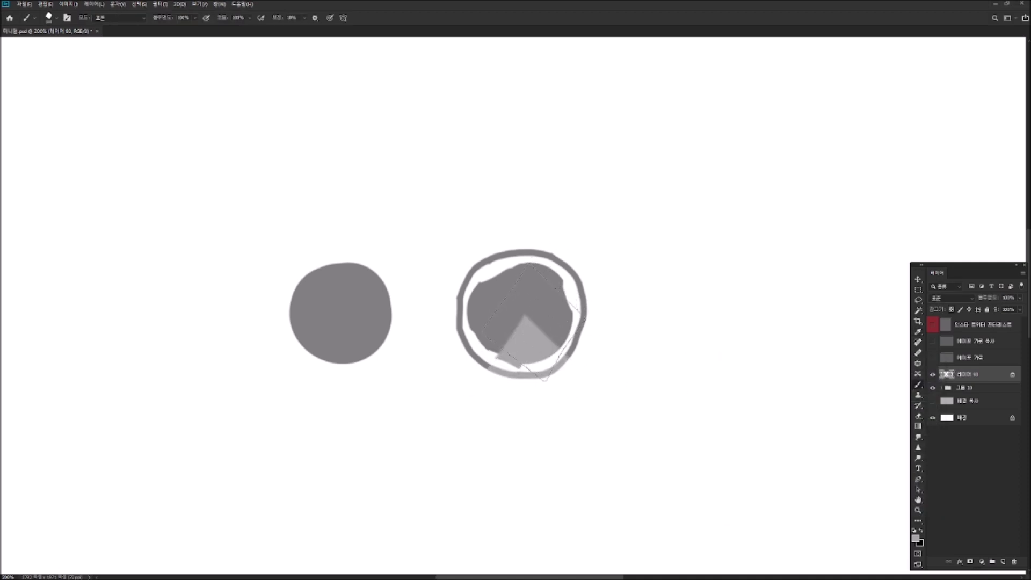
{"action": "left_click", "coordinate": [534, 316]}
{"action": "key", "text": "ctrl+z"}
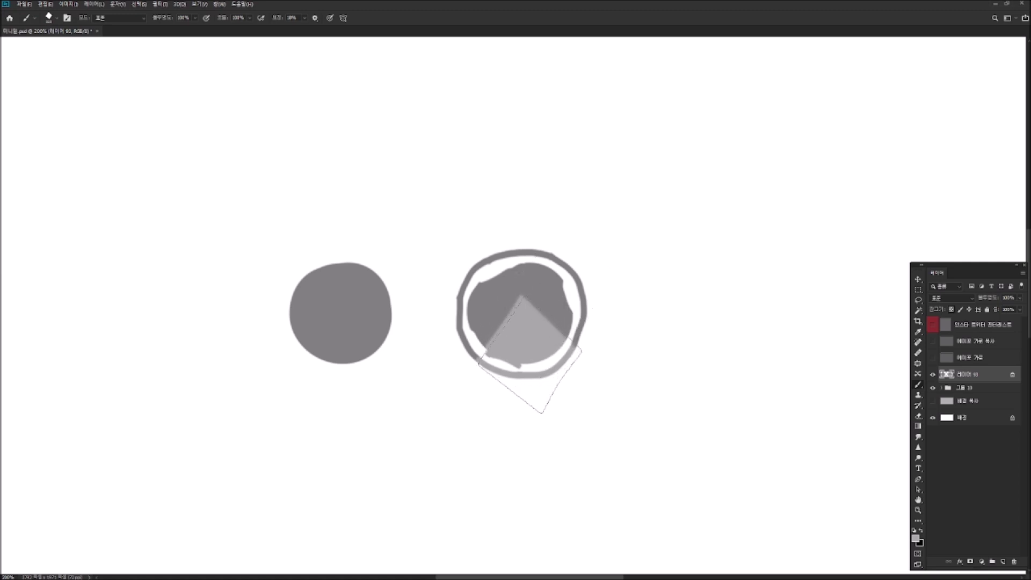
Clean up the lower-left edge of the right eye's light area with a small eraser.
{"action": "key", "text": "["}
{"action": "key", "text": "["}
{"action": "key", "text": "["}
{"action": "key", "text": "["}
{"action": "key", "text": "["}
{"action": "key", "text": "e"}
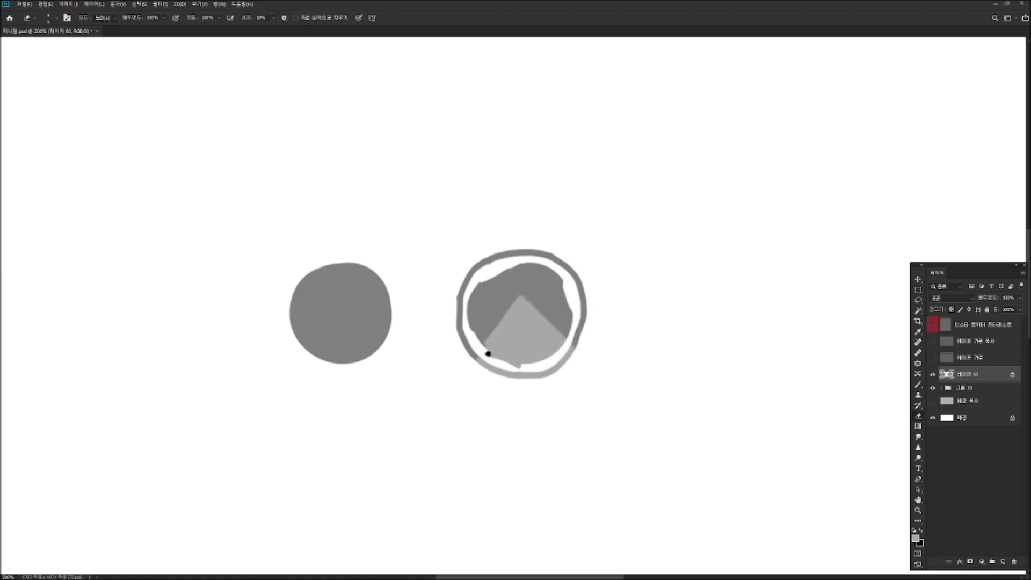
{"action": "left_click_drag", "start_coordinate": [488, 355], "coordinate": [519, 366]}
Lasso the shaded right eye, place a copy of it over the left circle and deselect.
{"action": "key", "text": "l"}
{"action": "mouse_move", "coordinate": [451, 252]}
{"action": "left_mouse_down"}
{"action": "mouse_move", "coordinate": [586, 215]}
{"action": "mouse_move", "coordinate": [454, 249]}
{"action": "left_mouse_up"}
{"action": "key", "text": "v"}
{"action": "mouse_move", "coordinate": [529, 332]}
{"action": "left_mouse_down"}
{"action": "mouse_move", "coordinate": [348, 328]}
{"action": "mouse_move", "coordinate": [347, 337]}
{"action": "left_mouse_up"}
{"action": "key", "text": "ctrl+d"}
Erase the leftover upper-left and lower-left edges of the left eye's iris and sample the light gray.
{"action": "key", "text": "e"}
{"action": "left_click_drag", "start_coordinate": [304, 277], "coordinate": [327, 269]}
{"action": "left_click_drag", "start_coordinate": [311, 352], "coordinate": [341, 364]}
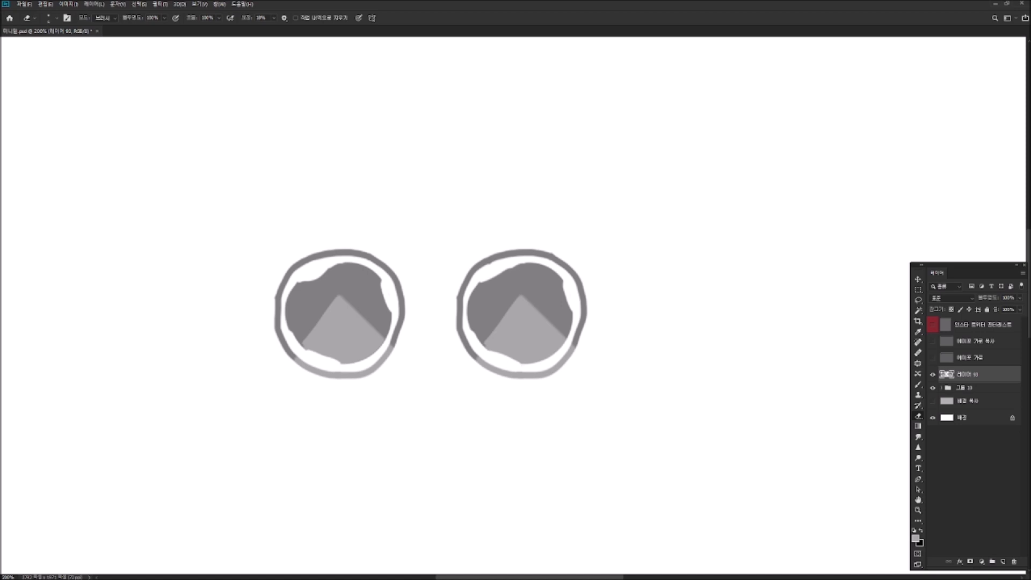
{"action": "key", "text": "b"}
{"action": "left_click", "coordinate": [481, 344], "text": "alt"}
{"action": "left_click", "coordinate": [322, 349], "text": "alt"}
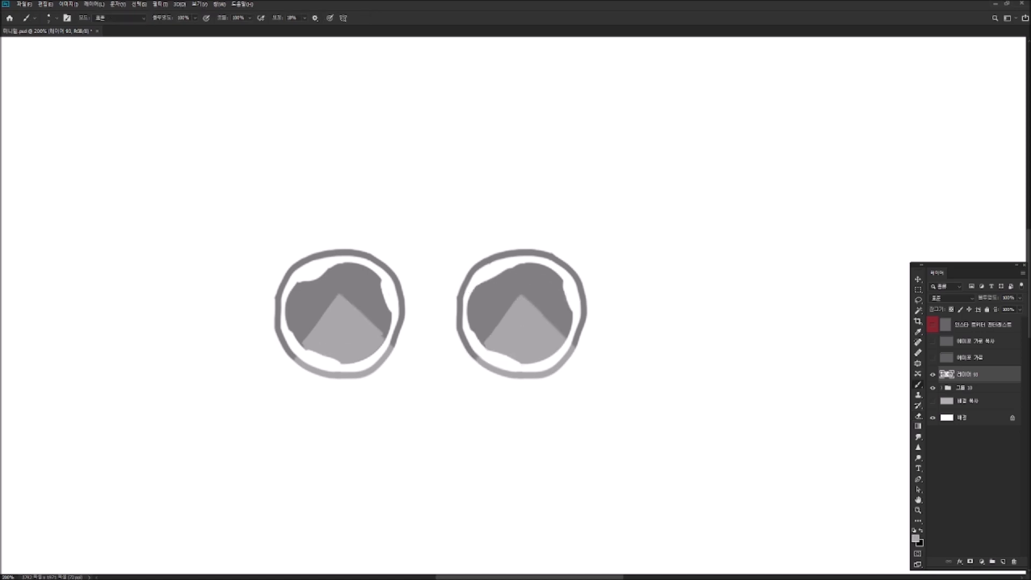
Erase a large four-pointed star highlight in the upper-left part of each iris.
{"action": "key", "text": "e"}
{"action": "mouse_move", "coordinate": [502, 274]}
{"action": "left_mouse_down"}
{"action": "mouse_move", "coordinate": [487, 308]}
{"action": "mouse_move", "coordinate": [515, 328]}
{"action": "mouse_move", "coordinate": [535, 299]}
{"action": "mouse_move", "coordinate": [503, 275]}
{"action": "mouse_move", "coordinate": [502, 302]}
{"action": "mouse_move", "coordinate": [519, 318]}
{"action": "mouse_move", "coordinate": [486, 303]}
{"action": "mouse_move", "coordinate": [518, 317]}
{"action": "left_mouse_up"}
{"action": "mouse_move", "coordinate": [317, 277]}
{"action": "left_mouse_down"}
{"action": "mouse_move", "coordinate": [294, 313]}
{"action": "mouse_move", "coordinate": [352, 295]}
{"action": "mouse_move", "coordinate": [317, 275]}
{"action": "mouse_move", "coordinate": [310, 304]}
{"action": "mouse_move", "coordinate": [325, 301]}
{"action": "mouse_move", "coordinate": [330, 314]}
{"action": "left_mouse_up"}
{"action": "key", "text": "ctrl+z"}
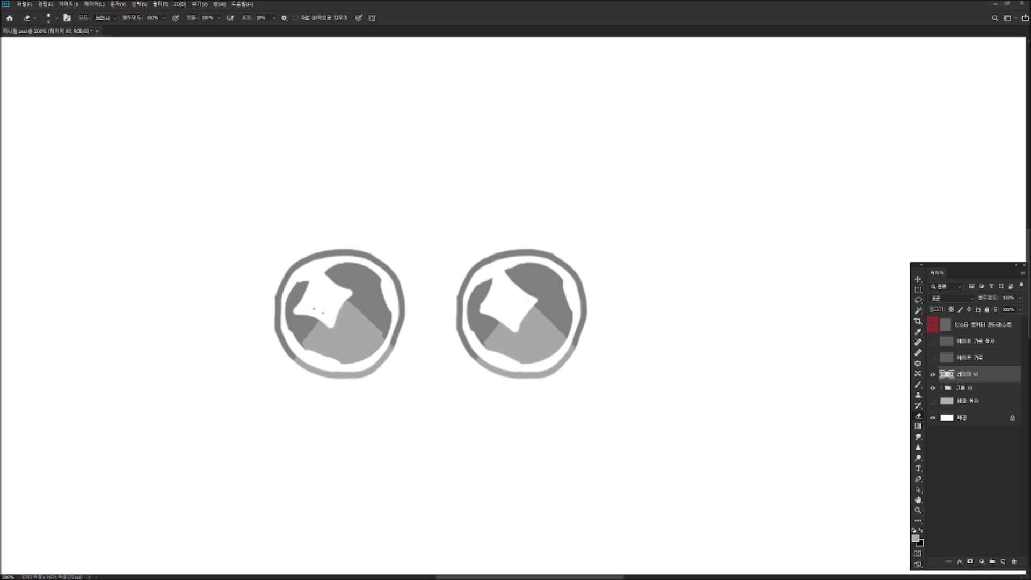
Switch the eraser to the diamond-shaped tip and cut two small diamond highlights into the lower part of each iris.
{"action": "right_click", "coordinate": [409, 260]}
{"action": "left_click", "coordinate": [527, 419]}
{"action": "key", "text": "Return"}
{"action": "left_click", "coordinate": [559, 330]}
{"action": "left_click_drag", "start_coordinate": [561, 329], "coordinate": [563, 340]}
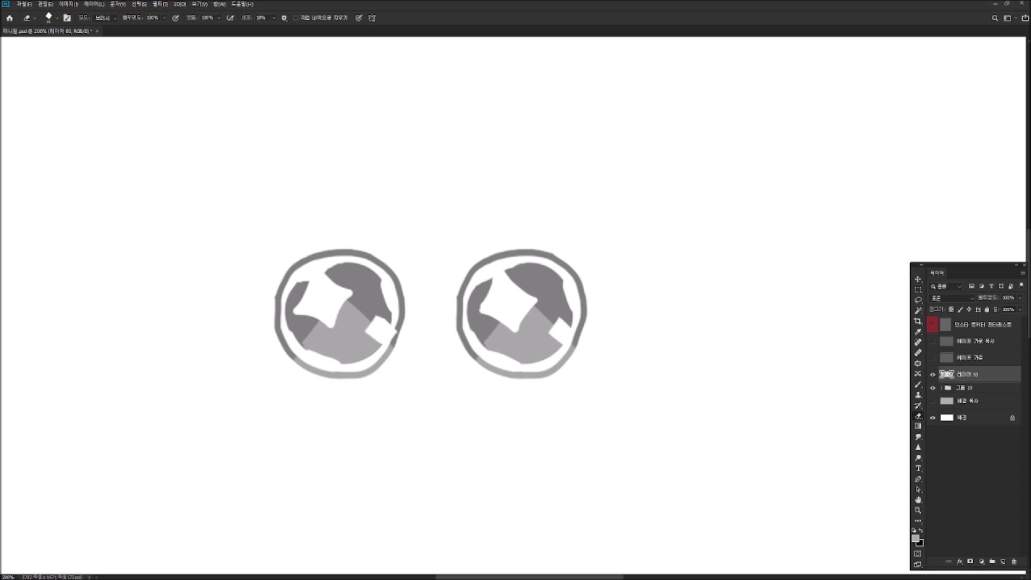
{"action": "left_click_drag", "start_coordinate": [372, 323], "coordinate": [384, 337]}
{"action": "left_click", "coordinate": [342, 344]}
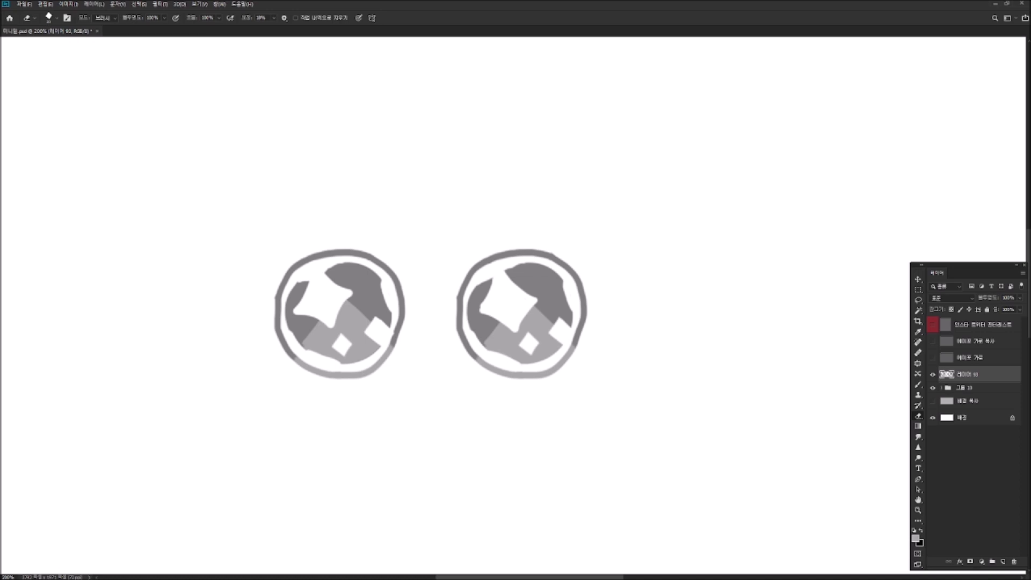
Sample the darker gray from the eyes and move both eyes higher on the canvas.
{"action": "key", "text": "b"}
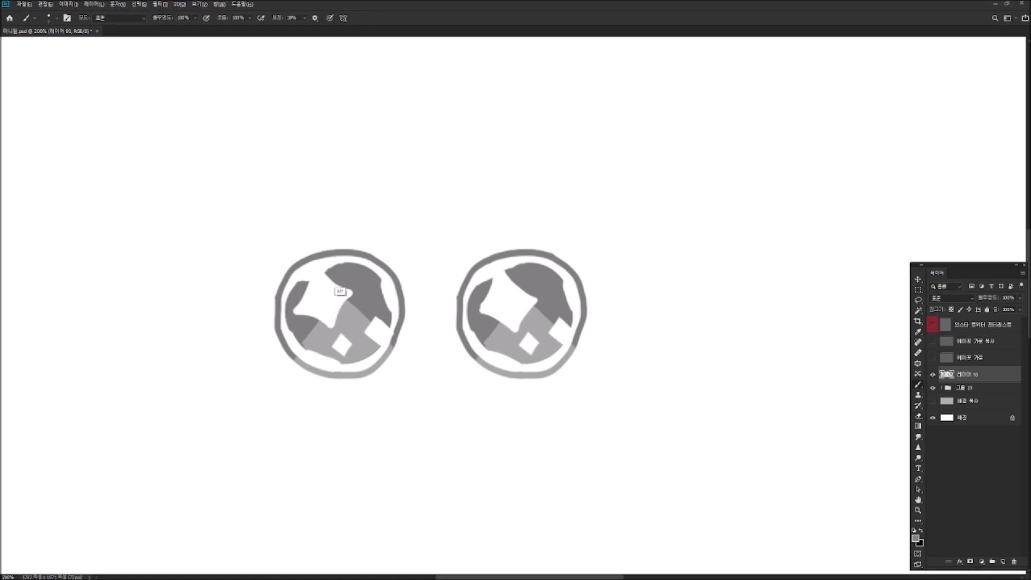
{"action": "left_click", "coordinate": [317, 371], "text": "alt"}
{"action": "left_click", "coordinate": [303, 324]}
{"action": "key", "text": "ctrl+z"}
{"action": "key", "text": "ctrl+minus"}
{"action": "key", "text": "v"}
{"action": "left_click_drag", "start_coordinate": [534, 320], "coordinate": [530, 261]}
Draw the snout's upper and lower lines below the eyes, plus a short cheek line beside the left eye.
{"action": "key", "text": "b"}
{"action": "left_click_drag", "start_coordinate": [398, 273], "coordinate": [533, 282]}
{"action": "key", "text": "ctrl+z"}
{"action": "key", "text": "bracketleft"}
{"action": "left_click_drag", "start_coordinate": [397, 272], "coordinate": [525, 281]}
{"action": "mouse_move", "coordinate": [413, 270]}
{"action": "left_mouse_down"}
{"action": "mouse_move", "coordinate": [395, 323]}
{"action": "mouse_move", "coordinate": [383, 321]}
{"action": "mouse_move", "coordinate": [589, 340]}
{"action": "left_mouse_up"}
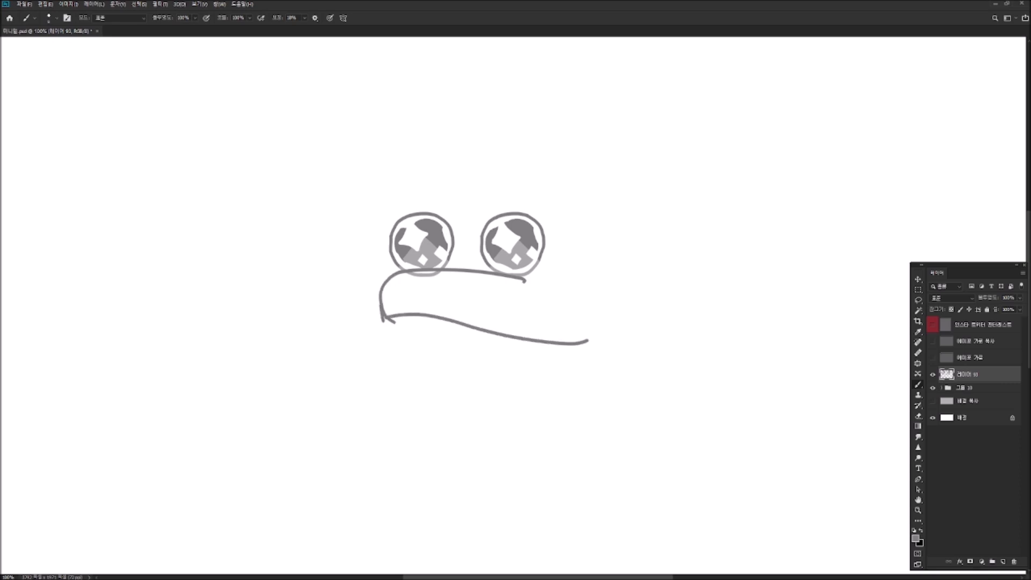
{"action": "left_click_drag", "start_coordinate": [393, 260], "coordinate": [388, 276]}
Lasso the left eye and transform it to be slightly narrower and skewed.
{"action": "key", "text": "l"}
{"action": "mouse_move", "coordinate": [399, 208]}
{"action": "left_mouse_down"}
{"action": "mouse_move", "coordinate": [388, 263]}
{"action": "mouse_move", "coordinate": [400, 199]}
{"action": "left_mouse_up"}
{"action": "key", "text": "ctrl+t"}
{"action": "left_click_drag", "start_coordinate": [385, 263], "coordinate": [389, 274]}
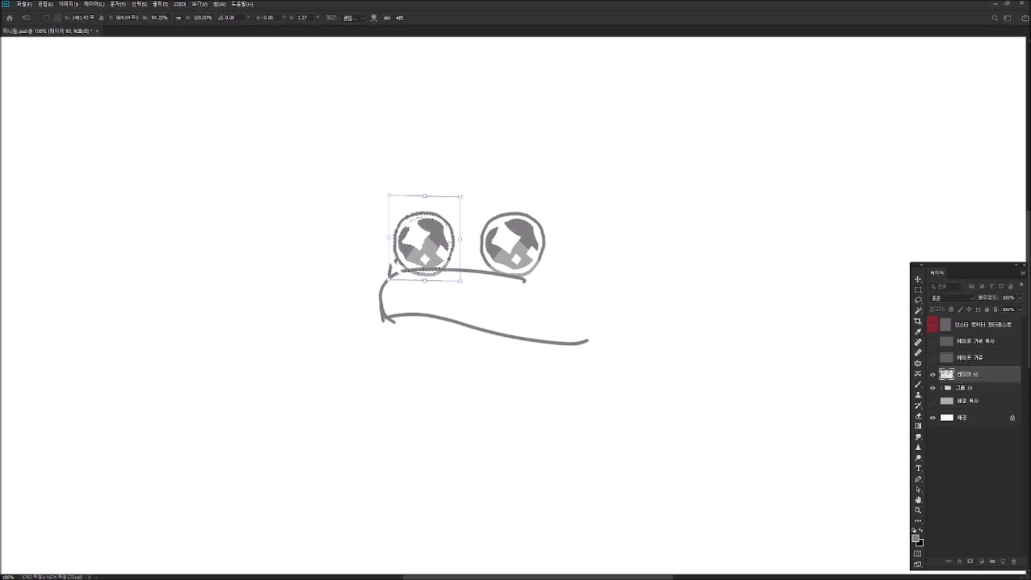
{"action": "scroll", "coordinate": [496, 207], "scroll_direction": "up", "scroll_amount": 2}
{"action": "left_click_drag", "start_coordinate": [390, 208], "coordinate": [391, 205]}
{"action": "mouse_move", "coordinate": [292, 191]}
{"action": "left_mouse_down"}
{"action": "mouse_move", "coordinate": [278, 343]}
{"action": "mouse_move", "coordinate": [285, 270]}
{"action": "mouse_move", "coordinate": [276, 287]}
{"action": "left_mouse_up"}
{"action": "key", "text": "Return"}
{"action": "key", "text": "ctrl+plus"}
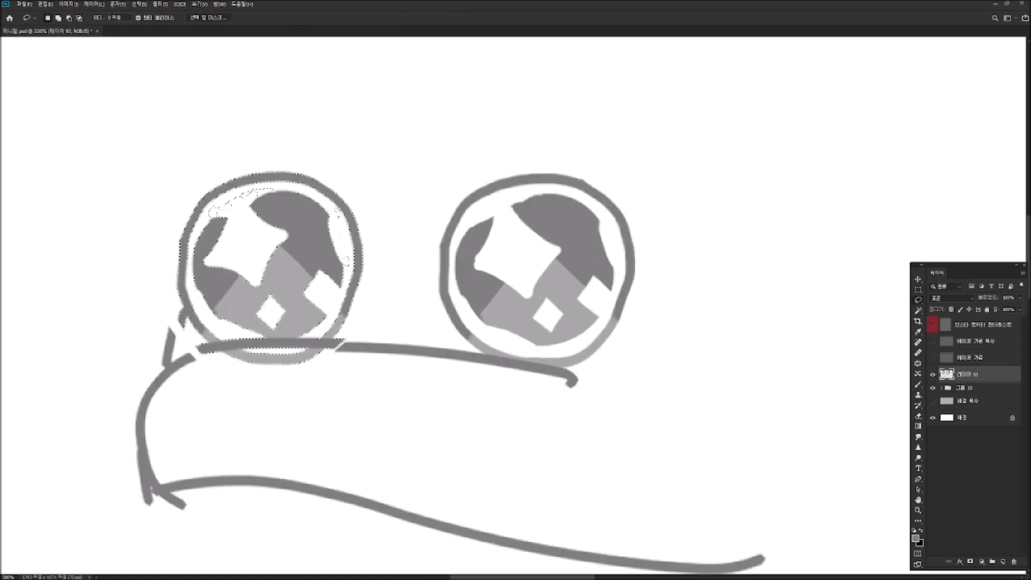
Draw the rounded head outline over the eyes and down to the end of the snout's lower line.
{"action": "key", "text": "ctrl+minus"}
{"action": "key", "text": "ctrl+minus"}
{"action": "key", "text": "b"}
{"action": "mouse_move", "coordinate": [463, 228]}
{"action": "left_mouse_down"}
{"action": "mouse_move", "coordinate": [425, 242]}
{"action": "mouse_move", "coordinate": [545, 228]}
{"action": "mouse_move", "coordinate": [575, 246]}
{"action": "mouse_move", "coordinate": [608, 343]}
{"action": "mouse_move", "coordinate": [604, 385]}
{"action": "left_mouse_up"}
{"action": "key", "text": "ctrl+z"}
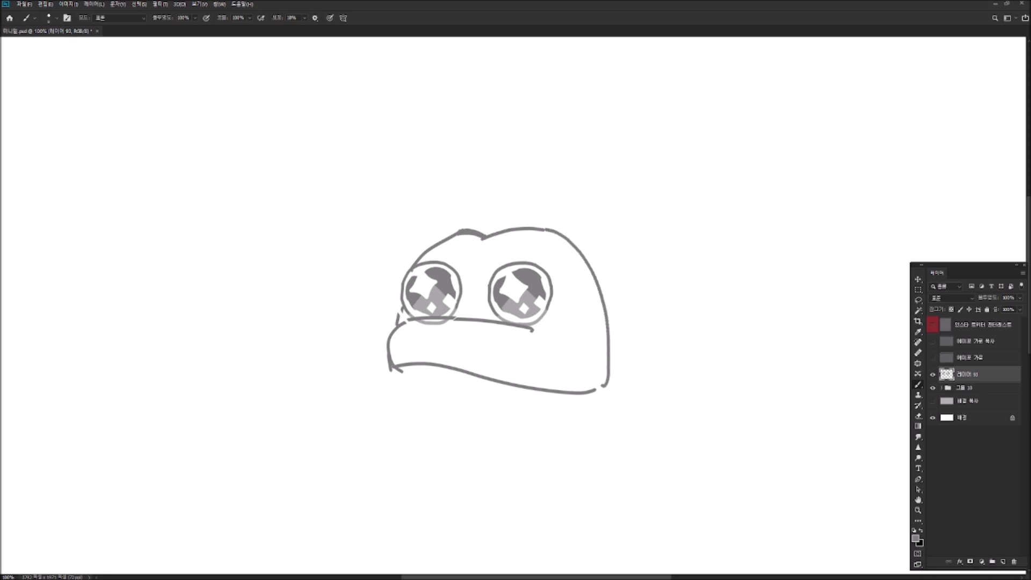
Draw a large and a small tuft on top of the head and a second curve behind the head.
{"action": "mouse_move", "coordinate": [424, 166]}
{"action": "left_mouse_down"}
{"action": "mouse_move", "coordinate": [473, 236]}
{"action": "mouse_move", "coordinate": [465, 153]}
{"action": "left_mouse_up"}
{"action": "left_click_drag", "start_coordinate": [467, 149], "coordinate": [496, 228]}
{"action": "mouse_move", "coordinate": [561, 226]}
{"action": "left_mouse_down"}
{"action": "mouse_move", "coordinate": [605, 263]}
{"action": "mouse_move", "coordinate": [632, 380]}
{"action": "left_mouse_up"}
Draw the open lower jaw with teeth inside the mouth and a chin line curving down to the belly.
{"action": "left_click_drag", "start_coordinate": [401, 370], "coordinate": [595, 395]}
{"action": "left_click_drag", "start_coordinate": [401, 381], "coordinate": [446, 518]}
{"action": "key", "text": "ctrl+z"}
{"action": "left_click_drag", "start_coordinate": [479, 454], "coordinate": [523, 450]}
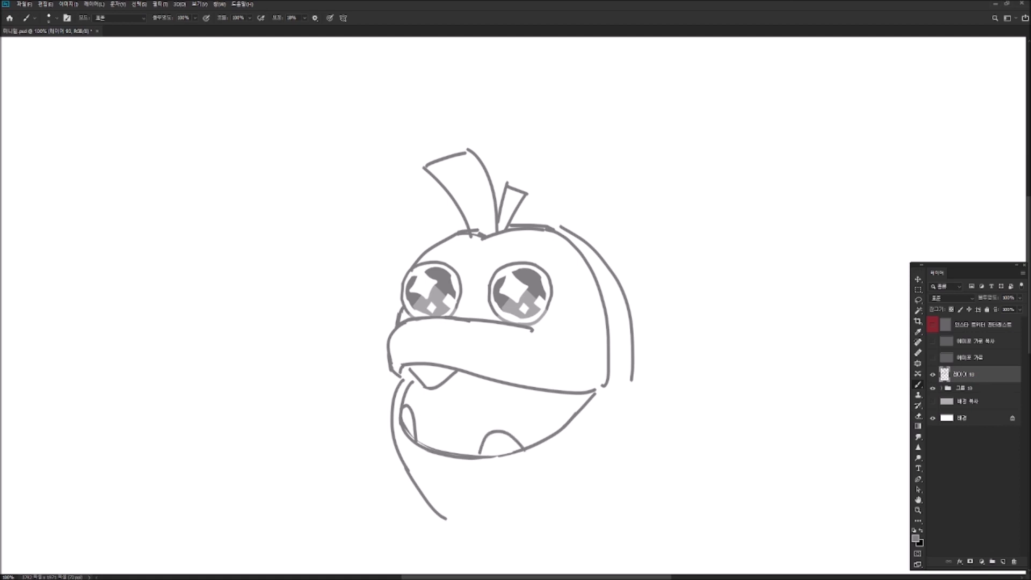
{"action": "left_click_drag", "start_coordinate": [421, 387], "coordinate": [411, 408]}
Sketch the outlines of both raised hands over the two ends of the lower jaw.
{"action": "left_click_drag", "start_coordinate": [514, 421], "coordinate": [526, 492]}
{"action": "left_click_drag", "start_coordinate": [518, 422], "coordinate": [585, 458]}
{"action": "key", "text": "ctrl+z"}
{"action": "left_click_drag", "start_coordinate": [519, 423], "coordinate": [574, 455]}
{"action": "mouse_move", "coordinate": [399, 413]}
{"action": "left_mouse_down"}
{"action": "mouse_move", "coordinate": [399, 472]}
{"action": "mouse_move", "coordinate": [423, 448]}
{"action": "mouse_move", "coordinate": [425, 472]}
{"action": "mouse_move", "coordinate": [410, 478]}
{"action": "mouse_move", "coordinate": [398, 463]}
{"action": "mouse_move", "coordinate": [413, 443]}
{"action": "mouse_move", "coordinate": [423, 449]}
{"action": "mouse_move", "coordinate": [388, 432]}
{"action": "mouse_move", "coordinate": [411, 478]}
{"action": "left_mouse_up"}
Draw the fingers on the right-hand paw and erase the jaw lines overlapping both hands.
{"action": "key", "text": "e"}
{"action": "key", "text": "b"}
{"action": "mouse_move", "coordinate": [517, 421]}
{"action": "left_mouse_down"}
{"action": "mouse_move", "coordinate": [514, 440]}
{"action": "mouse_move", "coordinate": [541, 421]}
{"action": "mouse_move", "coordinate": [506, 454]}
{"action": "mouse_move", "coordinate": [554, 448]}
{"action": "mouse_move", "coordinate": [540, 423]}
{"action": "left_mouse_up"}
{"action": "key", "text": "e"}
{"action": "key", "text": "b"}
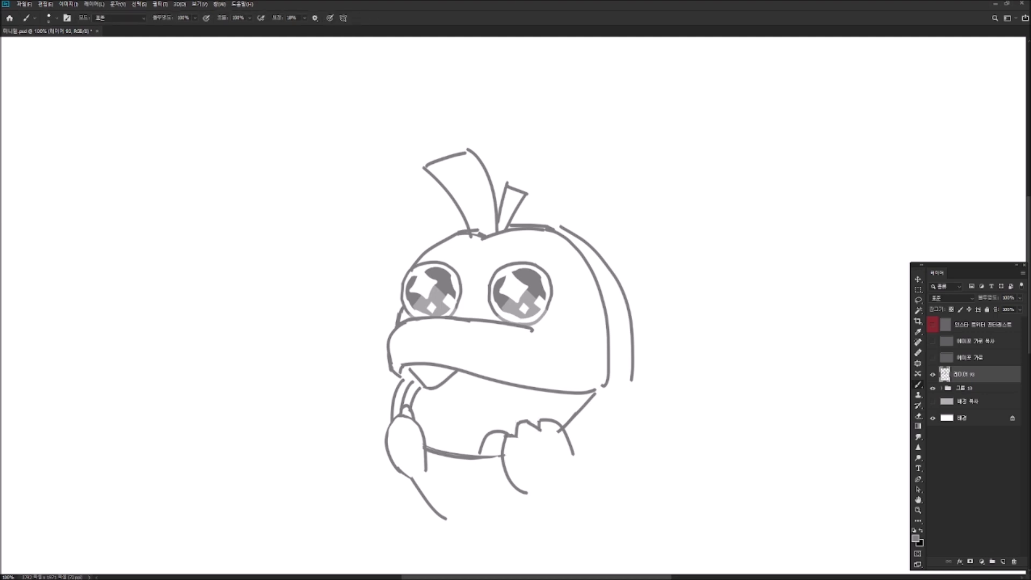
{"action": "key", "text": "e"}
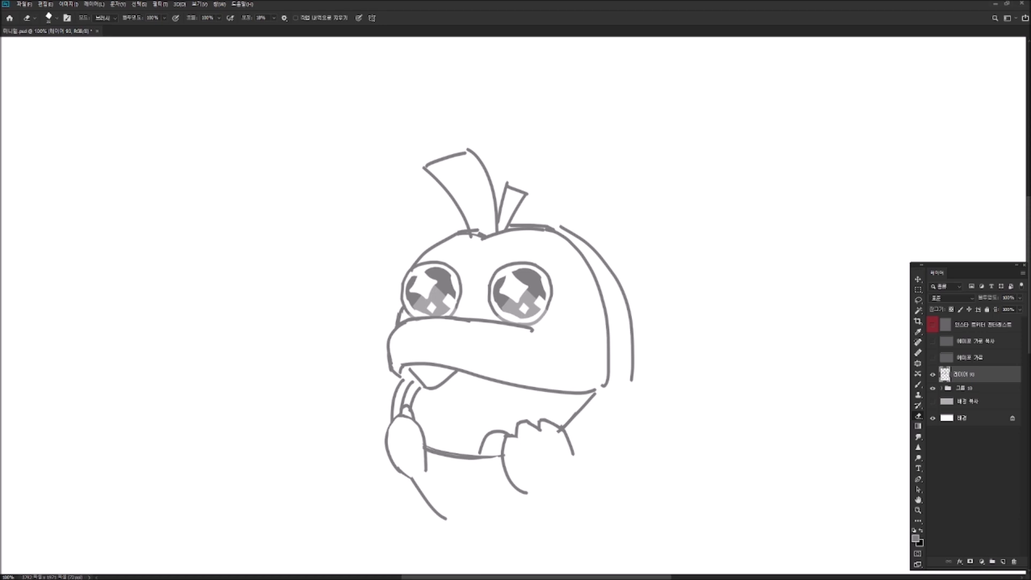
Draw the left leg's outer line, extend the belly curve and add a four-sided panel on the chest.
{"action": "key", "text": "b"}
{"action": "left_click_drag", "start_coordinate": [409, 488], "coordinate": [384, 542]}
{"action": "key", "text": "ctrl+z"}
{"action": "mouse_move", "coordinate": [438, 516]}
{"action": "left_mouse_down"}
{"action": "mouse_move", "coordinate": [497, 546]}
{"action": "mouse_move", "coordinate": [486, 535]}
{"action": "left_mouse_up"}
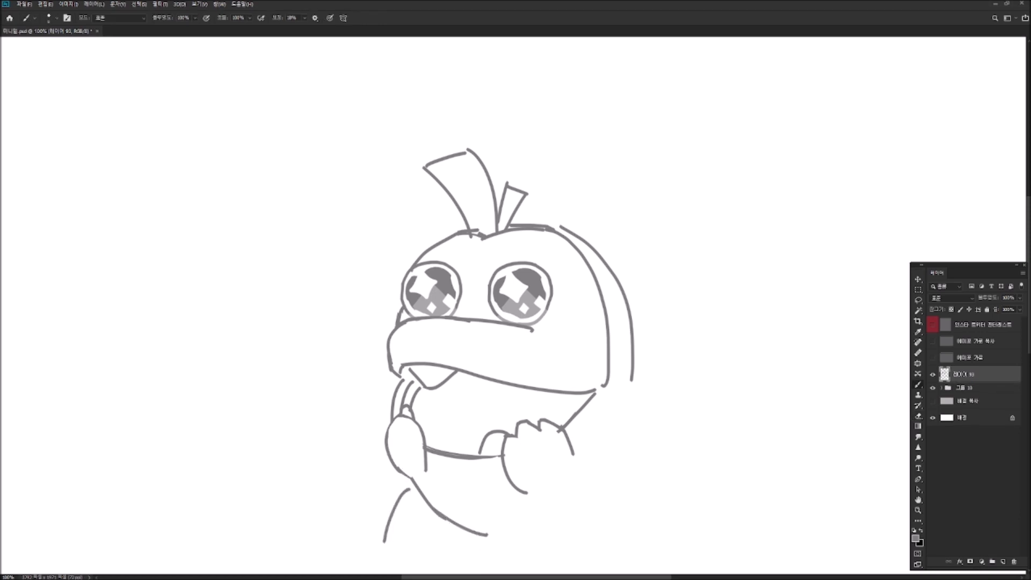
{"action": "mouse_move", "coordinate": [428, 463]}
{"action": "left_mouse_down"}
{"action": "mouse_move", "coordinate": [478, 471]}
{"action": "mouse_move", "coordinate": [455, 517]}
{"action": "mouse_move", "coordinate": [497, 518]}
{"action": "left_mouse_up"}
{"action": "left_click_drag", "start_coordinate": [478, 471], "coordinate": [498, 517]}
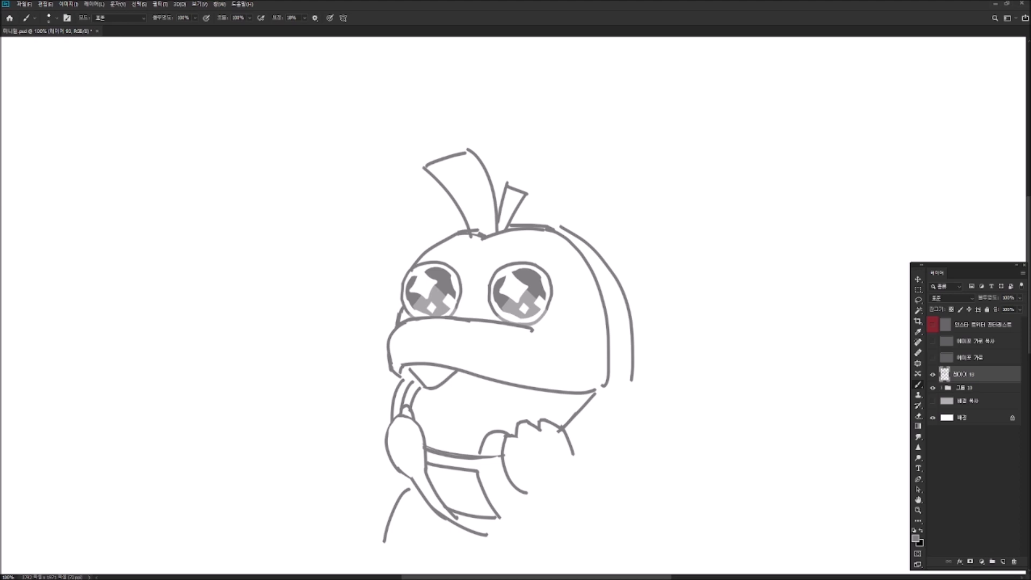
Draw the two side lines of the right leg and extend the belly curve to meet it.
{"action": "left_click_drag", "start_coordinate": [535, 500], "coordinate": [515, 568]}
{"action": "mouse_move", "coordinate": [596, 467]}
{"action": "left_mouse_down"}
{"action": "mouse_move", "coordinate": [603, 420]}
{"action": "mouse_move", "coordinate": [625, 512]}
{"action": "left_mouse_up"}
{"action": "key", "text": "ctrl+z"}
{"action": "left_click_drag", "start_coordinate": [601, 462], "coordinate": [613, 530]}
{"action": "left_click_drag", "start_coordinate": [489, 491], "coordinate": [519, 499]}
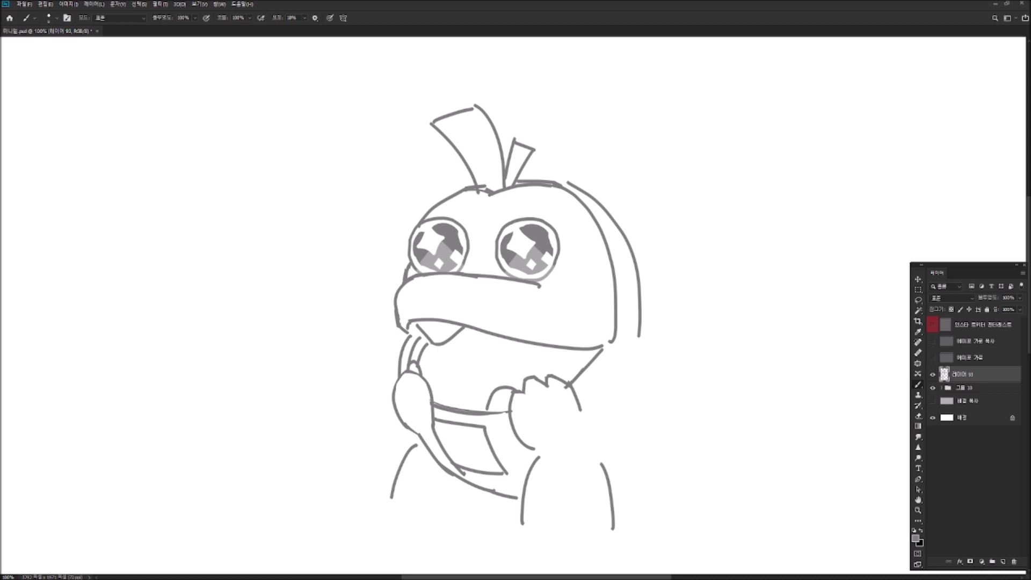
Lasso the right eye, move it slightly right and down, and deselect.
{"action": "key", "text": "l"}
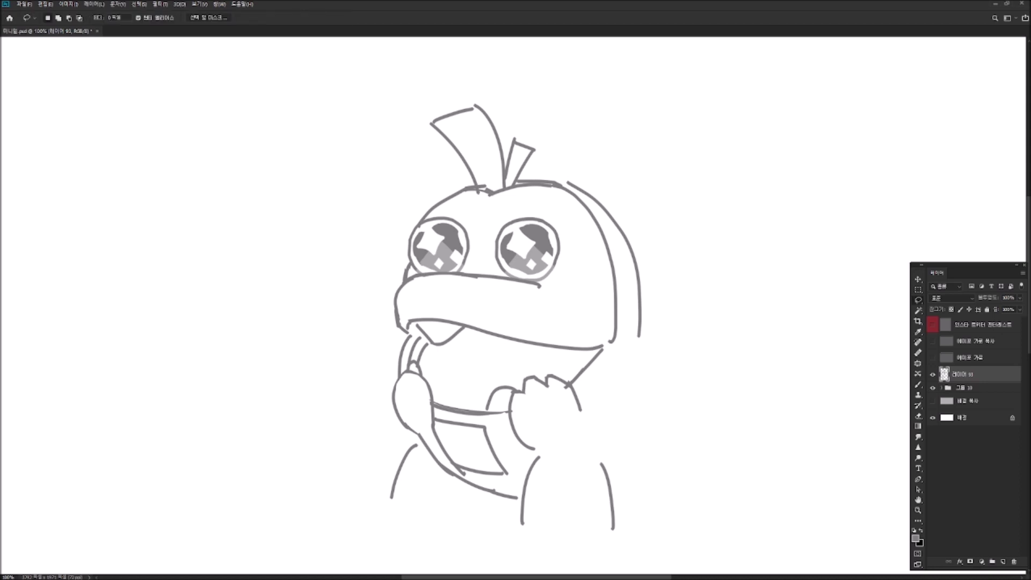
{"action": "left_click_drag", "start_coordinate": [490, 267], "coordinate": [496, 217]}
{"action": "key", "text": "v"}
{"action": "left_click_drag", "start_coordinate": [555, 229], "coordinate": [562, 234]}
{"action": "key", "text": "ctrl+d"}
Join the back line to the top of the head and draw a pointed, upturned tail behind the body.
{"action": "key", "text": "b"}
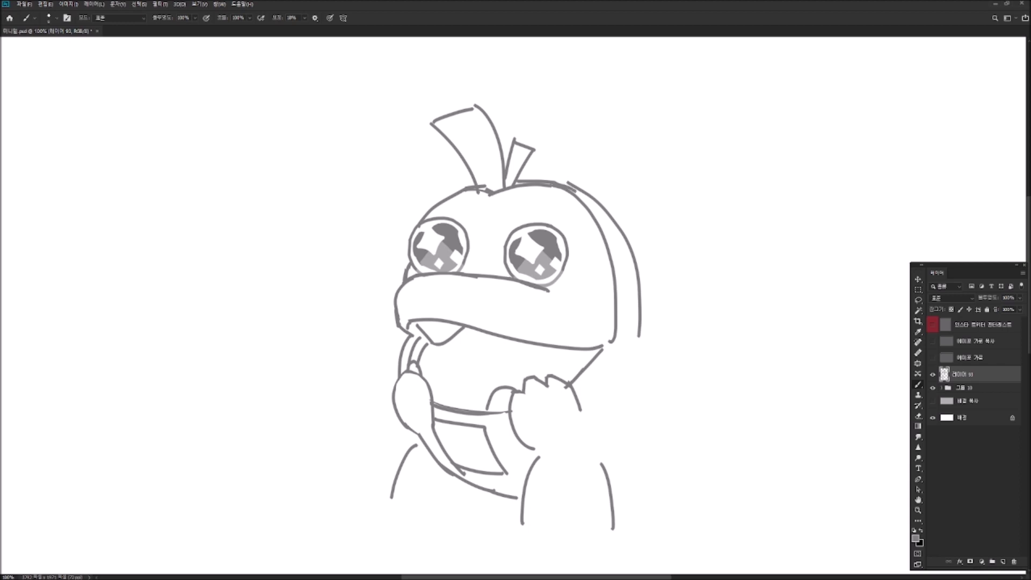
{"action": "left_click_drag", "start_coordinate": [554, 183], "coordinate": [581, 194]}
{"action": "left_click_drag", "start_coordinate": [612, 488], "coordinate": [685, 384]}
{"action": "mouse_move", "coordinate": [638, 337]}
{"action": "left_mouse_down"}
{"action": "mouse_move", "coordinate": [655, 391]}
{"action": "mouse_move", "coordinate": [691, 375]}
{"action": "mouse_move", "coordinate": [688, 383]}
{"action": "left_mouse_up"}
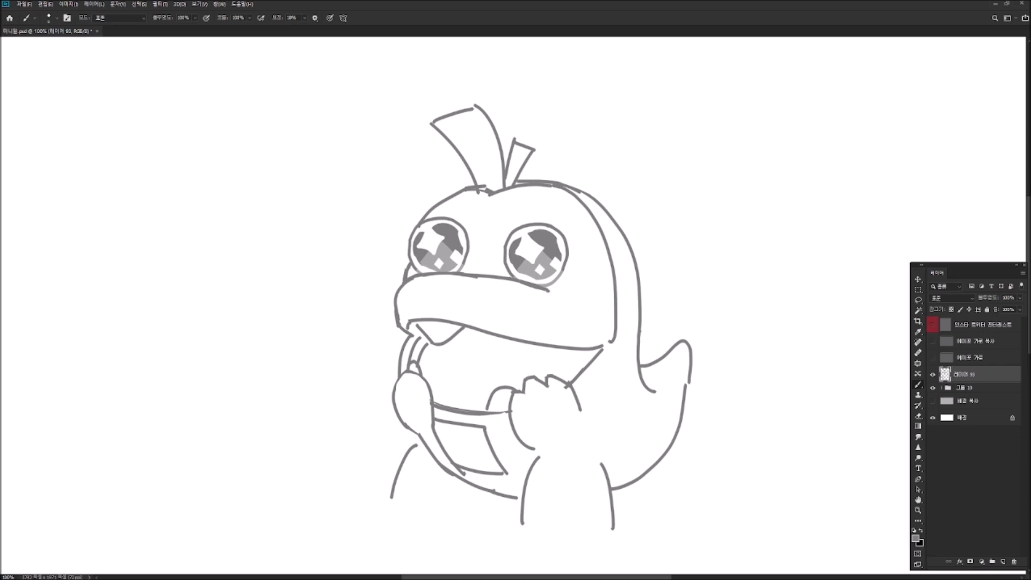
Add a short line linking the chest panel to the top of the right leg.
{"action": "key", "text": "e"}
{"action": "left_click_drag", "start_coordinate": [497, 457], "coordinate": [539, 468]}
{"action": "key", "text": "ctrl+z"}
{"action": "left_click_drag", "start_coordinate": [424, 441], "coordinate": [527, 463]}
{"action": "left_click_drag", "start_coordinate": [439, 473], "coordinate": [453, 482]}
{"action": "key", "text": "ctrl+z"}
{"action": "key", "text": "ctrl+z"}
{"action": "key", "text": "ctrl+z"}
Draw the left leg's inner side and close the leg with a curved bottom line.
{"action": "mouse_move", "coordinate": [429, 447]}
{"action": "left_mouse_down"}
{"action": "mouse_move", "coordinate": [537, 463]}
{"action": "mouse_move", "coordinate": [473, 461]}
{"action": "mouse_move", "coordinate": [497, 465]}
{"action": "mouse_move", "coordinate": [466, 476]}
{"action": "mouse_move", "coordinate": [472, 514]}
{"action": "mouse_move", "coordinate": [461, 475]}
{"action": "mouse_move", "coordinate": [410, 509]}
{"action": "mouse_move", "coordinate": [475, 524]}
{"action": "left_mouse_up"}
{"action": "key", "text": "e"}
{"action": "key", "text": "b"}
{"action": "key", "text": "ctrl+z"}
{"action": "key", "text": "ctrl+z"}
{"action": "key", "text": "ctrl+z"}
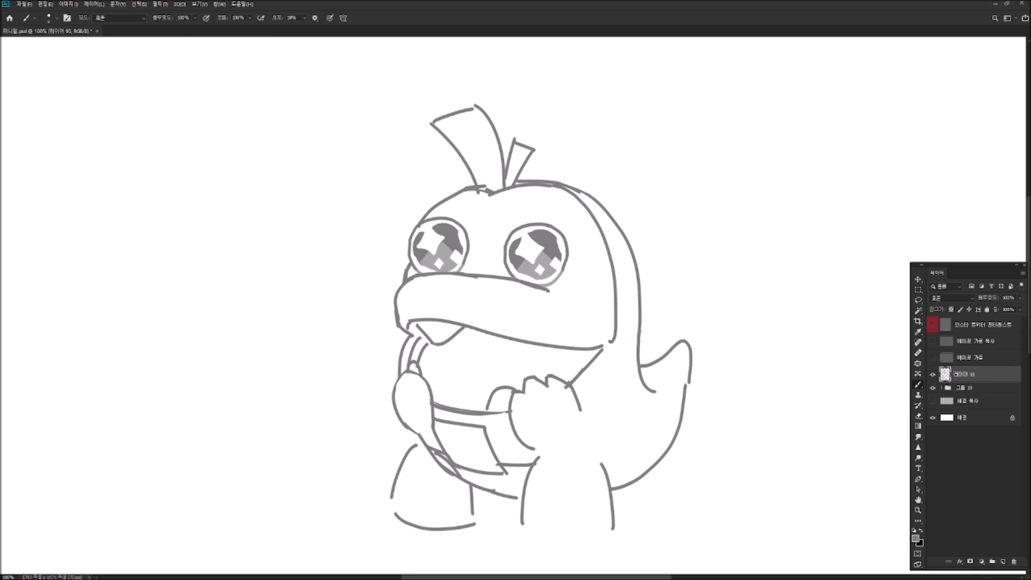
{"action": "key", "text": "ctrl+z"}
{"action": "left_click_drag", "start_coordinate": [395, 510], "coordinate": [470, 521]}
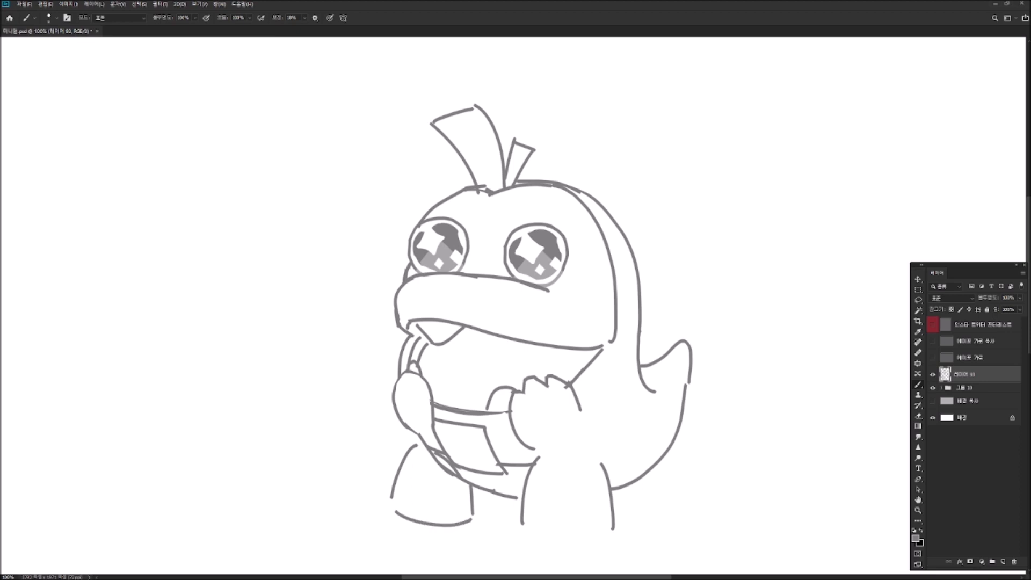
Erase the snout's front and upper-left outline and redraw it protruding farther left.
{"action": "key", "text": "e"}
{"action": "mouse_move", "coordinate": [470, 273]}
{"action": "left_mouse_down"}
{"action": "mouse_move", "coordinate": [400, 285]}
{"action": "mouse_move", "coordinate": [400, 329]}
{"action": "left_mouse_up"}
{"action": "key", "text": "b"}
{"action": "mouse_move", "coordinate": [393, 276]}
{"action": "left_mouse_down"}
{"action": "mouse_move", "coordinate": [486, 280]}
{"action": "mouse_move", "coordinate": [561, 302]}
{"action": "mouse_move", "coordinate": [539, 320]}
{"action": "mouse_move", "coordinate": [556, 298]}
{"action": "left_mouse_up"}
{"action": "key", "text": "ctrl+z"}
{"action": "key", "text": "ctrl+z"}
{"action": "key", "text": "ctrl+z"}
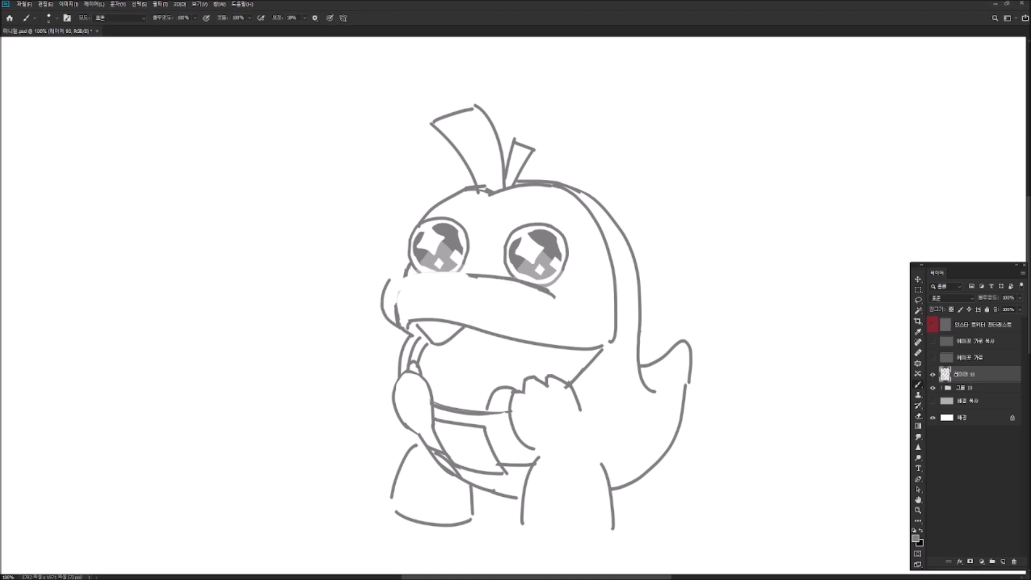
{"action": "left_click_drag", "start_coordinate": [392, 277], "coordinate": [483, 275]}
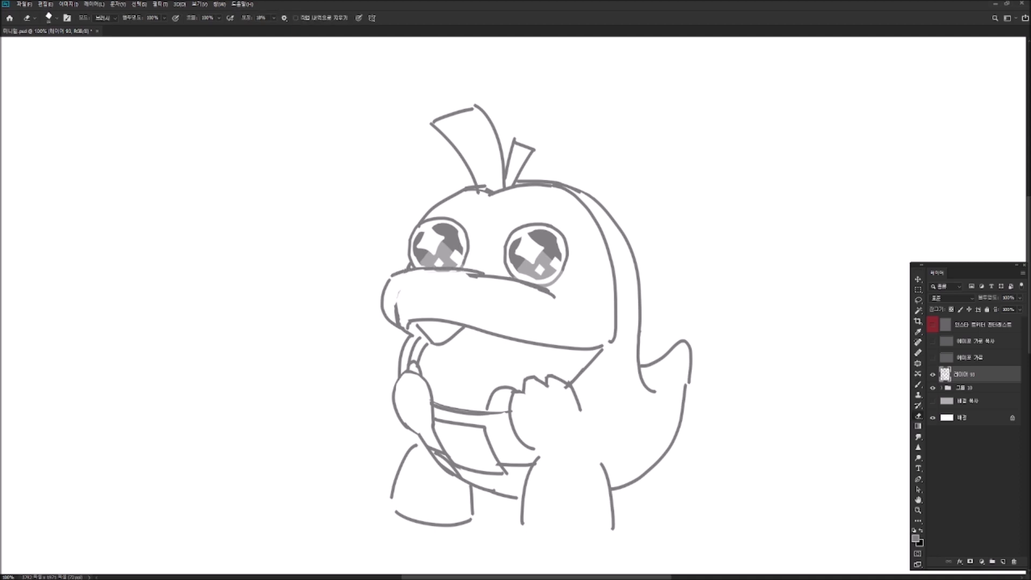
Erase the leftover inner line at the snout's front and draw two filled triangular nostrils on top of the snout.
{"action": "key", "text": "e"}
{"action": "left_click_drag", "start_coordinate": [397, 302], "coordinate": [398, 321]}
{"action": "key", "text": "b"}
{"action": "mouse_move", "coordinate": [401, 280]}
{"action": "left_mouse_down"}
{"action": "mouse_move", "coordinate": [398, 291]}
{"action": "mouse_move", "coordinate": [434, 290]}
{"action": "mouse_move", "coordinate": [437, 277]}
{"action": "mouse_move", "coordinate": [403, 287]}
{"action": "mouse_move", "coordinate": [442, 285]}
{"action": "left_mouse_up"}
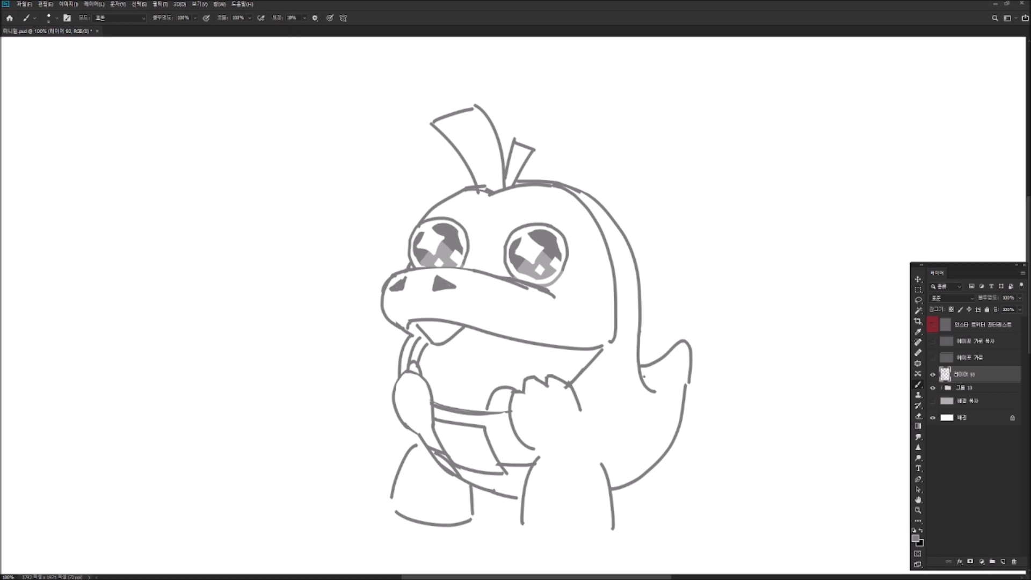
Add a small angular spike at the tail's base and a curve along the tail's underside, erasing the stray line above the left leg.
{"action": "left_click_drag", "start_coordinate": [645, 380], "coordinate": [662, 365]}
{"action": "left_click_drag", "start_coordinate": [609, 465], "coordinate": [673, 440]}
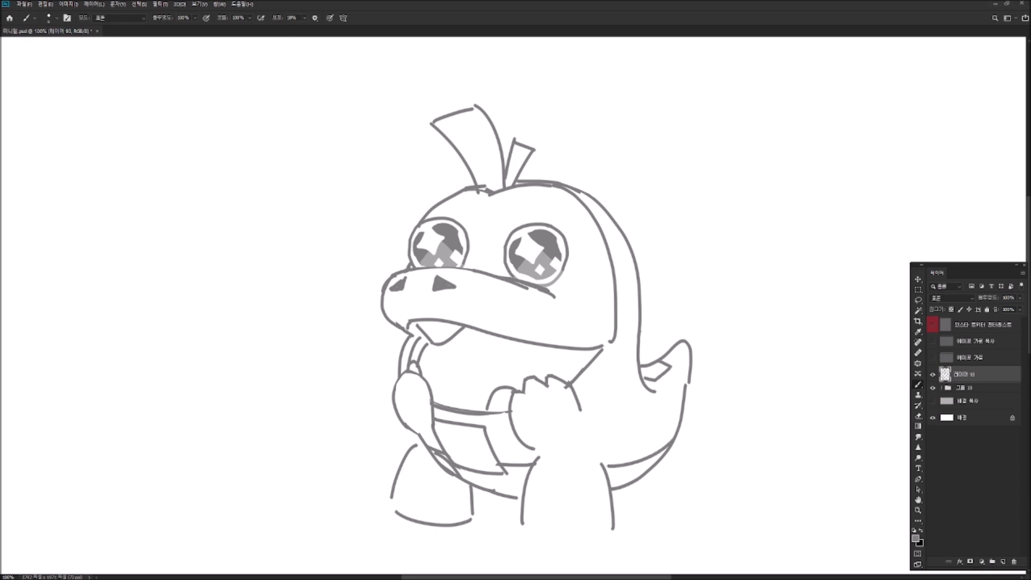
{"action": "key", "text": "e"}
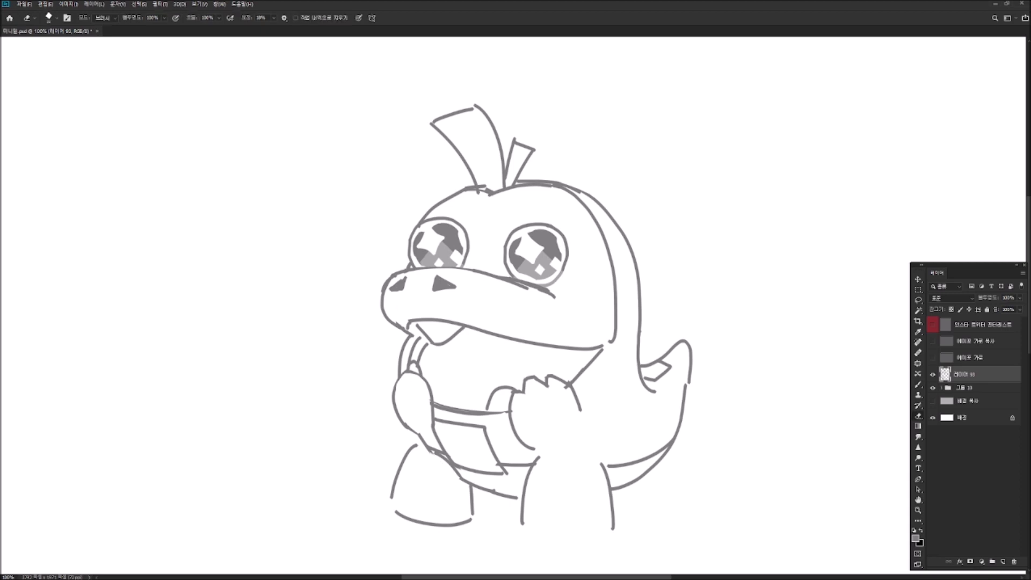
{"action": "key", "text": "b"}
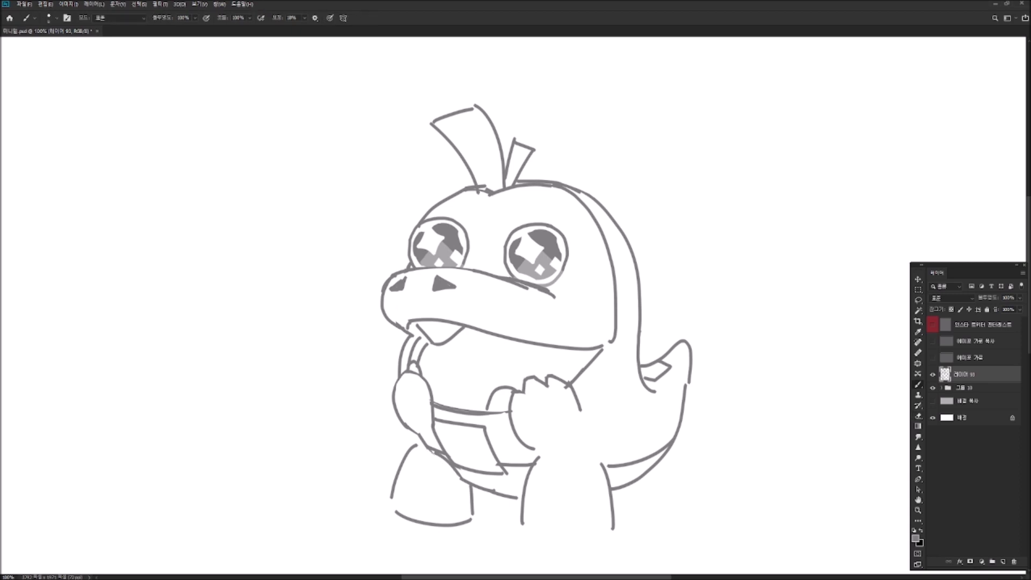
Draw tall arched claws on both feet and close the bottom of the right foot.
{"action": "mouse_move", "coordinate": [417, 520]}
{"action": "left_mouse_down"}
{"action": "mouse_move", "coordinate": [431, 474]}
{"action": "mouse_move", "coordinate": [449, 522]}
{"action": "left_mouse_up"}
{"action": "mouse_move", "coordinate": [410, 464]}
{"action": "left_mouse_down"}
{"action": "mouse_move", "coordinate": [404, 516]}
{"action": "mouse_move", "coordinate": [385, 511]}
{"action": "left_mouse_up"}
{"action": "left_click_drag", "start_coordinate": [525, 481], "coordinate": [512, 528]}
{"action": "left_click_drag", "start_coordinate": [530, 478], "coordinate": [541, 533]}
{"action": "left_click_drag", "start_coordinate": [565, 475], "coordinate": [576, 542]}
{"action": "left_click_drag", "start_coordinate": [507, 528], "coordinate": [537, 532]}
{"action": "key", "text": "ctrl+z"}
{"action": "key", "text": "ctrl+z"}
{"action": "key", "text": "e"}
{"action": "left_click_drag", "start_coordinate": [523, 491], "coordinate": [520, 509]}
{"action": "key", "text": "b"}
{"action": "left_click_drag", "start_coordinate": [584, 537], "coordinate": [614, 531]}
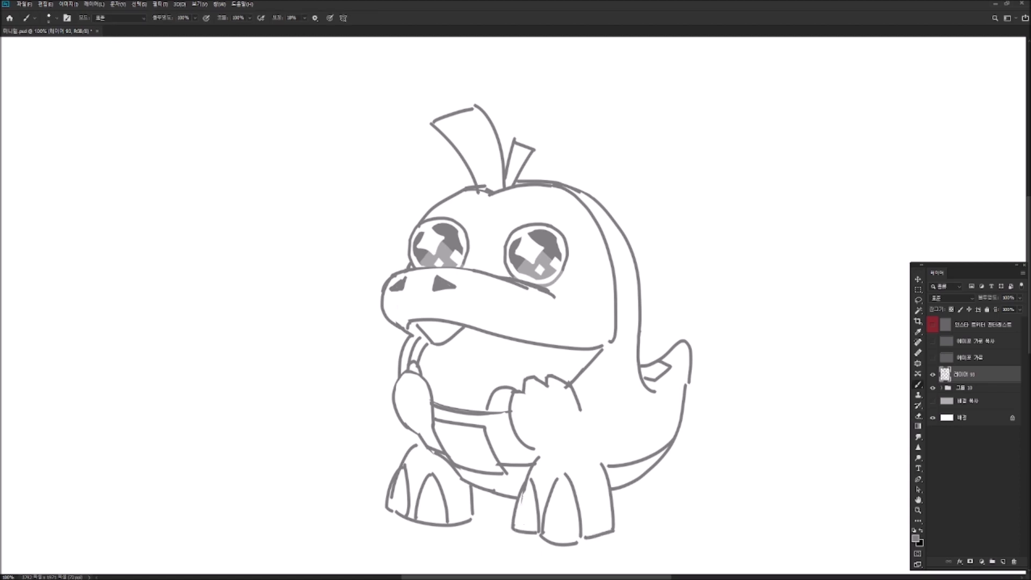
Select the left leg with the Lasso and move it slightly right and down, then deselect it.
{"action": "key", "text": "l"}
{"action": "mouse_move", "coordinate": [397, 448]}
{"action": "left_mouse_down"}
{"action": "mouse_move", "coordinate": [476, 529]}
{"action": "mouse_move", "coordinate": [480, 495]}
{"action": "mouse_move", "coordinate": [425, 446]}
{"action": "mouse_move", "coordinate": [400, 447]}
{"action": "left_mouse_up"}
{"action": "key", "text": "v"}
{"action": "left_click_drag", "start_coordinate": [451, 456], "coordinate": [467, 465]}
{"action": "key", "text": "l"}
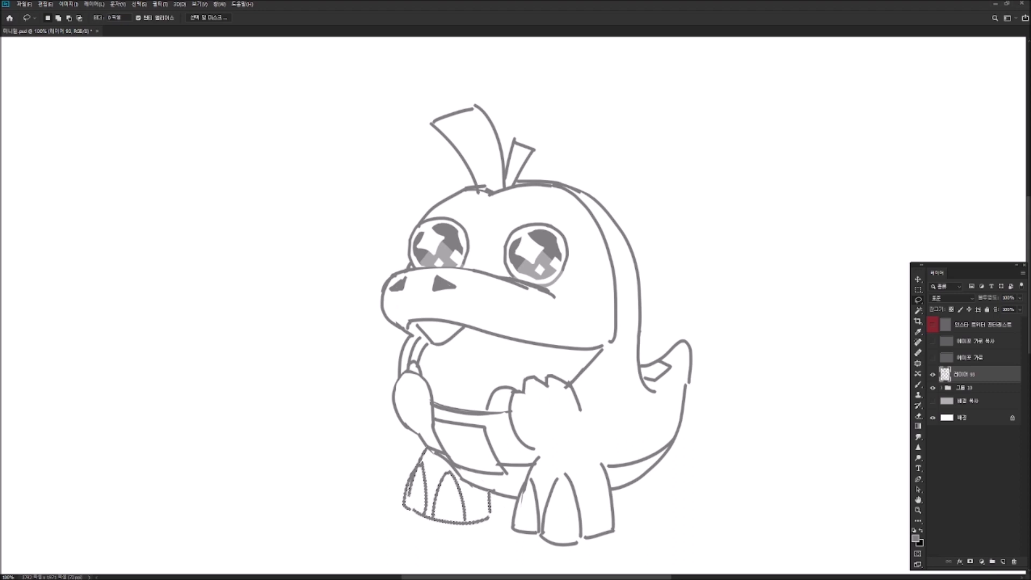
{"action": "key", "text": "ctrl+d"}
Draw short radiating dashes in an arc around the creature's head.
{"action": "key", "text": "b"}
{"action": "left_click_drag", "start_coordinate": [342, 242], "coordinate": [362, 246]}
{"action": "left_click_drag", "start_coordinate": [353, 202], "coordinate": [374, 209]}
{"action": "left_click_drag", "start_coordinate": [374, 168], "coordinate": [389, 177]}
{"action": "left_click_drag", "start_coordinate": [410, 143], "coordinate": [421, 157]}
{"action": "mouse_move", "coordinate": [540, 112]}
{"action": "left_mouse_down"}
{"action": "mouse_move", "coordinate": [541, 127]}
{"action": "mouse_move", "coordinate": [627, 165]}
{"action": "mouse_move", "coordinate": [674, 232]}
{"action": "left_mouse_up"}
{"action": "key", "text": "ctrl+z"}
Touch up the line where the snout meets the left eye.
{"action": "key", "text": "e"}
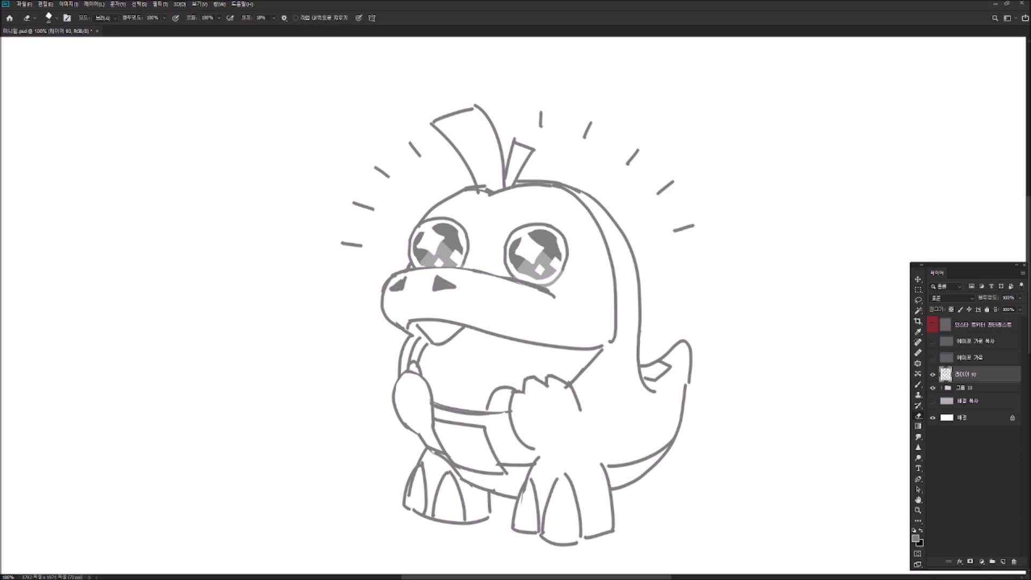
{"action": "key", "text": "b"}
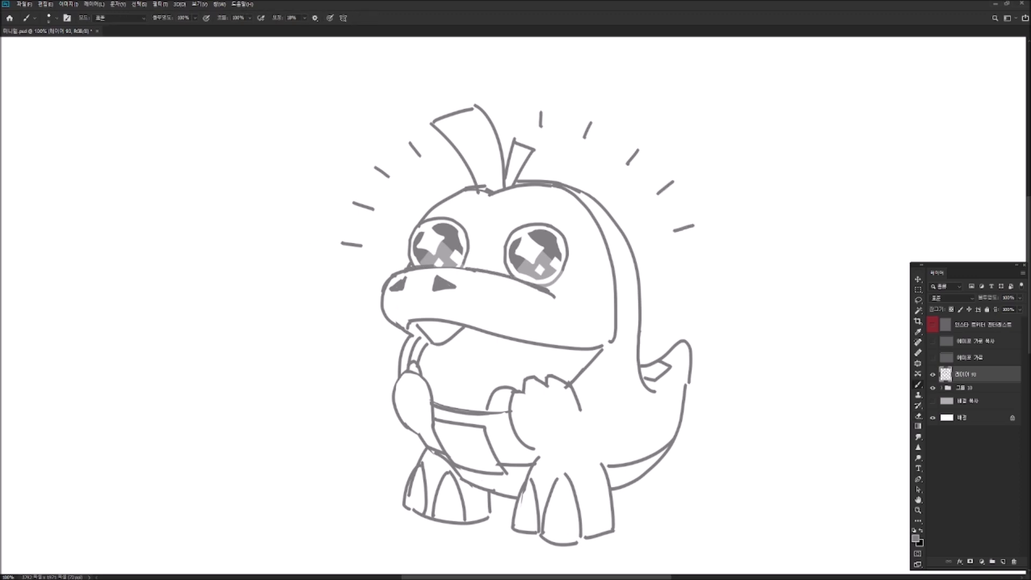
{"action": "key", "text": "e"}
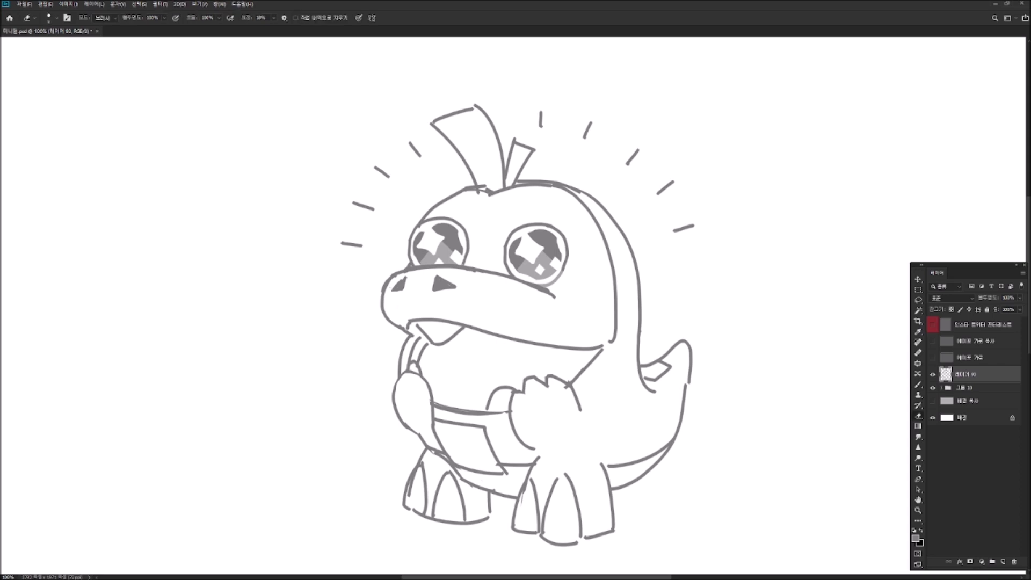
{"action": "key", "text": "b"}
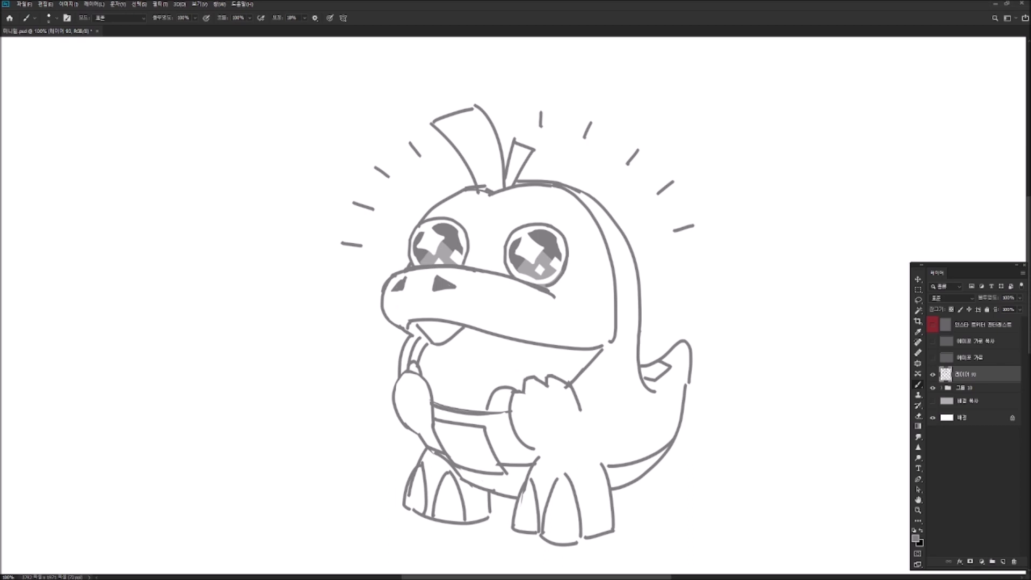
Move the creature sketch to the right half of the canvas and rework the snout's front outline.
{"action": "key", "text": "v"}
{"action": "left_click_drag", "start_coordinate": [537, 306], "coordinate": [740, 309]}
{"action": "key", "text": "b"}
{"action": "mouse_move", "coordinate": [584, 278]}
{"action": "left_mouse_down"}
{"action": "mouse_move", "coordinate": [606, 329]}
{"action": "mouse_move", "coordinate": [577, 307]}
{"action": "mouse_move", "coordinate": [609, 336]}
{"action": "left_mouse_up"}
{"action": "key", "text": "ctrl+z"}
{"action": "key", "text": "e"}
{"action": "left_click_drag", "start_coordinate": [585, 285], "coordinate": [600, 326]}
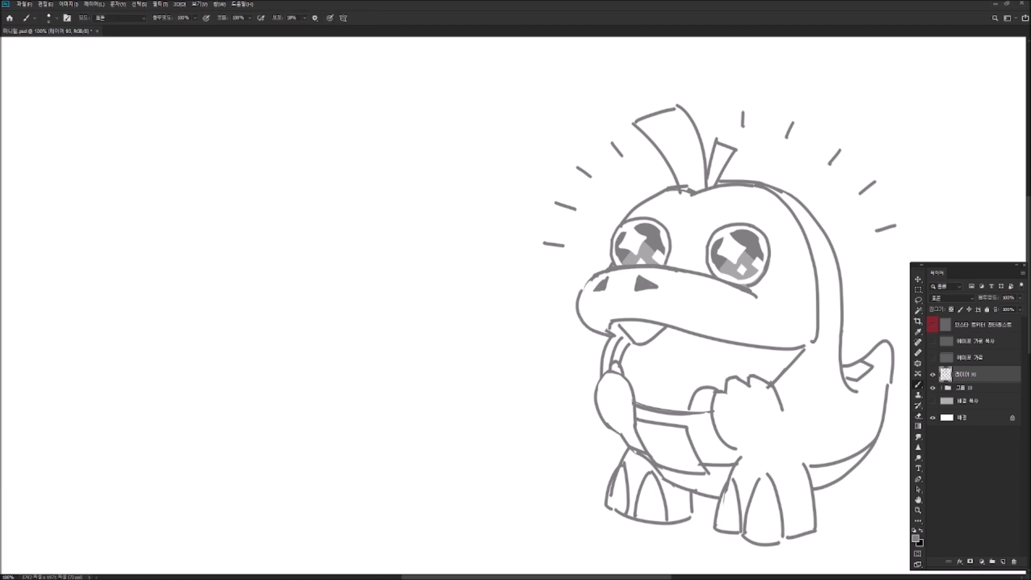
Rough in a house with a curved roof and two rows of rounded wall logs, and draw a rounded doorstep.
{"action": "key", "text": "b"}
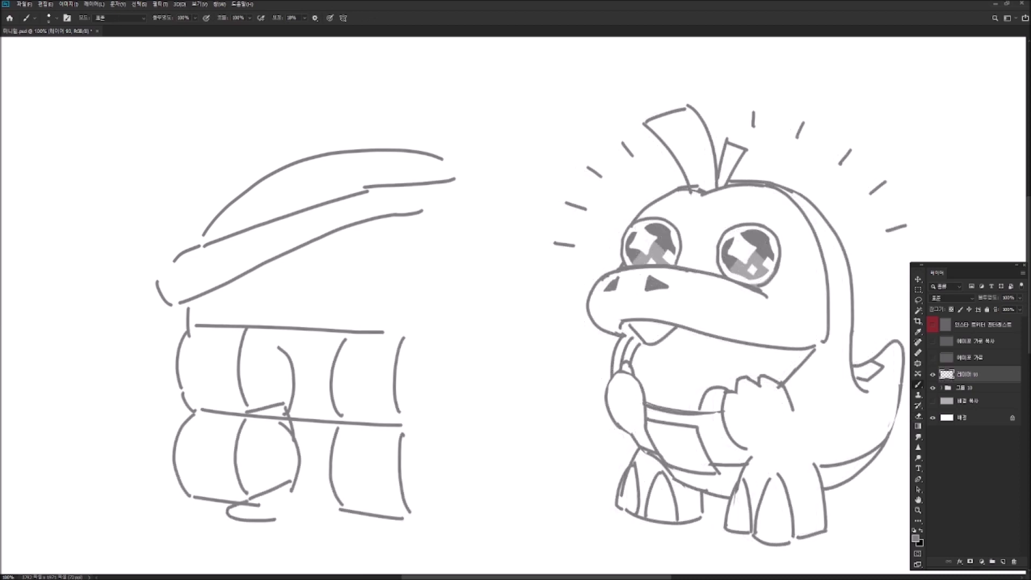
{"action": "left_click_drag", "start_coordinate": [249, 522], "coordinate": [340, 509]}
{"action": "key", "text": "e"}
{"action": "left_click_drag", "start_coordinate": [290, 486], "coordinate": [295, 490]}
{"action": "left_click_drag", "start_coordinate": [249, 520], "coordinate": [276, 521]}
Clear the wall lines crossing the doorway and redraw its left side with a curved lintel above the opening.
{"action": "left_click_drag", "start_coordinate": [251, 416], "coordinate": [293, 436]}
{"action": "key", "text": "b"}
{"action": "left_click_drag", "start_coordinate": [289, 329], "coordinate": [291, 395]}
{"action": "key", "text": "e"}
{"action": "key", "text": "b"}
{"action": "mouse_move", "coordinate": [260, 329]}
{"action": "left_mouse_down"}
{"action": "mouse_move", "coordinate": [271, 346]}
{"action": "mouse_move", "coordinate": [291, 336]}
{"action": "left_mouse_up"}
{"action": "key", "text": "e"}
{"action": "mouse_move", "coordinate": [293, 383]}
{"action": "left_mouse_down"}
{"action": "mouse_move", "coordinate": [294, 438]}
{"action": "mouse_move", "coordinate": [330, 421]}
{"action": "mouse_move", "coordinate": [297, 456]}
{"action": "mouse_move", "coordinate": [299, 470]}
{"action": "left_mouse_up"}
Draw a round-ended log peg jutting out from the upper left corner of the house wall.
{"action": "key", "text": "b"}
{"action": "key", "text": "e"}
{"action": "key", "text": "b"}
{"action": "mouse_move", "coordinate": [164, 341]}
{"action": "left_mouse_down"}
{"action": "mouse_move", "coordinate": [183, 365]}
{"action": "mouse_move", "coordinate": [177, 328]}
{"action": "mouse_move", "coordinate": [198, 341]}
{"action": "left_mouse_up"}
{"action": "mouse_move", "coordinate": [162, 330]}
{"action": "left_mouse_down"}
{"action": "mouse_move", "coordinate": [180, 344]}
{"action": "mouse_move", "coordinate": [179, 356]}
{"action": "left_mouse_up"}
{"action": "key", "text": "e"}
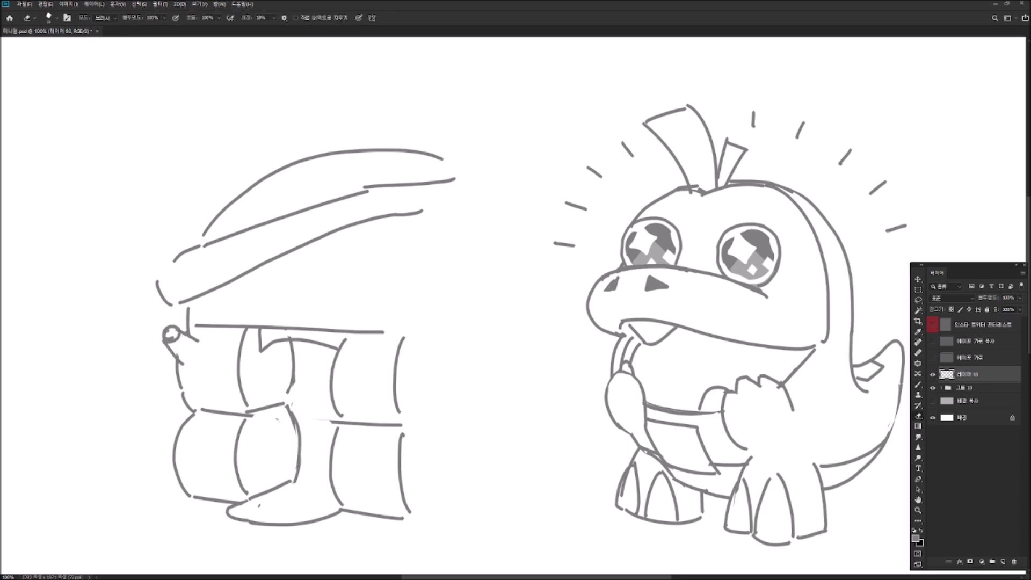
Extend the wall's top line to the right, join the corner to the roof, and draw the gable's curved right edge.
{"action": "key", "text": "b"}
{"action": "left_click_drag", "start_coordinate": [376, 332], "coordinate": [393, 333]}
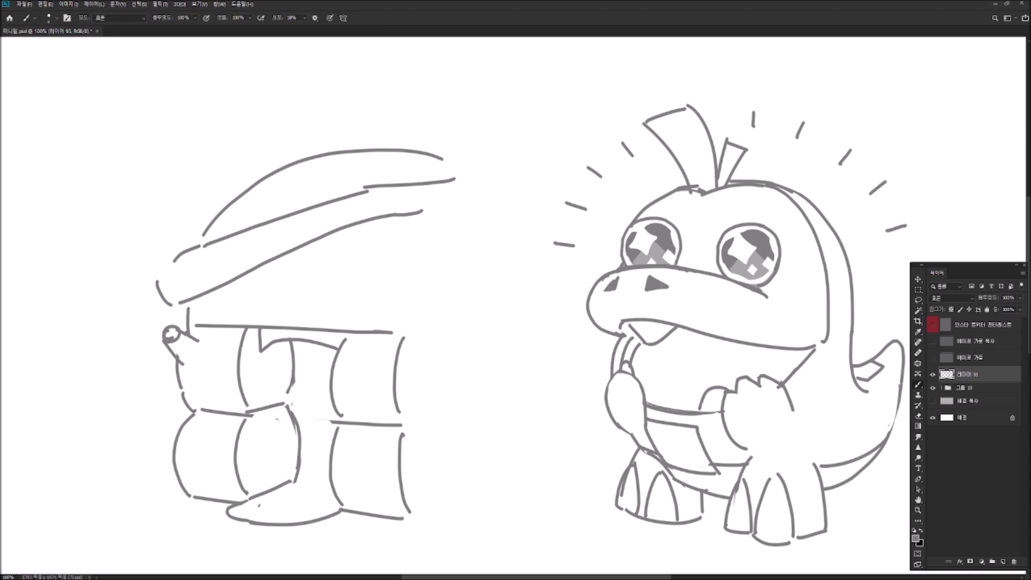
{"action": "mouse_move", "coordinate": [184, 304]}
{"action": "left_mouse_down"}
{"action": "mouse_move", "coordinate": [192, 325]}
{"action": "mouse_move", "coordinate": [189, 315]}
{"action": "left_mouse_up"}
{"action": "key", "text": "e"}
{"action": "key", "text": "b"}
{"action": "left_click_drag", "start_coordinate": [391, 226], "coordinate": [400, 329]}
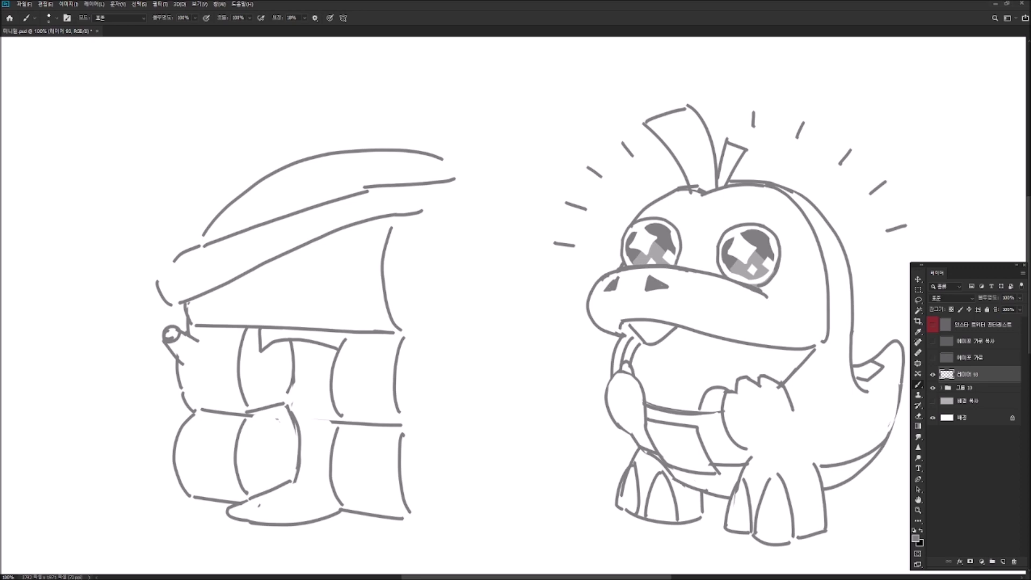
Draw a tall front pillar running down from the roof over the wall's right edge.
{"action": "left_click_drag", "start_coordinate": [390, 220], "coordinate": [409, 432]}
{"action": "mouse_move", "coordinate": [441, 206]}
{"action": "left_mouse_down"}
{"action": "mouse_move", "coordinate": [450, 429]}
{"action": "mouse_move", "coordinate": [434, 220]}
{"action": "mouse_move", "coordinate": [462, 423]}
{"action": "mouse_move", "coordinate": [388, 463]}
{"action": "mouse_move", "coordinate": [385, 514]}
{"action": "left_mouse_up"}
{"action": "key", "text": "ctrl+z"}
{"action": "key", "text": "ctrl+z"}
{"action": "mouse_move", "coordinate": [399, 427]}
{"action": "left_mouse_down"}
{"action": "mouse_move", "coordinate": [376, 517]}
{"action": "mouse_move", "coordinate": [400, 542]}
{"action": "mouse_move", "coordinate": [459, 538]}
{"action": "left_mouse_up"}
{"action": "key", "text": "ctrl+z"}
Draw a clawed foot at the pillar's base with another claw behind it, erasing the overlapping lines.
{"action": "left_click_drag", "start_coordinate": [376, 519], "coordinate": [471, 536]}
{"action": "left_click_drag", "start_coordinate": [462, 422], "coordinate": [489, 490]}
{"action": "mouse_move", "coordinate": [444, 461]}
{"action": "left_mouse_down"}
{"action": "mouse_move", "coordinate": [434, 536]}
{"action": "mouse_move", "coordinate": [480, 537]}
{"action": "left_mouse_up"}
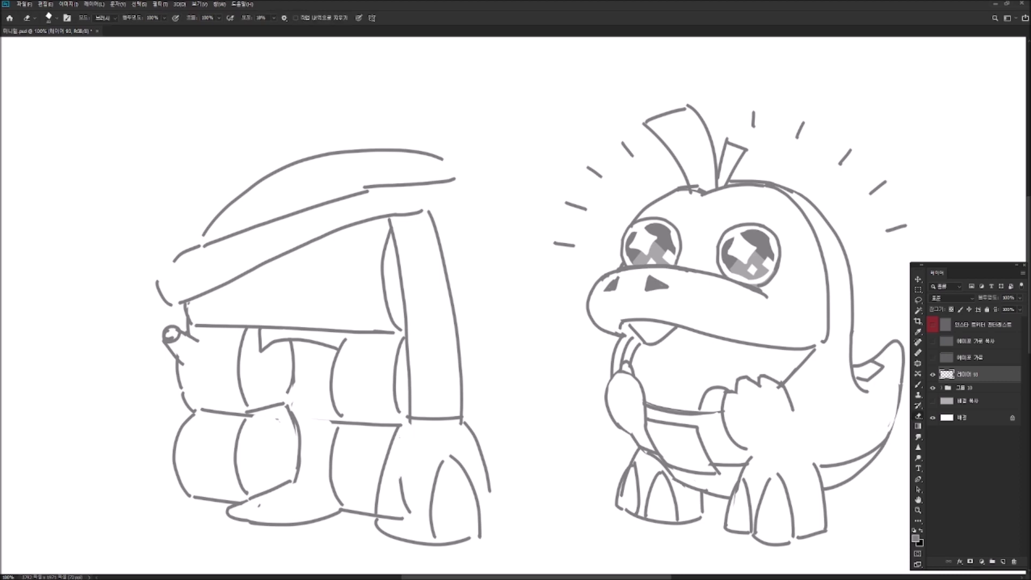
{"action": "mouse_move", "coordinate": [473, 449]}
{"action": "left_mouse_down"}
{"action": "mouse_move", "coordinate": [513, 520]}
{"action": "mouse_move", "coordinate": [490, 491]}
{"action": "left_mouse_up"}
{"action": "key", "text": "e"}
{"action": "key", "text": "b"}
{"action": "key", "text": "e"}
{"action": "left_click_drag", "start_coordinate": [435, 543], "coordinate": [470, 541]}
{"action": "key", "text": "b"}
Extend the roof's front end to the right and move the whole house sketch slightly up and left.
{"action": "mouse_move", "coordinate": [444, 211]}
{"action": "left_mouse_down"}
{"action": "mouse_move", "coordinate": [446, 262]}
{"action": "mouse_move", "coordinate": [523, 183]}
{"action": "left_mouse_up"}
{"action": "left_click_drag", "start_coordinate": [454, 178], "coordinate": [520, 167]}
{"action": "key", "text": "l"}
{"action": "mouse_move", "coordinate": [266, 136]}
{"action": "left_mouse_down"}
{"action": "mouse_move", "coordinate": [278, 573]}
{"action": "mouse_move", "coordinate": [510, 410]}
{"action": "mouse_move", "coordinate": [449, 110]}
{"action": "left_mouse_up"}
{"action": "key", "text": "v"}
{"action": "mouse_move", "coordinate": [425, 282]}
{"action": "left_mouse_down"}
{"action": "mouse_move", "coordinate": [409, 260]}
{"action": "mouse_move", "coordinate": [395, 268]}
{"action": "left_mouse_up"}
{"action": "key", "text": "ctrl+d"}
Draw a thick rounded ledge like a lower jaw projecting to the right of the pillar.
{"action": "key", "text": "b"}
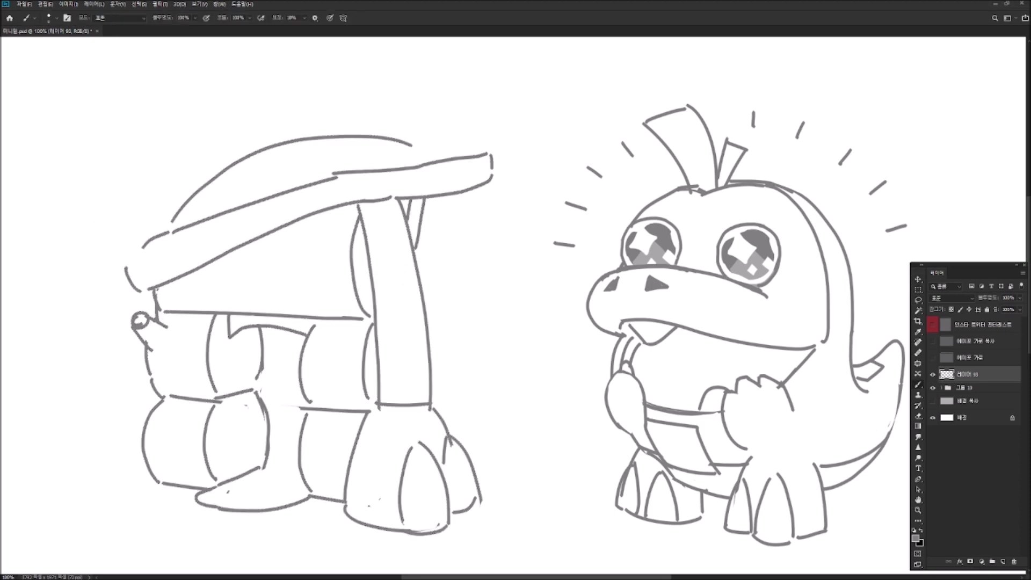
{"action": "mouse_move", "coordinate": [435, 330]}
{"action": "left_mouse_down"}
{"action": "mouse_move", "coordinate": [531, 306]}
{"action": "mouse_move", "coordinate": [484, 288]}
{"action": "left_mouse_up"}
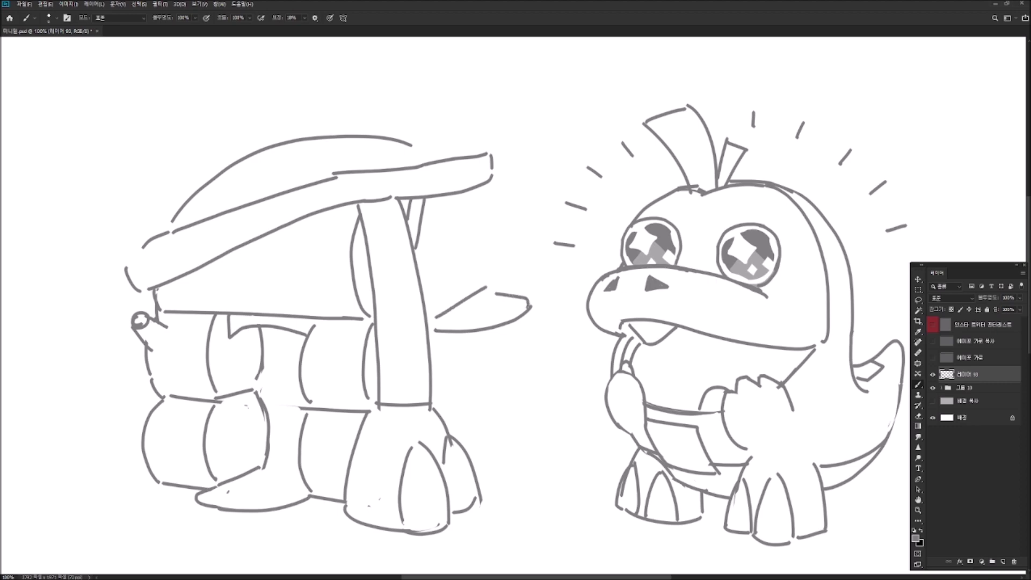
{"action": "mouse_move", "coordinate": [435, 361]}
{"action": "left_mouse_down"}
{"action": "mouse_move", "coordinate": [512, 356]}
{"action": "mouse_move", "coordinate": [524, 346]}
{"action": "left_mouse_up"}
{"action": "left_click_drag", "start_coordinate": [532, 309], "coordinate": [525, 350]}
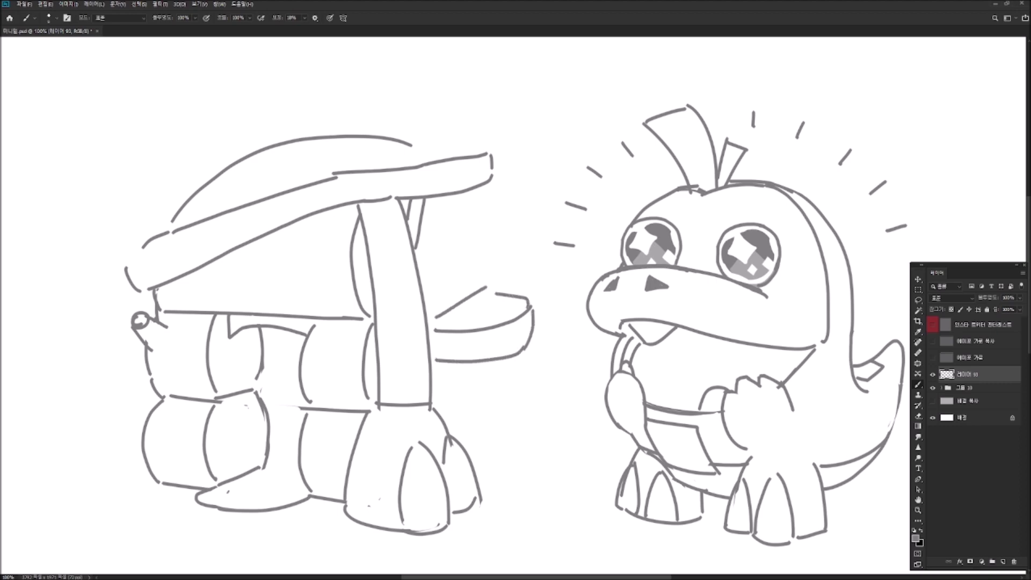
Reshape the roof with a rounded front end and a second contour along its top, erasing the old upper line.
{"action": "mouse_move", "coordinate": [512, 153]}
{"action": "left_mouse_down"}
{"action": "mouse_move", "coordinate": [502, 180]}
{"action": "mouse_move", "coordinate": [482, 186]}
{"action": "left_mouse_up"}
{"action": "key", "text": "ctrl+z"}
{"action": "mouse_move", "coordinate": [485, 155]}
{"action": "left_mouse_down"}
{"action": "mouse_move", "coordinate": [503, 149]}
{"action": "mouse_move", "coordinate": [316, 134]}
{"action": "mouse_move", "coordinate": [292, 146]}
{"action": "left_mouse_up"}
{"action": "mouse_move", "coordinate": [445, 141]}
{"action": "left_mouse_down"}
{"action": "mouse_move", "coordinate": [301, 171]}
{"action": "mouse_move", "coordinate": [169, 226]}
{"action": "left_mouse_up"}
{"action": "key", "text": "ctrl+z"}
{"action": "key", "text": "e"}
{"action": "mouse_move", "coordinate": [278, 144]}
{"action": "left_mouse_down"}
{"action": "mouse_move", "coordinate": [350, 132]}
{"action": "mouse_move", "coordinate": [411, 145]}
{"action": "left_mouse_up"}
Draw a pointed fang under the roof's front end and a slim far pillar running down to the ledge.
{"action": "key", "text": "b"}
{"action": "left_click_drag", "start_coordinate": [458, 196], "coordinate": [480, 229]}
{"action": "left_click_drag", "start_coordinate": [496, 187], "coordinate": [486, 226]}
{"action": "left_click_drag", "start_coordinate": [486, 226], "coordinate": [467, 235]}
{"action": "mouse_move", "coordinate": [441, 198]}
{"action": "left_mouse_down"}
{"action": "mouse_move", "coordinate": [465, 235]}
{"action": "mouse_move", "coordinate": [467, 292]}
{"action": "left_mouse_up"}
{"action": "key", "text": "ctrl+z"}
{"action": "mouse_move", "coordinate": [468, 243]}
{"action": "left_mouse_down"}
{"action": "mouse_move", "coordinate": [477, 290]}
{"action": "mouse_move", "coordinate": [501, 293]}
{"action": "left_mouse_up"}
Draw the far foot under the ledge with a single arched claw.
{"action": "mouse_move", "coordinate": [501, 363]}
{"action": "left_mouse_down"}
{"action": "mouse_move", "coordinate": [504, 385]}
{"action": "mouse_move", "coordinate": [497, 366]}
{"action": "mouse_move", "coordinate": [471, 397]}
{"action": "mouse_move", "coordinate": [471, 459]}
{"action": "mouse_move", "coordinate": [538, 440]}
{"action": "left_mouse_up"}
{"action": "key", "text": "ctrl+z"}
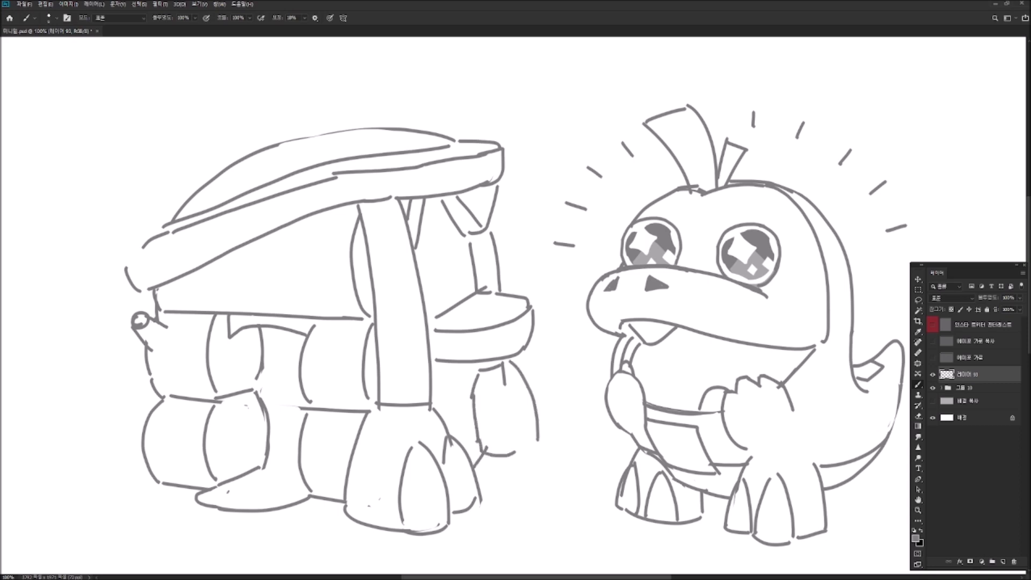
{"action": "left_click_drag", "start_coordinate": [517, 386], "coordinate": [526, 449]}
{"action": "mouse_move", "coordinate": [536, 398]}
{"action": "left_mouse_down"}
{"action": "mouse_move", "coordinate": [553, 443]}
{"action": "mouse_move", "coordinate": [526, 449]}
{"action": "mouse_move", "coordinate": [536, 407]}
{"action": "left_mouse_up"}
{"action": "key", "text": "ctrl+z"}
{"action": "key", "text": "e"}
{"action": "key", "text": "b"}
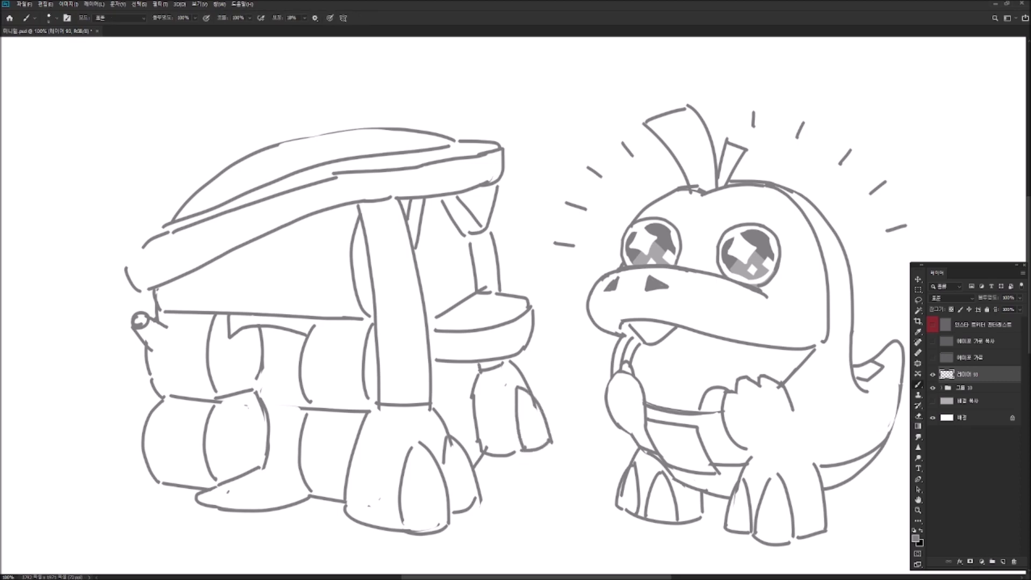
Draw a narrow sign hanging beneath the ledge and the angled panel beside it, erasing overlapping foot lines.
{"action": "mouse_move", "coordinate": [455, 380]}
{"action": "left_mouse_down"}
{"action": "mouse_move", "coordinate": [472, 427]}
{"action": "mouse_move", "coordinate": [468, 379]}
{"action": "mouse_move", "coordinate": [473, 425]}
{"action": "mouse_move", "coordinate": [506, 389]}
{"action": "mouse_move", "coordinate": [489, 364]}
{"action": "mouse_move", "coordinate": [501, 395]}
{"action": "mouse_move", "coordinate": [474, 363]}
{"action": "mouse_move", "coordinate": [495, 367]}
{"action": "mouse_move", "coordinate": [475, 401]}
{"action": "left_mouse_up"}
{"action": "key", "text": "ctrl+z"}
{"action": "key", "text": "e"}
{"action": "key", "text": "b"}
{"action": "key", "text": "e"}
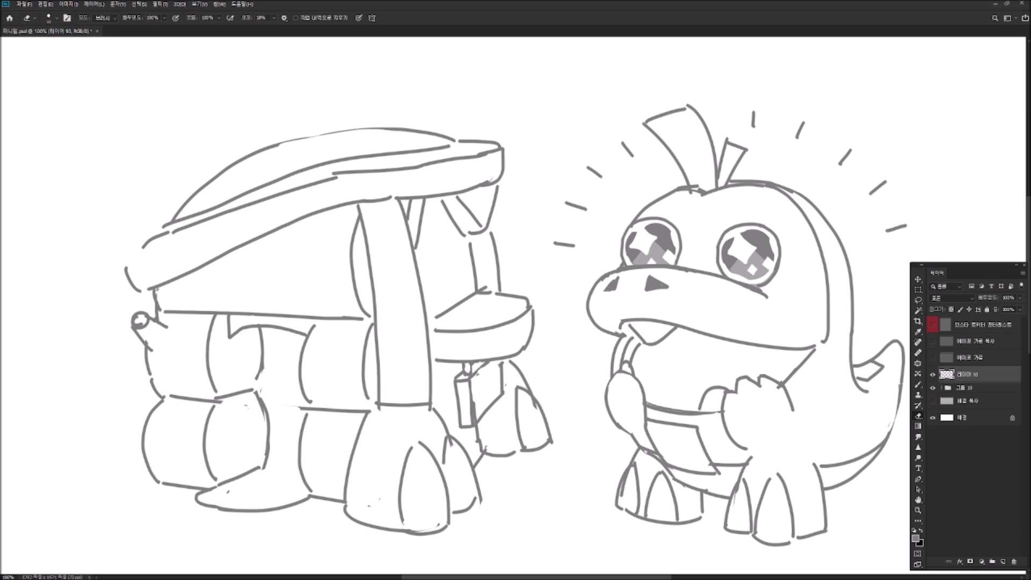
{"action": "key", "text": "b"}
{"action": "mouse_move", "coordinate": [423, 268]}
{"action": "left_mouse_down"}
{"action": "mouse_move", "coordinate": [446, 234]}
{"action": "mouse_move", "coordinate": [429, 237]}
{"action": "mouse_move", "coordinate": [464, 240]}
{"action": "mouse_move", "coordinate": [463, 284]}
{"action": "mouse_move", "coordinate": [430, 306]}
{"action": "left_mouse_up"}
{"action": "key", "text": "ctrl+z"}
{"action": "mouse_move", "coordinate": [458, 251]}
{"action": "left_mouse_down"}
{"action": "mouse_move", "coordinate": [424, 255]}
{"action": "mouse_move", "coordinate": [421, 273]}
{"action": "mouse_move", "coordinate": [416, 261]}
{"action": "mouse_move", "coordinate": [438, 298]}
{"action": "mouse_move", "coordinate": [460, 263]}
{"action": "mouse_move", "coordinate": [424, 300]}
{"action": "mouse_move", "coordinate": [438, 279]}
{"action": "left_mouse_up"}
{"action": "key", "text": "ctrl+z"}
{"action": "key", "text": "ctrl+z"}
{"action": "key", "text": "ctrl+z"}
Draw an arched window with vertical bars and a crossing rail on the wall between the two pillars.
{"action": "key", "text": "e"}
{"action": "key", "text": "b"}
{"action": "mouse_move", "coordinate": [451, 276]}
{"action": "left_mouse_down"}
{"action": "mouse_move", "coordinate": [462, 268]}
{"action": "mouse_move", "coordinate": [451, 265]}
{"action": "mouse_move", "coordinate": [453, 290]}
{"action": "mouse_move", "coordinate": [460, 273]}
{"action": "mouse_move", "coordinate": [441, 297]}
{"action": "mouse_move", "coordinate": [457, 281]}
{"action": "left_mouse_up"}
{"action": "key", "text": "e"}
{"action": "key", "text": "b"}
{"action": "key", "text": "ctrl+z"}
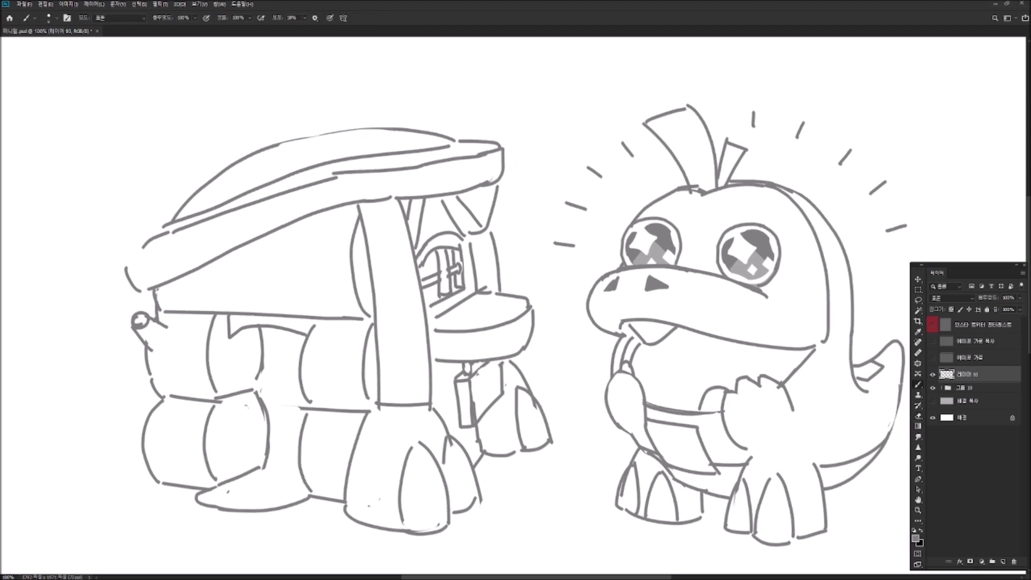
{"action": "key", "text": "e"}
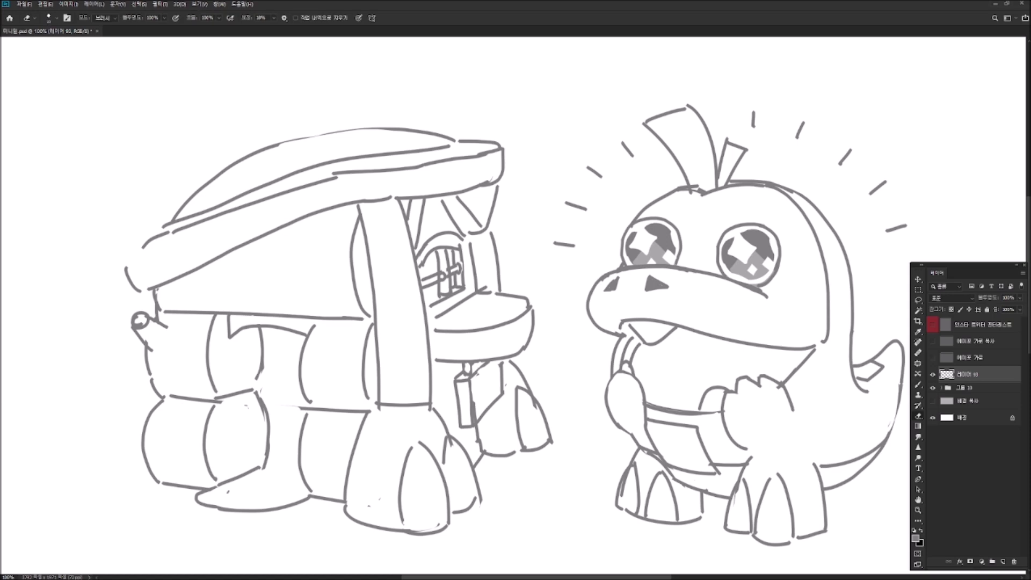
{"action": "key", "text": "b"}
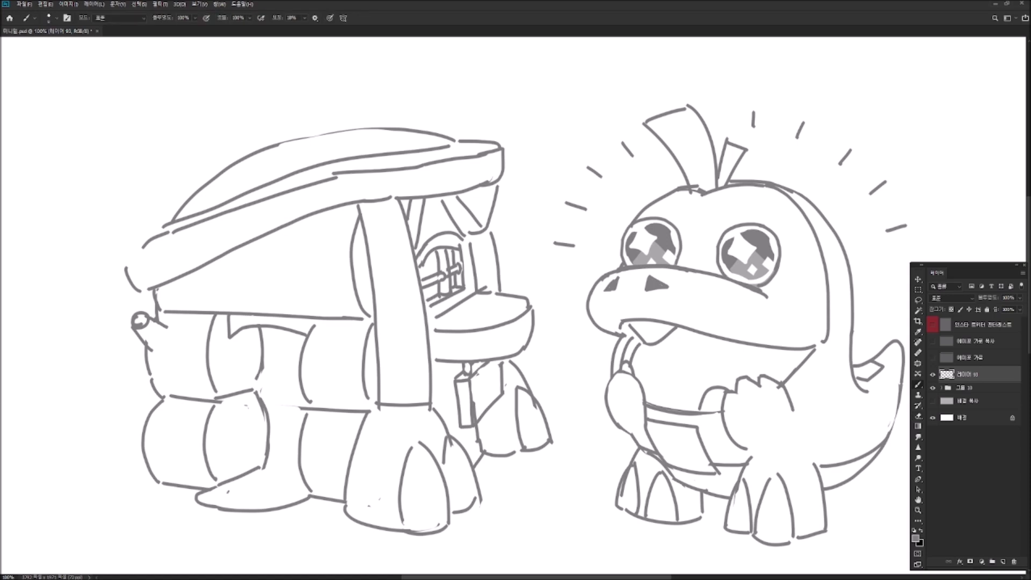
Add two small nostril shapes to the roof's front end and outline a pointed tail behind the house.
{"action": "mouse_move", "coordinate": [466, 165]}
{"action": "left_mouse_down"}
{"action": "mouse_move", "coordinate": [446, 177]}
{"action": "mouse_move", "coordinate": [465, 166]}
{"action": "mouse_move", "coordinate": [498, 171]}
{"action": "left_mouse_up"}
{"action": "left_click_drag", "start_coordinate": [63, 430], "coordinate": [141, 440]}
{"action": "mouse_move", "coordinate": [61, 424]}
{"action": "left_mouse_down"}
{"action": "mouse_move", "coordinate": [145, 371]}
{"action": "mouse_move", "coordinate": [124, 434]}
{"action": "left_mouse_up"}
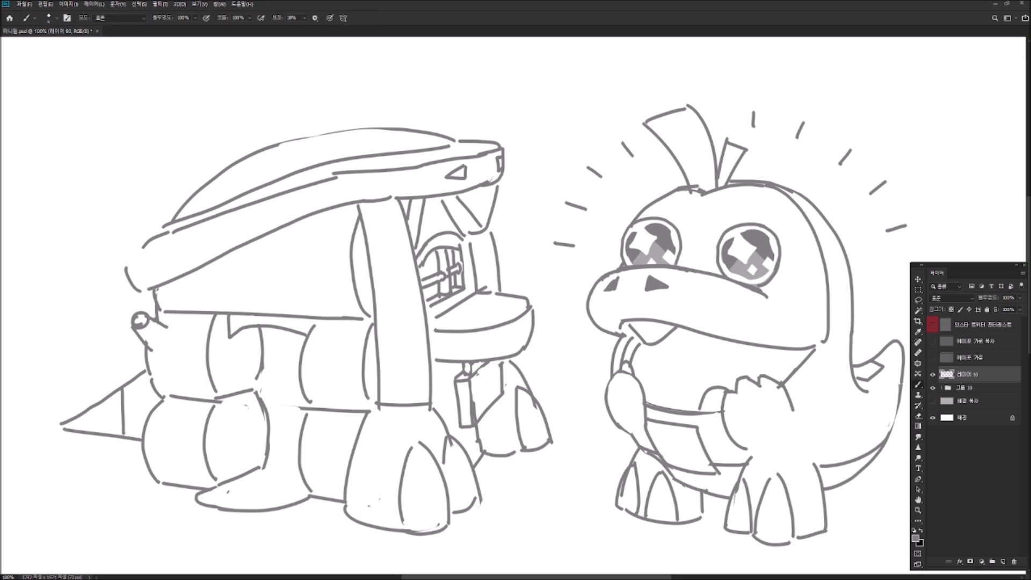
Redraw the house tail's upper edge as a double curve and hide the floating panels.
{"action": "mouse_move", "coordinate": [76, 415]}
{"action": "left_mouse_down"}
{"action": "mouse_move", "coordinate": [138, 349]}
{"action": "mouse_move", "coordinate": [75, 405]}
{"action": "left_mouse_up"}
{"action": "key", "text": "ctrl+z"}
{"action": "key", "text": "ctrl+z"}
{"action": "left_click_drag", "start_coordinate": [145, 350], "coordinate": [81, 412]}
{"action": "key", "text": "F7"}
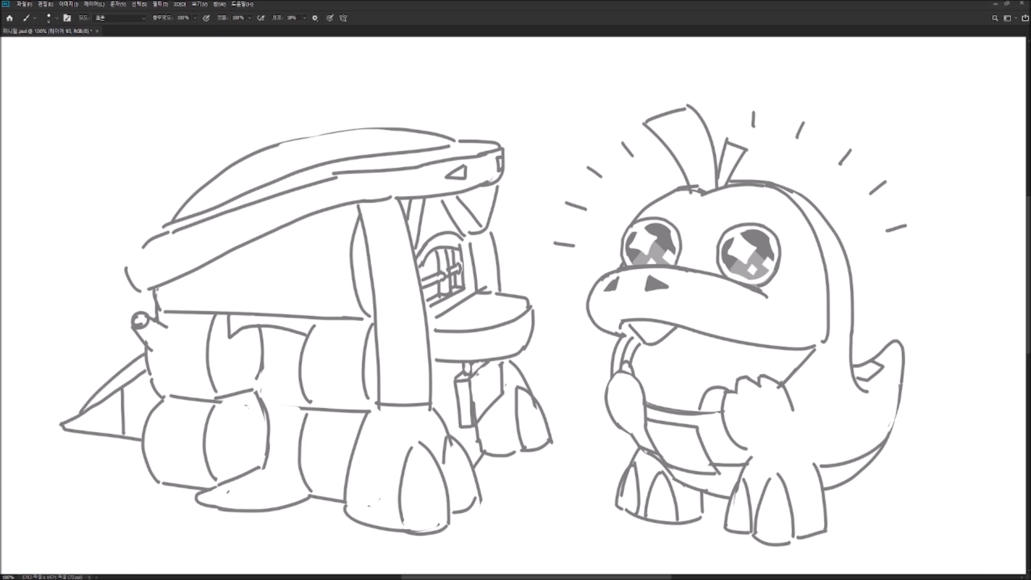
Add leaves on top of the roof and draw round trees behind the house, including a small one at the far left.
{"action": "key", "text": "e"}
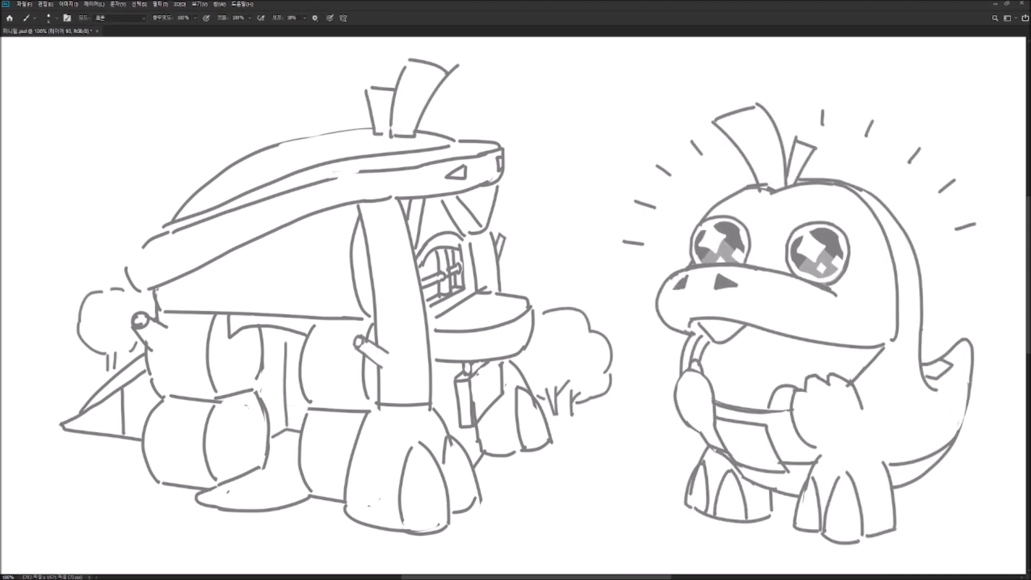
{"action": "mouse_move", "coordinate": [58, 317]}
{"action": "left_mouse_down"}
{"action": "mouse_move", "coordinate": [53, 356]}
{"action": "mouse_move", "coordinate": [64, 370]}
{"action": "mouse_move", "coordinate": [73, 312]}
{"action": "left_mouse_up"}
{"action": "key", "text": "ctrl+z"}
{"action": "left_click_drag", "start_coordinate": [71, 352], "coordinate": [72, 371]}
{"action": "mouse_move", "coordinate": [79, 352]}
{"action": "left_mouse_down"}
{"action": "mouse_move", "coordinate": [80, 371]}
{"action": "mouse_move", "coordinate": [94, 355]}
{"action": "left_mouse_up"}
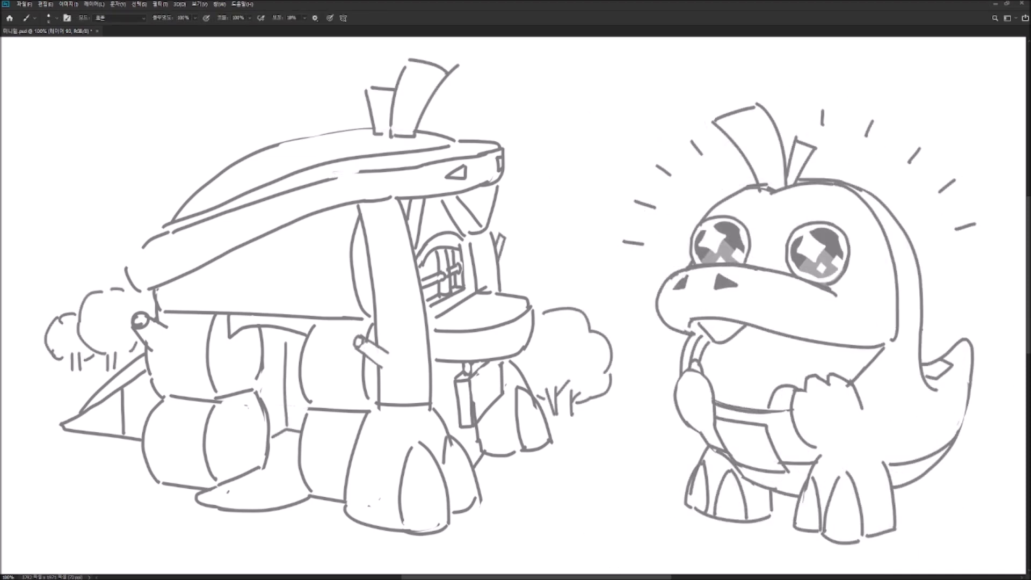
Draw grass tufts beside the tail tip and the front foot, erasing foot lines that overlap the grass.
{"action": "left_click_drag", "start_coordinate": [15, 420], "coordinate": [36, 429]}
{"action": "mouse_move", "coordinate": [35, 433]}
{"action": "left_mouse_down"}
{"action": "mouse_move", "coordinate": [44, 418]}
{"action": "mouse_move", "coordinate": [54, 434]}
{"action": "left_mouse_up"}
{"action": "left_click_drag", "start_coordinate": [440, 535], "coordinate": [463, 512]}
{"action": "mouse_move", "coordinate": [450, 514]}
{"action": "left_mouse_down"}
{"action": "mouse_move", "coordinate": [476, 500]}
{"action": "mouse_move", "coordinate": [477, 524]}
{"action": "mouse_move", "coordinate": [503, 496]}
{"action": "mouse_move", "coordinate": [500, 529]}
{"action": "left_mouse_up"}
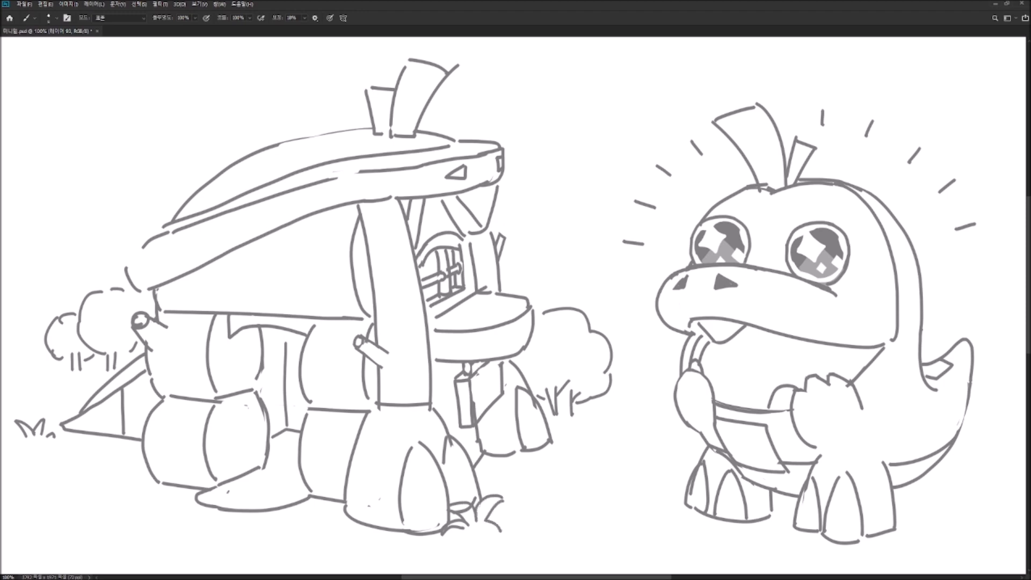
{"action": "key", "text": "e"}
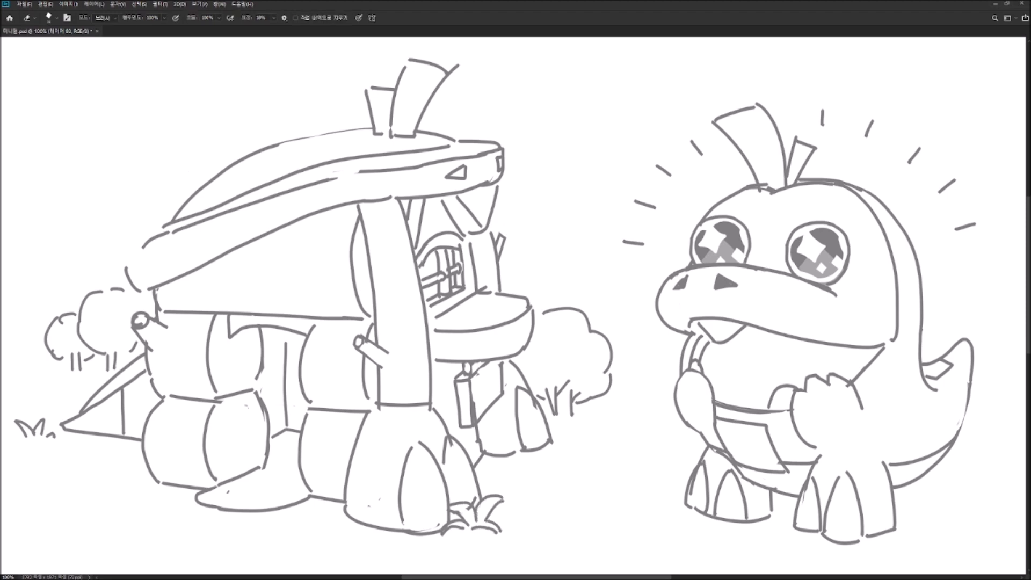
Give the doorstep thickness with a second curve below its edge and clean up the overlapping lines.
{"action": "key", "text": "b"}
{"action": "mouse_move", "coordinate": [193, 498]}
{"action": "left_mouse_down"}
{"action": "mouse_move", "coordinate": [196, 510]}
{"action": "mouse_move", "coordinate": [269, 519]}
{"action": "mouse_move", "coordinate": [317, 500]}
{"action": "left_mouse_up"}
{"action": "key", "text": "e"}
{"action": "key", "text": "b"}
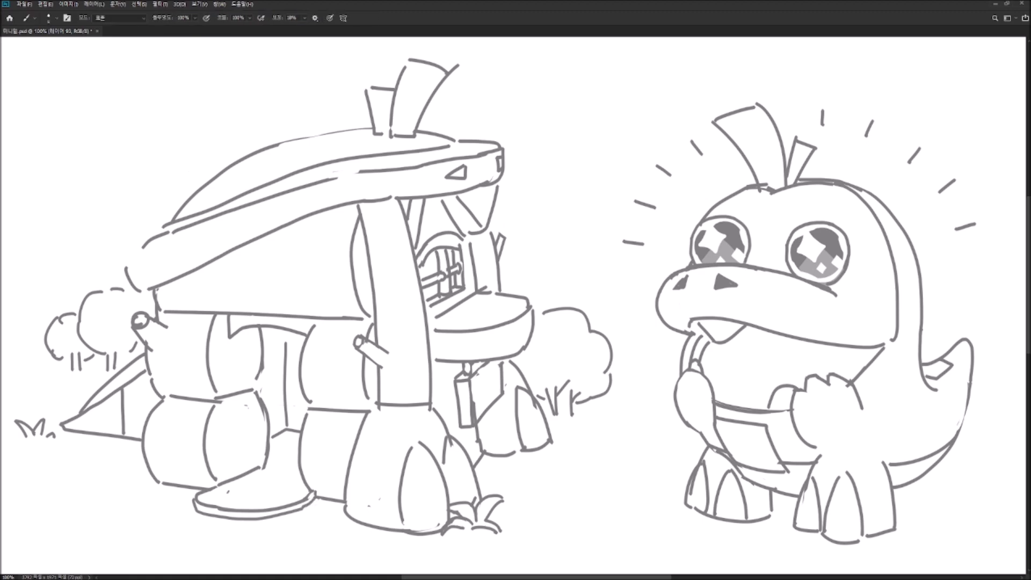
Draw two low grass tufts at the base of the house's rear leg, cleaning up the overlapping strokes.
{"action": "key", "text": "e"}
{"action": "key", "text": "b"}
{"action": "key", "text": "e"}
{"action": "key", "text": "b"}
{"action": "mouse_move", "coordinate": [133, 472]}
{"action": "left_mouse_down"}
{"action": "mouse_move", "coordinate": [110, 473]}
{"action": "mouse_move", "coordinate": [116, 465]}
{"action": "mouse_move", "coordinate": [142, 499]}
{"action": "mouse_move", "coordinate": [139, 468]}
{"action": "left_mouse_up"}
{"action": "key", "text": "ctrl+z"}
{"action": "key", "text": "ctrl+z"}
{"action": "left_click_drag", "start_coordinate": [125, 486], "coordinate": [188, 478]}
{"action": "key", "text": "e"}
{"action": "key", "text": "b"}
{"action": "key", "text": "e"}
{"action": "key", "text": "b"}
{"action": "key", "text": "e"}
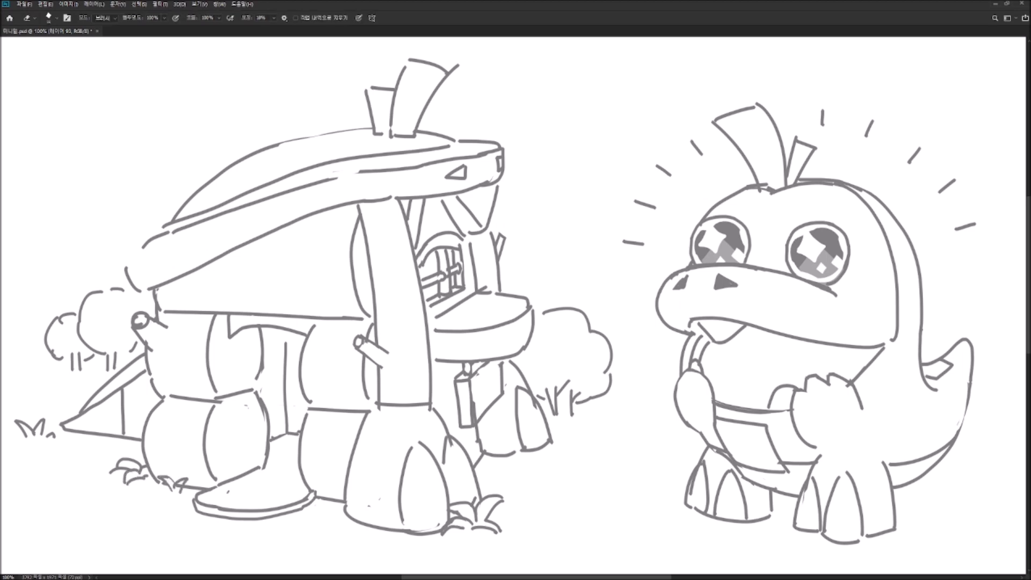
Add a small grass tuft at the doorstep-side corner of the house's front foot.
{"action": "key", "text": "b"}
{"action": "mouse_move", "coordinate": [339, 520]}
{"action": "left_mouse_down"}
{"action": "mouse_move", "coordinate": [350, 510]}
{"action": "mouse_move", "coordinate": [360, 521]}
{"action": "left_mouse_up"}
{"action": "key", "text": "ctrl+z"}
{"action": "mouse_move", "coordinate": [345, 519]}
{"action": "left_mouse_down"}
{"action": "mouse_move", "coordinate": [379, 514]}
{"action": "mouse_move", "coordinate": [361, 528]}
{"action": "left_mouse_up"}
{"action": "key", "text": "e"}
Select the whole house with its trees and grass and move it slightly right and down, closer to the dinosaur.
{"action": "key", "text": "l"}
{"action": "mouse_move", "coordinate": [45, 260]}
{"action": "left_mouse_down"}
{"action": "mouse_move", "coordinate": [70, 575]}
{"action": "mouse_move", "coordinate": [623, 371]}
{"action": "mouse_move", "coordinate": [503, 61]}
{"action": "mouse_move", "coordinate": [49, 263]}
{"action": "left_mouse_up"}
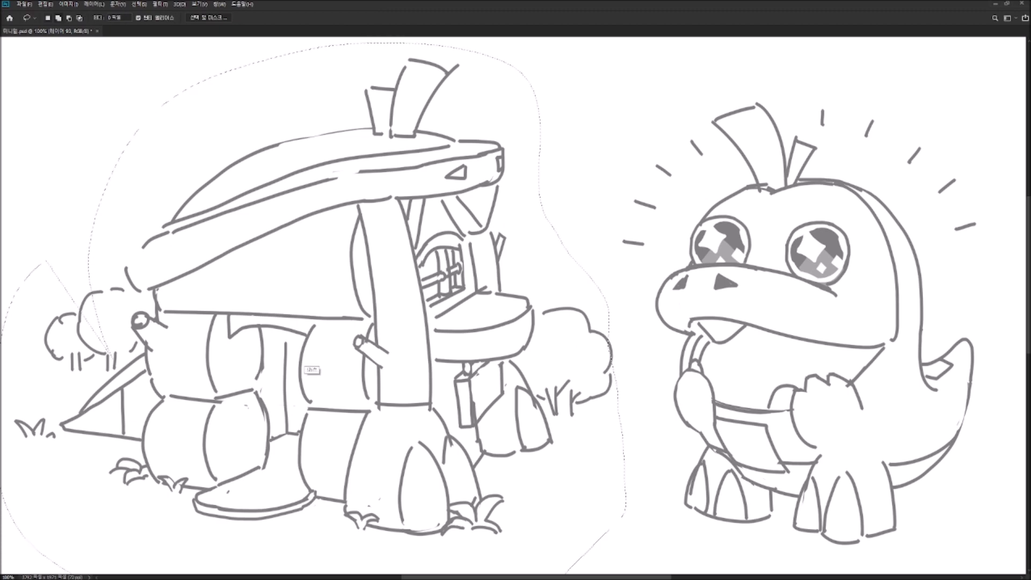
{"action": "left_click_drag", "start_coordinate": [569, 451], "coordinate": [595, 464]}
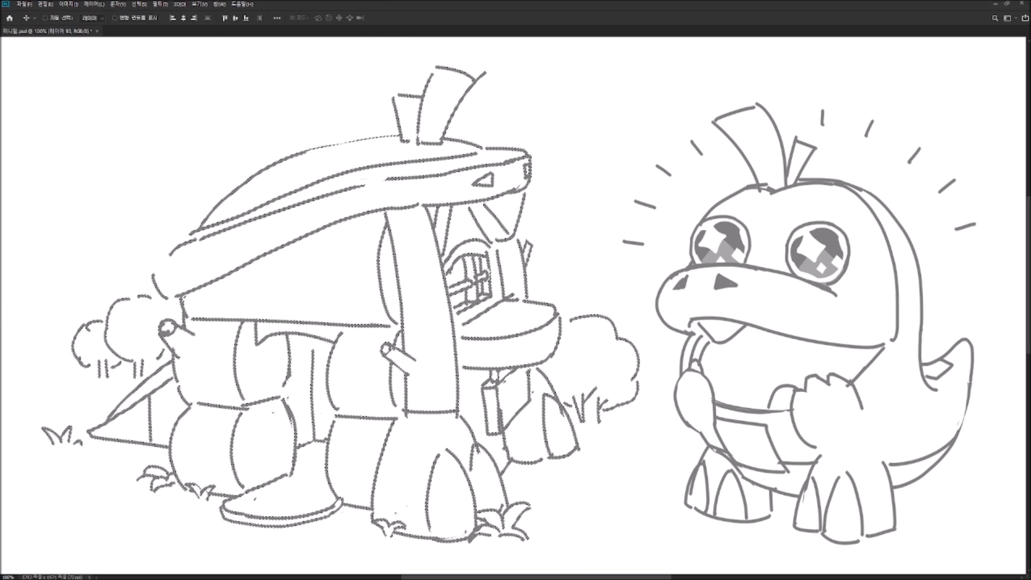
{"action": "key", "text": "ctrl+d"}
{"action": "key", "text": "b"}
Duplicate the large dinosaur, shrink the copy, flip it horizontally and place it in front of the house's tail.
{"action": "key", "text": "l"}
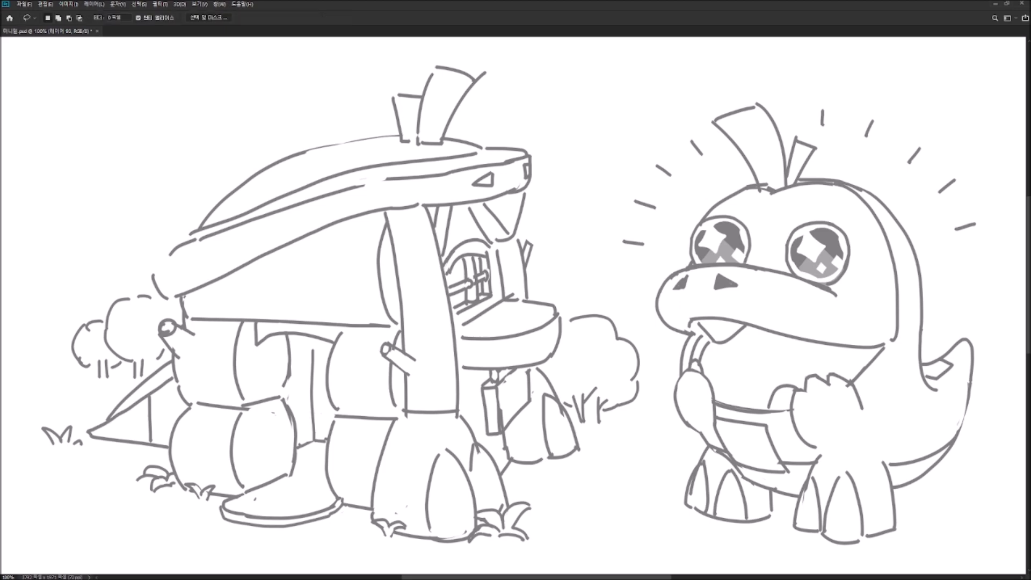
{"action": "mouse_move", "coordinate": [695, 95]}
{"action": "left_mouse_down"}
{"action": "mouse_move", "coordinate": [729, 72]}
{"action": "mouse_move", "coordinate": [683, 210]}
{"action": "mouse_move", "coordinate": [645, 439]}
{"action": "mouse_move", "coordinate": [1023, 472]}
{"action": "mouse_move", "coordinate": [886, 173]}
{"action": "mouse_move", "coordinate": [736, 81]}
{"action": "left_mouse_up"}
{"action": "key", "text": "ctrl+j"}
{"action": "key", "text": "ctrl+t"}
{"action": "left_click_drag", "start_coordinate": [835, 336], "coordinate": [483, 345]}
{"action": "left_click_drag", "start_coordinate": [483, 127], "coordinate": [508, 404]}
{"action": "left_click_drag", "start_coordinate": [518, 462], "coordinate": [345, 486]}
{"action": "right_click", "coordinate": [351, 452]}
{"action": "left_click", "coordinate": [371, 551]}
{"action": "key", "text": "Return"}
{"action": "key", "text": "l"}
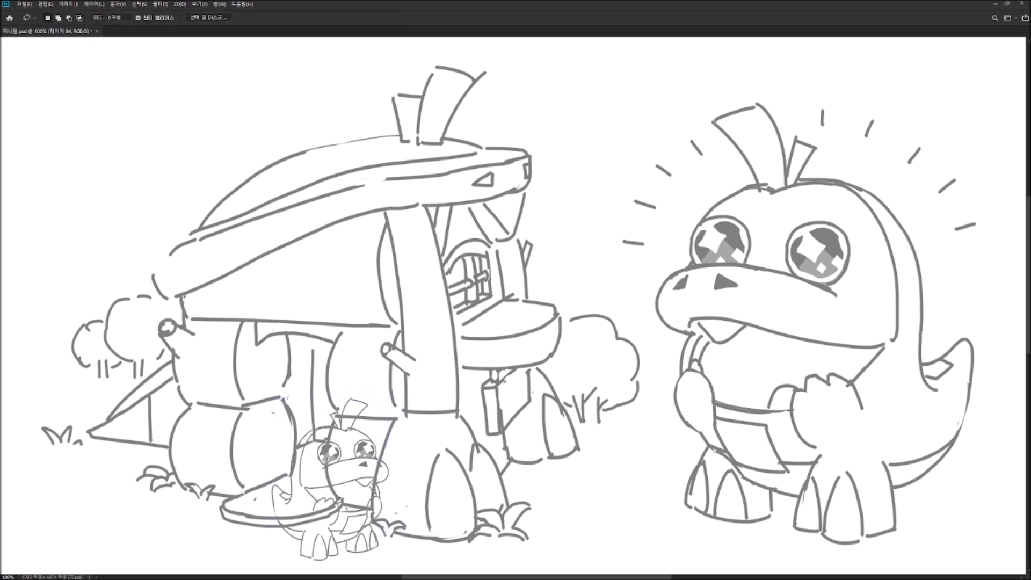
{"action": "key", "text": "v"}
{"action": "left_click_drag", "start_coordinate": [357, 472], "coordinate": [161, 467]}
Replace the small dinosaur's round eyes with tightly squeezed-shut eye lines and touch up its head outline.
{"action": "key", "text": "e"}
{"action": "mouse_move", "coordinate": [155, 428]}
{"action": "left_mouse_down"}
{"action": "mouse_move", "coordinate": [152, 443]}
{"action": "mouse_move", "coordinate": [194, 437]}
{"action": "mouse_move", "coordinate": [183, 427]}
{"action": "mouse_move", "coordinate": [199, 436]}
{"action": "mouse_move", "coordinate": [168, 443]}
{"action": "left_mouse_up"}
{"action": "key", "text": "b"}
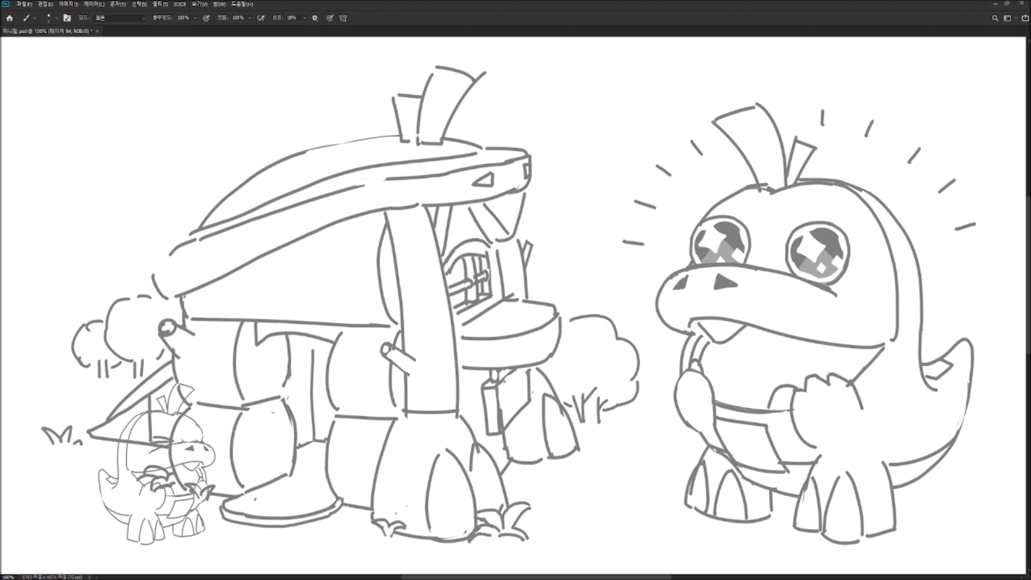
{"action": "left_click_drag", "start_coordinate": [192, 440], "coordinate": [201, 435]}
{"action": "left_click_drag", "start_coordinate": [135, 415], "coordinate": [148, 424]}
Erase the house and grass lines that run through the small dinosaur.
{"action": "key", "text": "e"}
{"action": "mouse_move", "coordinate": [171, 438]}
{"action": "left_mouse_down"}
{"action": "mouse_move", "coordinate": [186, 487]}
{"action": "mouse_move", "coordinate": [143, 490]}
{"action": "mouse_move", "coordinate": [205, 498]}
{"action": "left_mouse_up"}
{"action": "mouse_move", "coordinate": [151, 430]}
{"action": "left_mouse_down"}
{"action": "mouse_move", "coordinate": [125, 441]}
{"action": "mouse_move", "coordinate": [149, 415]}
{"action": "mouse_move", "coordinate": [179, 419]}
{"action": "mouse_move", "coordinate": [181, 400]}
{"action": "left_mouse_up"}
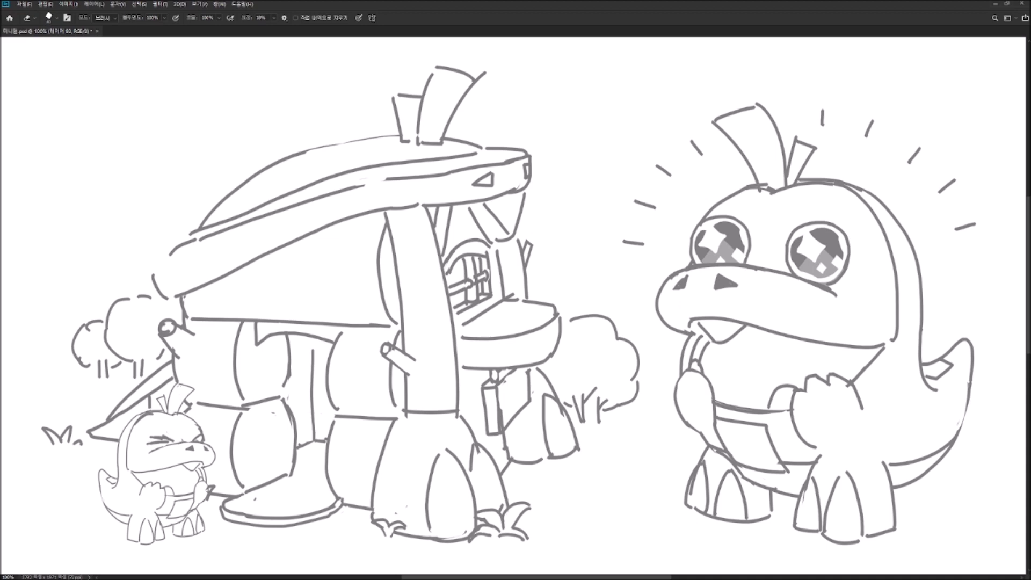
{"action": "left_click_drag", "start_coordinate": [212, 485], "coordinate": [207, 499]}
Redraw the outline along the back of the small dinosaur's head and tidy it.
{"action": "key", "text": "b"}
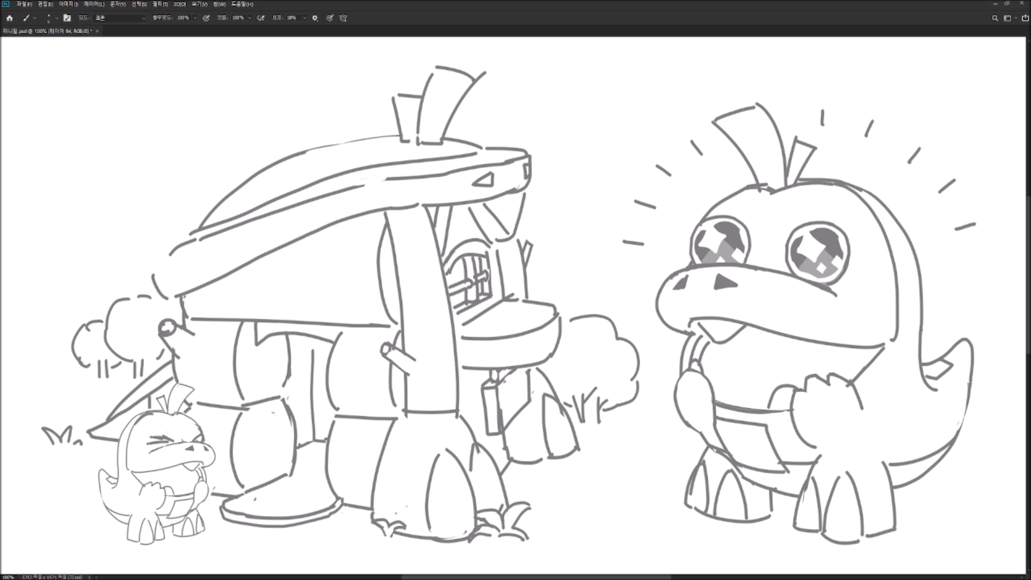
{"action": "left_click_drag", "start_coordinate": [141, 413], "coordinate": [118, 450]}
{"action": "key", "text": "ctrl+z"}
{"action": "left_click_drag", "start_coordinate": [137, 416], "coordinate": [118, 437]}
{"action": "key", "text": "e"}
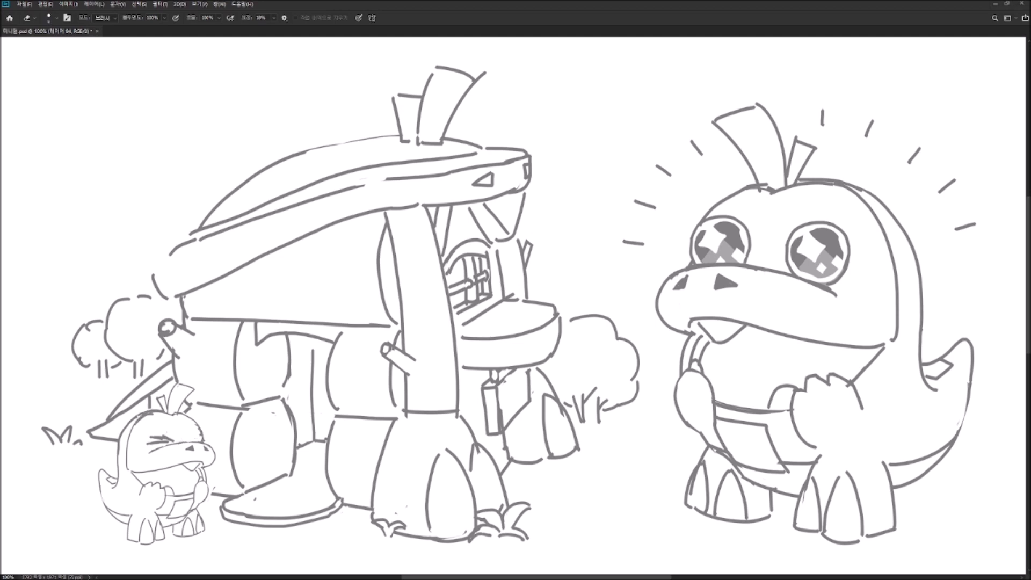
{"action": "key", "text": "b"}
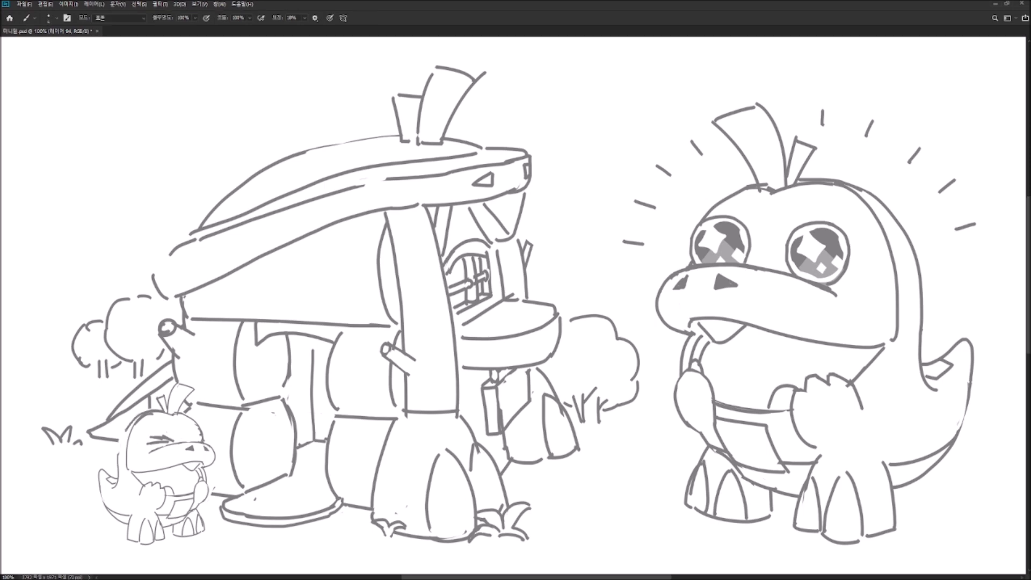
Shift the small dinosaur's tail slightly outward and touch up the lines joining it to the back and belly.
{"action": "key", "text": "l"}
{"action": "left_click_drag", "start_coordinate": [122, 451], "coordinate": [115, 457]}
{"action": "key", "text": "v"}
{"action": "key", "text": "ctrl+d"}
{"action": "key", "text": "b"}
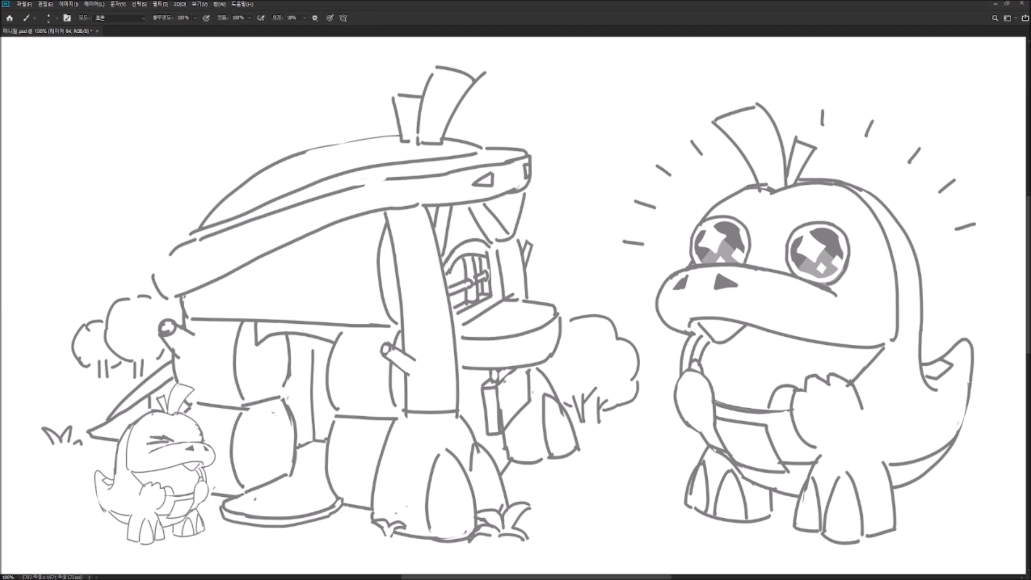
{"action": "key", "text": "e"}
{"action": "key", "text": "b"}
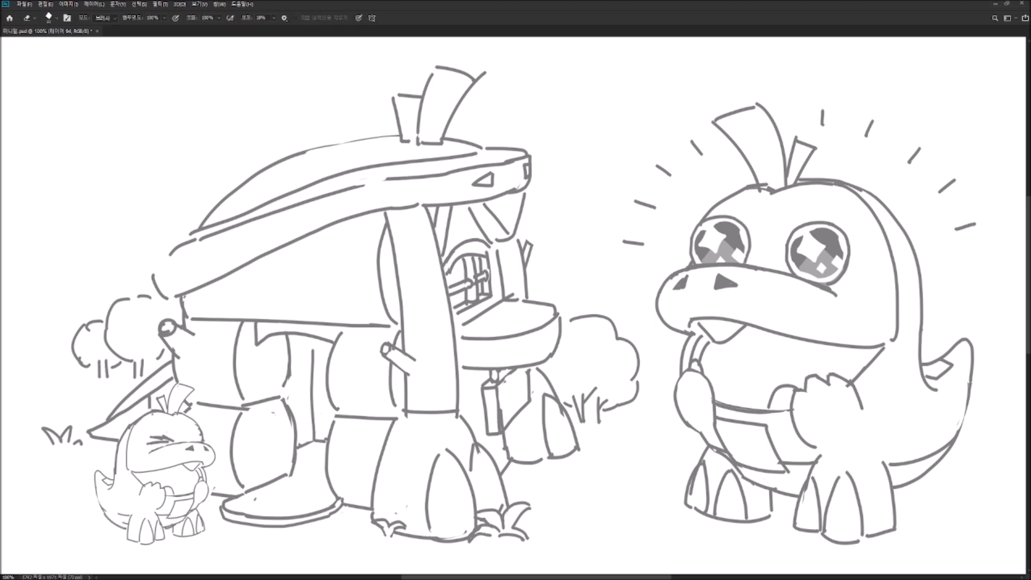
{"action": "key", "text": "e"}
{"action": "key", "text": "b"}
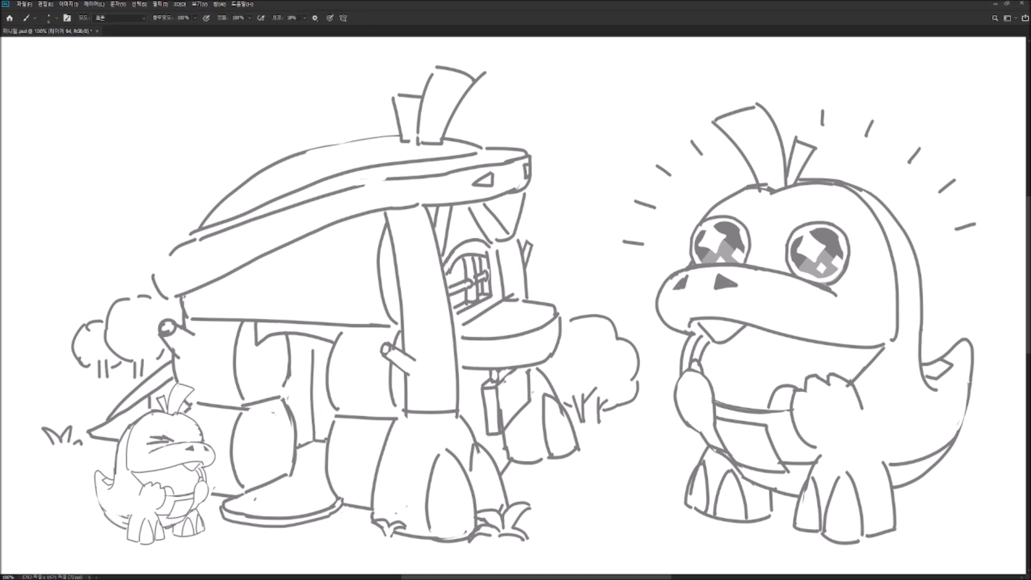
{"action": "key", "text": "e"}
{"action": "key", "text": "b"}
{"action": "key", "text": "ctrl+z"}
Select the small dinosaur's front foot and nudge it closer to the body.
{"action": "key", "text": "l"}
{"action": "mouse_move", "coordinate": [171, 536]}
{"action": "left_mouse_down"}
{"action": "mouse_move", "coordinate": [193, 539]}
{"action": "mouse_move", "coordinate": [207, 514]}
{"action": "mouse_move", "coordinate": [193, 520]}
{"action": "left_mouse_up"}
{"action": "key", "text": "ctrl"}
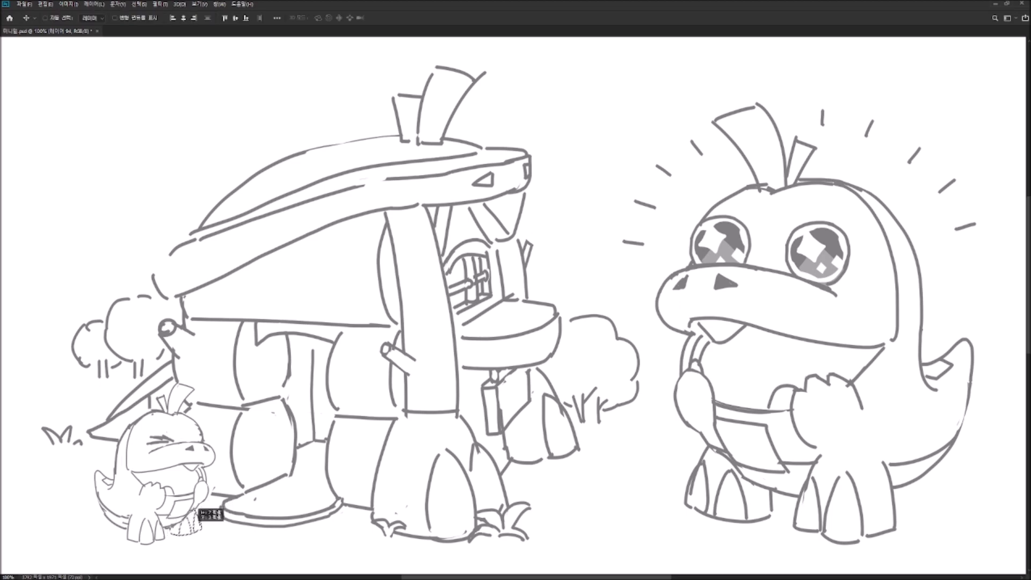
{"action": "key", "text": "ctrl+d"}
{"action": "key", "text": "b"}
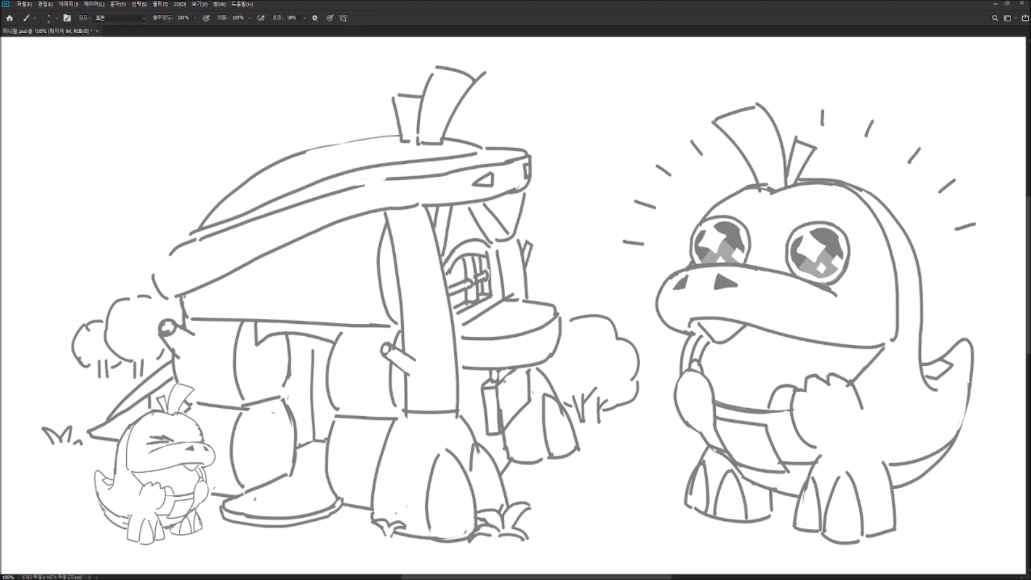
{"action": "key", "text": "e"}
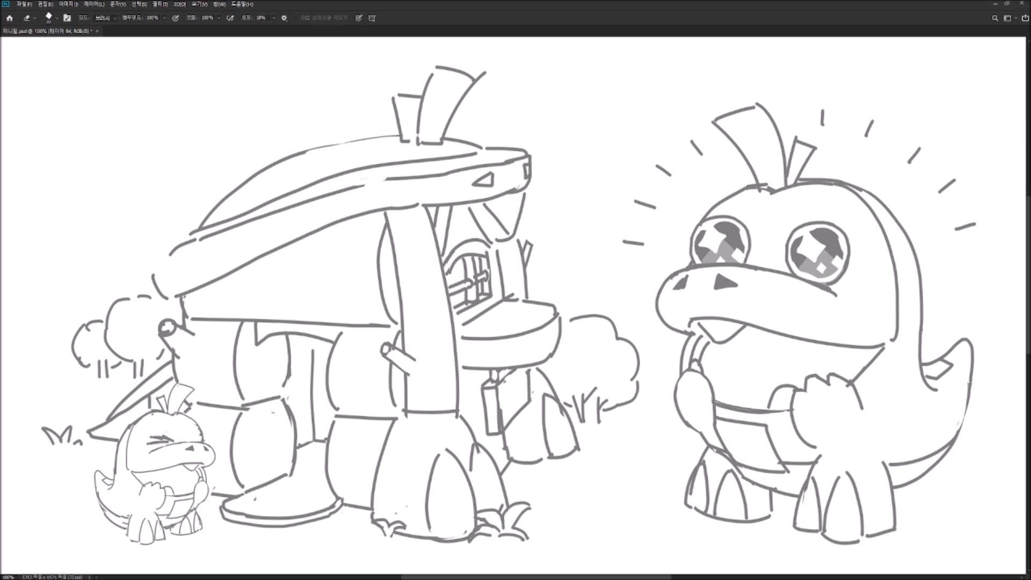
Transform the house roof together with its leaves so that it reaches further toward the front of the house.
{"action": "key", "text": "l"}
{"action": "mouse_move", "coordinate": [367, 98]}
{"action": "left_mouse_down"}
{"action": "mouse_move", "coordinate": [353, 497]}
{"action": "mouse_move", "coordinate": [655, 410]}
{"action": "mouse_move", "coordinate": [486, 59]}
{"action": "mouse_move", "coordinate": [382, 69]}
{"action": "left_mouse_up"}
{"action": "key", "text": "ctrl+t"}
{"action": "key", "text": "Return"}
Zoom in on the small dinosaur and open a second window of the same document as a full-canvas overview.
{"action": "key", "text": "b"}
{"action": "key", "text": "ctrl+plus"}
{"action": "left_click_drag", "start_coordinate": [322, 430], "coordinate": [859, 156]}
{"action": "left_click", "coordinate": [219, 4]}
{"action": "mouse_move", "coordinate": [225, 12]}
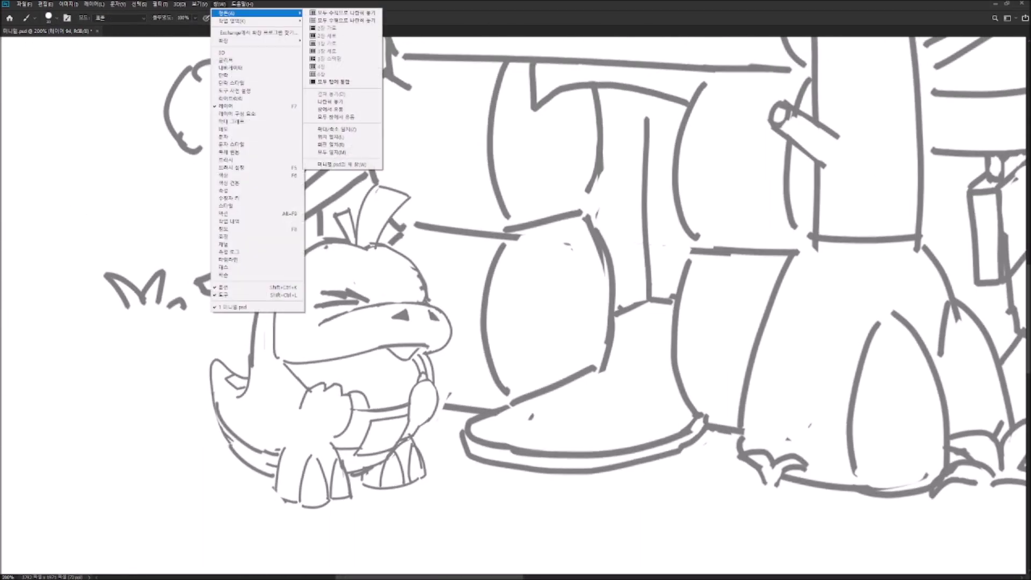
{"action": "left_click", "coordinate": [338, 164]}
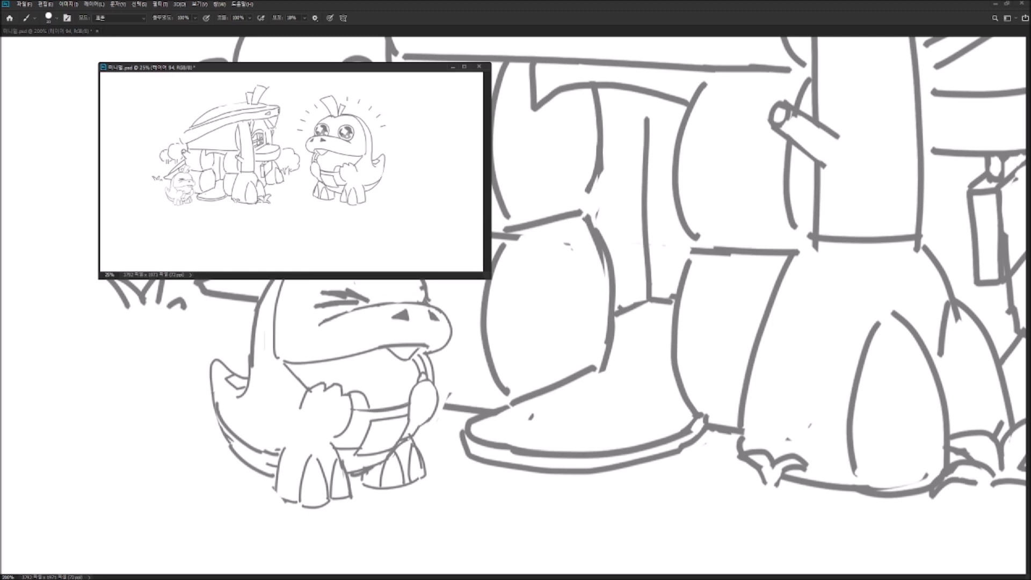
{"action": "left_click_drag", "start_coordinate": [269, 66], "coordinate": [803, 12]}
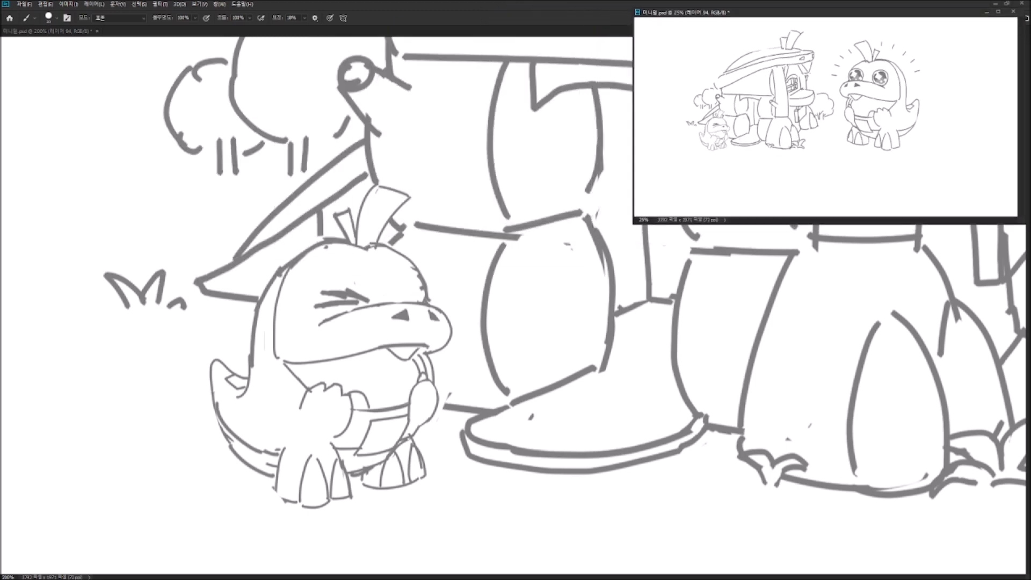
Enlarge the entire drawing and reposition it so that it fills the canvas.
{"action": "key", "text": "alt+comma"}
{"action": "key", "text": "ctrl+minus"}
{"action": "key", "text": "ctrl+minus"}
{"action": "key", "text": "ctrl+minus"}
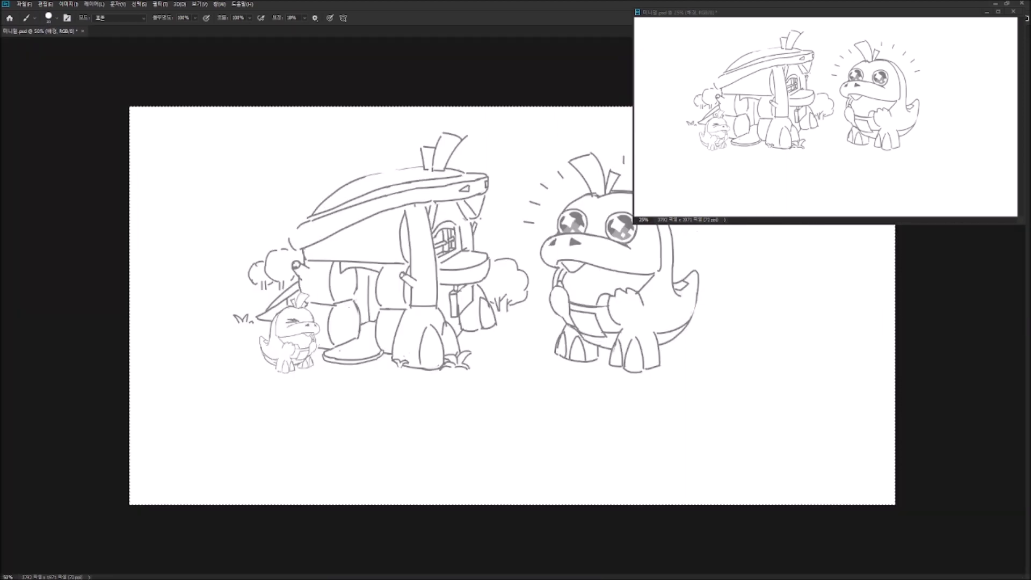
{"action": "key", "text": "ctrl+t"}
{"action": "left_click_drag", "start_coordinate": [466, 376], "coordinate": [466, 458]}
{"action": "left_click_drag", "start_coordinate": [583, 338], "coordinate": [629, 348]}
{"action": "key", "text": "Return"}
{"action": "key", "text": "v"}
{"action": "left_click_drag", "start_coordinate": [553, 287], "coordinate": [550, 282]}
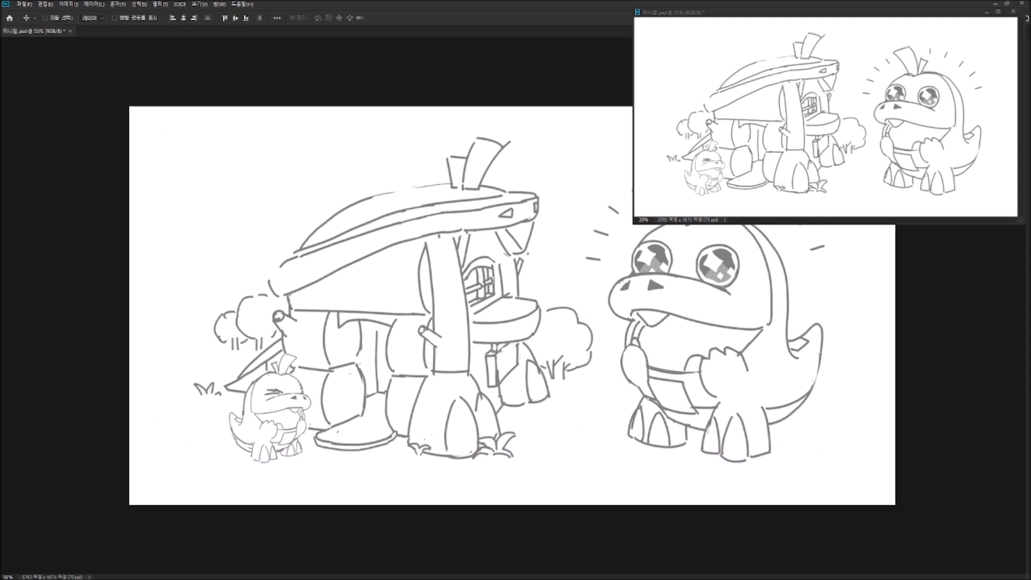
{"action": "left_click_drag", "start_coordinate": [661, 279], "coordinate": [658, 276]}
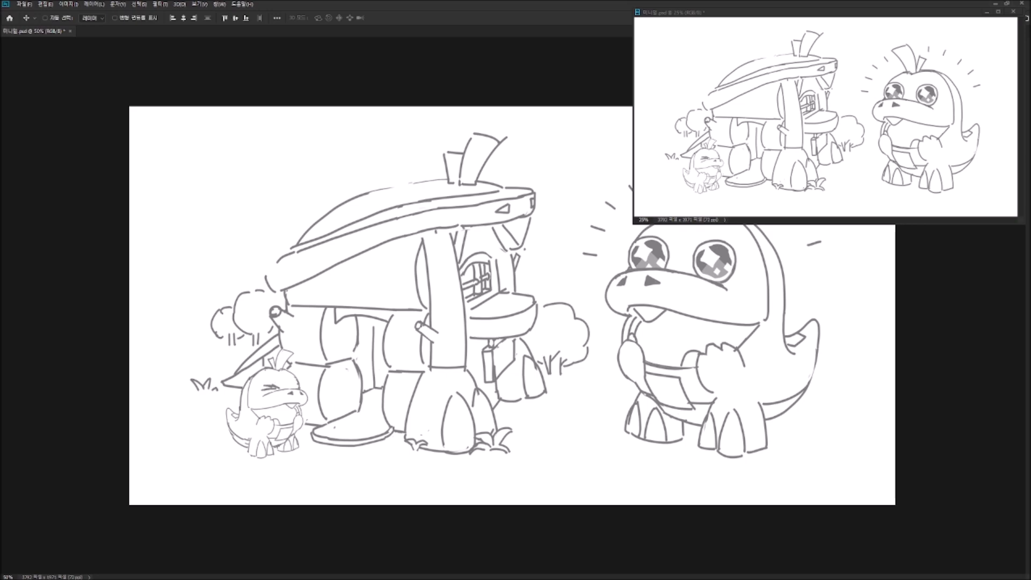
Show the layers panel and shift the bulging rear leg of the house slightly left, away from the doorway.
{"action": "key", "text": "ctrl+1"}
{"action": "key", "text": "F7"}
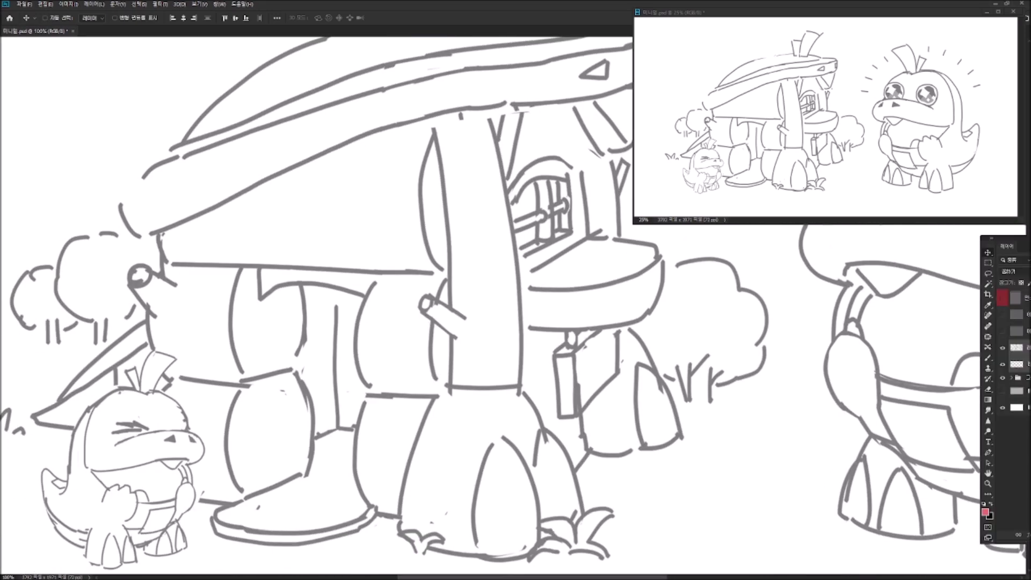
{"action": "left_click_drag", "start_coordinate": [961, 252], "coordinate": [967, 276]}
{"action": "mouse_move", "coordinate": [25, 472]}
{"action": "left_mouse_down"}
{"action": "mouse_move", "coordinate": [235, 338]}
{"action": "mouse_move", "coordinate": [235, 398]}
{"action": "left_mouse_up"}
{"action": "key", "text": "l"}
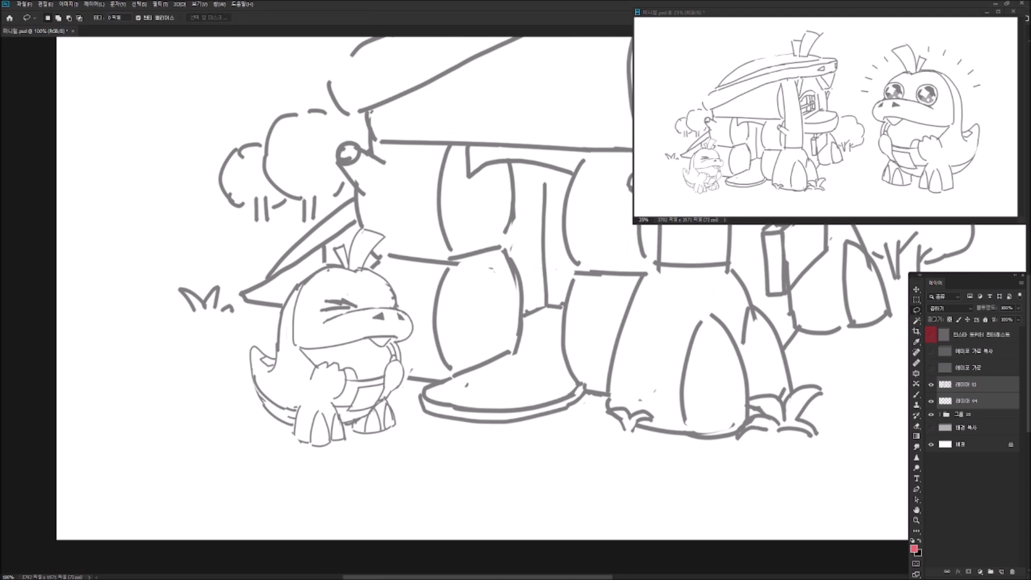
{"action": "mouse_move", "coordinate": [427, 371]}
{"action": "left_mouse_down"}
{"action": "mouse_move", "coordinate": [384, 424]}
{"action": "mouse_move", "coordinate": [422, 446]}
{"action": "mouse_move", "coordinate": [487, 347]}
{"action": "mouse_move", "coordinate": [459, 215]}
{"action": "mouse_move", "coordinate": [387, 253]}
{"action": "mouse_move", "coordinate": [384, 301]}
{"action": "left_mouse_up"}
{"action": "scroll", "coordinate": [434, 352], "scroll_direction": "right", "scroll_amount": 1}
{"action": "scroll", "coordinate": [434, 352], "scroll_direction": "left", "scroll_amount": 1}
{"action": "left_click_drag", "start_coordinate": [393, 301], "coordinate": [409, 304]}
{"action": "key", "text": "ctrl+d"}
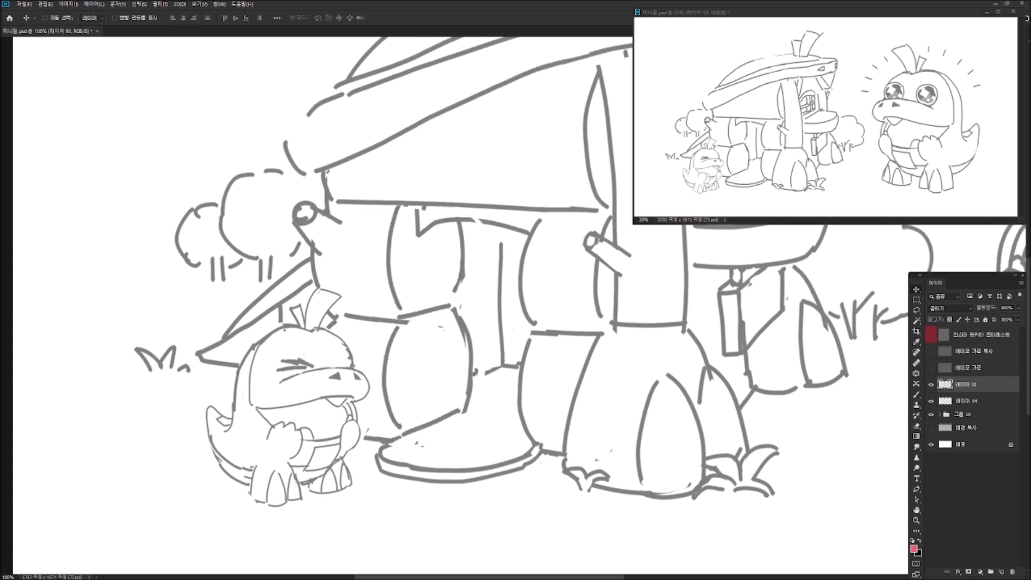
Scale the small dinosaur down slightly and nudge the lines under its tail closer to the body.
{"action": "mouse_move", "coordinate": [184, 407]}
{"action": "left_mouse_down"}
{"action": "mouse_move", "coordinate": [366, 473]}
{"action": "mouse_move", "coordinate": [376, 388]}
{"action": "mouse_move", "coordinate": [327, 336]}
{"action": "left_mouse_up"}
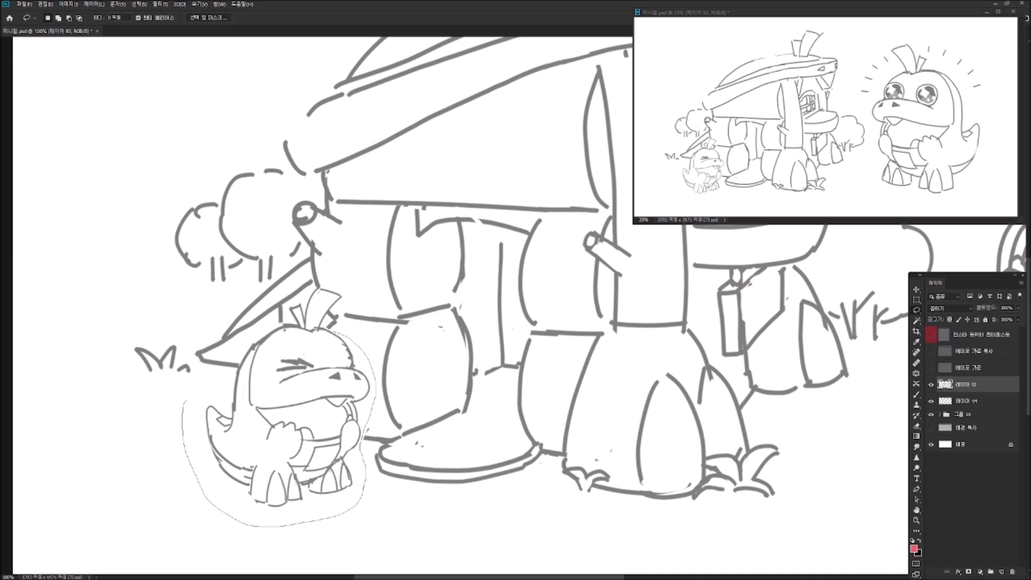
{"action": "left_click_drag", "start_coordinate": [342, 294], "coordinate": [305, 297]}
{"action": "left_click_drag", "start_coordinate": [272, 327], "coordinate": [244, 357]}
{"action": "key", "text": "ctrl+t"}
{"action": "left_click_drag", "start_coordinate": [182, 287], "coordinate": [191, 307]}
{"action": "key", "text": "Return"}
{"action": "key", "text": "ctrl+d"}
{"action": "left_click_drag", "start_coordinate": [211, 436], "coordinate": [233, 484]}
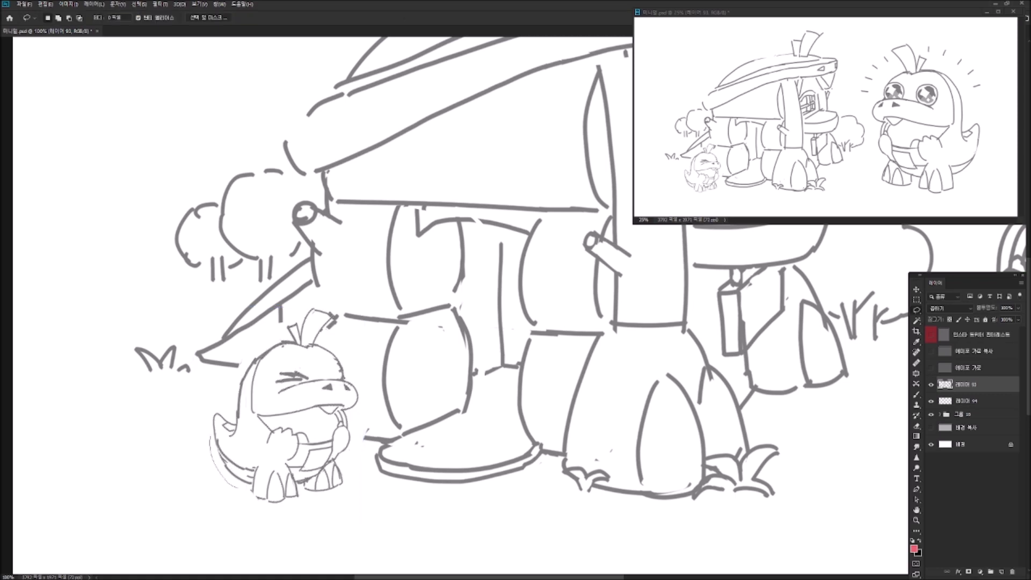
{"action": "key", "text": "v"}
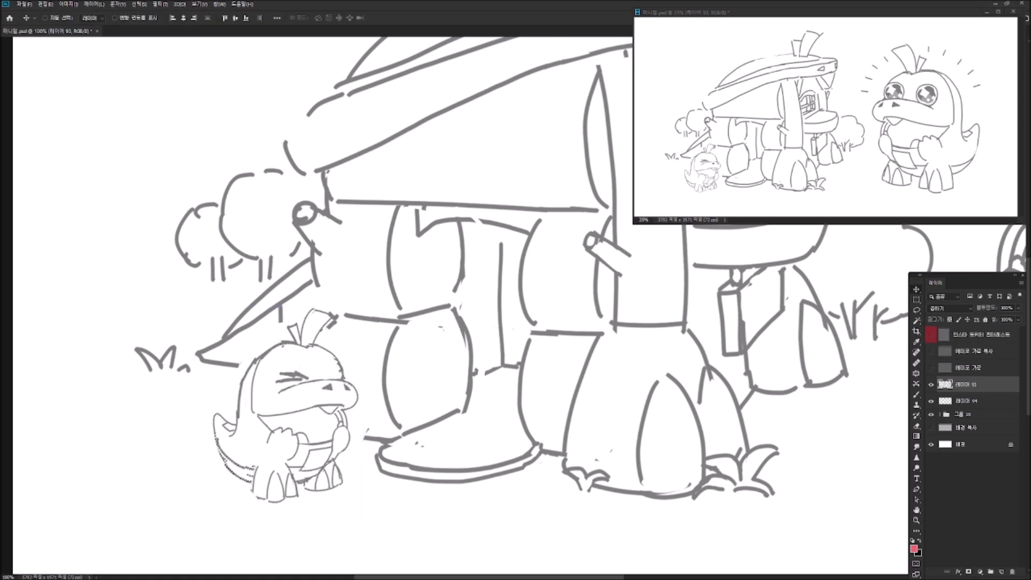
Sample the gray line colour and draw the small dinosaur's far eye squeezed shut.
{"action": "key", "text": "b"}
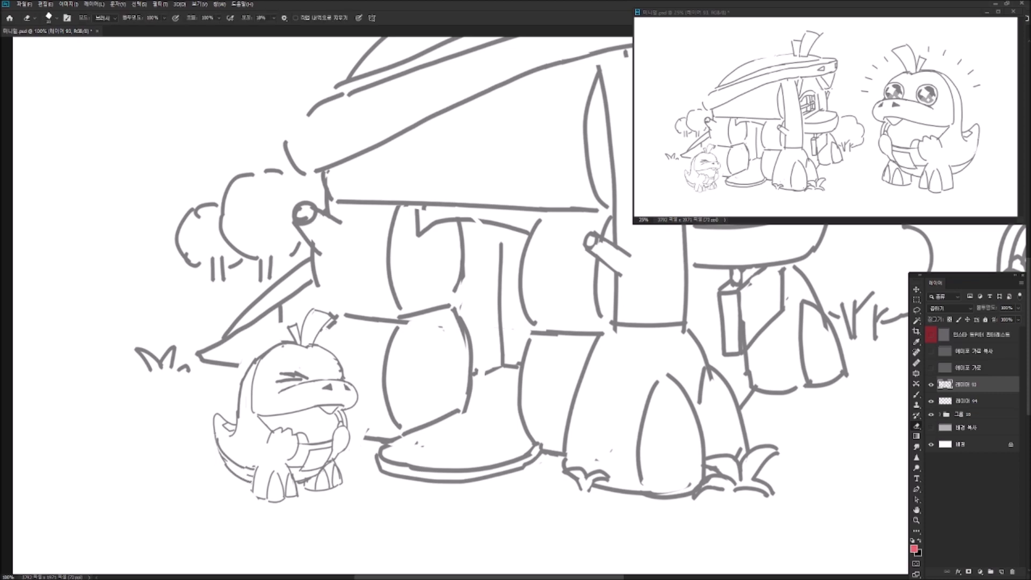
{"action": "left_click", "coordinate": [341, 372]}
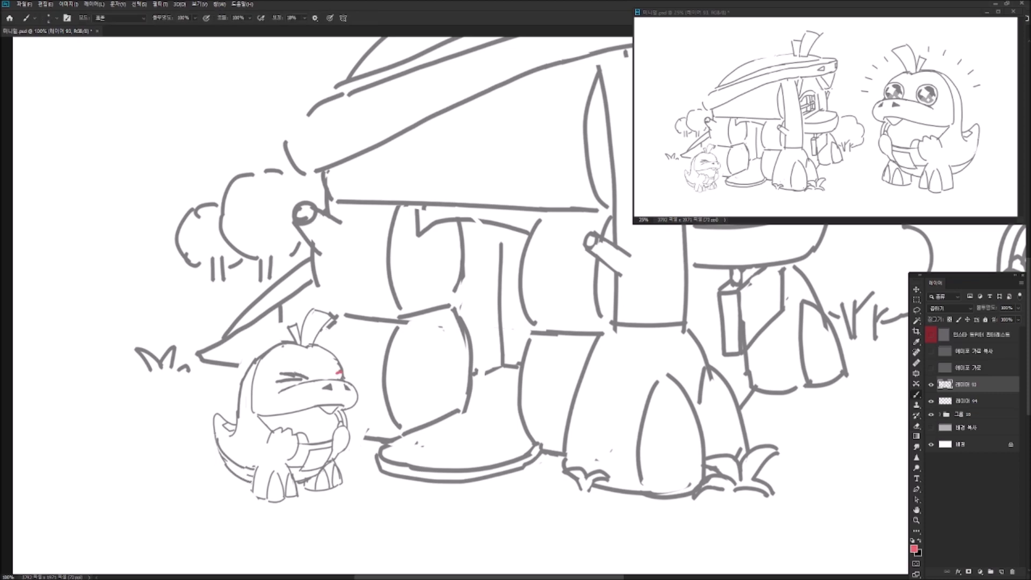
{"action": "key", "text": "ctrl+z"}
{"action": "left_click", "coordinate": [298, 378], "text": "alt"}
{"action": "key", "text": "e"}
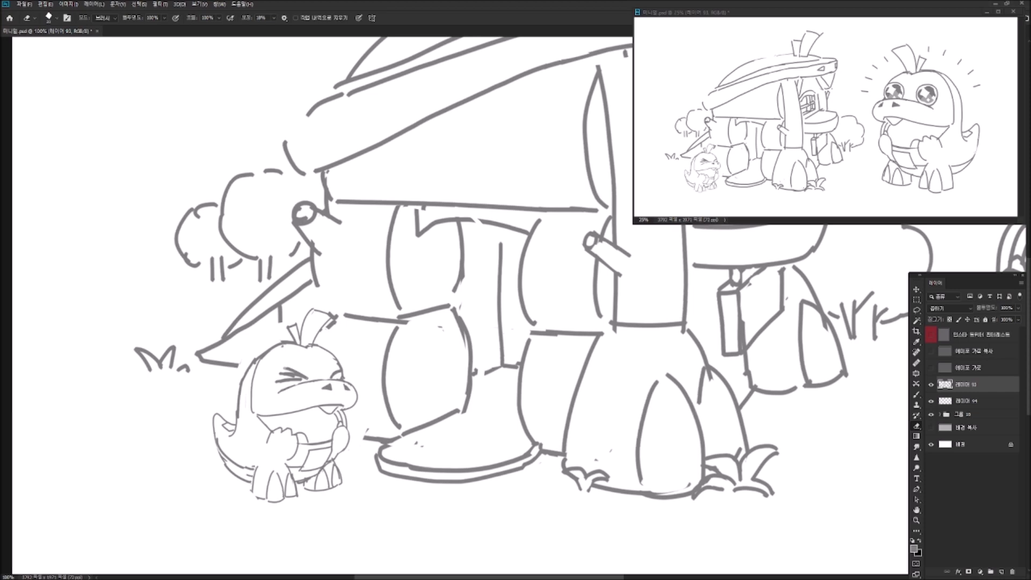
On the layer below the line art, paint the small dinosaur's back, tail, arms and legs red (e85757).
{"action": "left_click", "coordinate": [966, 400]}
{"action": "left_click", "coordinate": [913, 548]}
{"action": "type", "text": "e93030"}
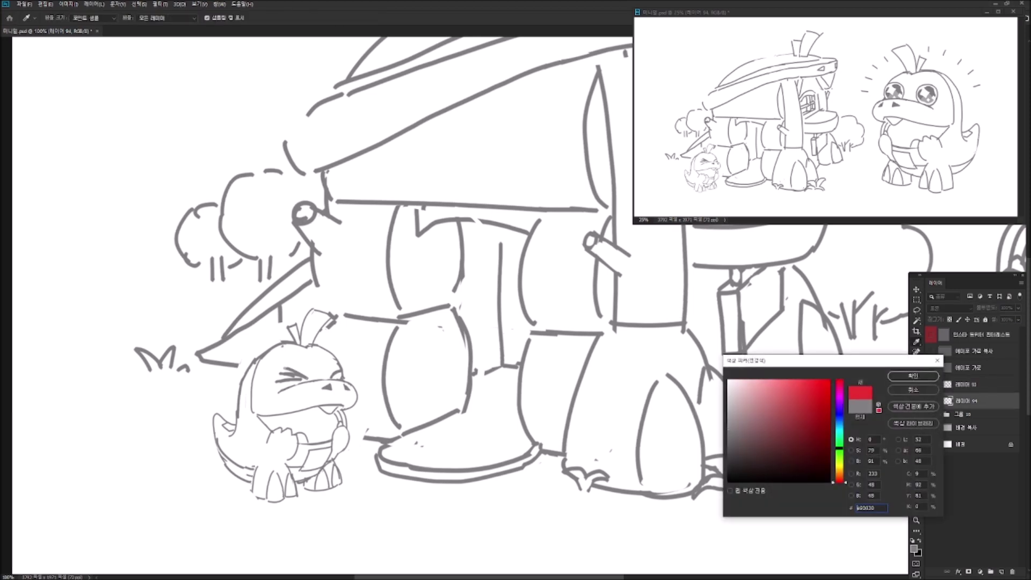
{"action": "type", "text": "e85757"}
{"action": "key", "text": "Return"}
{"action": "key", "text": "b"}
{"action": "left_click_drag", "start_coordinate": [241, 398], "coordinate": [252, 446]}
{"action": "left_click", "coordinate": [246, 383]}
{"action": "mouse_move", "coordinate": [243, 408]}
{"action": "left_mouse_down"}
{"action": "mouse_move", "coordinate": [254, 365]}
{"action": "mouse_move", "coordinate": [245, 370]}
{"action": "left_mouse_up"}
{"action": "mouse_move", "coordinate": [234, 431]}
{"action": "left_mouse_down"}
{"action": "mouse_move", "coordinate": [237, 459]}
{"action": "mouse_move", "coordinate": [257, 462]}
{"action": "mouse_move", "coordinate": [268, 435]}
{"action": "mouse_move", "coordinate": [296, 448]}
{"action": "mouse_move", "coordinate": [262, 462]}
{"action": "mouse_move", "coordinate": [259, 497]}
{"action": "mouse_move", "coordinate": [314, 475]}
{"action": "mouse_move", "coordinate": [299, 451]}
{"action": "mouse_move", "coordinate": [345, 436]}
{"action": "mouse_move", "coordinate": [321, 475]}
{"action": "mouse_move", "coordinate": [326, 486]}
{"action": "left_mouse_up"}
{"action": "left_click", "coordinate": [273, 449]}
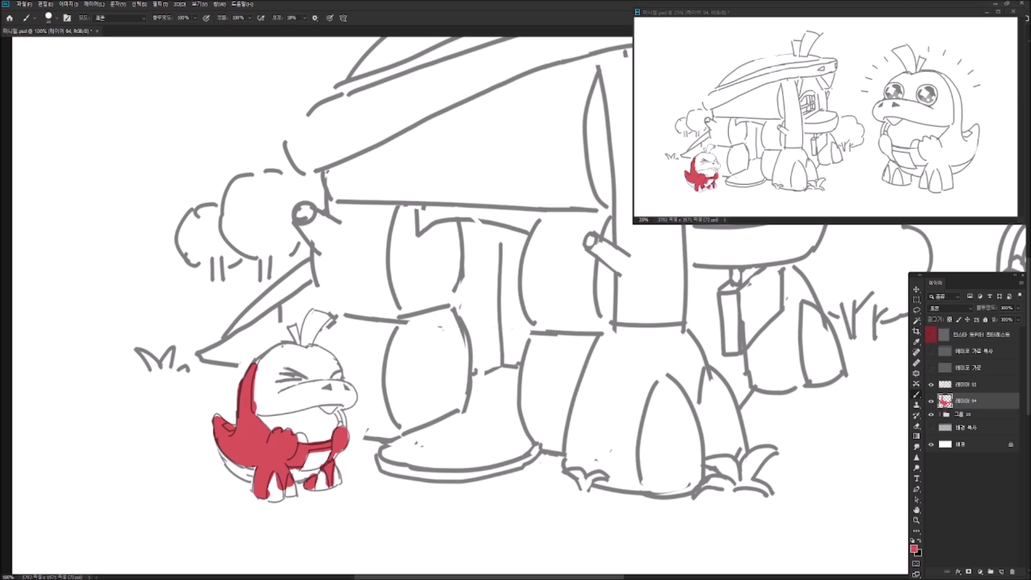
Choose a pale beige (e5e4d0) and fill the small dinosaur's head and snout.
{"action": "right_click", "coordinate": [816, 408], "text": "alt+shift"}
{"action": "left_click_drag", "start_coordinate": [268, 391], "coordinate": [295, 379]}
{"action": "left_click", "coordinate": [914, 548]}
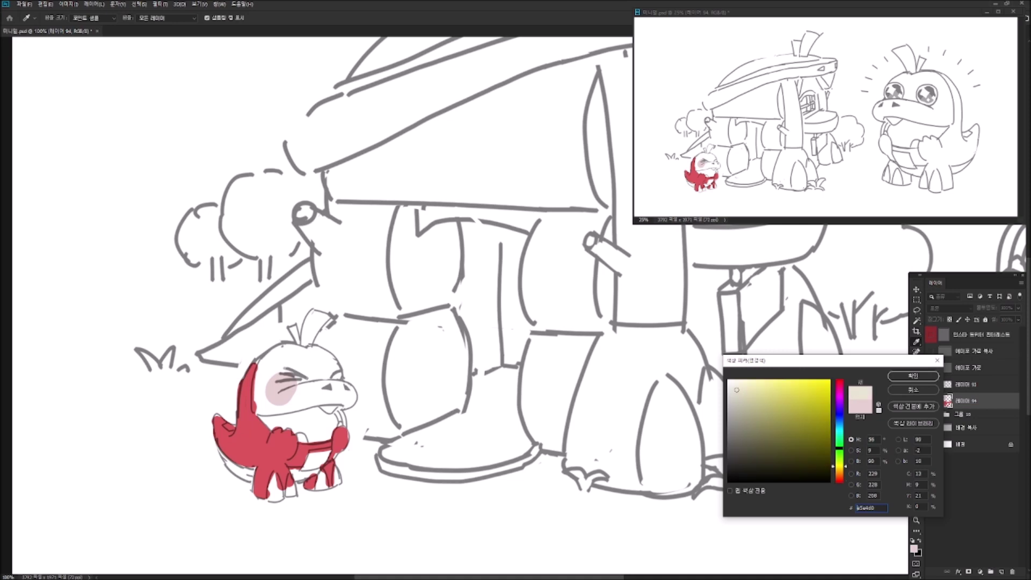
{"action": "left_click", "coordinate": [913, 375]}
{"action": "mouse_move", "coordinate": [303, 371]}
{"action": "left_mouse_down"}
{"action": "mouse_move", "coordinate": [257, 409]}
{"action": "mouse_move", "coordinate": [341, 395]}
{"action": "mouse_move", "coordinate": [309, 372]}
{"action": "left_mouse_up"}
{"action": "mouse_move", "coordinate": [296, 359]}
{"action": "left_mouse_down"}
{"action": "mouse_move", "coordinate": [260, 371]}
{"action": "mouse_move", "coordinate": [264, 358]}
{"action": "mouse_move", "coordinate": [318, 348]}
{"action": "mouse_move", "coordinate": [347, 404]}
{"action": "mouse_move", "coordinate": [354, 387]}
{"action": "left_mouse_up"}
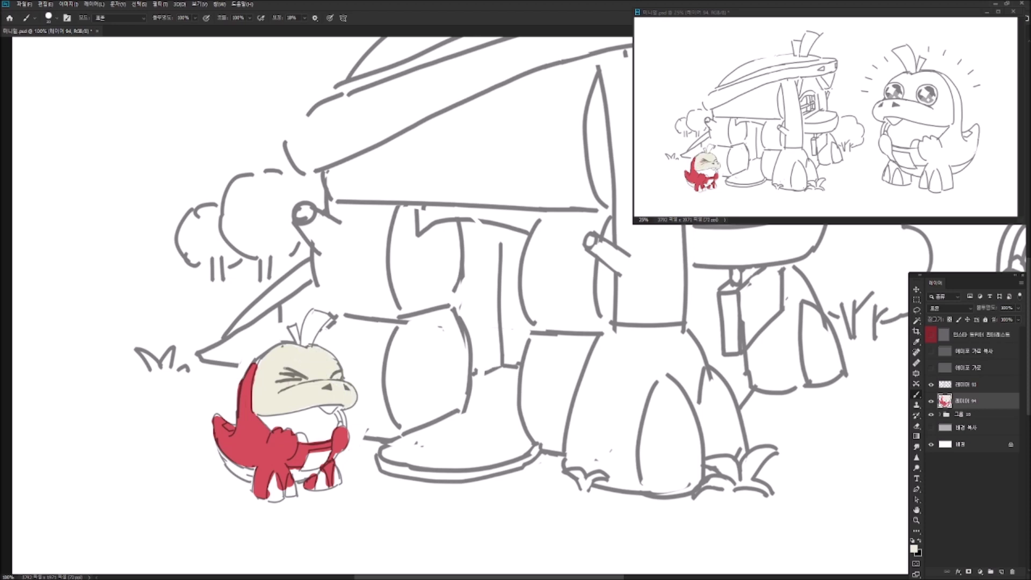
Tint the line art layer reddish with Color Balance at +100 towards red, and apply a Hue/Saturation adjustment to it.
{"action": "left_click", "coordinate": [967, 383]}
{"action": "key", "text": "ctrl+b"}
{"action": "type", "text": "100"}
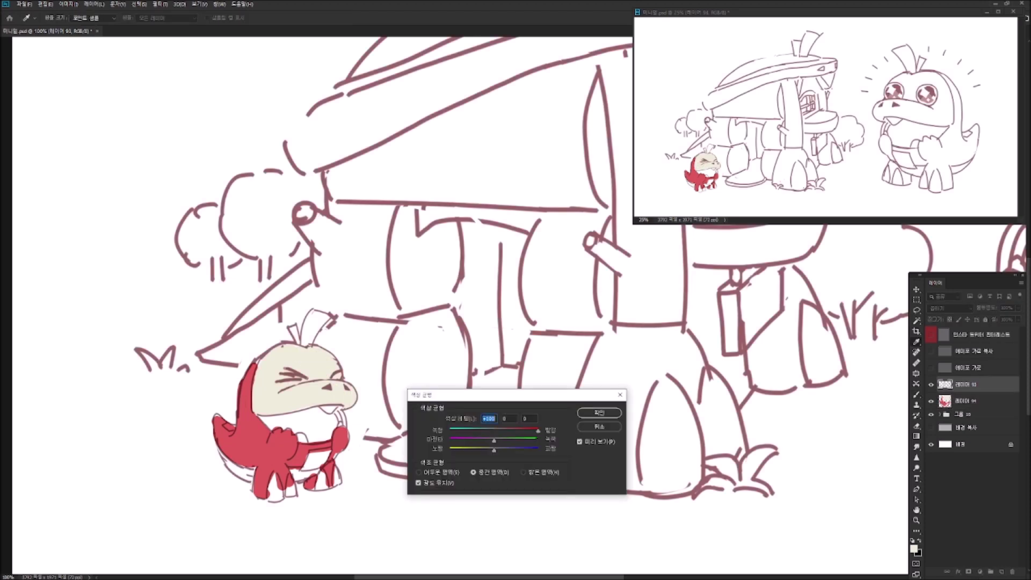
{"action": "key", "text": "Return"}
{"action": "key", "text": "ctrl+u"}
{"action": "key", "text": "Return"}
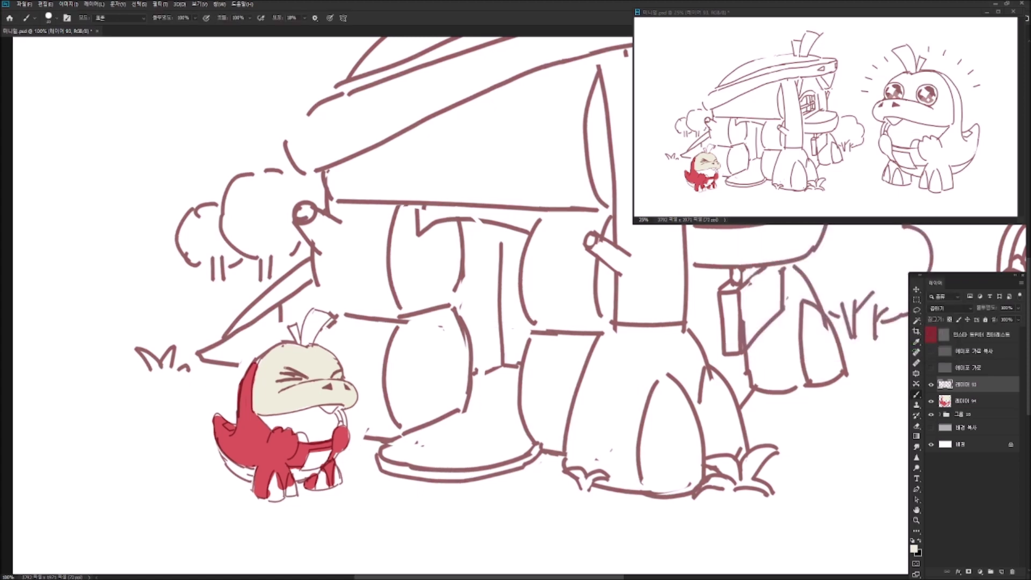
On the colour layer, choose a light gray (e6e6e6) and paint the small dinosaur's tooth.
{"action": "key", "text": "alt+bracketleft"}
{"action": "left_click", "coordinate": [246, 383], "text": "alt"}
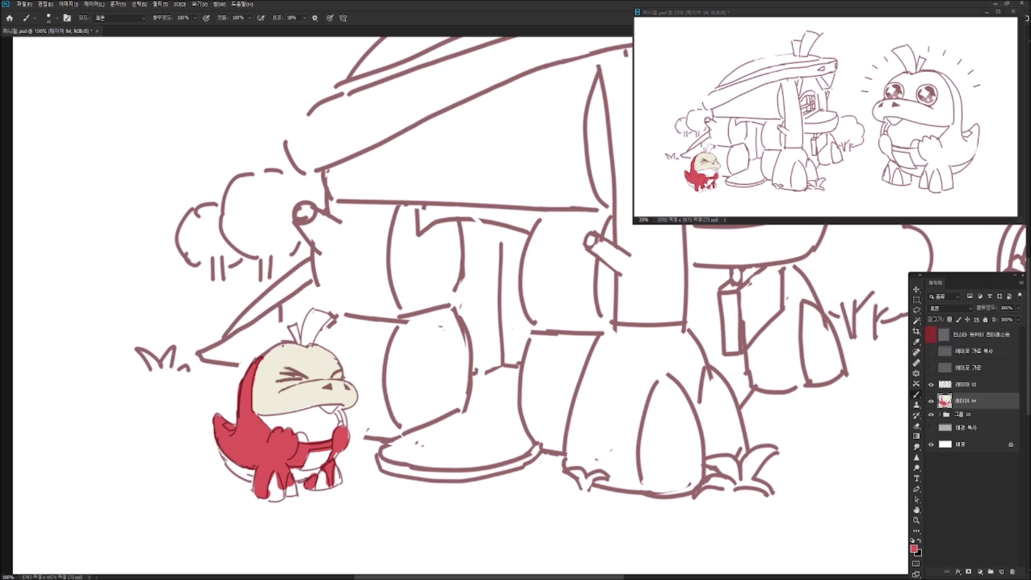
{"action": "left_click", "coordinate": [313, 406], "text": "alt"}
{"action": "key", "text": "F1"}
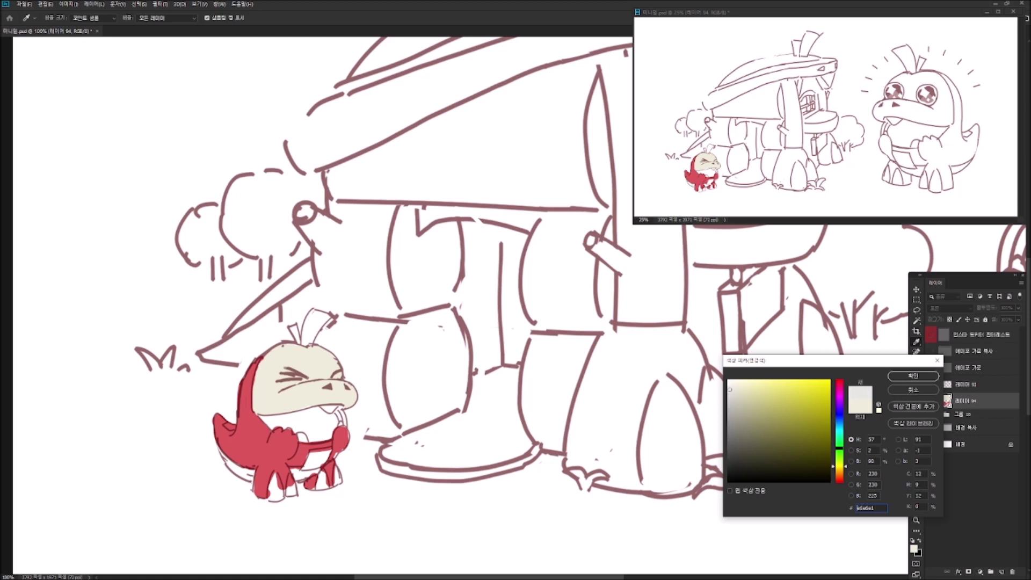
{"action": "key", "text": "Return"}
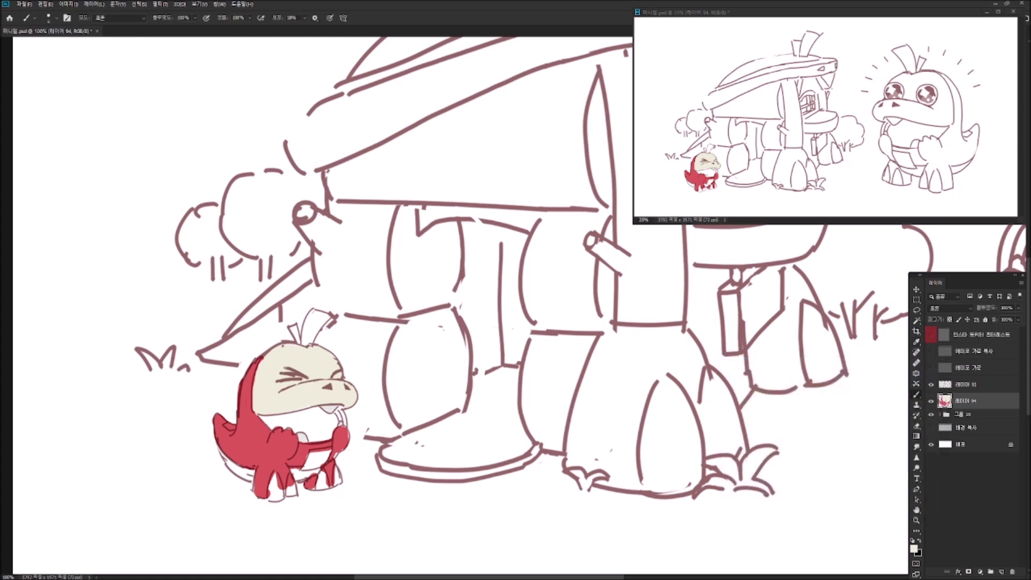
{"action": "key", "text": "F1"}
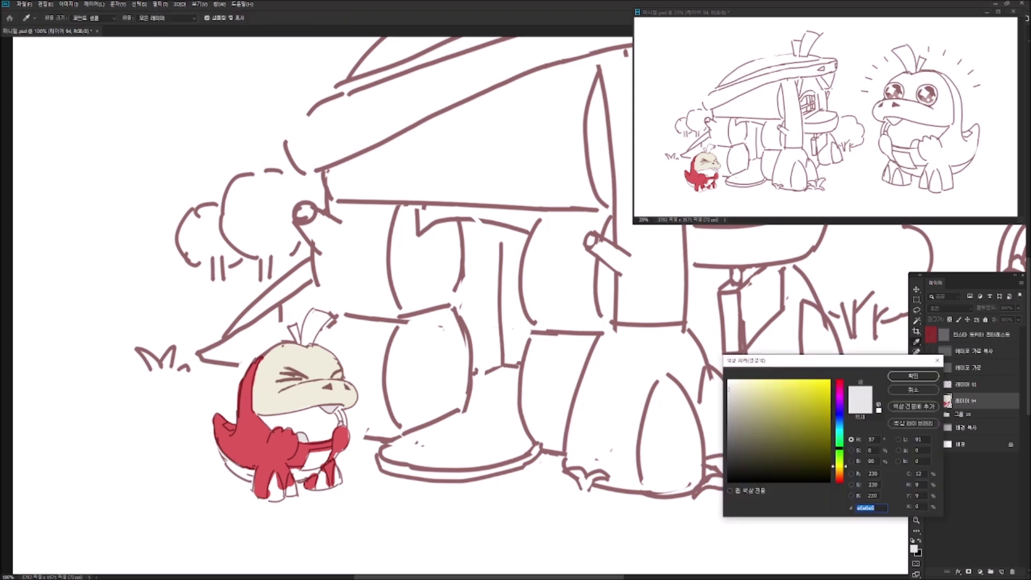
{"action": "key", "text": "Return"}
Choose a yellow and fill the tuft on top of the small dinosaur's head.
{"action": "left_click_drag", "start_coordinate": [303, 337], "coordinate": [314, 323]}
{"action": "key", "text": "F1"}
{"action": "key", "text": "Return"}
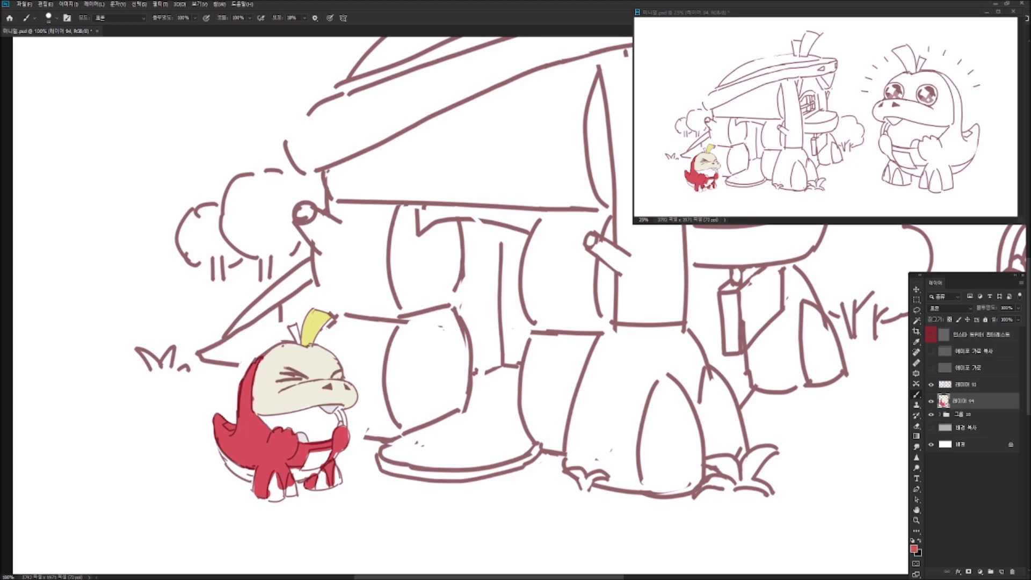
Choose a salmon colour (d6755b), fill the area under the small dinosaur's snout, and paint the claws dark gray.
{"action": "left_click", "coordinate": [258, 439], "text": "alt"}
{"action": "left_click", "coordinate": [913, 548]}
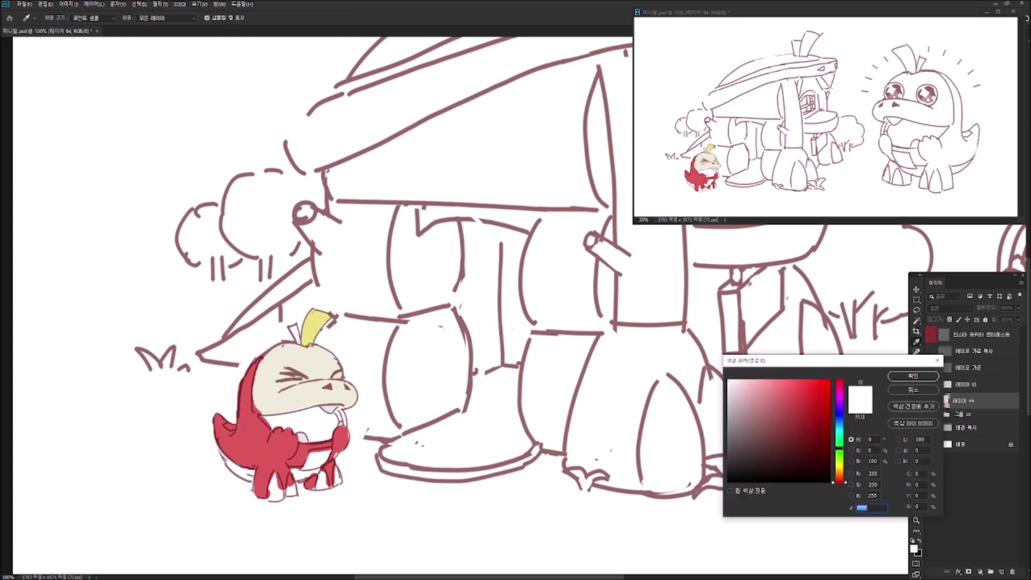
{"action": "type", "text": "d2ad93"}
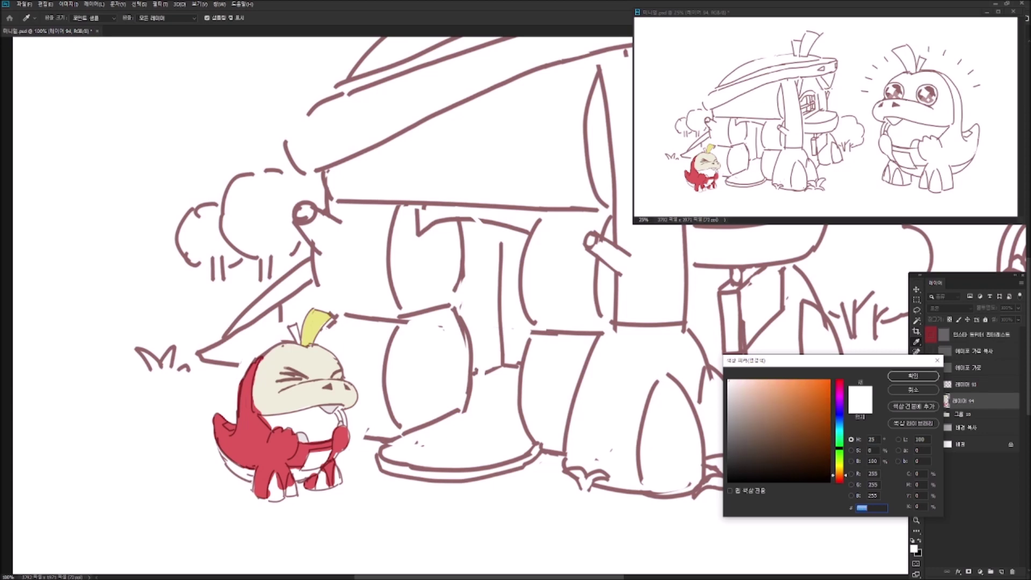
{"action": "left_click_drag", "start_coordinate": [778, 360], "coordinate": [546, 352]}
{"action": "left_click_drag", "start_coordinate": [532, 397], "coordinate": [547, 382]}
{"action": "left_click", "coordinate": [555, 388]}
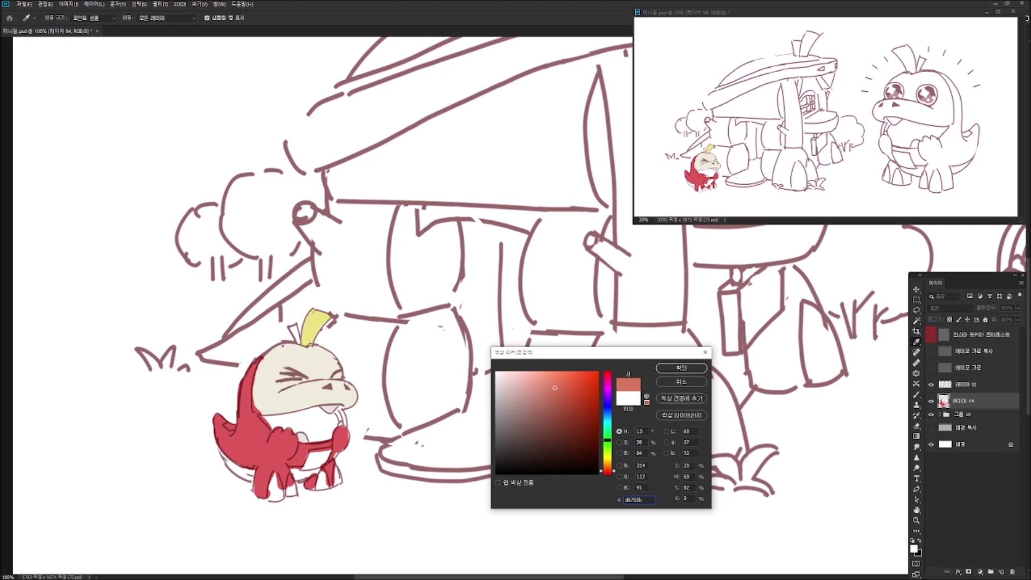
{"action": "left_click", "coordinate": [681, 368]}
{"action": "key", "text": "b"}
{"action": "left_click", "coordinate": [306, 421]}
{"action": "mouse_move", "coordinate": [290, 418]}
{"action": "left_mouse_down"}
{"action": "mouse_move", "coordinate": [268, 417]}
{"action": "mouse_move", "coordinate": [336, 416]}
{"action": "mouse_move", "coordinate": [269, 422]}
{"action": "mouse_move", "coordinate": [314, 437]}
{"action": "mouse_move", "coordinate": [329, 430]}
{"action": "left_mouse_up"}
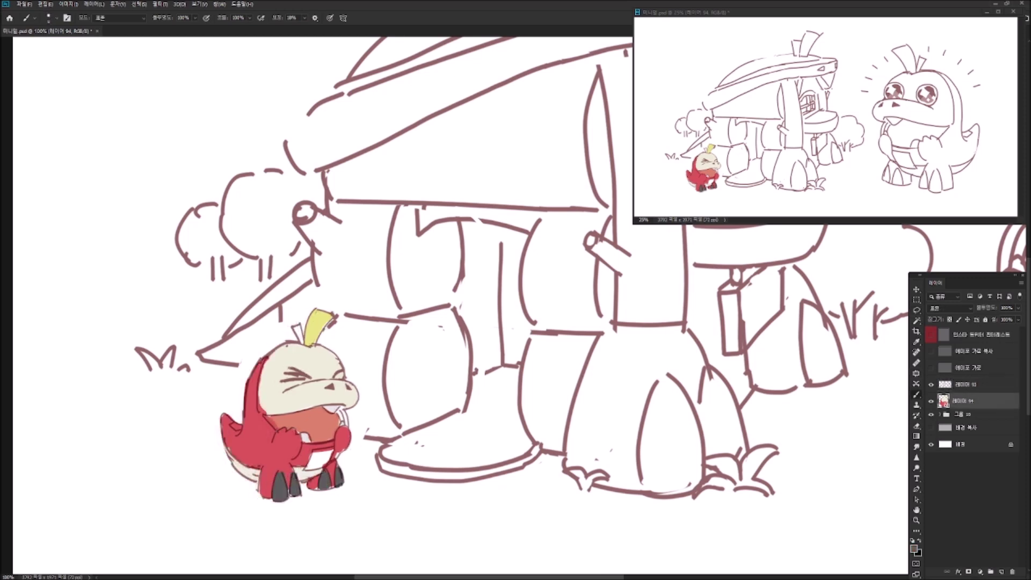
Paint the small dinosaur's squeezed eyes and nostrils in near-black.
{"action": "left_click", "coordinate": [318, 363], "text": "alt"}
{"action": "left_click", "coordinate": [338, 494], "text": "alt"}
{"action": "left_click_drag", "start_coordinate": [289, 371], "coordinate": [304, 377]}
{"action": "left_click", "coordinate": [324, 443], "text": "alt"}
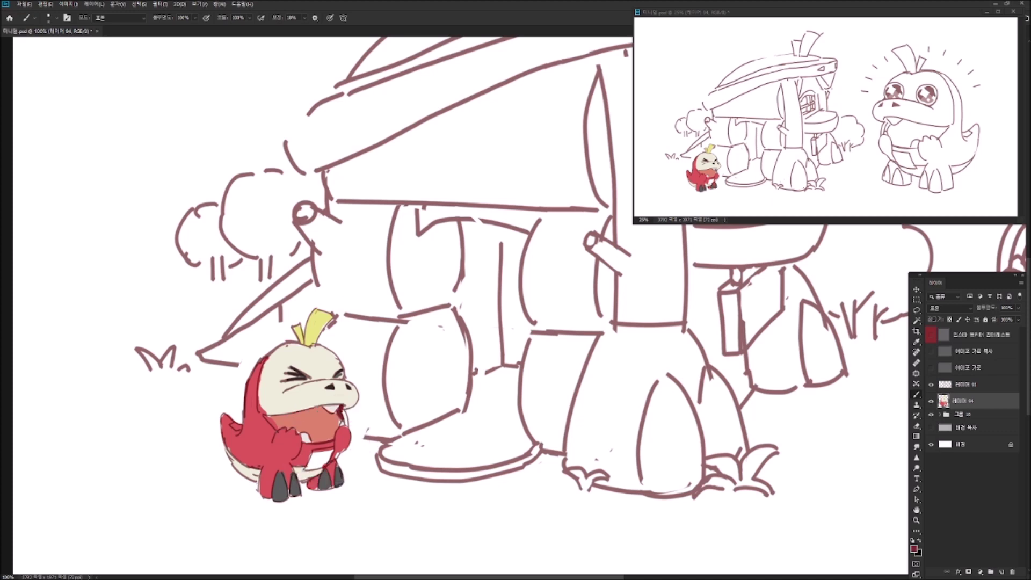
Shade the corner of the small dinosaur's mouth dark red and touch up the colours around its tooth.
{"action": "left_click", "coordinate": [330, 462], "text": "alt"}
{"action": "left_click_drag", "start_coordinate": [344, 412], "coordinate": [345, 427]}
{"action": "left_click", "coordinate": [340, 429], "text": "alt"}
{"action": "left_click_drag", "start_coordinate": [314, 407], "coordinate": [337, 418]}
{"action": "left_click", "coordinate": [329, 415], "text": "alt"}
{"action": "left_click", "coordinate": [331, 407], "text": "alt"}
{"action": "left_click", "coordinate": [308, 401], "text": "alt"}
Extend the red along the top edge of the small dinosaur's head and fill its belly patch yellow.
{"action": "left_click", "coordinate": [259, 387], "text": "alt"}
{"action": "left_click_drag", "start_coordinate": [269, 355], "coordinate": [305, 341]}
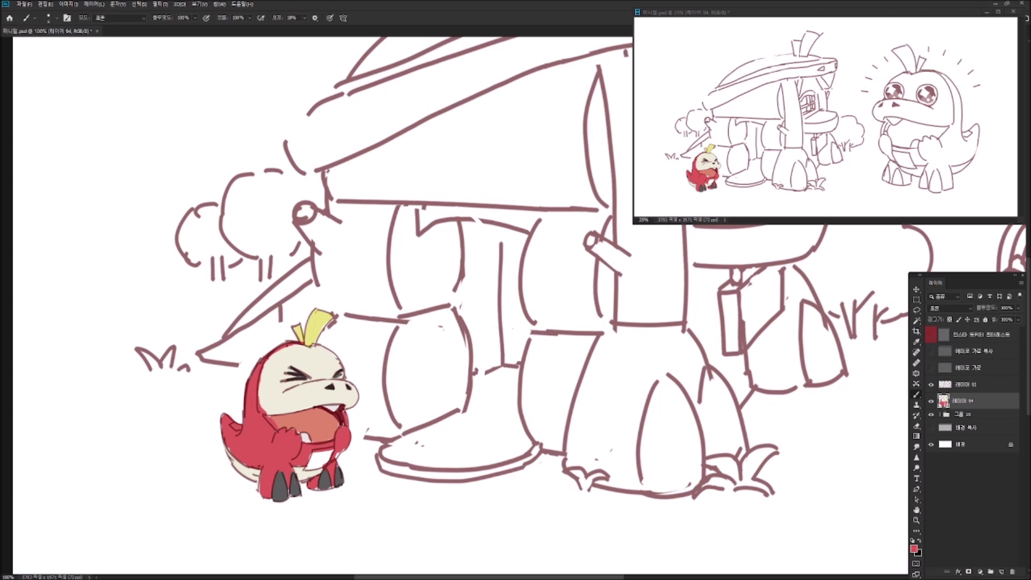
{"action": "left_click", "coordinate": [314, 358], "text": "alt"}
{"action": "left_click_drag", "start_coordinate": [318, 455], "coordinate": [312, 469]}
Separate the small dinosaur's line art onto its own Multiply layer and merge it into the colour layer.
{"action": "left_click", "coordinate": [965, 383]}
{"action": "key", "text": "l"}
{"action": "mouse_move", "coordinate": [208, 406]}
{"action": "left_mouse_down"}
{"action": "mouse_move", "coordinate": [362, 432]}
{"action": "mouse_move", "coordinate": [331, 334]}
{"action": "mouse_move", "coordinate": [269, 316]}
{"action": "left_mouse_up"}
{"action": "key", "text": "ctrl+j"}
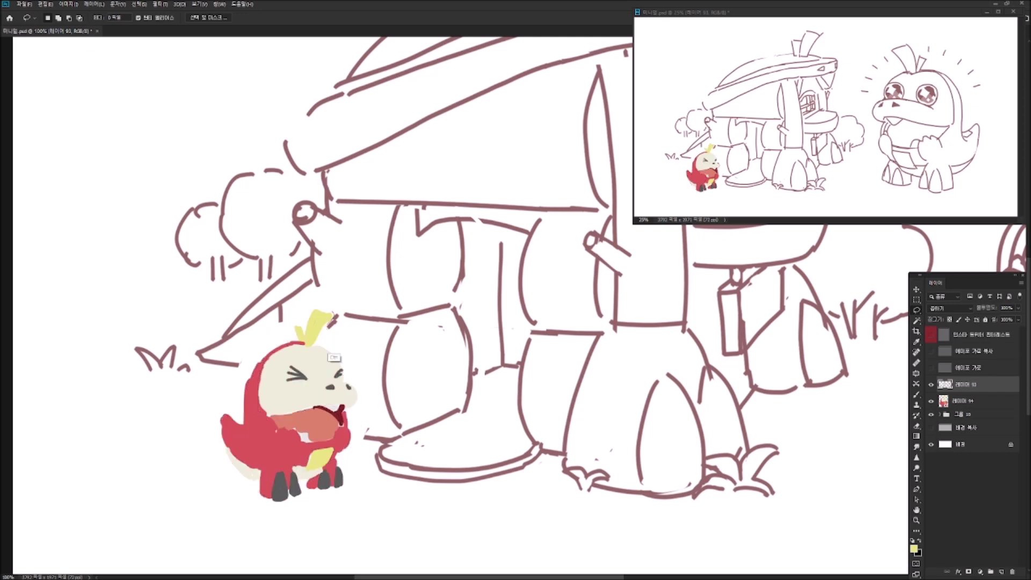
{"action": "key", "text": "ctrl+bracketleft"}
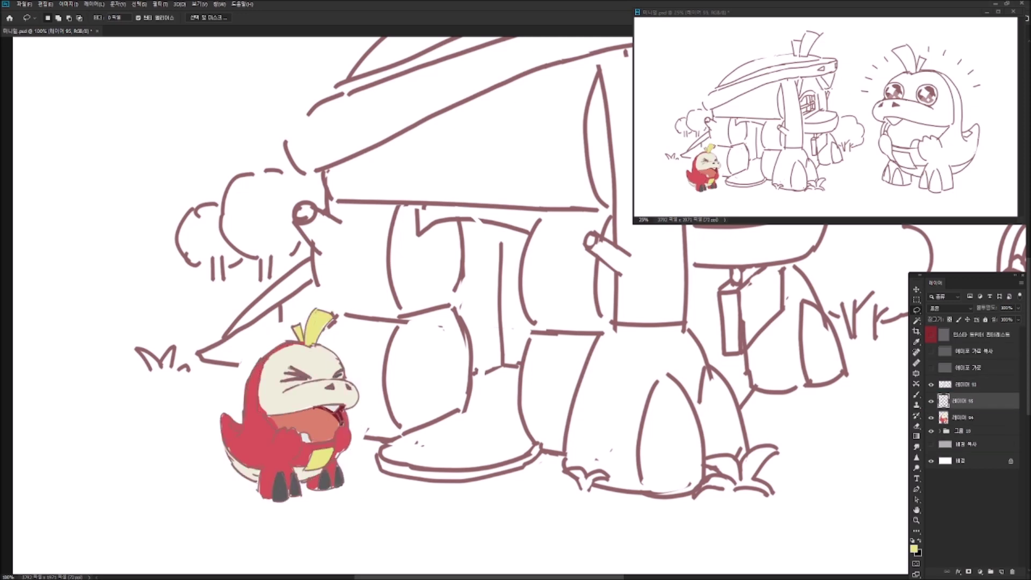
{"action": "left_click", "coordinate": [949, 308]}
{"action": "left_click", "coordinate": [945, 344]}
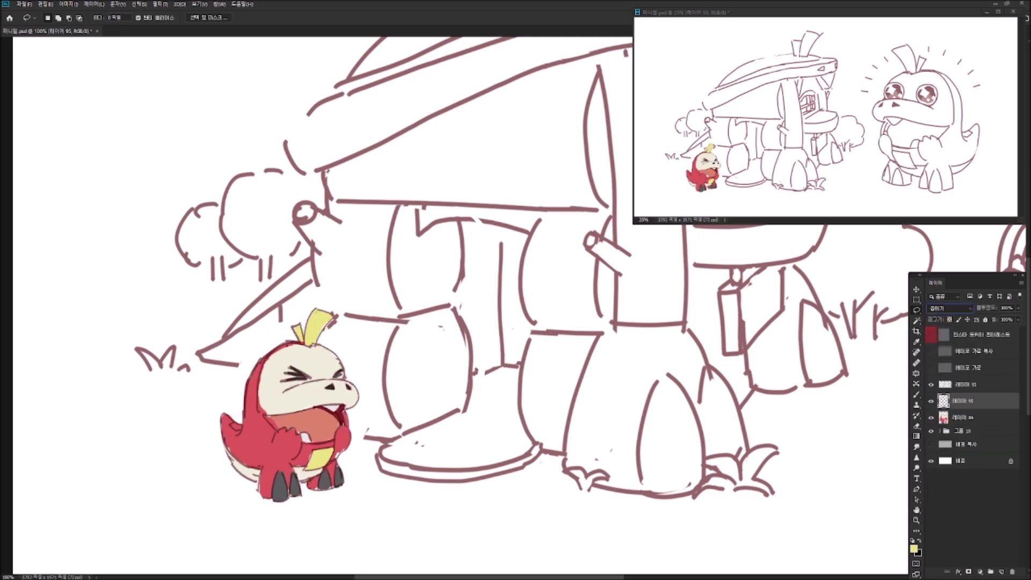
{"action": "left_click", "coordinate": [931, 400]}
{"action": "left_click", "coordinate": [931, 400]}
{"action": "key", "text": "ctrl+e"}
Redraw the crease and outline of the small dinosaur's snout with a thin near-black brush.
{"action": "mouse_move", "coordinate": [484, 268]}
{"action": "left_mouse_down"}
{"action": "mouse_move", "coordinate": [394, 293]}
{"action": "mouse_move", "coordinate": [574, 278]}
{"action": "left_mouse_up"}
{"action": "key", "text": "ctrl+="}
{"action": "key", "text": "b"}
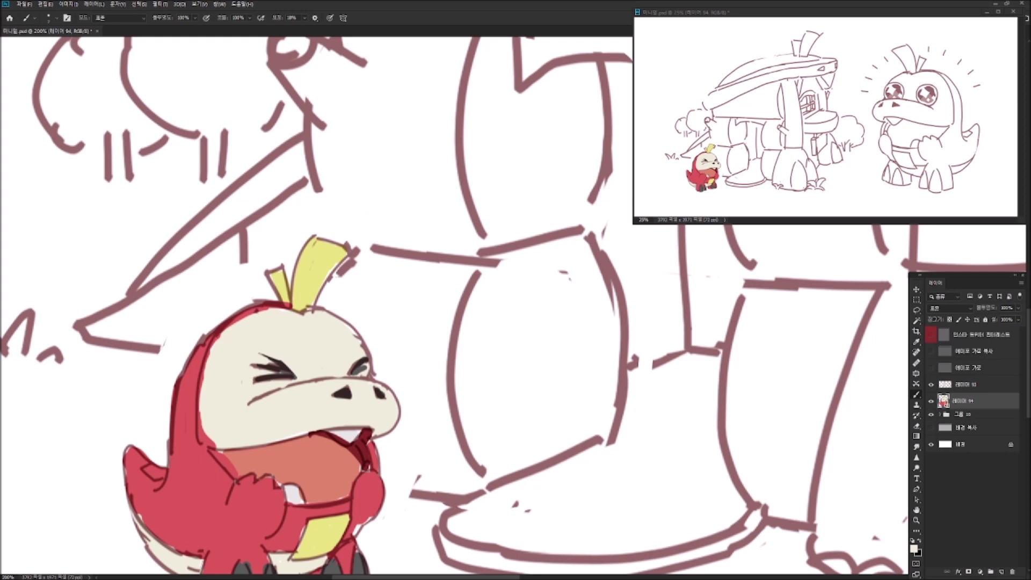
{"action": "key", "text": "ctrl+z"}
{"action": "left_click_drag", "start_coordinate": [250, 401], "coordinate": [359, 379]}
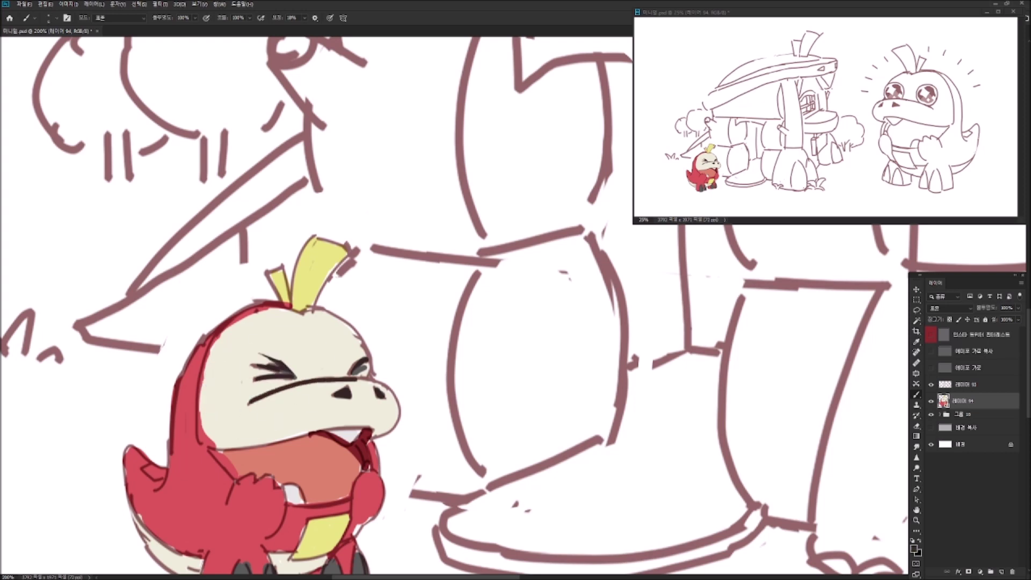
{"action": "left_click_drag", "start_coordinate": [352, 379], "coordinate": [398, 394]}
{"action": "key", "text": "x"}
{"action": "mouse_move", "coordinate": [258, 398]}
{"action": "left_mouse_down"}
{"action": "mouse_move", "coordinate": [376, 382]}
{"action": "mouse_move", "coordinate": [397, 398]}
{"action": "mouse_move", "coordinate": [395, 424]}
{"action": "mouse_move", "coordinate": [376, 438]}
{"action": "left_mouse_up"}
{"action": "key", "text": "x"}
{"action": "key", "text": "ctrl+z"}
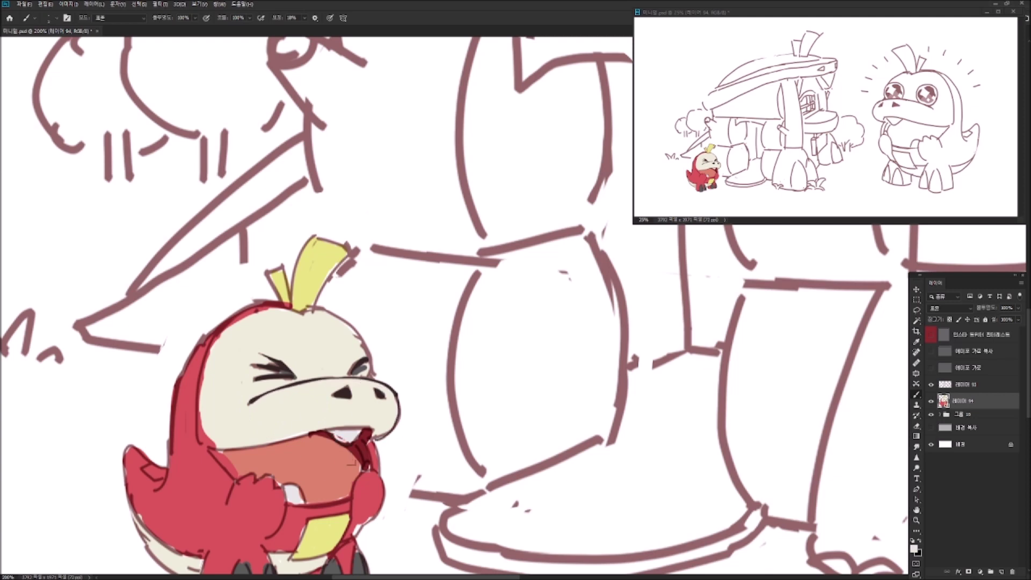
Darken the line along the small dinosaur's upper lip and clean up the corner of its mouth.
{"action": "left_click", "coordinate": [348, 446], "text": "alt"}
{"action": "mouse_move", "coordinate": [304, 434]}
{"action": "left_mouse_down"}
{"action": "mouse_move", "coordinate": [374, 428]}
{"action": "mouse_move", "coordinate": [397, 397]}
{"action": "left_mouse_up"}
{"action": "left_click_drag", "start_coordinate": [230, 413], "coordinate": [248, 422]}
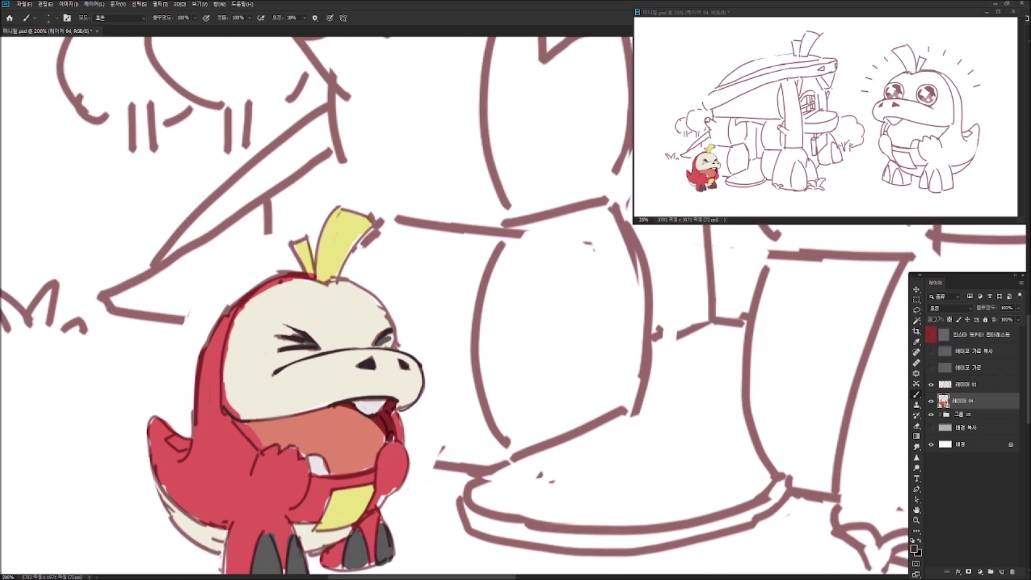
{"action": "left_click", "coordinate": [265, 440], "text": "alt"}
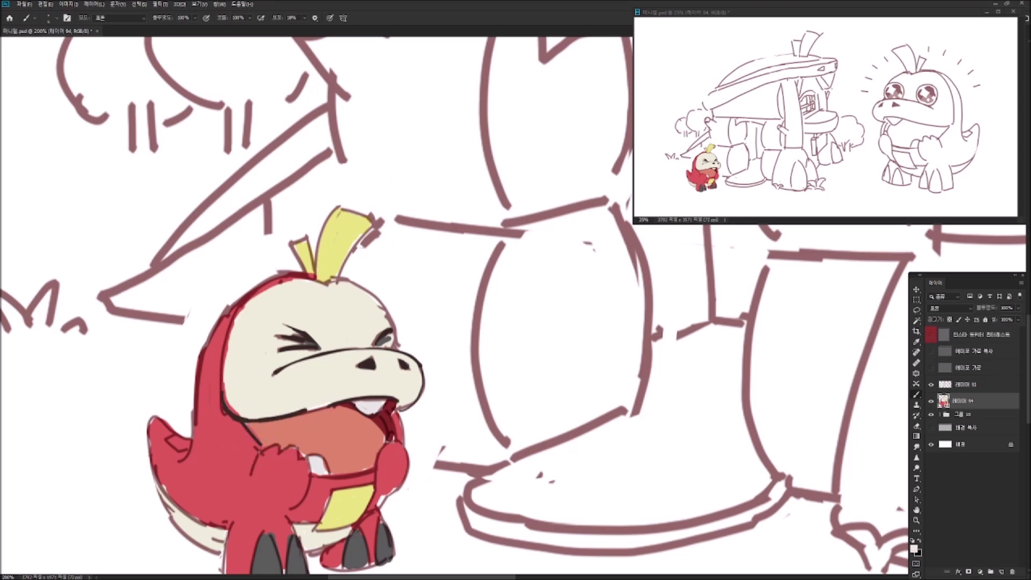
Draw four short black emphasis marks beside the small dinosaur's head and touch up its red body colour.
{"action": "left_click", "coordinate": [307, 344], "text": "alt"}
{"action": "key", "text": "x"}
{"action": "mouse_move", "coordinate": [390, 264]}
{"action": "left_mouse_down"}
{"action": "mouse_move", "coordinate": [381, 278]}
{"action": "mouse_move", "coordinate": [417, 285]}
{"action": "left_mouse_up"}
{"action": "left_click_drag", "start_coordinate": [424, 317], "coordinate": [436, 310]}
{"action": "left_click_drag", "start_coordinate": [376, 322], "coordinate": [365, 260]}
{"action": "left_click", "coordinate": [218, 348], "text": "alt"}
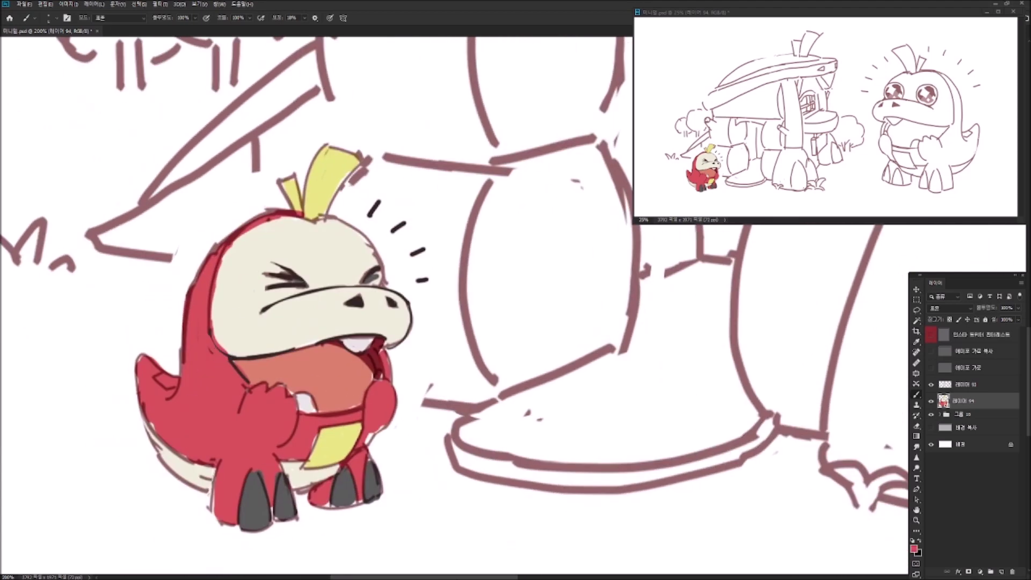
{"action": "left_click_drag", "start_coordinate": [368, 439], "coordinate": [269, 492]}
Create a new layer below the line art for the house colours.
{"action": "key", "text": "ctrl+shift+n"}
{"action": "key", "text": "Return"}
{"action": "key", "text": "ctrl+minus"}
{"action": "key", "text": "ctrl+minus"}
{"action": "key", "text": "ctrl+plus"}
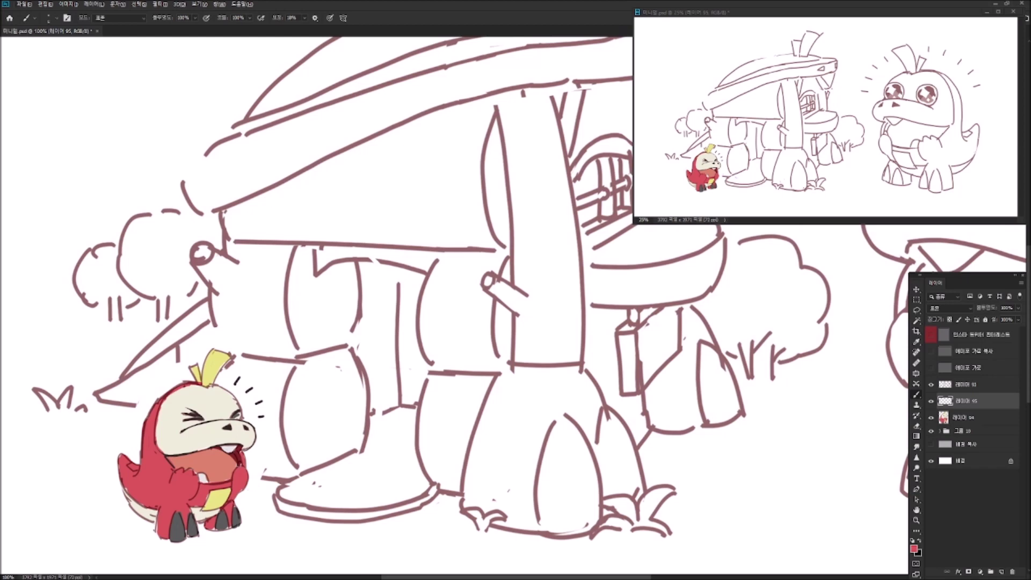
Choose a brown, fill the upper block of the house's outer wall, and move the layer beneath the small dinosaur's layer.
{"action": "left_click", "coordinate": [914, 548]}
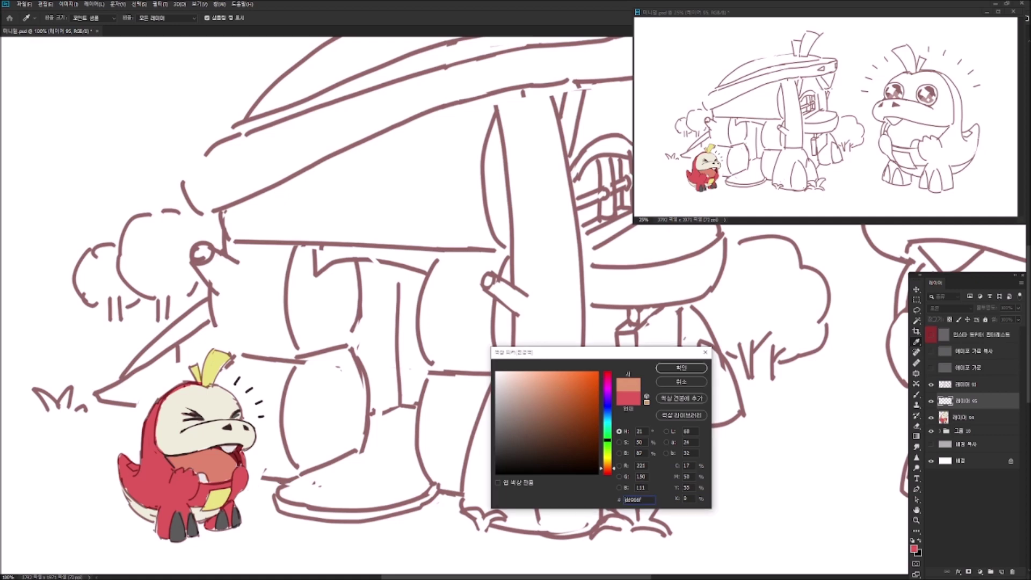
{"action": "key", "text": "Return"}
{"action": "left_click_drag", "start_coordinate": [294, 268], "coordinate": [322, 328]}
{"action": "mouse_move", "coordinate": [231, 279]}
{"action": "left_mouse_down"}
{"action": "mouse_move", "coordinate": [227, 306]}
{"action": "mouse_move", "coordinate": [242, 373]}
{"action": "left_mouse_up"}
{"action": "left_click_drag", "start_coordinate": [961, 401], "coordinate": [961, 424]}
{"action": "left_click_drag", "start_coordinate": [430, 268], "coordinate": [444, 318]}
{"action": "left_click_drag", "start_coordinate": [215, 303], "coordinate": [267, 326]}
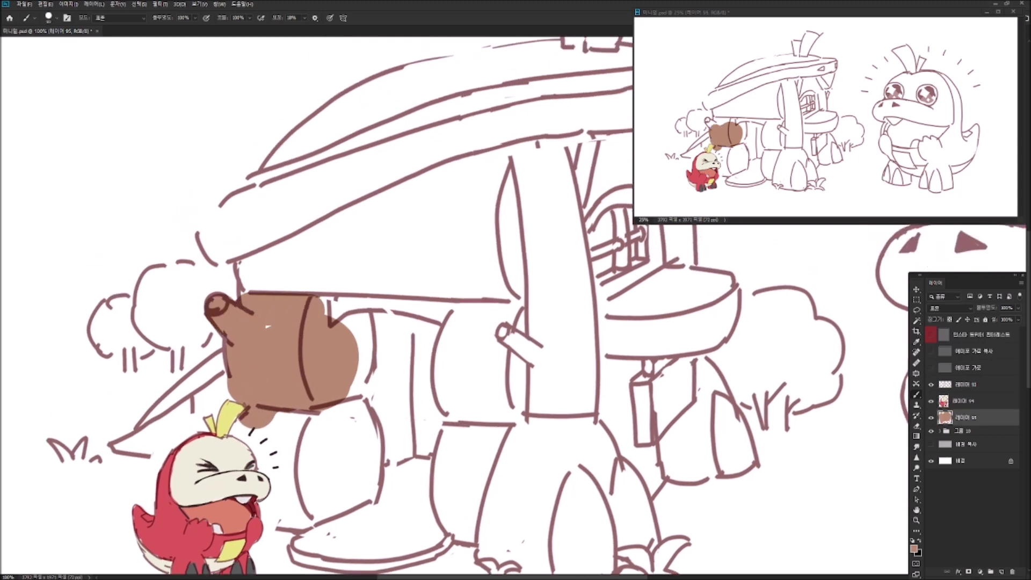
Fill the lower block of the outer wall and the upper block beside the doorway with brown.
{"action": "mouse_move", "coordinate": [344, 317]}
{"action": "left_mouse_down"}
{"action": "mouse_move", "coordinate": [368, 352]}
{"action": "mouse_move", "coordinate": [371, 408]}
{"action": "left_mouse_up"}
{"action": "left_click_drag", "start_coordinate": [484, 323], "coordinate": [434, 276]}
{"action": "mouse_move", "coordinate": [241, 368]}
{"action": "left_mouse_down"}
{"action": "mouse_move", "coordinate": [198, 395]}
{"action": "mouse_move", "coordinate": [225, 462]}
{"action": "mouse_move", "coordinate": [269, 408]}
{"action": "mouse_move", "coordinate": [301, 424]}
{"action": "left_mouse_up"}
{"action": "mouse_move", "coordinate": [253, 473]}
{"action": "left_mouse_down"}
{"action": "mouse_move", "coordinate": [322, 435]}
{"action": "mouse_move", "coordinate": [289, 363]}
{"action": "mouse_move", "coordinate": [333, 419]}
{"action": "left_mouse_up"}
{"action": "mouse_move", "coordinate": [483, 269]}
{"action": "left_mouse_down"}
{"action": "mouse_move", "coordinate": [341, 349]}
{"action": "mouse_move", "coordinate": [381, 322]}
{"action": "left_mouse_up"}
{"action": "mouse_move", "coordinate": [309, 325]}
{"action": "left_mouse_down"}
{"action": "mouse_move", "coordinate": [300, 365]}
{"action": "mouse_move", "coordinate": [344, 425]}
{"action": "mouse_move", "coordinate": [367, 360]}
{"action": "mouse_move", "coordinate": [300, 319]}
{"action": "mouse_move", "coordinate": [330, 308]}
{"action": "mouse_move", "coordinate": [370, 333]}
{"action": "left_mouse_up"}
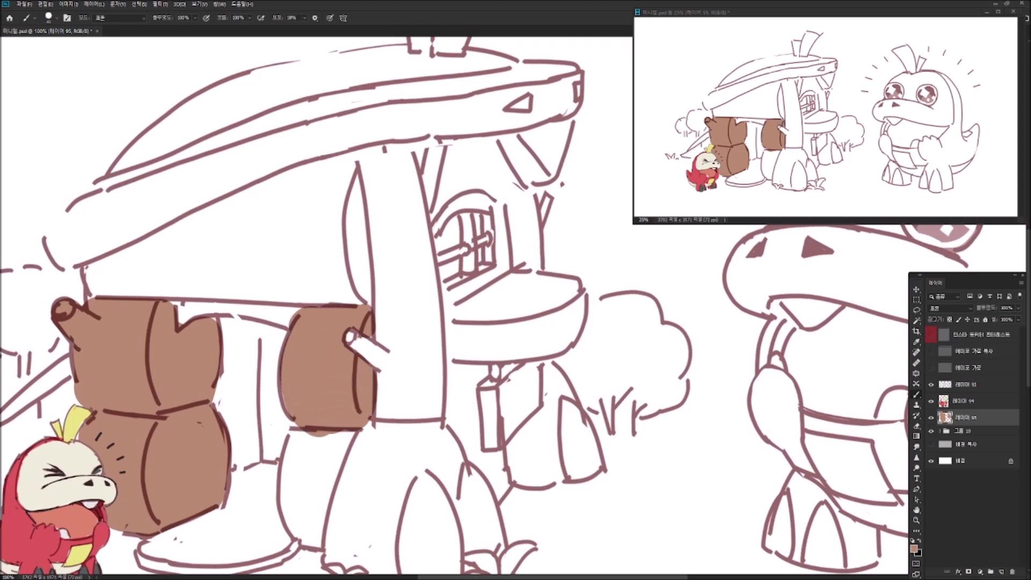
Fill the lower block between the doorway and the front post with brown.
{"action": "left_click_drag", "start_coordinate": [343, 376], "coordinate": [382, 273]}
{"action": "mouse_move", "coordinate": [344, 330]}
{"action": "left_mouse_down"}
{"action": "mouse_move", "coordinate": [328, 429]}
{"action": "mouse_move", "coordinate": [375, 349]}
{"action": "mouse_move", "coordinate": [360, 425]}
{"action": "left_mouse_up"}
{"action": "mouse_move", "coordinate": [322, 370]}
{"action": "left_mouse_down"}
{"action": "mouse_move", "coordinate": [357, 448]}
{"action": "mouse_move", "coordinate": [368, 392]}
{"action": "left_mouse_up"}
{"action": "left_click_drag", "start_coordinate": [370, 322], "coordinate": [376, 395]}
Fill the large sloping wall section between the doorway and the roof with brown.
{"action": "mouse_move", "coordinate": [161, 241]}
{"action": "left_mouse_down"}
{"action": "mouse_move", "coordinate": [220, 349]}
{"action": "mouse_move", "coordinate": [193, 351]}
{"action": "mouse_move", "coordinate": [338, 354]}
{"action": "left_mouse_up"}
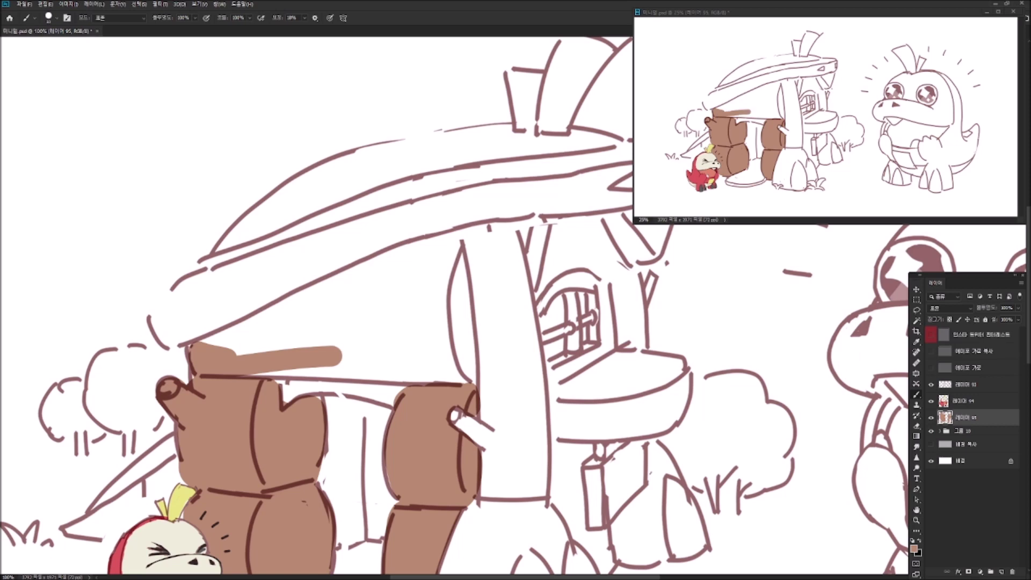
{"action": "left_click_drag", "start_coordinate": [242, 359], "coordinate": [410, 367]}
{"action": "left_click_drag", "start_coordinate": [199, 343], "coordinate": [403, 274]}
{"action": "left_click_drag", "start_coordinate": [263, 349], "coordinate": [355, 327]}
{"action": "left_click_drag", "start_coordinate": [220, 327], "coordinate": [468, 244]}
{"action": "left_click_drag", "start_coordinate": [322, 328], "coordinate": [445, 292]}
{"action": "left_click_drag", "start_coordinate": [328, 370], "coordinate": [454, 349]}
{"action": "mouse_move", "coordinate": [430, 284]}
{"action": "left_mouse_down"}
{"action": "mouse_move", "coordinate": [467, 378]}
{"action": "mouse_move", "coordinate": [463, 230]}
{"action": "left_mouse_up"}
Fill the wall above the window and the wall strip below the balcony with brown.
{"action": "mouse_move", "coordinate": [537, 322]}
{"action": "left_mouse_down"}
{"action": "mouse_move", "coordinate": [424, 280]}
{"action": "mouse_move", "coordinate": [440, 295]}
{"action": "mouse_move", "coordinate": [384, 344]}
{"action": "left_mouse_up"}
{"action": "left_click_drag", "start_coordinate": [417, 255], "coordinate": [388, 325]}
{"action": "mouse_move", "coordinate": [414, 290]}
{"action": "left_mouse_down"}
{"action": "mouse_move", "coordinate": [453, 293]}
{"action": "mouse_move", "coordinate": [454, 304]}
{"action": "mouse_move", "coordinate": [419, 253]}
{"action": "left_mouse_up"}
{"action": "mouse_move", "coordinate": [464, 338]}
{"action": "left_mouse_down"}
{"action": "mouse_move", "coordinate": [441, 258]}
{"action": "mouse_move", "coordinate": [444, 298]}
{"action": "mouse_move", "coordinate": [432, 190]}
{"action": "left_mouse_up"}
{"action": "mouse_move", "coordinate": [376, 327]}
{"action": "left_mouse_down"}
{"action": "mouse_move", "coordinate": [407, 330]}
{"action": "mouse_move", "coordinate": [395, 389]}
{"action": "left_mouse_up"}
{"action": "mouse_move", "coordinate": [387, 351]}
{"action": "left_mouse_down"}
{"action": "mouse_move", "coordinate": [397, 419]}
{"action": "mouse_move", "coordinate": [425, 435]}
{"action": "mouse_move", "coordinate": [427, 456]}
{"action": "left_mouse_up"}
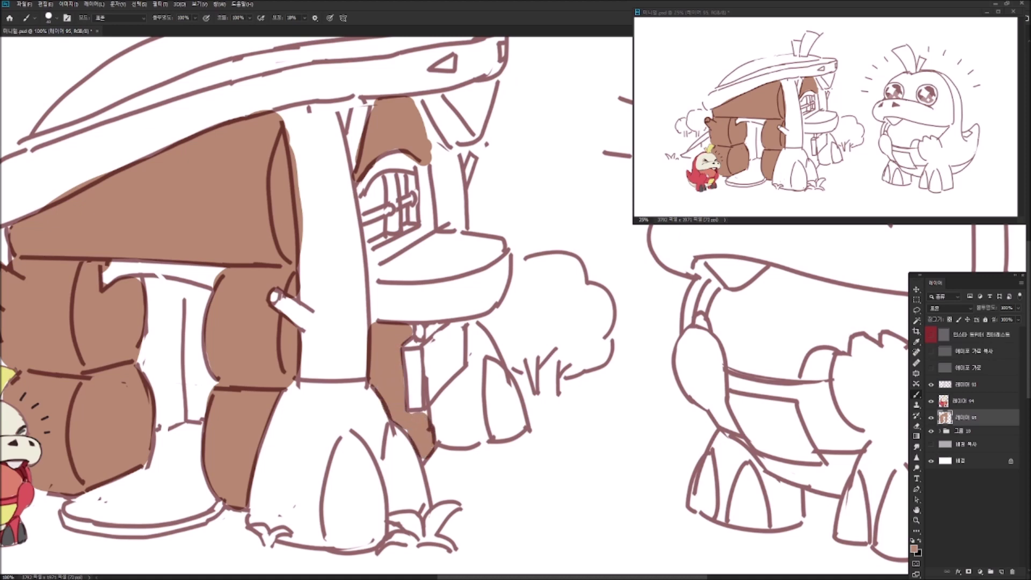
Paint the roof's long brim pale beige, the front post salmon and the claws at its base dark gray.
{"action": "left_click_drag", "start_coordinate": [376, 268], "coordinate": [516, 293]}
{"action": "left_click", "coordinate": [913, 547]}
{"action": "left_click", "coordinate": [607, 456]}
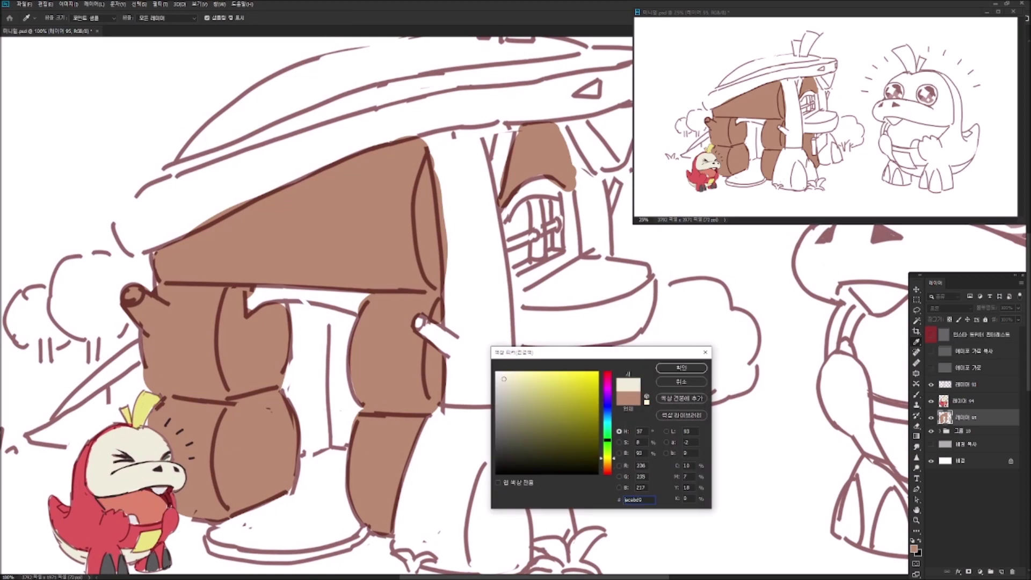
{"action": "left_click", "coordinate": [680, 368]}
{"action": "scroll", "coordinate": [376, 322], "scroll_direction": "up", "scroll_amount": 2}
{"action": "mouse_move", "coordinate": [183, 292]}
{"action": "left_mouse_down"}
{"action": "mouse_move", "coordinate": [142, 317]}
{"action": "mouse_move", "coordinate": [129, 349]}
{"action": "mouse_move", "coordinate": [295, 284]}
{"action": "mouse_move", "coordinate": [215, 290]}
{"action": "left_mouse_up"}
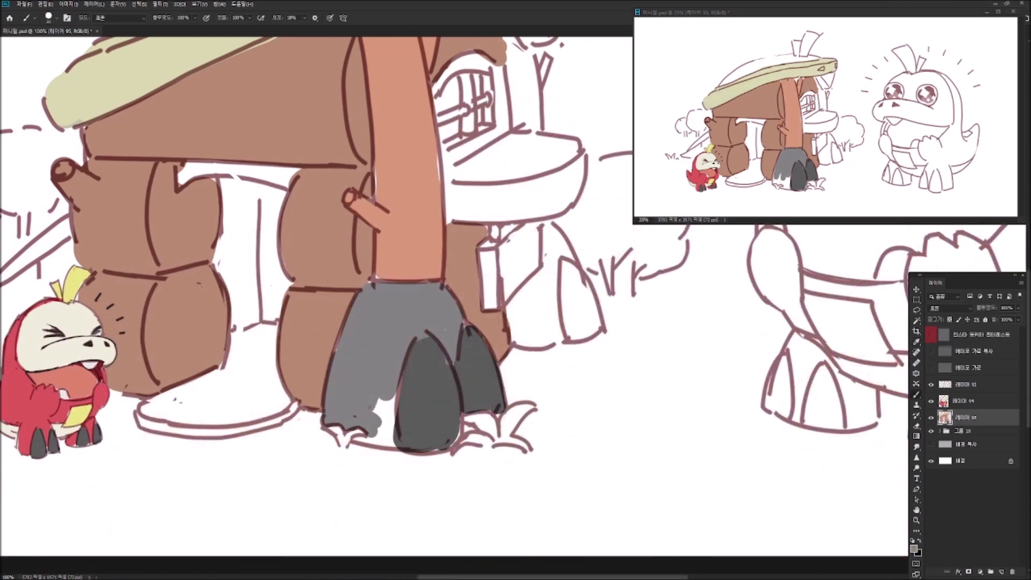
Finish filling the foot under the front post gray and paint the house's far foot the same gray.
{"action": "mouse_move", "coordinate": [376, 403]}
{"action": "left_mouse_down"}
{"action": "mouse_move", "coordinate": [389, 435]}
{"action": "mouse_move", "coordinate": [382, 446]}
{"action": "left_mouse_up"}
{"action": "mouse_move", "coordinate": [483, 269]}
{"action": "left_mouse_down"}
{"action": "mouse_move", "coordinate": [414, 290]}
{"action": "mouse_move", "coordinate": [346, 394]}
{"action": "left_mouse_up"}
{"action": "mouse_move", "coordinate": [376, 472]}
{"action": "left_mouse_down"}
{"action": "mouse_move", "coordinate": [414, 398]}
{"action": "mouse_move", "coordinate": [408, 464]}
{"action": "left_mouse_up"}
{"action": "mouse_move", "coordinate": [411, 387]}
{"action": "left_mouse_down"}
{"action": "mouse_move", "coordinate": [419, 349]}
{"action": "mouse_move", "coordinate": [435, 387]}
{"action": "left_mouse_up"}
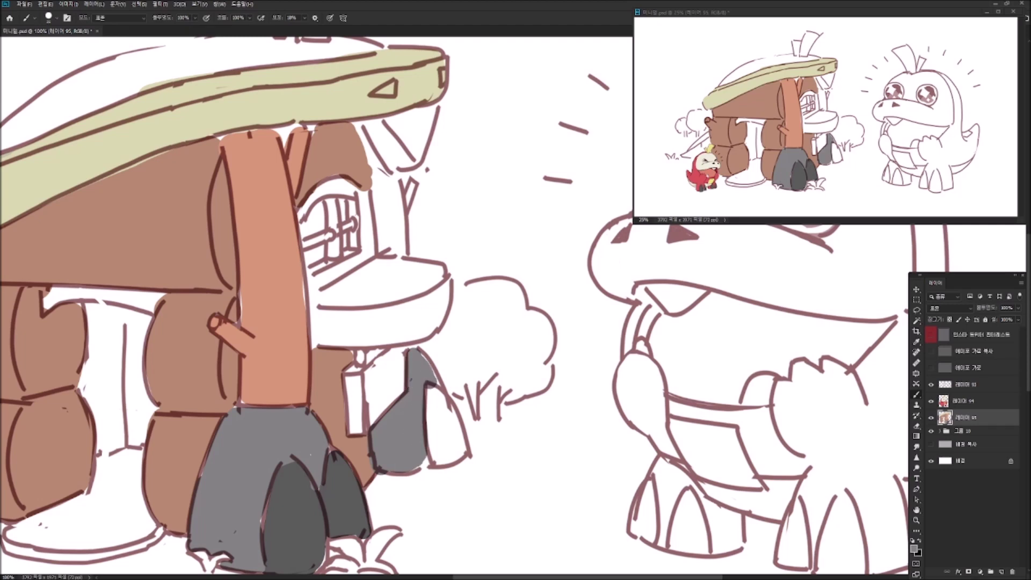
Paint the far foot's claw dark gray and fill the box shape under the balcony yellow.
{"action": "left_click_drag", "start_coordinate": [365, 505], "coordinate": [385, 446]}
{"action": "mouse_move", "coordinate": [450, 329]}
{"action": "left_mouse_down"}
{"action": "mouse_move", "coordinate": [453, 402]}
{"action": "mouse_move", "coordinate": [484, 394]}
{"action": "mouse_move", "coordinate": [466, 392]}
{"action": "left_mouse_up"}
{"action": "mouse_move", "coordinate": [376, 322]}
{"action": "left_mouse_down"}
{"action": "mouse_move", "coordinate": [499, 338]}
{"action": "mouse_move", "coordinate": [498, 386]}
{"action": "left_mouse_up"}
{"action": "mouse_move", "coordinate": [531, 309]}
{"action": "left_mouse_down"}
{"action": "mouse_move", "coordinate": [510, 355]}
{"action": "mouse_move", "coordinate": [539, 346]}
{"action": "mouse_move", "coordinate": [543, 303]}
{"action": "left_mouse_up"}
{"action": "left_click_drag", "start_coordinate": [543, 303], "coordinate": [538, 325]}
Fill the balcony ledge below the window with the dinosaur's red.
{"action": "left_click_drag", "start_coordinate": [322, 322], "coordinate": [269, 354]}
{"action": "mouse_move", "coordinate": [408, 311]}
{"action": "left_mouse_down"}
{"action": "mouse_move", "coordinate": [407, 350]}
{"action": "mouse_move", "coordinate": [468, 281]}
{"action": "mouse_move", "coordinate": [491, 293]}
{"action": "left_mouse_up"}
{"action": "mouse_move", "coordinate": [403, 335]}
{"action": "left_mouse_down"}
{"action": "mouse_move", "coordinate": [507, 347]}
{"action": "mouse_move", "coordinate": [521, 300]}
{"action": "mouse_move", "coordinate": [513, 274]}
{"action": "mouse_move", "coordinate": [531, 301]}
{"action": "mouse_move", "coordinate": [522, 338]}
{"action": "left_mouse_up"}
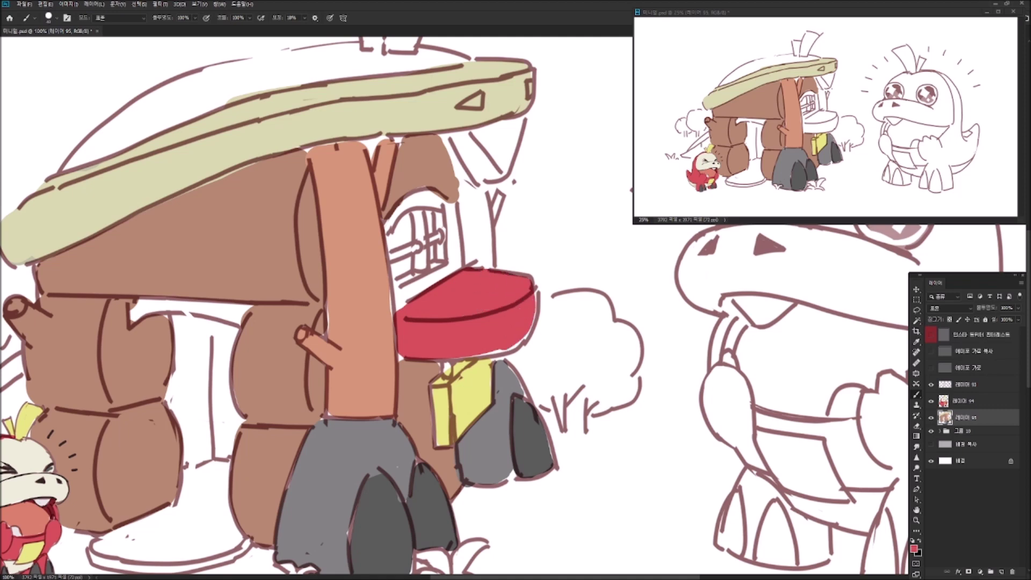
Paint the window frame and the valance above the doorway red.
{"action": "scroll", "coordinate": [301, 306], "scroll_direction": "up", "scroll_amount": 2}
{"action": "mouse_move", "coordinate": [424, 355]}
{"action": "left_mouse_down"}
{"action": "mouse_move", "coordinate": [477, 320]}
{"action": "mouse_move", "coordinate": [460, 264]}
{"action": "mouse_move", "coordinate": [420, 272]}
{"action": "mouse_move", "coordinate": [439, 338]}
{"action": "mouse_move", "coordinate": [458, 260]}
{"action": "mouse_move", "coordinate": [403, 294]}
{"action": "mouse_move", "coordinate": [508, 249]}
{"action": "left_mouse_up"}
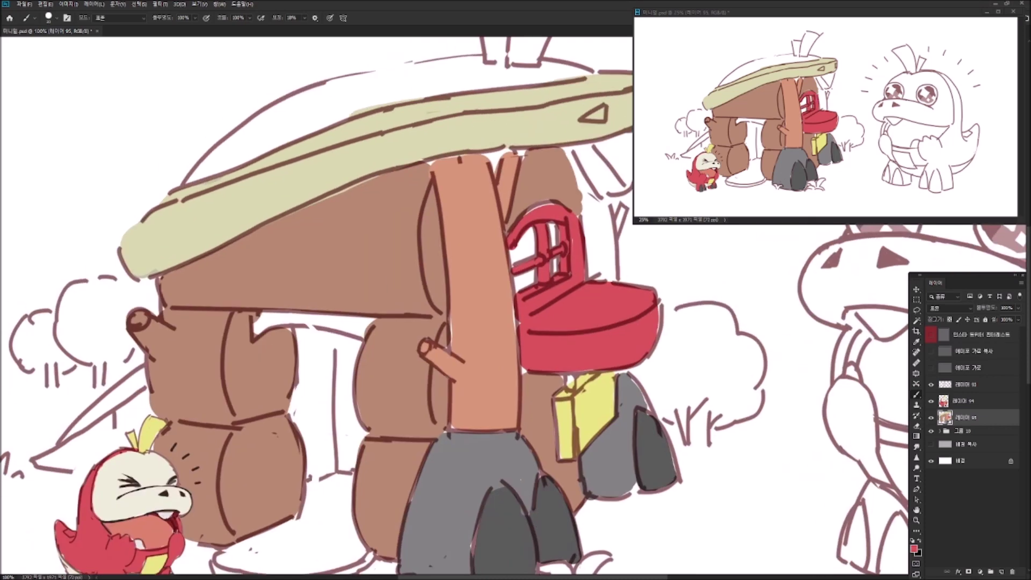
{"action": "mouse_move", "coordinate": [252, 337]}
{"action": "left_mouse_down"}
{"action": "mouse_move", "coordinate": [311, 322]}
{"action": "mouse_move", "coordinate": [367, 332]}
{"action": "mouse_move", "coordinate": [473, 286]}
{"action": "left_mouse_up"}
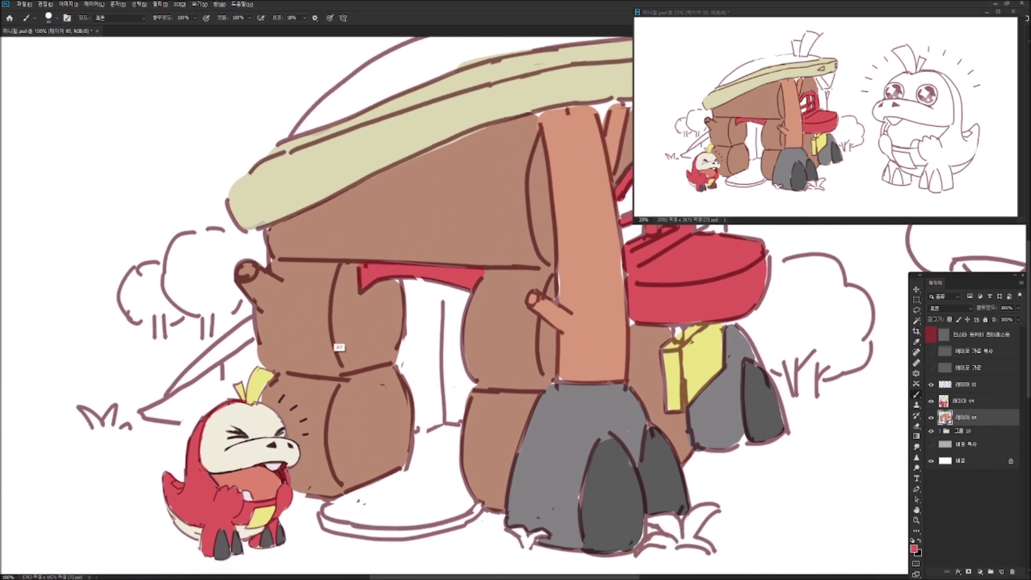
Fill the house's pointed tail behind the small dinosaur with the wall's brown.
{"action": "mouse_move", "coordinate": [255, 341]}
{"action": "left_mouse_down"}
{"action": "mouse_move", "coordinate": [147, 415]}
{"action": "mouse_move", "coordinate": [206, 412]}
{"action": "mouse_move", "coordinate": [262, 366]}
{"action": "left_mouse_up"}
{"action": "left_click_drag", "start_coordinate": [441, 194], "coordinate": [325, 299]}
{"action": "left_click_drag", "start_coordinate": [590, 495], "coordinate": [553, 500]}
{"action": "left_click_drag", "start_coordinate": [516, 301], "coordinate": [540, 367]}
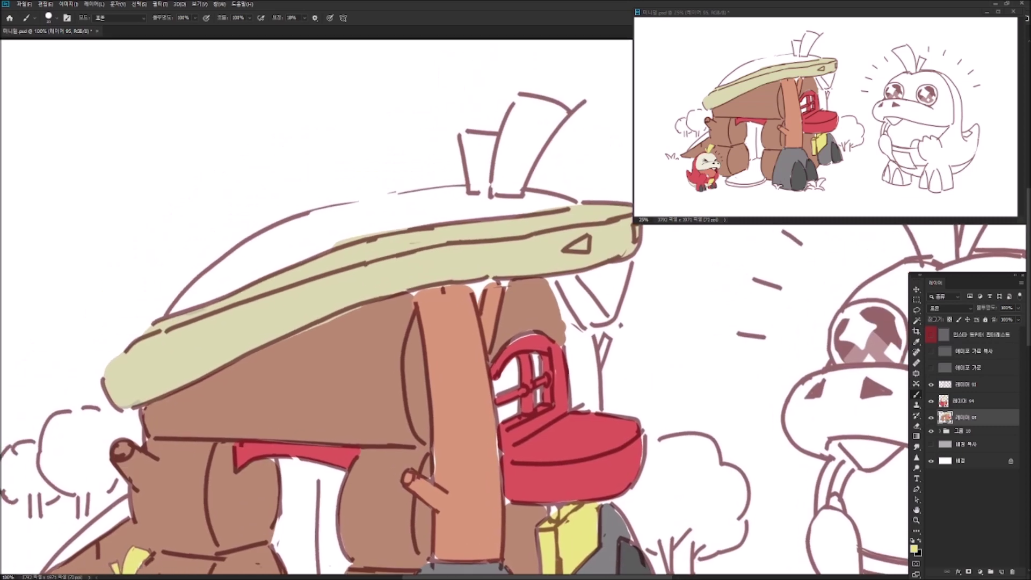
Fill the domed top of the house's roof yellow, from the crest down to its lower rear end.
{"action": "mouse_move", "coordinate": [318, 229]}
{"action": "left_mouse_down"}
{"action": "mouse_move", "coordinate": [354, 231]}
{"action": "mouse_move", "coordinate": [408, 207]}
{"action": "mouse_move", "coordinate": [499, 195]}
{"action": "mouse_move", "coordinate": [510, 206]}
{"action": "mouse_move", "coordinate": [553, 201]}
{"action": "mouse_move", "coordinate": [574, 214]}
{"action": "mouse_move", "coordinate": [665, 194]}
{"action": "left_mouse_up"}
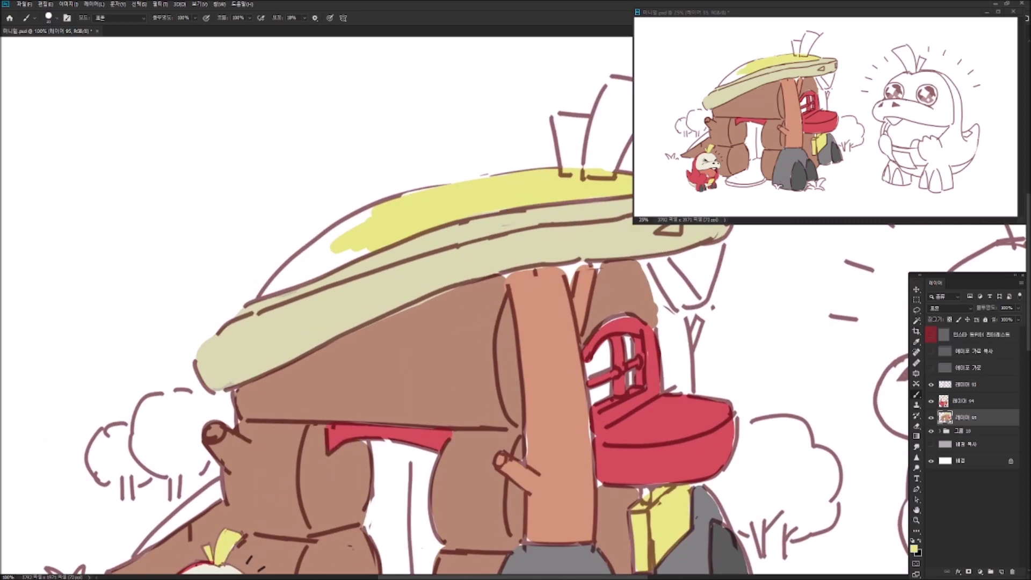
{"action": "mouse_move", "coordinate": [343, 226]}
{"action": "left_mouse_down"}
{"action": "mouse_move", "coordinate": [285, 274]}
{"action": "mouse_move", "coordinate": [349, 252]}
{"action": "left_mouse_up"}
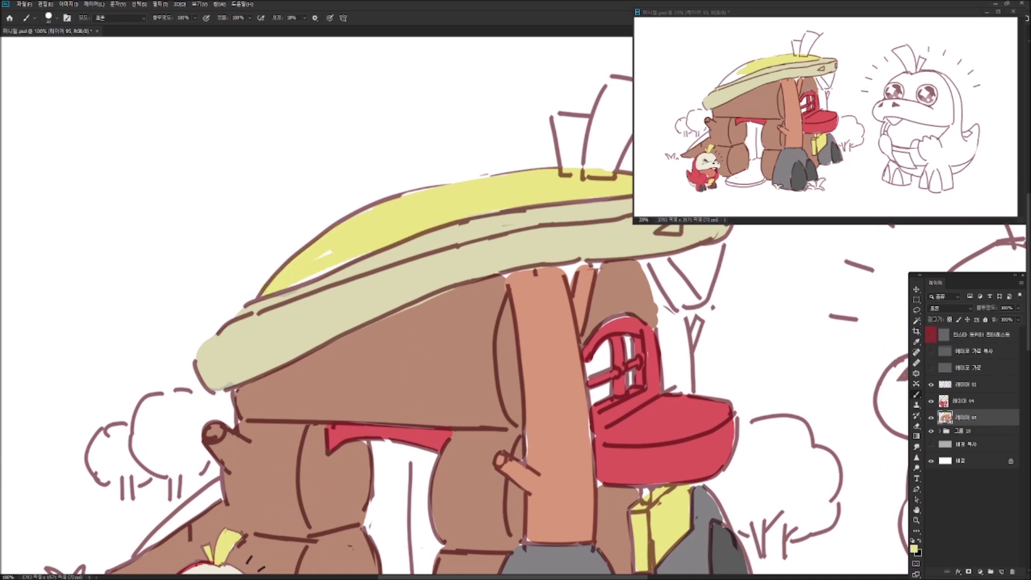
{"action": "left_click_drag", "start_coordinate": [322, 322], "coordinate": [416, 215]}
{"action": "left_click_drag", "start_coordinate": [309, 379], "coordinate": [244, 437]}
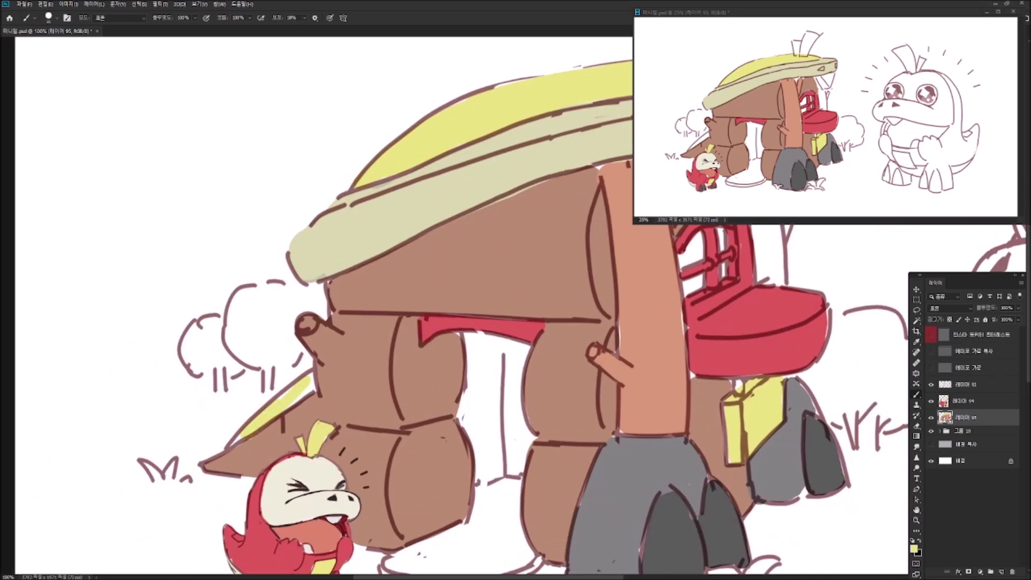
Fill the strip along the house's tail and the two crest feathers on the roof with the same yellow.
{"action": "mouse_move", "coordinate": [644, 161]}
{"action": "left_mouse_down"}
{"action": "mouse_move", "coordinate": [418, 294]}
{"action": "mouse_move", "coordinate": [211, 478]}
{"action": "left_mouse_up"}
{"action": "mouse_move", "coordinate": [253, 344]}
{"action": "left_mouse_down"}
{"action": "mouse_move", "coordinate": [260, 395]}
{"action": "mouse_move", "coordinate": [276, 394]}
{"action": "mouse_move", "coordinate": [317, 314]}
{"action": "left_mouse_up"}
{"action": "mouse_move", "coordinate": [300, 398]}
{"action": "left_mouse_down"}
{"action": "mouse_move", "coordinate": [338, 328]}
{"action": "mouse_move", "coordinate": [292, 314]}
{"action": "mouse_move", "coordinate": [333, 247]}
{"action": "mouse_move", "coordinate": [381, 89]}
{"action": "left_mouse_up"}
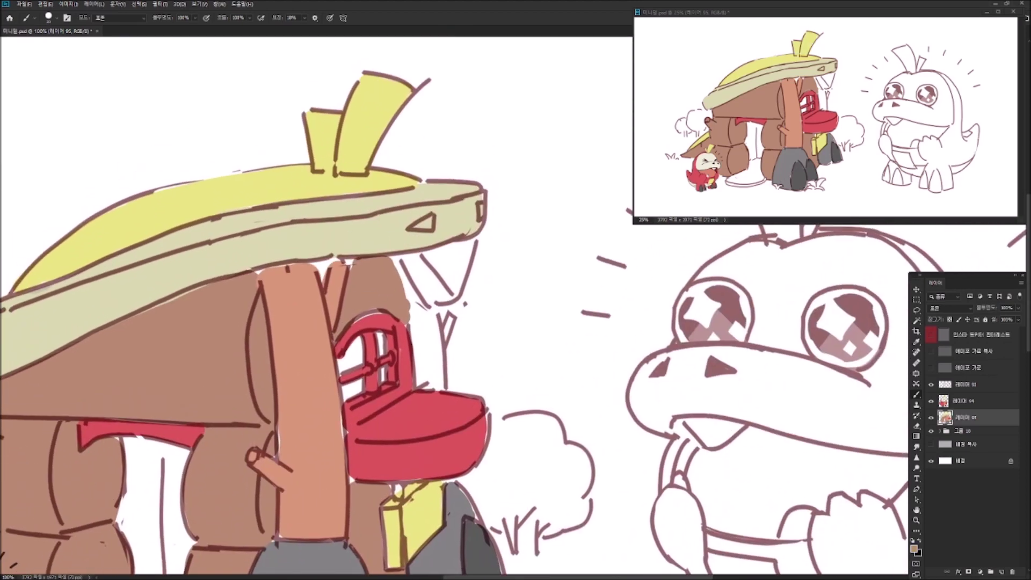
Paint the far post beside the window and its small branch in the front pillar's orange-brown.
{"action": "left_click_drag", "start_coordinate": [399, 261], "coordinate": [425, 357]}
{"action": "mouse_move", "coordinate": [413, 290]}
{"action": "left_mouse_down"}
{"action": "mouse_move", "coordinate": [436, 387]}
{"action": "mouse_move", "coordinate": [437, 316]}
{"action": "left_mouse_up"}
{"action": "left_click_drag", "start_coordinate": [376, 322], "coordinate": [509, 193]}
{"action": "mouse_move", "coordinate": [257, 311]}
{"action": "left_mouse_down"}
{"action": "mouse_move", "coordinate": [282, 389]}
{"action": "mouse_move", "coordinate": [290, 331]}
{"action": "left_mouse_up"}
{"action": "key", "text": "ctrl+z"}
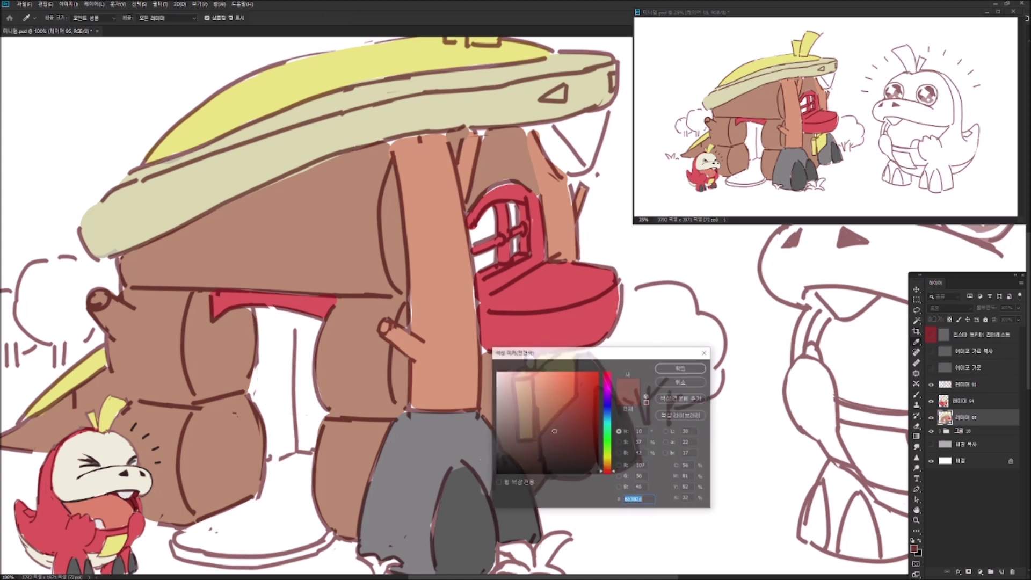
Pick a dark reddish brown and fill the doorway interior and the window panes.
{"action": "left_click", "coordinate": [498, 336]}
{"action": "key", "text": "Return"}
{"action": "mouse_move", "coordinate": [264, 321]}
{"action": "left_mouse_down"}
{"action": "mouse_move", "coordinate": [254, 395]}
{"action": "mouse_move", "coordinate": [276, 452]}
{"action": "mouse_move", "coordinate": [309, 439]}
{"action": "mouse_move", "coordinate": [322, 402]}
{"action": "mouse_move", "coordinate": [304, 322]}
{"action": "mouse_move", "coordinate": [253, 314]}
{"action": "mouse_move", "coordinate": [282, 327]}
{"action": "mouse_move", "coordinate": [304, 429]}
{"action": "mouse_move", "coordinate": [255, 480]}
{"action": "left_mouse_up"}
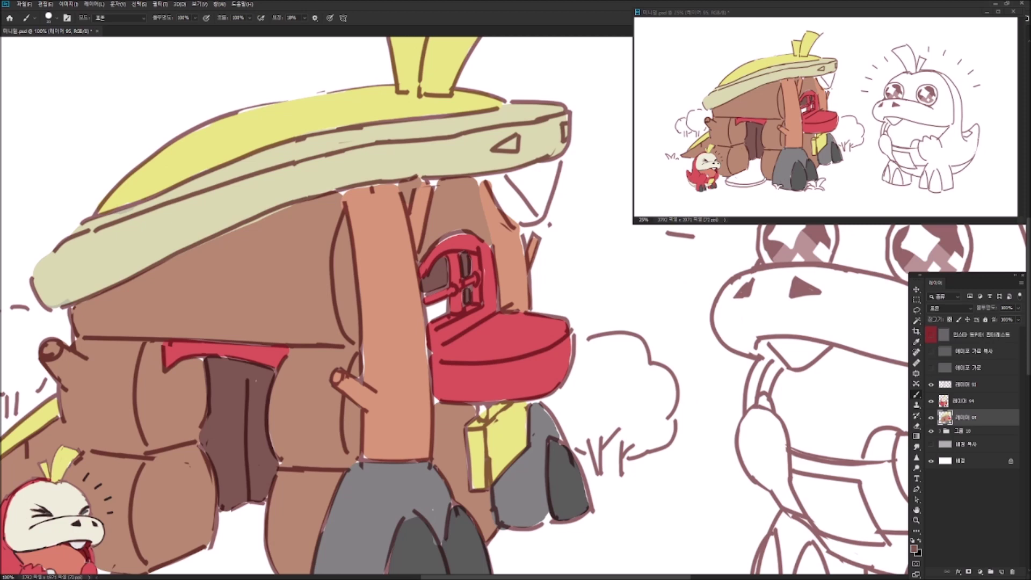
{"action": "mouse_move", "coordinate": [344, 290]}
{"action": "left_mouse_down"}
{"action": "mouse_move", "coordinate": [334, 309]}
{"action": "mouse_move", "coordinate": [505, 158]}
{"action": "left_mouse_up"}
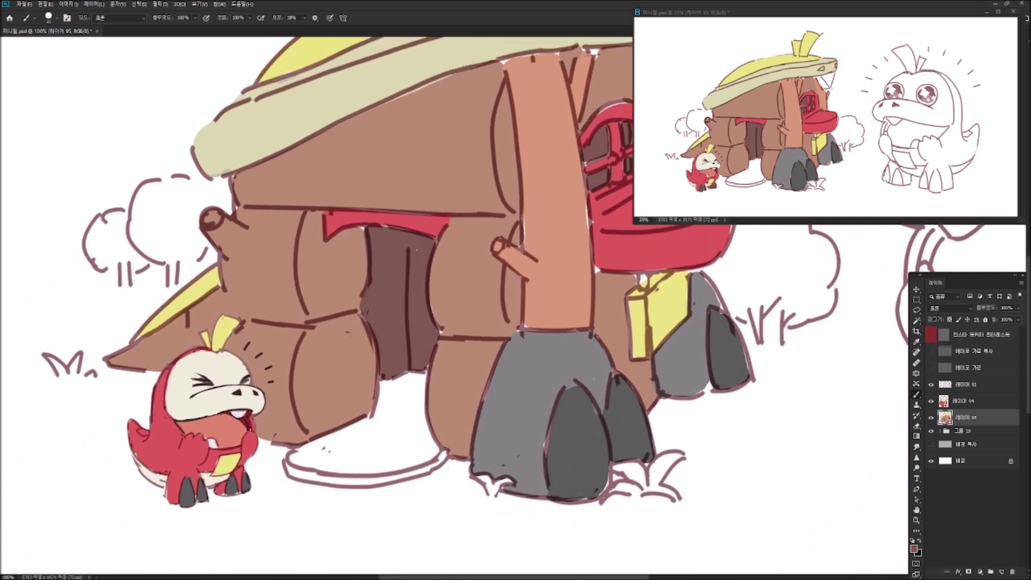
Fill the entrance ramp and its round doorstep, finishing them in a light pinkish brown.
{"action": "mouse_move", "coordinate": [376, 401]}
{"action": "left_mouse_down"}
{"action": "mouse_move", "coordinate": [408, 377]}
{"action": "mouse_move", "coordinate": [293, 461]}
{"action": "mouse_move", "coordinate": [382, 473]}
{"action": "mouse_move", "coordinate": [414, 462]}
{"action": "mouse_move", "coordinate": [425, 435]}
{"action": "mouse_move", "coordinate": [440, 451]}
{"action": "mouse_move", "coordinate": [349, 488]}
{"action": "mouse_move", "coordinate": [443, 459]}
{"action": "left_mouse_up"}
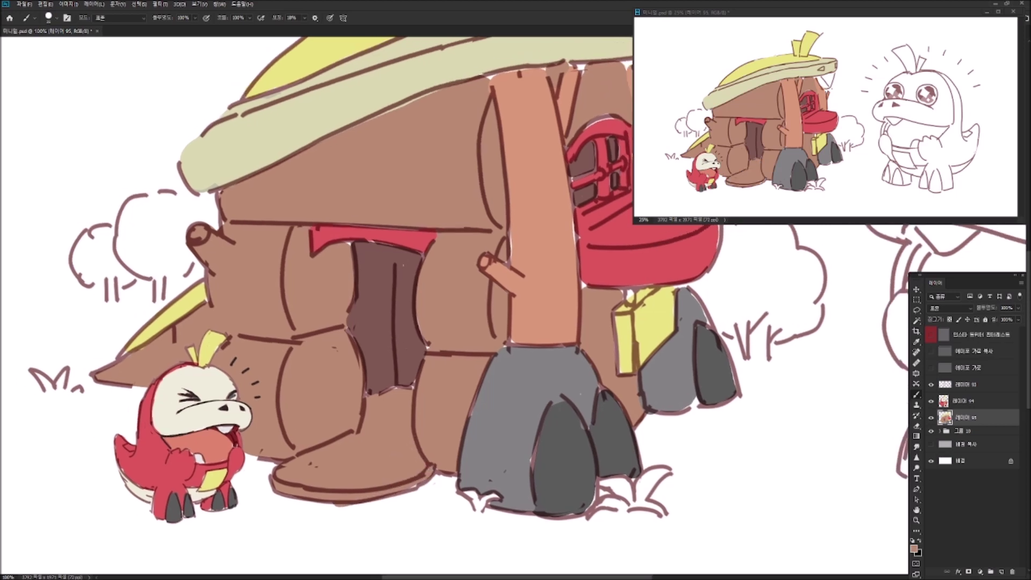
{"action": "key", "text": "i"}
{"action": "key", "text": "Return"}
{"action": "key", "text": "b"}
{"action": "mouse_move", "coordinate": [370, 437]}
{"action": "left_mouse_down"}
{"action": "mouse_move", "coordinate": [292, 472]}
{"action": "mouse_move", "coordinate": [376, 480]}
{"action": "mouse_move", "coordinate": [322, 483]}
{"action": "mouse_move", "coordinate": [424, 472]}
{"action": "mouse_move", "coordinate": [376, 425]}
{"action": "mouse_move", "coordinate": [384, 392]}
{"action": "mouse_move", "coordinate": [416, 457]}
{"action": "left_mouse_up"}
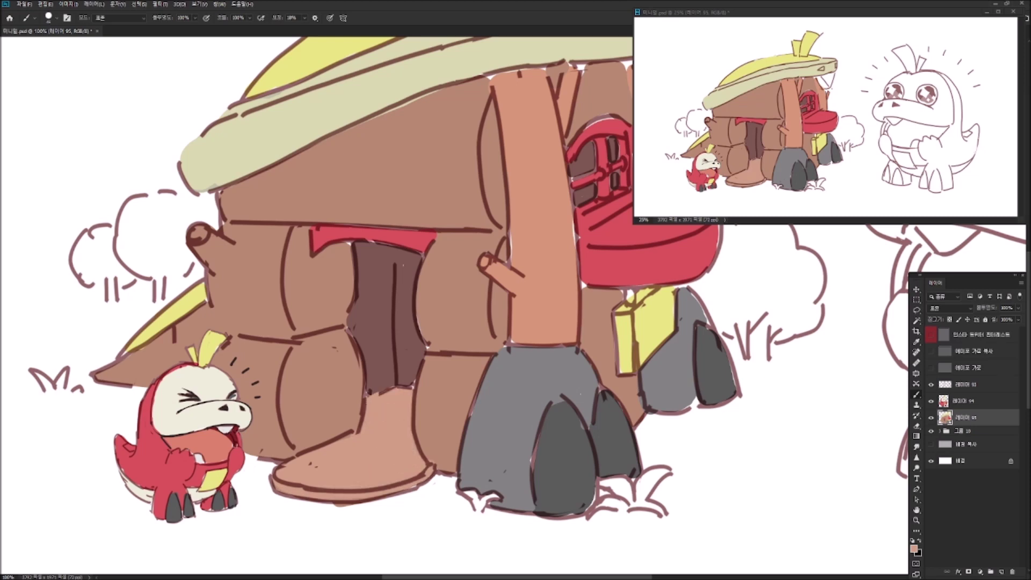
Paint the pointed teeth hanging under the roof's front end cream.
{"action": "scroll", "coordinate": [451, 306], "scroll_direction": "up", "scroll_amount": 6}
{"action": "scroll", "coordinate": [451, 306], "scroll_direction": "right", "scroll_amount": 6}
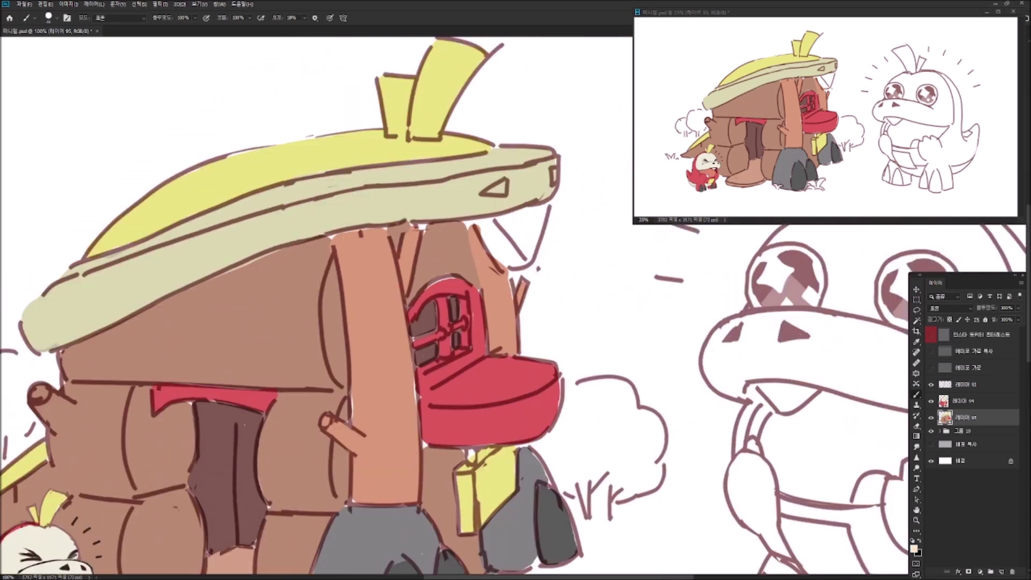
{"action": "scroll", "coordinate": [451, 306], "scroll_direction": "up", "scroll_amount": 1}
{"action": "mouse_move", "coordinate": [502, 240]}
{"action": "left_mouse_down"}
{"action": "mouse_move", "coordinate": [497, 290]}
{"action": "mouse_move", "coordinate": [531, 242]}
{"action": "left_mouse_up"}
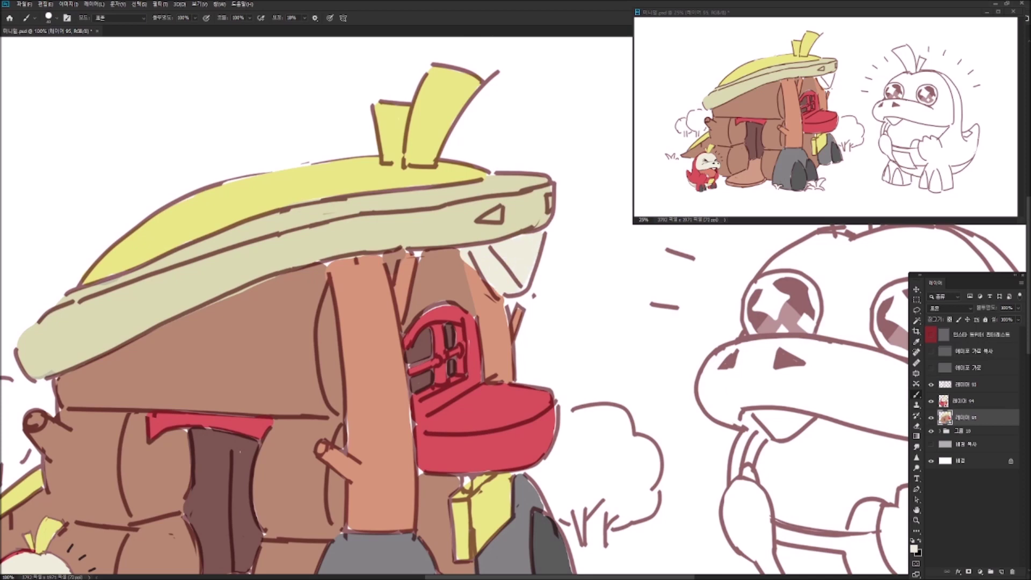
Paint two cream teeth on the red balcony ledge, one at the front and one at the far end.
{"action": "scroll", "coordinate": [451, 306], "scroll_direction": "down", "scroll_amount": 2}
{"action": "scroll", "coordinate": [451, 306], "scroll_direction": "left", "scroll_amount": 1}
{"action": "left_click_drag", "start_coordinate": [475, 368], "coordinate": [505, 367]}
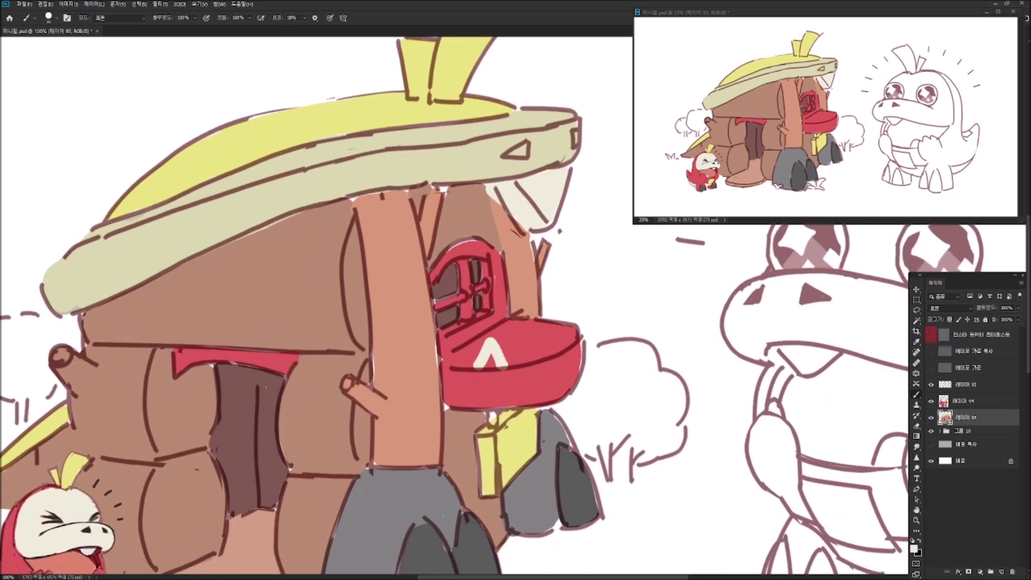
{"action": "mouse_move", "coordinate": [554, 333]}
{"action": "left_mouse_down"}
{"action": "mouse_move", "coordinate": [563, 310]}
{"action": "mouse_move", "coordinate": [568, 333]}
{"action": "left_mouse_up"}
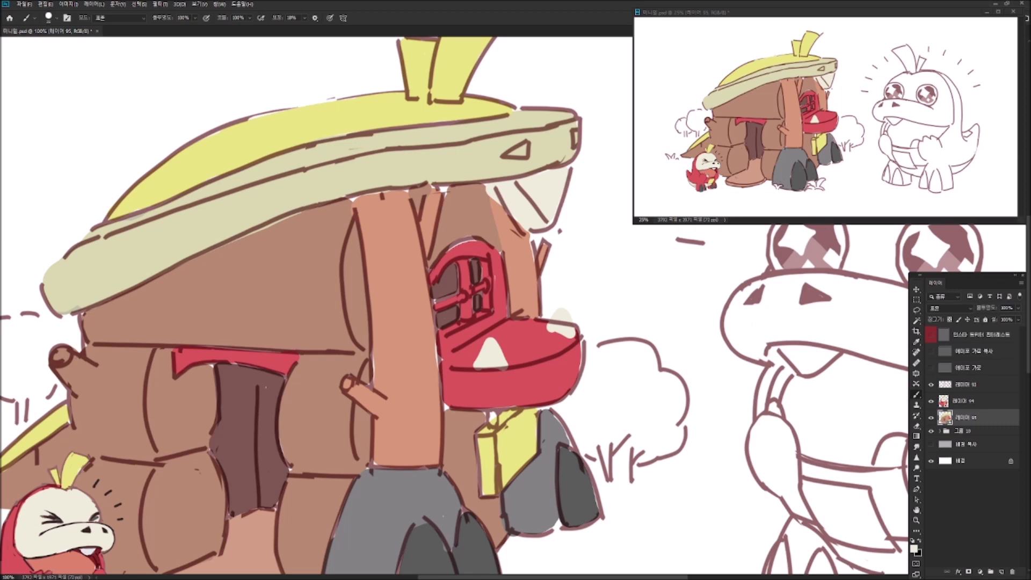
{"action": "scroll", "coordinate": [451, 306], "scroll_direction": "down", "scroll_amount": 3}
{"action": "scroll", "coordinate": [451, 306], "scroll_direction": "left", "scroll_amount": 1}
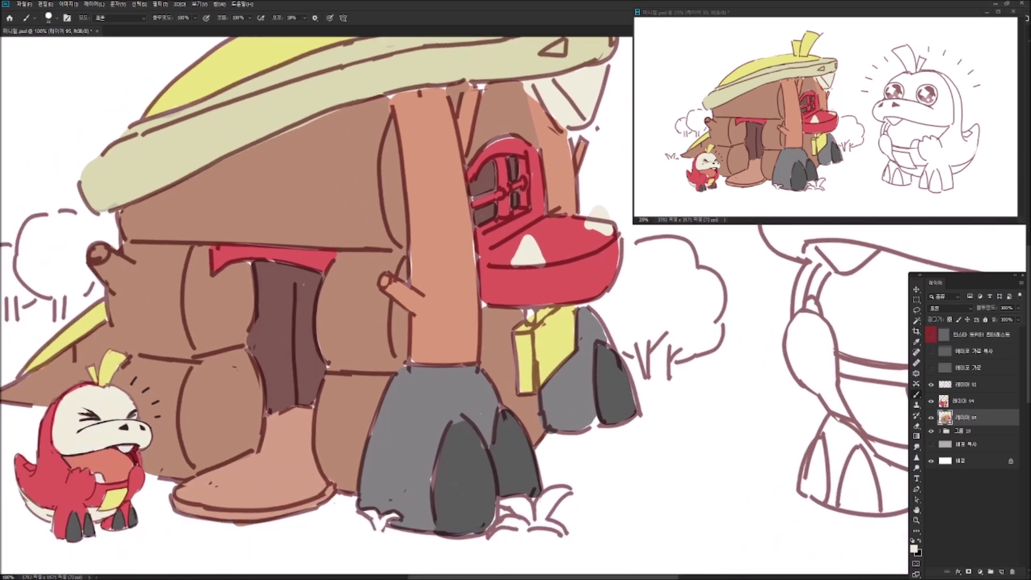
Lasso the house's line art on the line layer and split it off onto its own layer.
{"action": "key", "text": "ctrl+minus"}
{"action": "key", "text": "alt+bracketright"}
{"action": "key", "text": "alt+bracketright"}
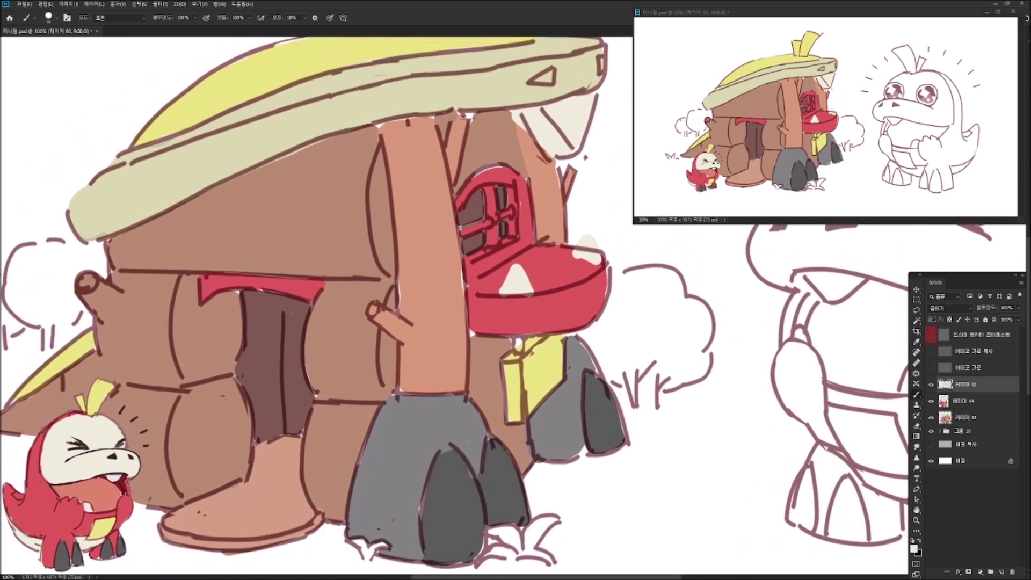
{"action": "key", "text": "l"}
{"action": "mouse_move", "coordinate": [123, 207]}
{"action": "left_mouse_down"}
{"action": "mouse_move", "coordinate": [202, 564]}
{"action": "mouse_move", "coordinate": [631, 409]}
{"action": "left_mouse_up"}
{"action": "left_click_drag", "start_coordinate": [569, 230], "coordinate": [497, 67]}
{"action": "key", "text": "ctrl+j"}
{"action": "key", "text": "ctrl+plus"}
Set the split-off house lines to Multiply, move them below the small dinosaur's layer and merge them with the house colours.
{"action": "left_click", "coordinate": [949, 308]}
{"action": "left_click", "coordinate": [947, 334]}
{"action": "key", "text": "ctrl+bracketleft"}
{"action": "key", "text": "ctrl+bracketleft"}
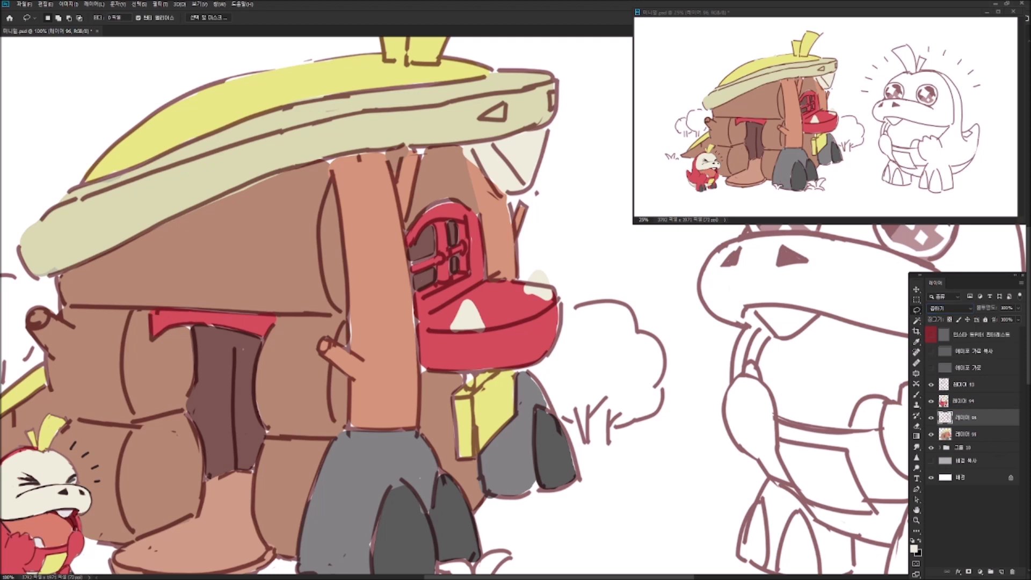
{"action": "key", "text": "ctrl+e"}
Paint the balcony's far tooth cream over the ledge outline crossing it.
{"action": "left_click_drag", "start_coordinate": [440, 379], "coordinate": [469, 411]}
{"action": "key", "text": "b"}
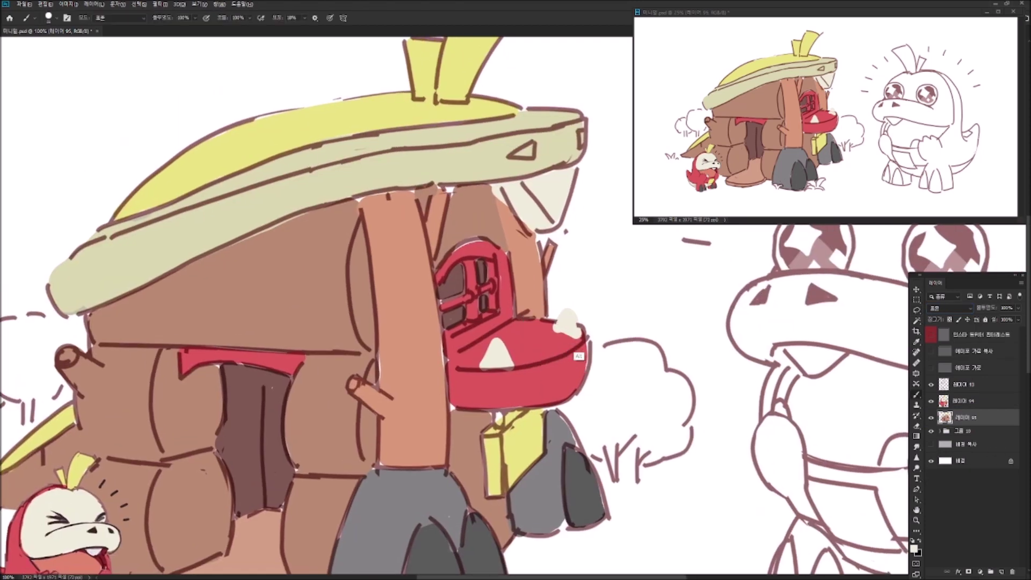
{"action": "key", "text": "l"}
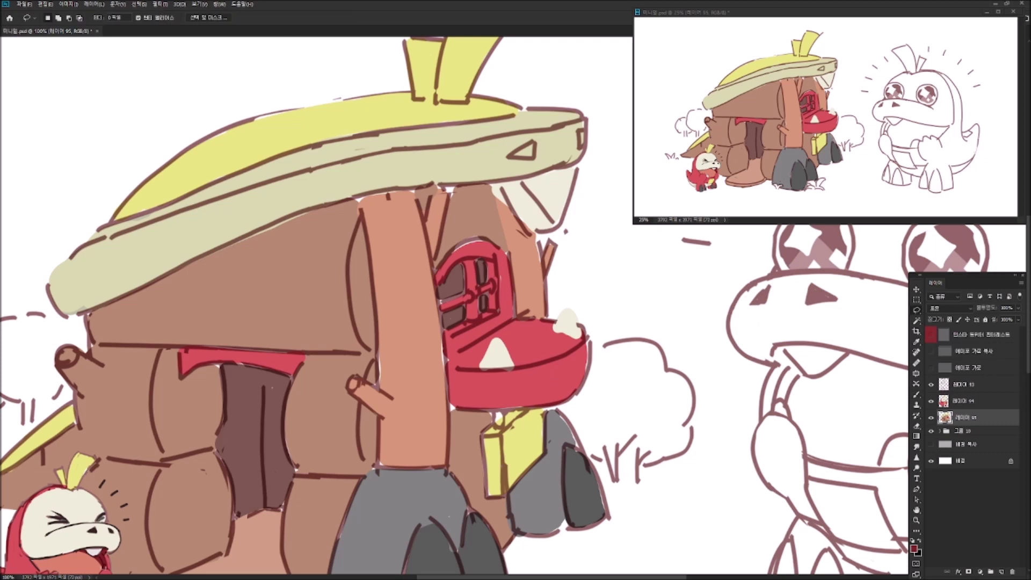
{"action": "scroll", "coordinate": [456, 301], "scroll_direction": "down", "scroll_amount": 3}
{"action": "scroll", "coordinate": [456, 300], "scroll_direction": "up", "scroll_amount": 3}
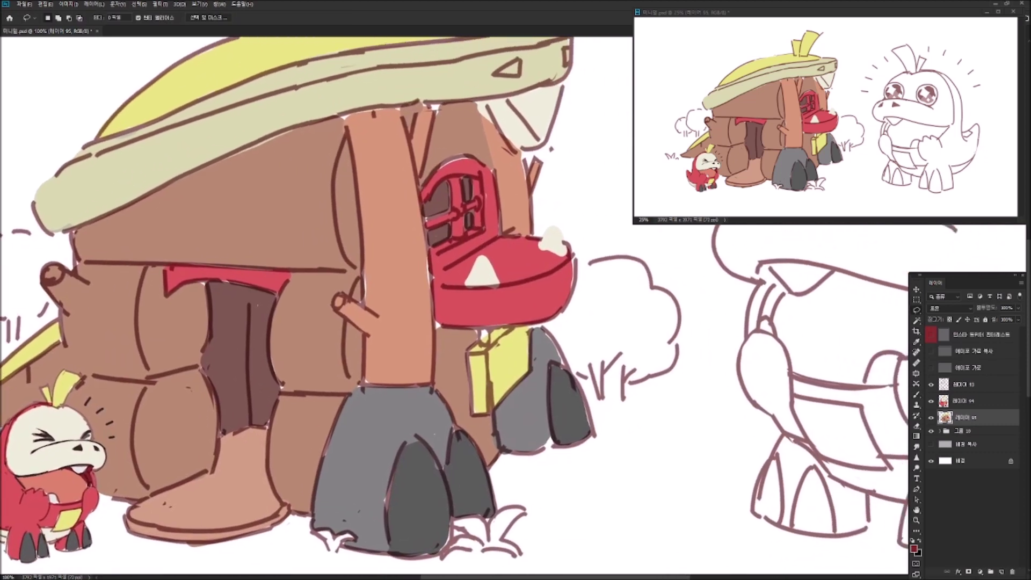
Create a new layer for the background and place it directly beneath the house layer.
{"action": "key", "text": "ctrl+shift+n"}
{"action": "key", "text": "Return"}
{"action": "key", "text": "b"}
{"action": "left_click", "coordinate": [390, 411], "text": "alt"}
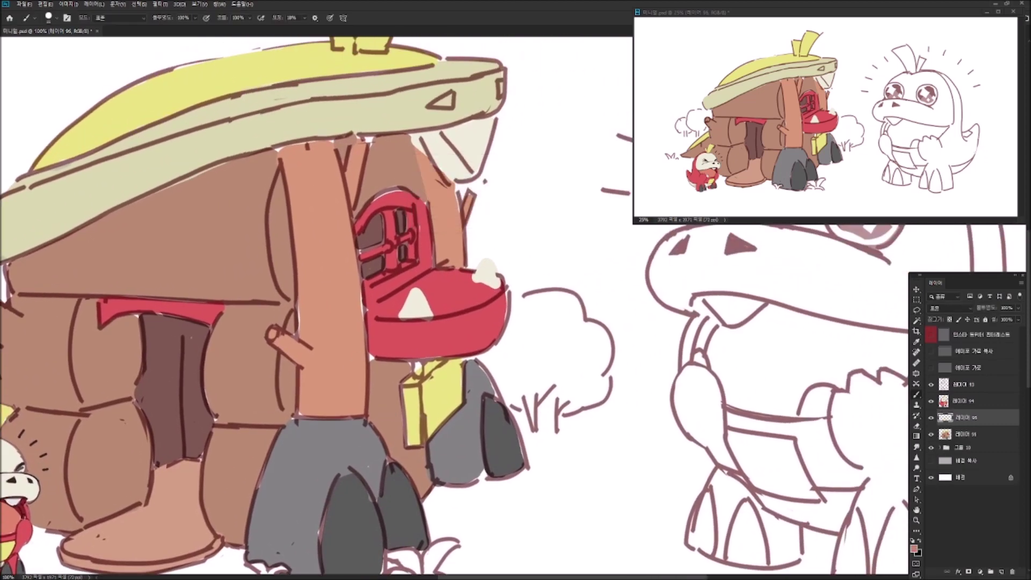
{"action": "key", "text": "ctrl+minus"}
{"action": "key", "text": "ctrl+bracketleft"}
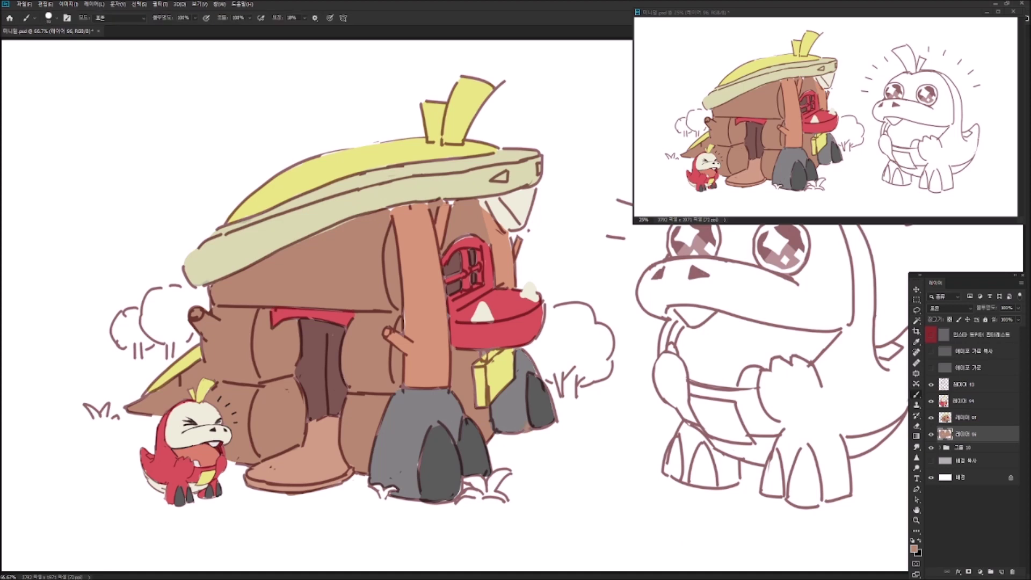
Paint the lawn and bushes light green and outline pointed background trees on both sides of the house.
{"action": "left_click_drag", "start_coordinate": [206, 310], "coordinate": [208, 288]}
{"action": "left_click_drag", "start_coordinate": [43, 446], "coordinate": [484, 515]}
{"action": "left_click_drag", "start_coordinate": [510, 472], "coordinate": [790, 461]}
{"action": "left_click_drag", "start_coordinate": [100, 330], "coordinate": [137, 287]}
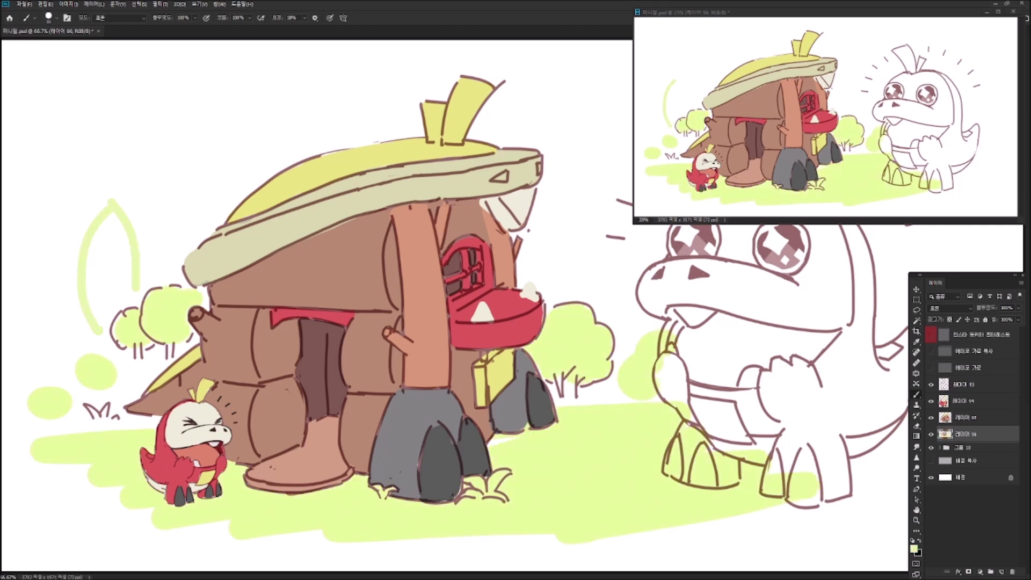
{"action": "left_click_drag", "start_coordinate": [45, 348], "coordinate": [68, 334]}
{"action": "mouse_move", "coordinate": [568, 300]}
{"action": "left_mouse_down"}
{"action": "mouse_move", "coordinate": [589, 237]}
{"action": "mouse_move", "coordinate": [609, 310]}
{"action": "left_mouse_up"}
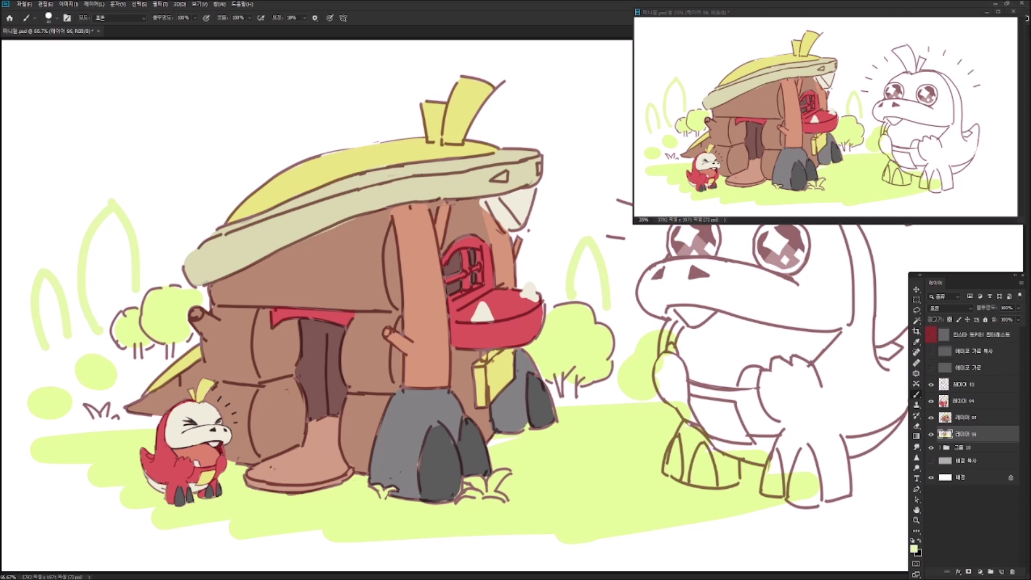
{"action": "key", "text": "i"}
{"action": "key", "text": "ctrl+k"}
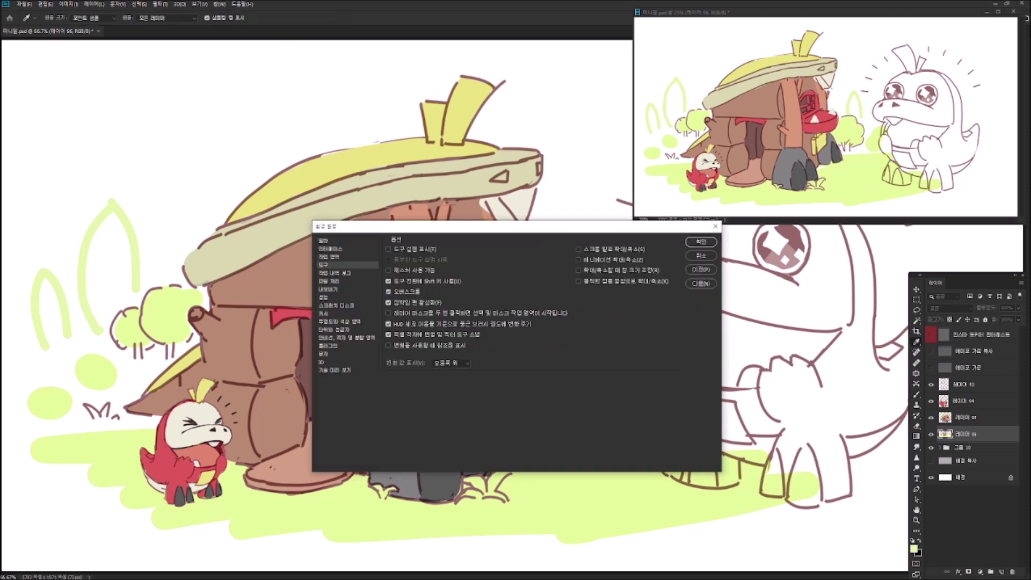
{"action": "key", "text": "Return"}
{"action": "key", "text": "b"}
Outline light green trees behind the large dinosaur and extend the lawn with loose strokes beneath its feet.
{"action": "scroll", "coordinate": [376, 306], "scroll_direction": "right", "scroll_amount": 5}
{"action": "left_click_drag", "start_coordinate": [693, 301], "coordinate": [679, 429]}
{"action": "mouse_move", "coordinate": [723, 306]}
{"action": "left_mouse_down"}
{"action": "mouse_move", "coordinate": [715, 408]}
{"action": "mouse_move", "coordinate": [787, 306]}
{"action": "left_mouse_up"}
{"action": "left_click_drag", "start_coordinate": [513, 451], "coordinate": [698, 400]}
{"action": "left_click_drag", "start_coordinate": [585, 458], "coordinate": [739, 409]}
{"action": "left_click_drag", "start_coordinate": [650, 445], "coordinate": [725, 422]}
{"action": "mouse_move", "coordinate": [545, 430]}
{"action": "left_mouse_down"}
{"action": "mouse_move", "coordinate": [623, 411]}
{"action": "mouse_move", "coordinate": [520, 442]}
{"action": "left_mouse_up"}
Erase the green that overlaps the large dinosaur's feet and legs.
{"action": "key", "text": "e"}
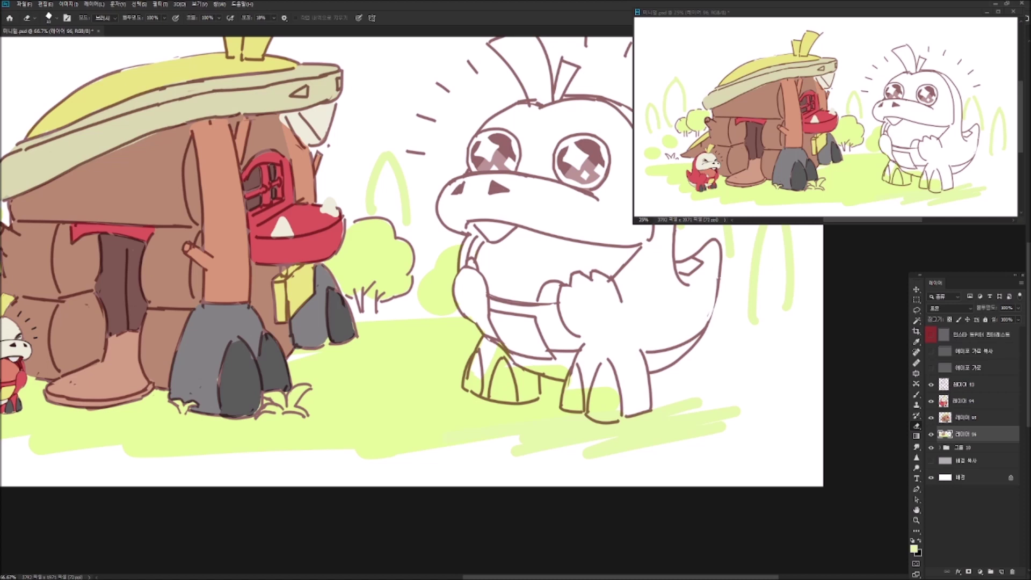
{"action": "left_click_drag", "start_coordinate": [470, 392], "coordinate": [508, 355]}
{"action": "mouse_move", "coordinate": [518, 376]}
{"action": "left_mouse_down"}
{"action": "mouse_move", "coordinate": [569, 373]}
{"action": "mouse_move", "coordinate": [714, 494]}
{"action": "mouse_move", "coordinate": [811, 475]}
{"action": "mouse_move", "coordinate": [816, 497]}
{"action": "left_mouse_up"}
{"action": "key", "text": "l"}
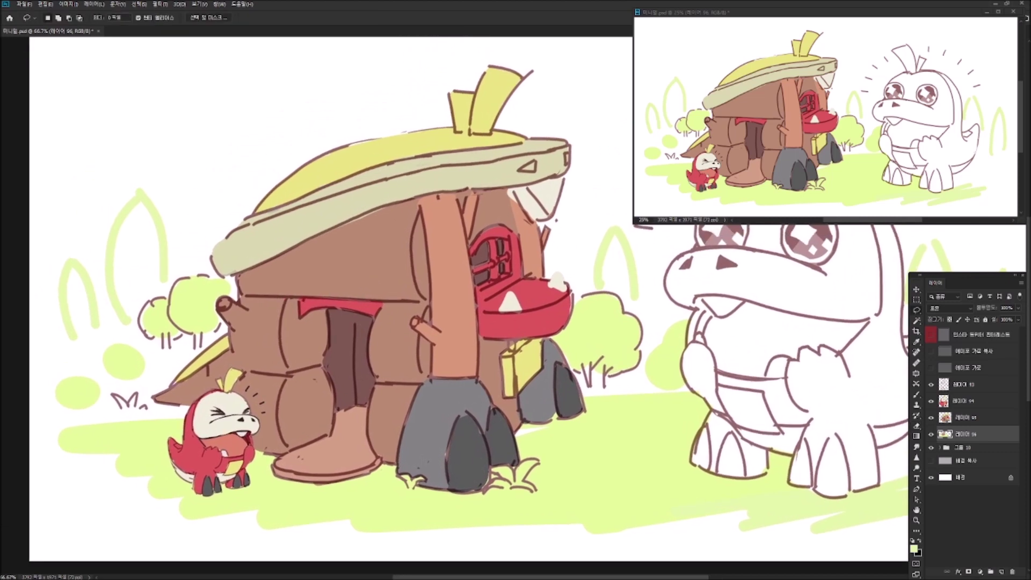
Pick a darker, muted green and paint ground shadows around the house, the small dinosaur and the grass tufts.
{"action": "key", "text": "i"}
{"action": "left_click", "coordinate": [561, 446]}
{"action": "left_click", "coordinate": [914, 548]}
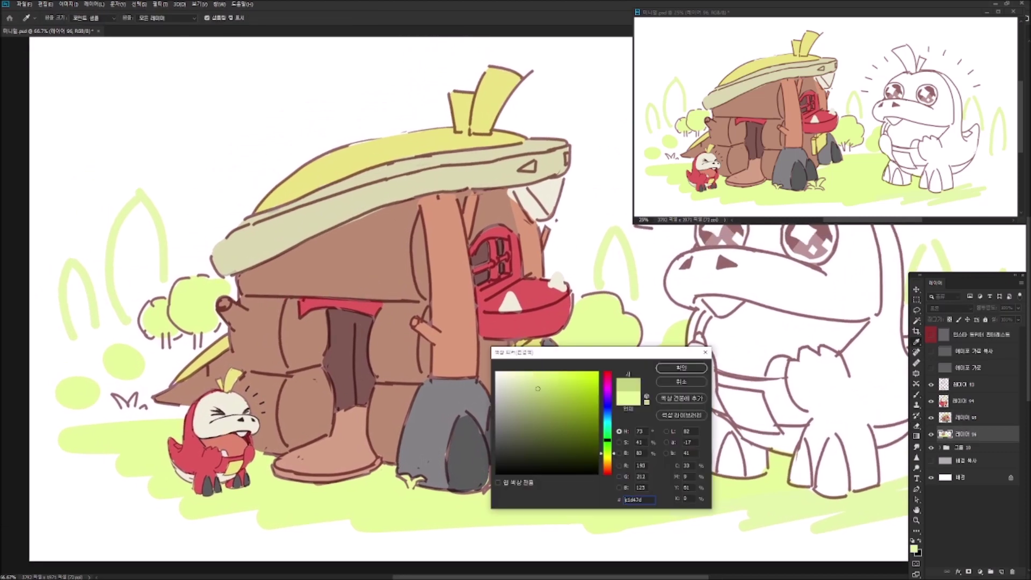
{"action": "key", "text": "Return"}
{"action": "key", "text": "b"}
{"action": "left_click_drag", "start_coordinate": [117, 427], "coordinate": [423, 486]}
{"action": "mouse_move", "coordinate": [523, 473]}
{"action": "left_mouse_down"}
{"action": "mouse_move", "coordinate": [570, 450]}
{"action": "mouse_move", "coordinate": [583, 417]}
{"action": "mouse_move", "coordinate": [633, 402]}
{"action": "left_mouse_up"}
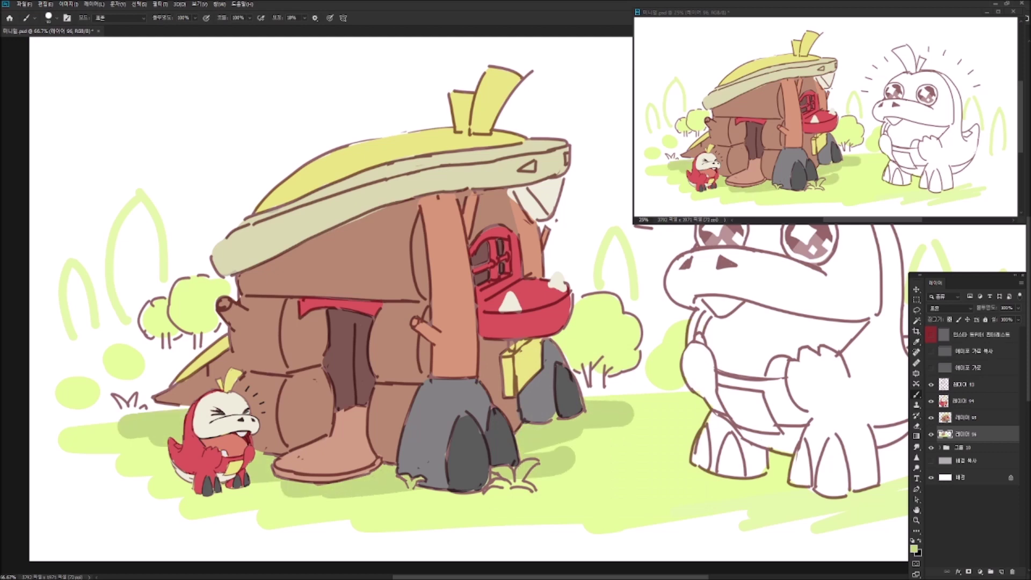
{"action": "left_click_drag", "start_coordinate": [516, 301], "coordinate": [498, 303]}
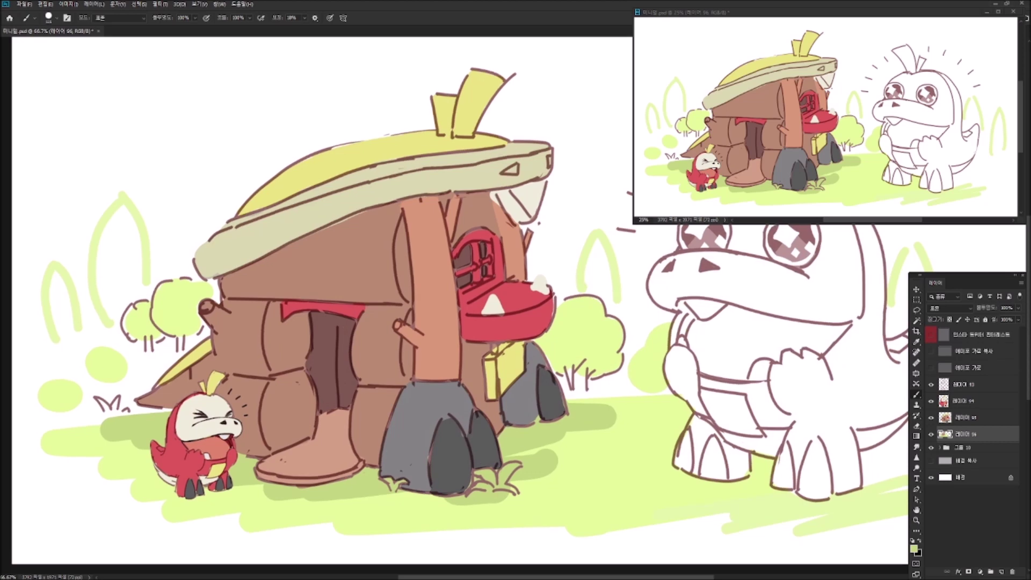
Pick a light yellow and outline distant pointed trees behind the house's rear side and roof.
{"action": "left_click", "coordinate": [914, 547]}
{"action": "left_click", "coordinate": [601, 456]}
{"action": "key", "text": "Return"}
{"action": "mouse_move", "coordinate": [66, 257]}
{"action": "left_mouse_down"}
{"action": "mouse_move", "coordinate": [106, 184]}
{"action": "mouse_move", "coordinate": [111, 198]}
{"action": "left_mouse_up"}
{"action": "mouse_move", "coordinate": [159, 250]}
{"action": "left_mouse_down"}
{"action": "mouse_move", "coordinate": [189, 138]}
{"action": "mouse_move", "coordinate": [214, 214]}
{"action": "mouse_move", "coordinate": [172, 255]}
{"action": "left_mouse_up"}
{"action": "mouse_move", "coordinate": [201, 212]}
{"action": "left_mouse_down"}
{"action": "mouse_move", "coordinate": [241, 144]}
{"action": "mouse_move", "coordinate": [257, 175]}
{"action": "mouse_move", "coordinate": [127, 189]}
{"action": "left_mouse_up"}
{"action": "mouse_move", "coordinate": [395, 171]}
{"action": "left_mouse_down"}
{"action": "mouse_move", "coordinate": [450, 230]}
{"action": "mouse_move", "coordinate": [276, 222]}
{"action": "left_mouse_up"}
Outline rounded yellow foliage in the distance between the house and the large dinosaur.
{"action": "left_click_drag", "start_coordinate": [644, 255], "coordinate": [583, 297]}
{"action": "key", "text": "ctrl+z"}
{"action": "mouse_move", "coordinate": [647, 251]}
{"action": "left_mouse_down"}
{"action": "mouse_move", "coordinate": [588, 304]}
{"action": "mouse_move", "coordinate": [754, 274]}
{"action": "left_mouse_up"}
Erase the stray background colour around the large dinosaur's feet and lower body.
{"action": "mouse_move", "coordinate": [593, 491]}
{"action": "left_mouse_down"}
{"action": "mouse_move", "coordinate": [701, 456]}
{"action": "mouse_move", "coordinate": [808, 486]}
{"action": "left_mouse_up"}
{"action": "key", "text": "e"}
{"action": "left_click_drag", "start_coordinate": [596, 470], "coordinate": [639, 505]}
{"action": "mouse_move", "coordinate": [638, 464]}
{"action": "left_mouse_down"}
{"action": "mouse_move", "coordinate": [665, 502]}
{"action": "mouse_move", "coordinate": [675, 496]}
{"action": "mouse_move", "coordinate": [666, 508]}
{"action": "left_mouse_up"}
{"action": "left_click_drag", "start_coordinate": [676, 456], "coordinate": [682, 458]}
{"action": "left_click_drag", "start_coordinate": [429, 295], "coordinate": [680, 324]}
Merge the background layer with the house colour layer and lock the merged layer's transparent pixels.
{"action": "key", "text": "l"}
{"action": "left_click_drag", "start_coordinate": [285, 337], "coordinate": [403, 307]}
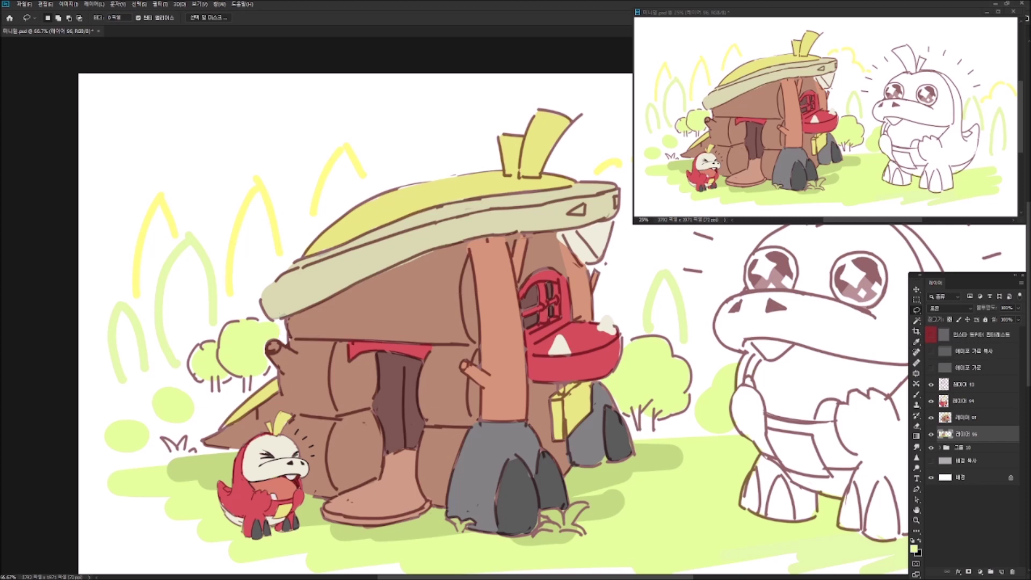
{"action": "key", "text": "v"}
{"action": "key", "text": "ctrl+e"}
{"action": "key", "text": "b"}
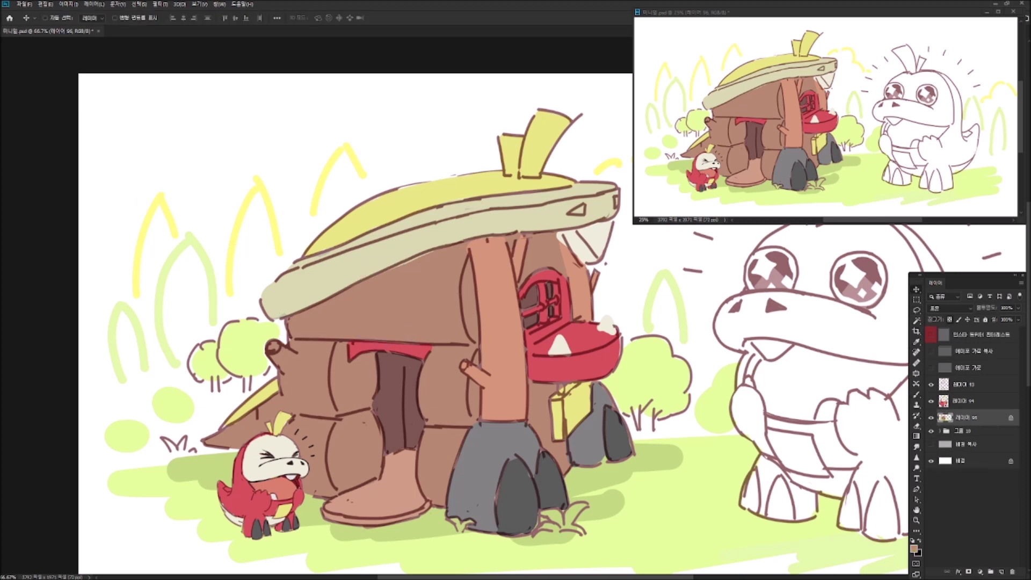
Set the brush to Color Burn mode at 20% opacity and pick a peach tone based on the house's front pillar.
{"action": "right_click", "coordinate": [537, 387], "text": "alt+shift"}
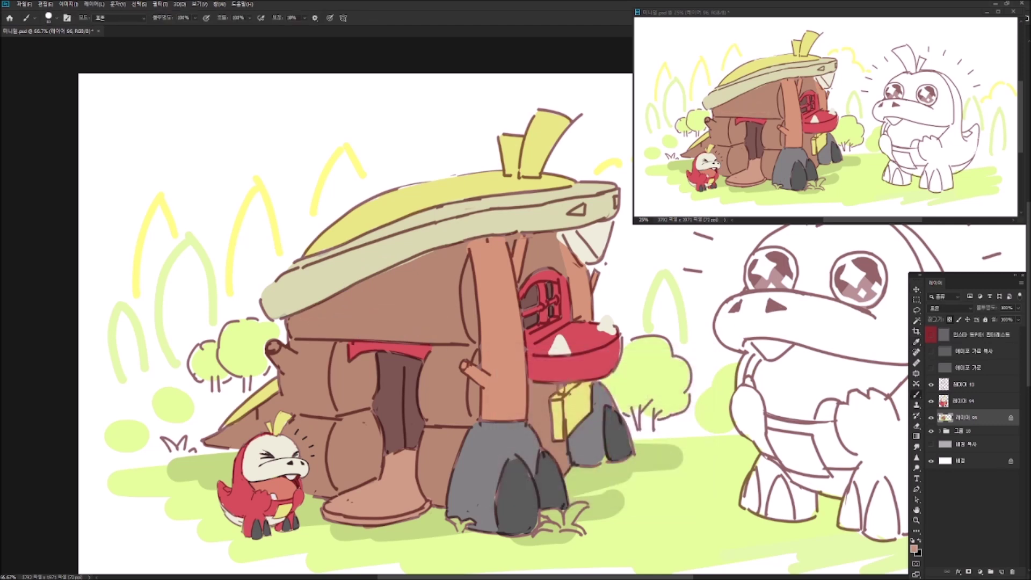
{"action": "key", "text": "2"}
{"action": "left_click", "coordinate": [506, 306], "text": "alt"}
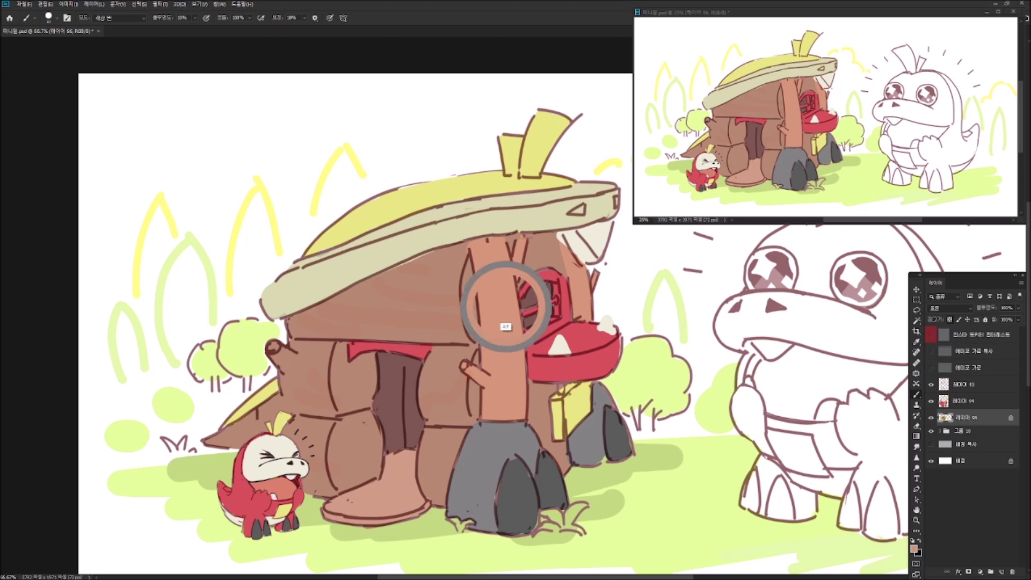
{"action": "key", "text": "i"}
{"action": "key", "text": "Return"}
{"action": "key", "text": "b"}
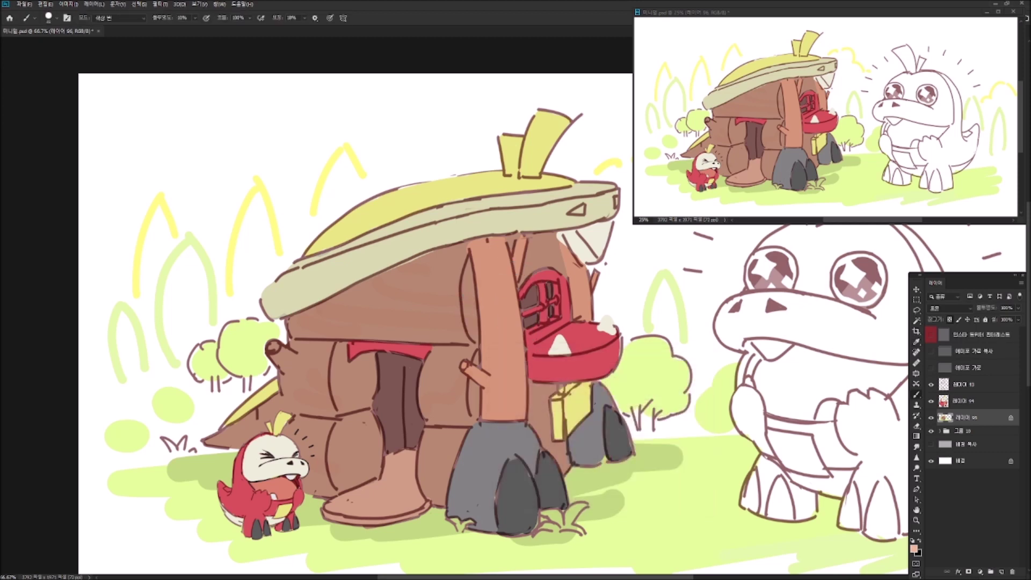
Test a stroke on the front wall in another blending mode, then prepare a dark reddish brown brush in Normal mode at 20% opacity.
{"action": "key", "text": "alt+shift+j"}
{"action": "left_click_drag", "start_coordinate": [312, 316], "coordinate": [438, 322]}
{"action": "key", "text": "alt+shift+l"}
{"action": "key", "text": "alt+shift+n"}
{"action": "right_click", "coordinate": [532, 387], "text": "alt+shift"}
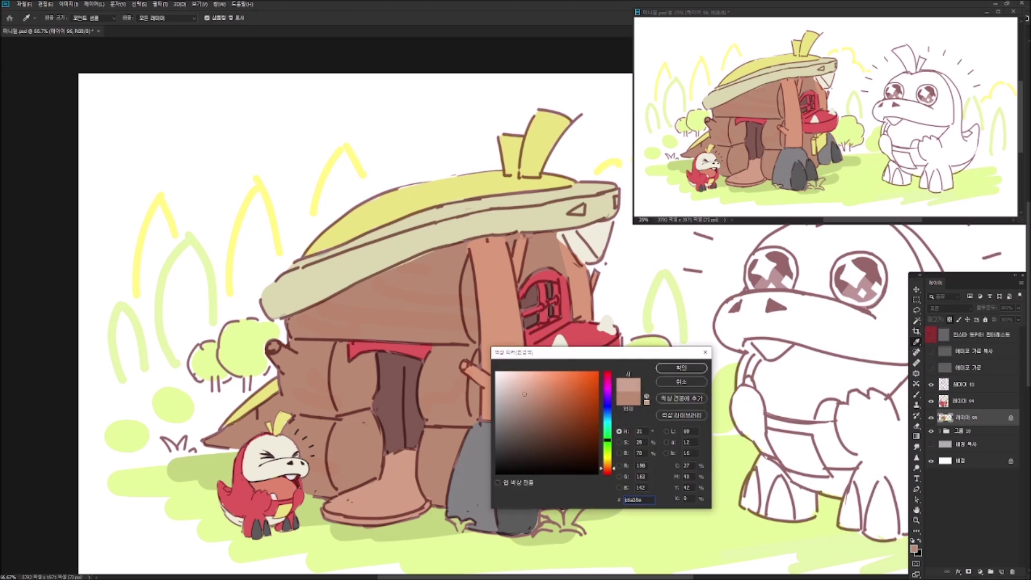
{"action": "left_click", "coordinate": [332, 420], "text": "alt"}
{"action": "key", "text": "2"}
Shade the logs beside the doorway, both sides of the front pillar and the wall around the red window in translucent dark brown.
{"action": "mouse_move", "coordinate": [333, 344]}
{"action": "left_mouse_down"}
{"action": "mouse_move", "coordinate": [352, 405]}
{"action": "mouse_move", "coordinate": [364, 357]}
{"action": "mouse_move", "coordinate": [340, 497]}
{"action": "left_mouse_up"}
{"action": "mouse_move", "coordinate": [341, 426]}
{"action": "left_mouse_down"}
{"action": "mouse_move", "coordinate": [366, 483]}
{"action": "mouse_move", "coordinate": [378, 477]}
{"action": "left_mouse_up"}
{"action": "left_click_drag", "start_coordinate": [472, 381], "coordinate": [477, 418]}
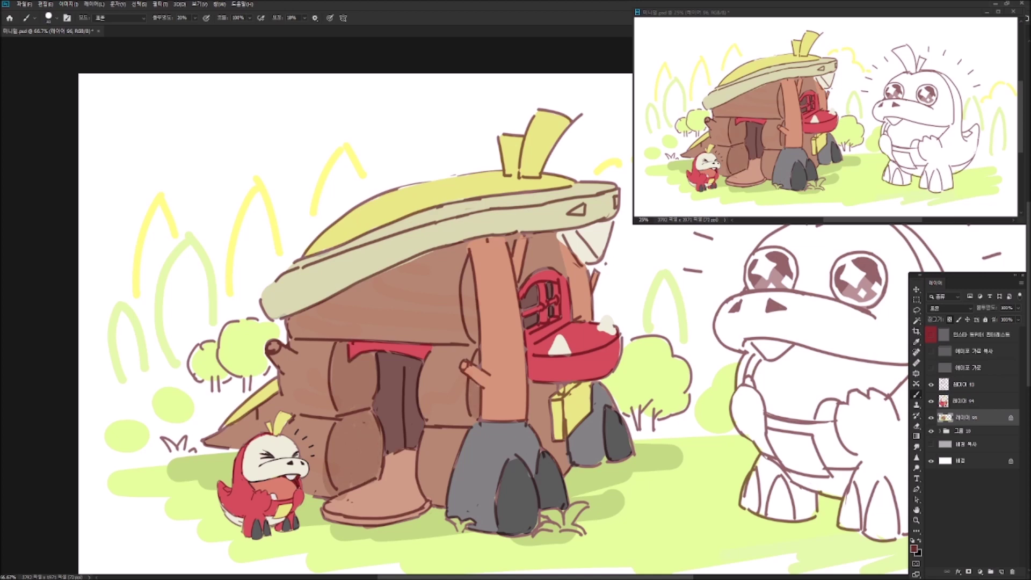
{"action": "left_click_drag", "start_coordinate": [466, 266], "coordinate": [473, 338]}
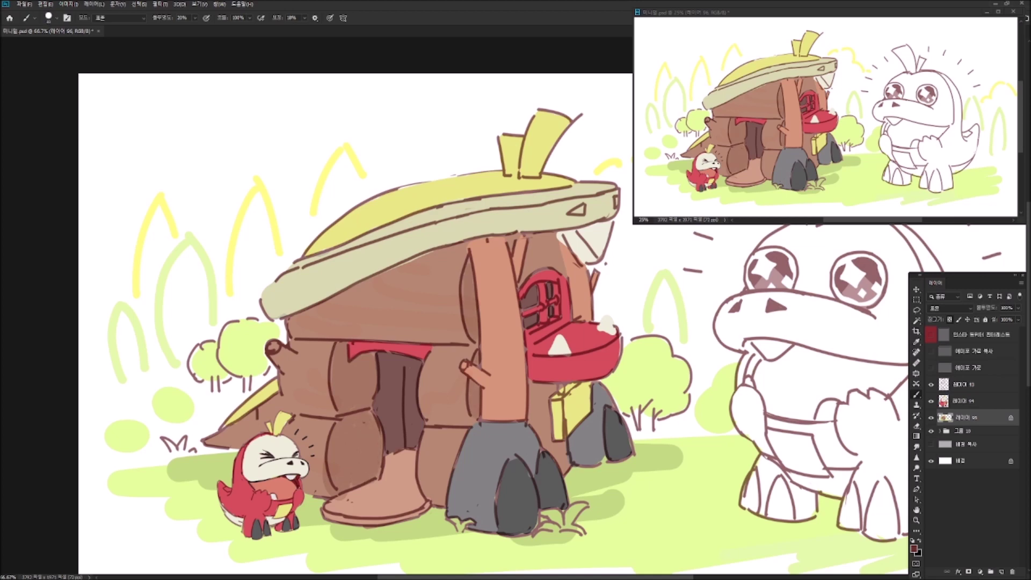
{"action": "left_click_drag", "start_coordinate": [509, 239], "coordinate": [518, 432]}
{"action": "left_click_drag", "start_coordinate": [536, 333], "coordinate": [539, 407]}
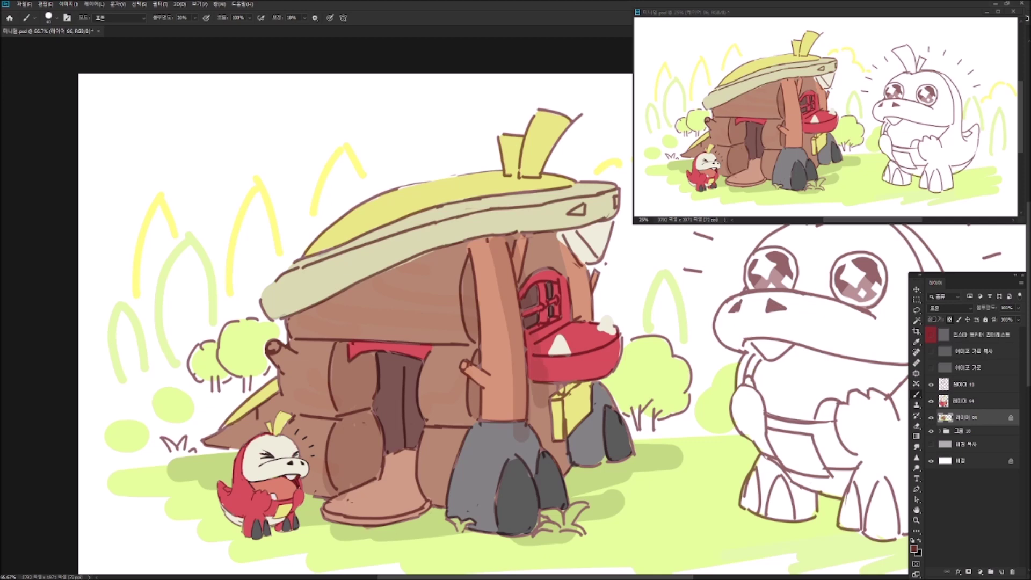
{"action": "left_click_drag", "start_coordinate": [534, 249], "coordinate": [537, 282]}
{"action": "left_click_drag", "start_coordinate": [551, 344], "coordinate": [598, 328]}
{"action": "mouse_move", "coordinate": [588, 282]}
{"action": "left_mouse_down"}
{"action": "mouse_move", "coordinate": [566, 319]}
{"action": "mouse_move", "coordinate": [520, 242]}
{"action": "mouse_move", "coordinate": [582, 282]}
{"action": "left_mouse_up"}
Shade the front rock foot, the yellow box, the rear rocks and the ground behind them with translucent dark strokes.
{"action": "left_click_drag", "start_coordinate": [537, 408], "coordinate": [532, 469]}
{"action": "left_click_drag", "start_coordinate": [522, 431], "coordinate": [523, 459]}
{"action": "left_click_drag", "start_coordinate": [552, 429], "coordinate": [553, 463]}
{"action": "left_click_drag", "start_coordinate": [548, 384], "coordinate": [566, 465]}
{"action": "left_click_drag", "start_coordinate": [584, 385], "coordinate": [596, 462]}
{"action": "left_click_drag", "start_coordinate": [604, 399], "coordinate": [603, 460]}
{"action": "mouse_move", "coordinate": [570, 458]}
{"action": "left_mouse_down"}
{"action": "mouse_move", "coordinate": [607, 473]}
{"action": "mouse_move", "coordinate": [609, 495]}
{"action": "mouse_move", "coordinate": [637, 511]}
{"action": "left_mouse_up"}
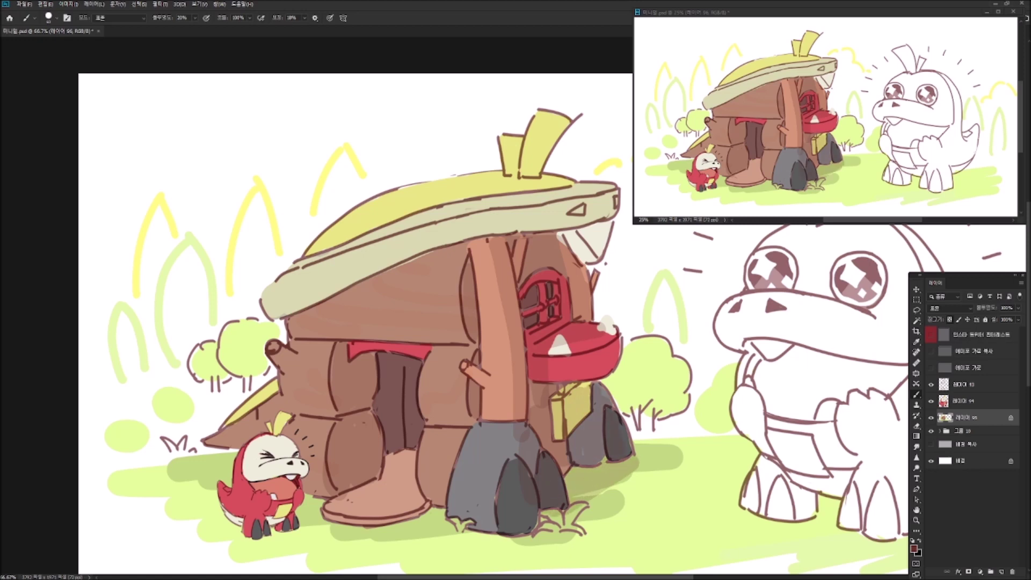
Paint a translucent shadow beneath the roof's edge along the top of the front log wall.
{"action": "left_click_drag", "start_coordinate": [292, 333], "coordinate": [489, 246]}
{"action": "left_click_drag", "start_coordinate": [355, 285], "coordinate": [411, 257]}
{"action": "mouse_move", "coordinate": [417, 287]}
{"action": "left_mouse_down"}
{"action": "mouse_move", "coordinate": [521, 243]}
{"action": "mouse_move", "coordinate": [294, 331]}
{"action": "left_mouse_up"}
{"action": "key", "text": "ctrl+z"}
{"action": "left_click_drag", "start_coordinate": [462, 251], "coordinate": [389, 272]}
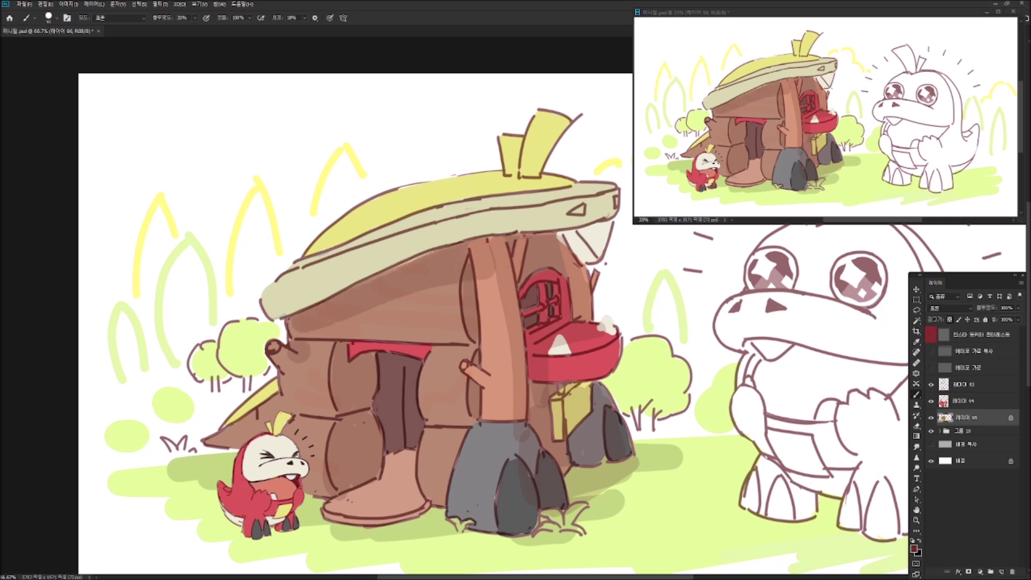
Shade the log seams on both sides of the doorway and the upper part of the tooth under the roof.
{"action": "left_click_drag", "start_coordinate": [478, 337], "coordinate": [430, 352]}
{"action": "left_click_drag", "start_coordinate": [294, 422], "coordinate": [337, 427]}
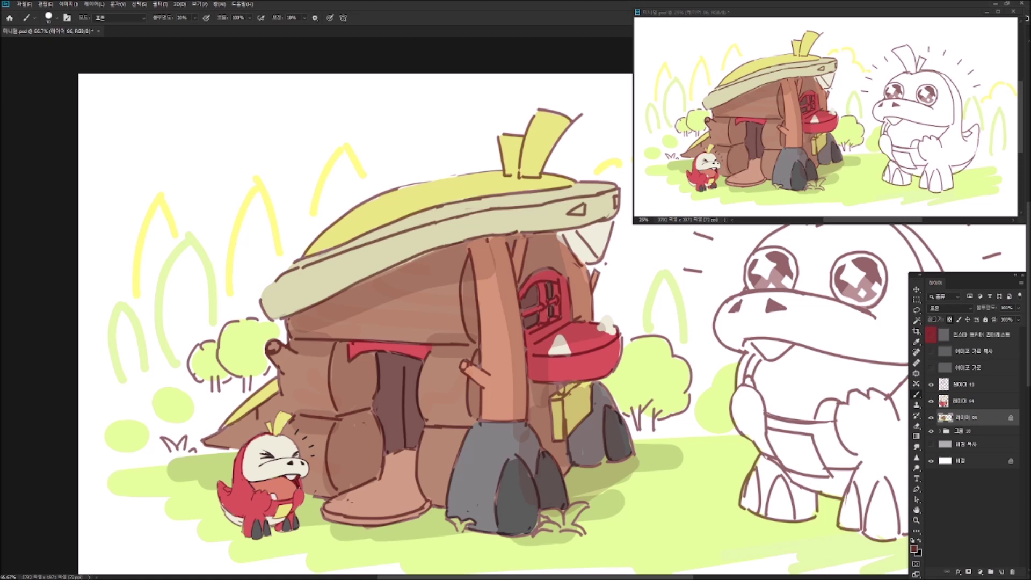
{"action": "left_click_drag", "start_coordinate": [427, 432], "coordinate": [468, 434]}
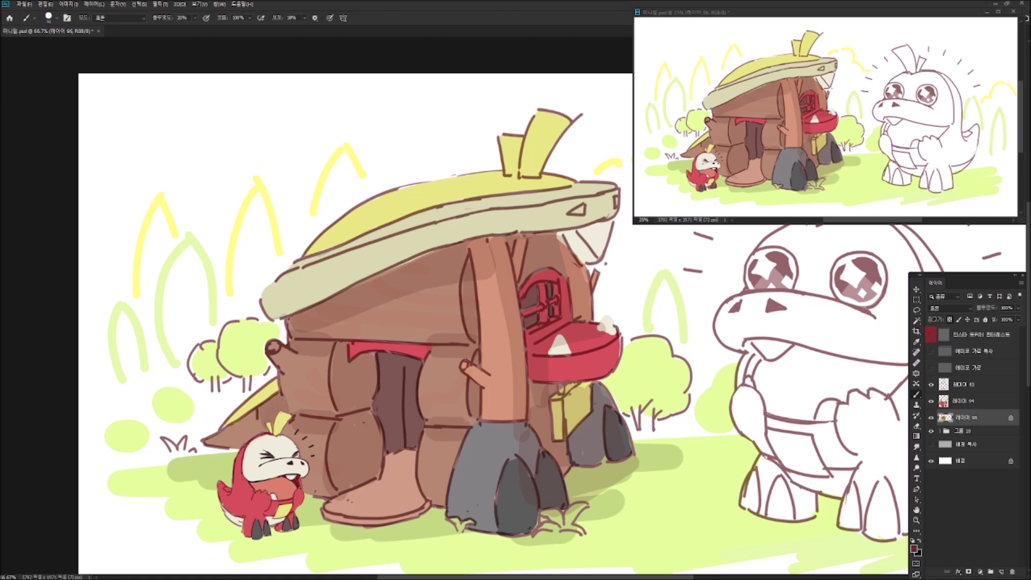
{"action": "left_click_drag", "start_coordinate": [570, 234], "coordinate": [588, 259]}
Sample the roof rim's pale olive tone for shading and add a new layer in Multiply mode.
{"action": "left_click", "coordinate": [575, 211], "text": "alt"}
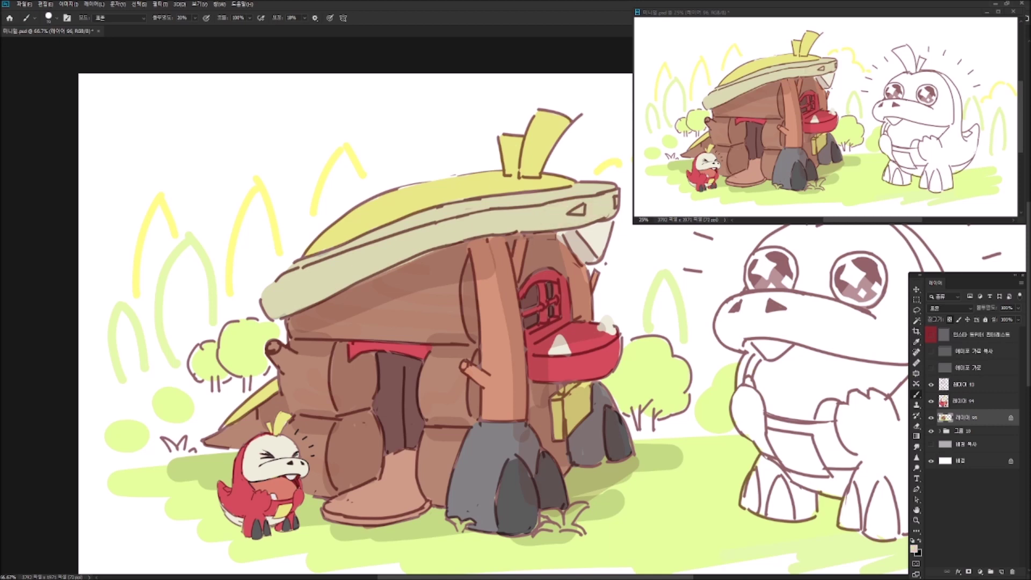
{"action": "left_click", "coordinate": [913, 549]}
{"action": "key", "text": "Return"}
{"action": "left_click_drag", "start_coordinate": [430, 322], "coordinate": [375, 301]}
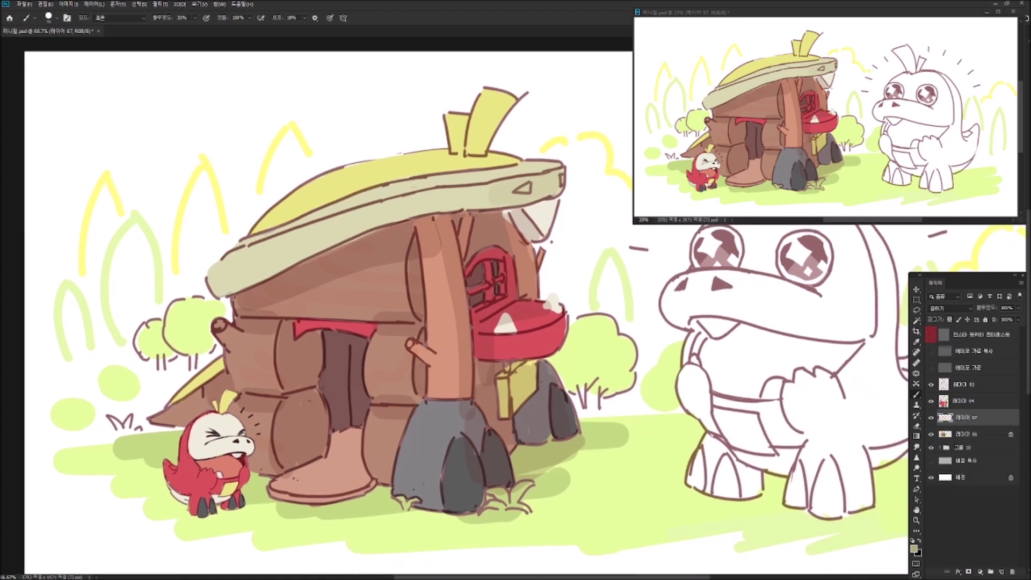
{"action": "left_click_drag", "start_coordinate": [290, 279], "coordinate": [333, 306]}
{"action": "key", "text": "ctrl+z"}
{"action": "left_click_drag", "start_coordinate": [285, 274], "coordinate": [333, 306]}
{"action": "key", "text": "ctrl+z"}
Choose a muted peach colour and shade the doorway and the logs next to it on the Multiply layer.
{"action": "left_click", "coordinate": [914, 547]}
{"action": "left_click", "coordinate": [628, 383]}
{"action": "key", "text": "Return"}
{"action": "mouse_move", "coordinate": [285, 327]}
{"action": "left_mouse_down"}
{"action": "mouse_move", "coordinate": [325, 386]}
{"action": "mouse_move", "coordinate": [328, 376]}
{"action": "mouse_move", "coordinate": [339, 425]}
{"action": "left_mouse_up"}
{"action": "mouse_move", "coordinate": [290, 349]}
{"action": "left_mouse_down"}
{"action": "mouse_move", "coordinate": [335, 443]}
{"action": "mouse_move", "coordinate": [331, 457]}
{"action": "mouse_move", "coordinate": [349, 397]}
{"action": "mouse_move", "coordinate": [333, 323]}
{"action": "mouse_move", "coordinate": [360, 384]}
{"action": "left_mouse_up"}
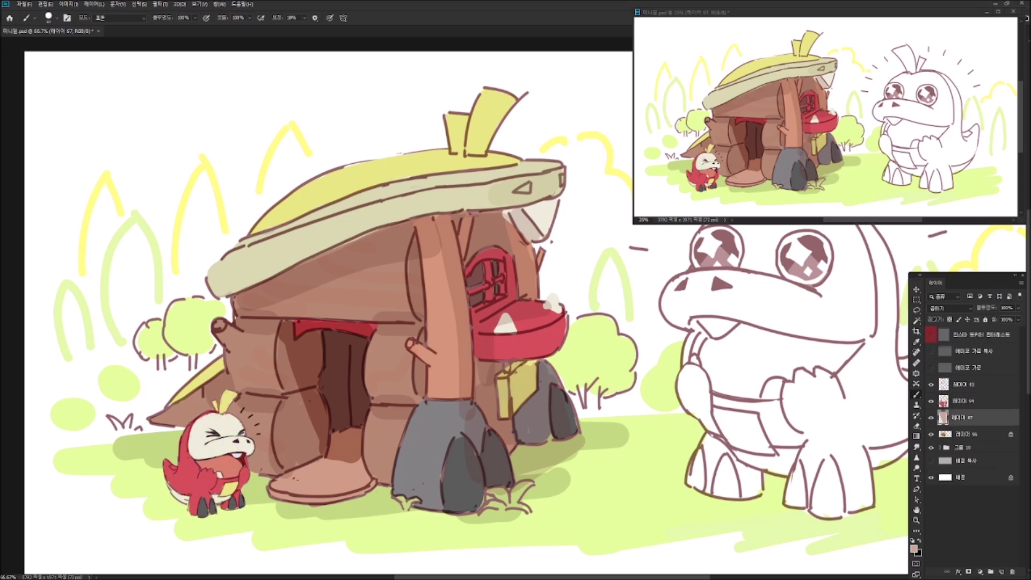
Move the Multiply layer above the small dinosaur's layer and paint shadows on its body and the ground beneath it.
{"action": "key", "text": "ctrl+bracketright"}
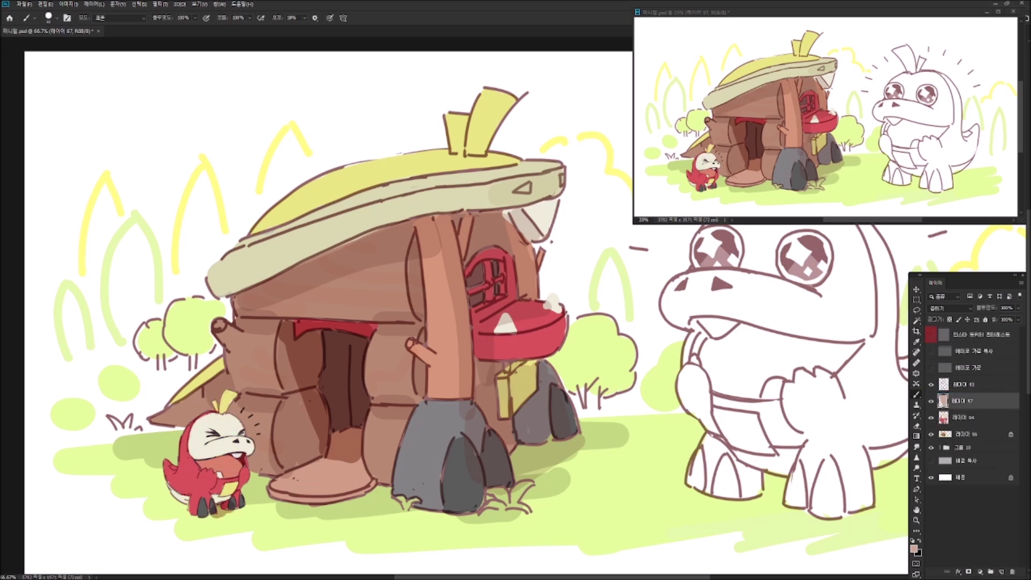
{"action": "left_click_drag", "start_coordinate": [207, 515], "coordinate": [255, 504]}
{"action": "mouse_move", "coordinate": [172, 510]}
{"action": "left_mouse_down"}
{"action": "mouse_move", "coordinate": [226, 491]}
{"action": "mouse_move", "coordinate": [239, 465]}
{"action": "mouse_move", "coordinate": [247, 478]}
{"action": "left_mouse_up"}
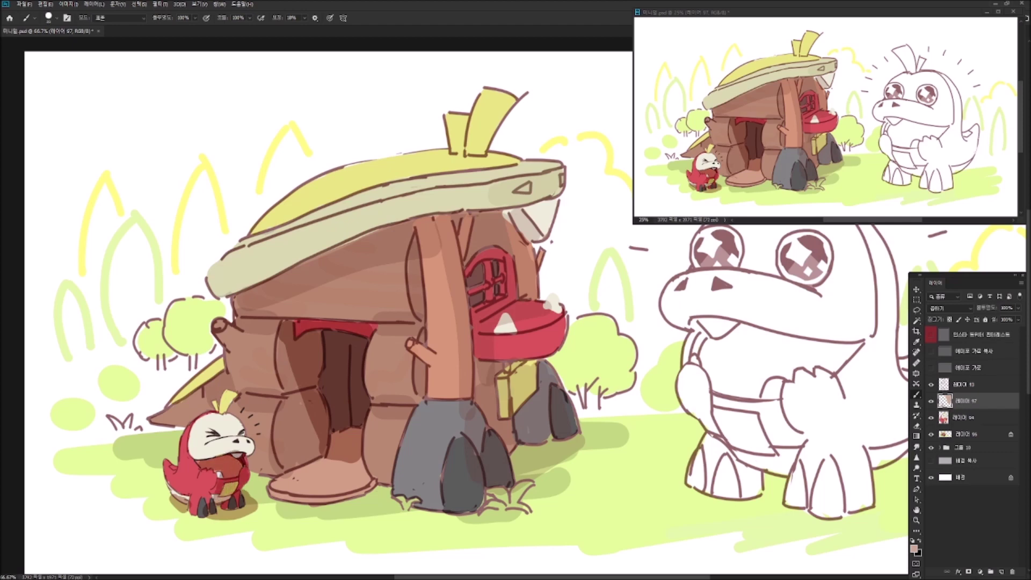
{"action": "left_click_drag", "start_coordinate": [188, 514], "coordinate": [218, 518]}
Paint Multiply shadows over the doorstep edge, front wall, pillar, window area, yellow box and rocks at the house's far side.
{"action": "mouse_move", "coordinate": [314, 500]}
{"action": "left_mouse_down"}
{"action": "mouse_move", "coordinate": [378, 498]}
{"action": "mouse_move", "coordinate": [383, 476]}
{"action": "left_mouse_up"}
{"action": "mouse_move", "coordinate": [484, 482]}
{"action": "left_mouse_down"}
{"action": "mouse_move", "coordinate": [505, 516]}
{"action": "mouse_move", "coordinate": [537, 461]}
{"action": "left_mouse_up"}
{"action": "mouse_move", "coordinate": [226, 307]}
{"action": "left_mouse_down"}
{"action": "mouse_move", "coordinate": [370, 234]}
{"action": "mouse_move", "coordinate": [357, 243]}
{"action": "left_mouse_up"}
{"action": "mouse_move", "coordinate": [352, 254]}
{"action": "left_mouse_down"}
{"action": "mouse_move", "coordinate": [440, 218]}
{"action": "mouse_move", "coordinate": [427, 391]}
{"action": "left_mouse_up"}
{"action": "mouse_move", "coordinate": [456, 215]}
{"action": "left_mouse_down"}
{"action": "mouse_move", "coordinate": [467, 375]}
{"action": "mouse_move", "coordinate": [532, 228]}
{"action": "mouse_move", "coordinate": [529, 322]}
{"action": "mouse_move", "coordinate": [545, 298]}
{"action": "left_mouse_up"}
{"action": "left_click_drag", "start_coordinate": [540, 242], "coordinate": [529, 295]}
{"action": "mouse_move", "coordinate": [486, 384]}
{"action": "left_mouse_down"}
{"action": "mouse_move", "coordinate": [513, 362]}
{"action": "mouse_move", "coordinate": [475, 411]}
{"action": "mouse_move", "coordinate": [478, 472]}
{"action": "left_mouse_up"}
{"action": "left_click_drag", "start_coordinate": [531, 384], "coordinate": [500, 437]}
{"action": "mouse_move", "coordinate": [542, 376]}
{"action": "left_mouse_down"}
{"action": "mouse_move", "coordinate": [529, 443]}
{"action": "mouse_move", "coordinate": [558, 438]}
{"action": "mouse_move", "coordinate": [569, 408]}
{"action": "mouse_move", "coordinate": [537, 370]}
{"action": "mouse_move", "coordinate": [572, 413]}
{"action": "mouse_move", "coordinate": [611, 407]}
{"action": "left_mouse_up"}
Add Multiply shadows under the roof rim, at the yellow sprout's base, along a log seam, on the tooth and below the front rock.
{"action": "left_click_drag", "start_coordinate": [376, 247], "coordinate": [446, 236]}
{"action": "left_click_drag", "start_coordinate": [418, 216], "coordinate": [445, 217]}
{"action": "left_click_drag", "start_coordinate": [452, 159], "coordinate": [481, 150]}
{"action": "left_click_drag", "start_coordinate": [251, 391], "coordinate": [288, 397]}
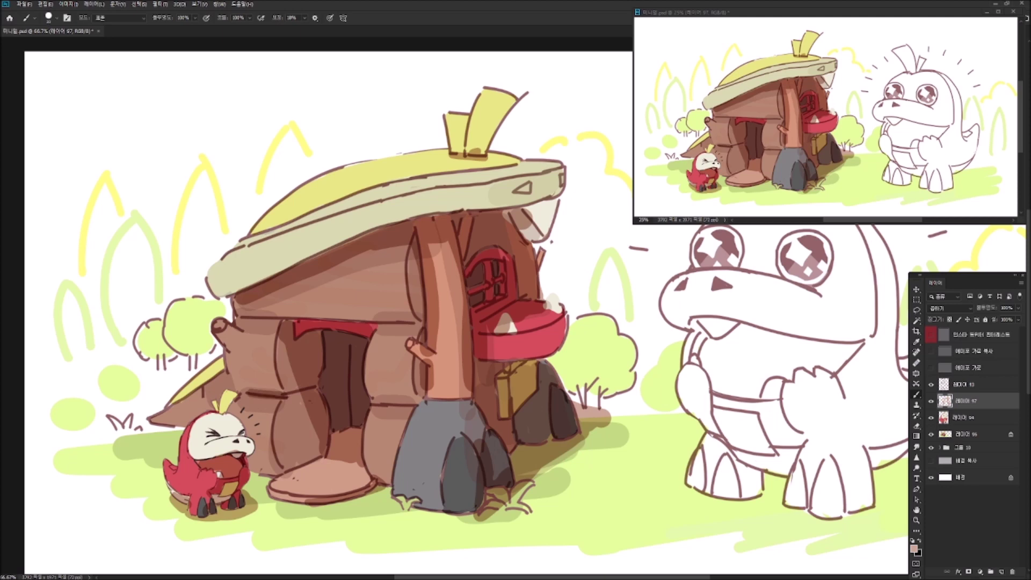
{"action": "left_click_drag", "start_coordinate": [527, 245], "coordinate": [555, 203]}
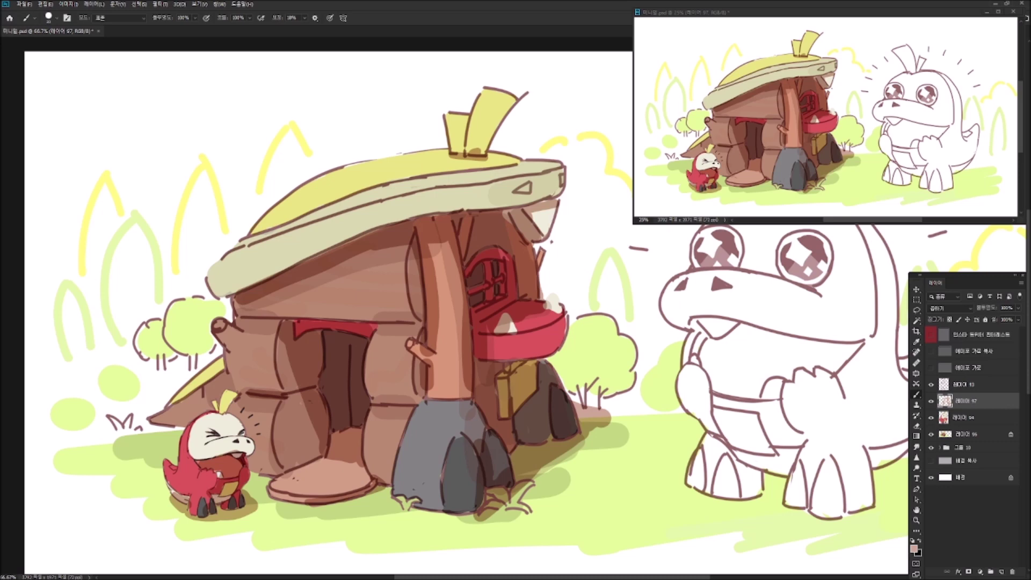
{"action": "left_click_drag", "start_coordinate": [406, 506], "coordinate": [472, 518]}
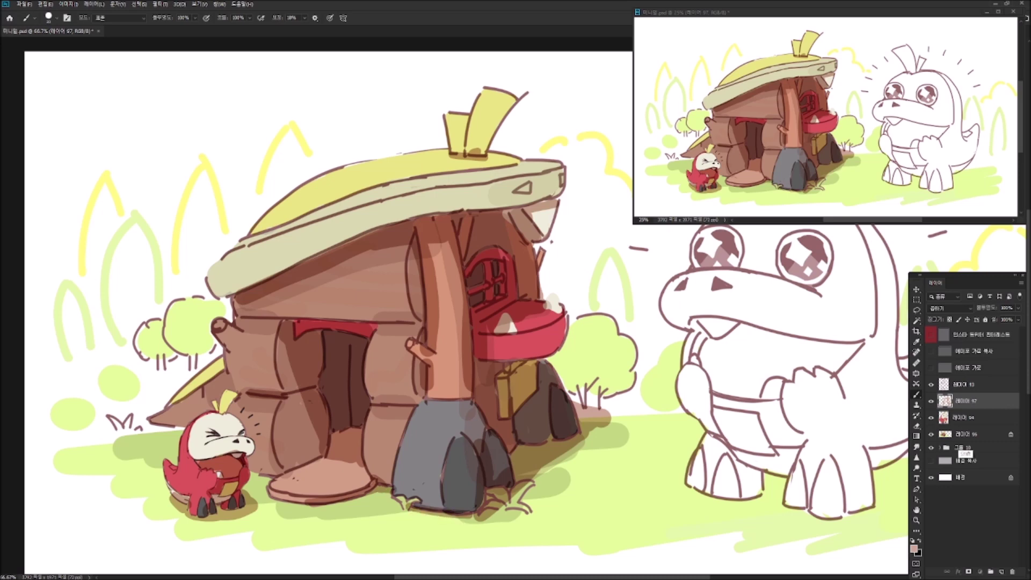
Merge the Multiply layer with the dinosaur and house colour layers, and paint over the outline of the house's tail.
{"action": "key", "text": "ctrl+e"}
{"action": "left_click_drag", "start_coordinate": [171, 421], "coordinate": [139, 432]}
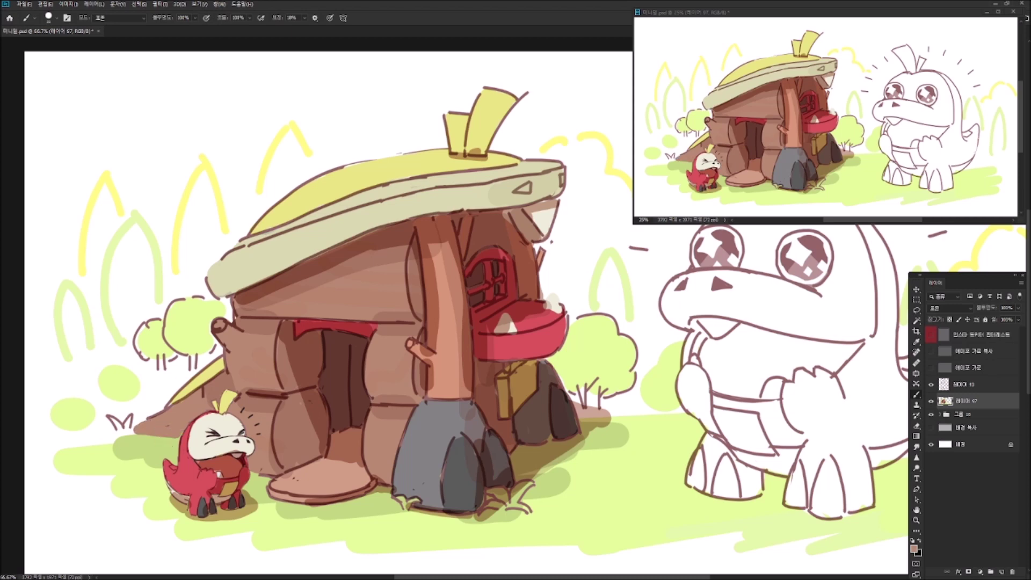
{"action": "left_click", "coordinate": [139, 441], "text": "alt"}
{"action": "left_click_drag", "start_coordinate": [182, 392], "coordinate": [163, 409]}
Paint neutral grey (RGB 158, 158, 158) highlights along the upper edge of the front rock foot.
{"action": "scroll", "coordinate": [484, 432], "scroll_direction": "up", "scroll_amount": 5}
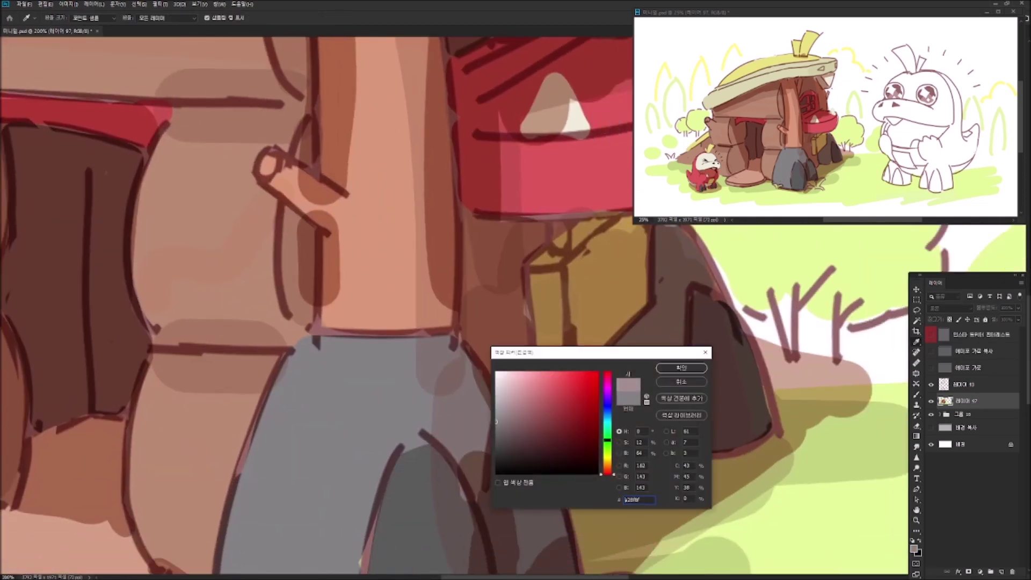
{"action": "left_click_drag", "start_coordinate": [335, 369], "coordinate": [432, 375]}
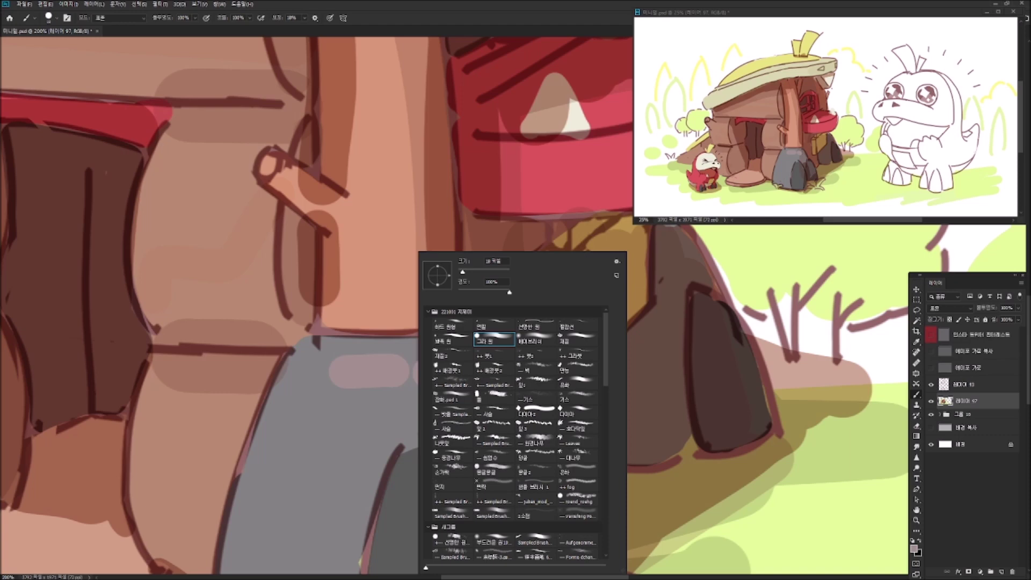
{"action": "left_click", "coordinate": [374, 372], "text": "alt"}
{"action": "left_click", "coordinate": [913, 549]}
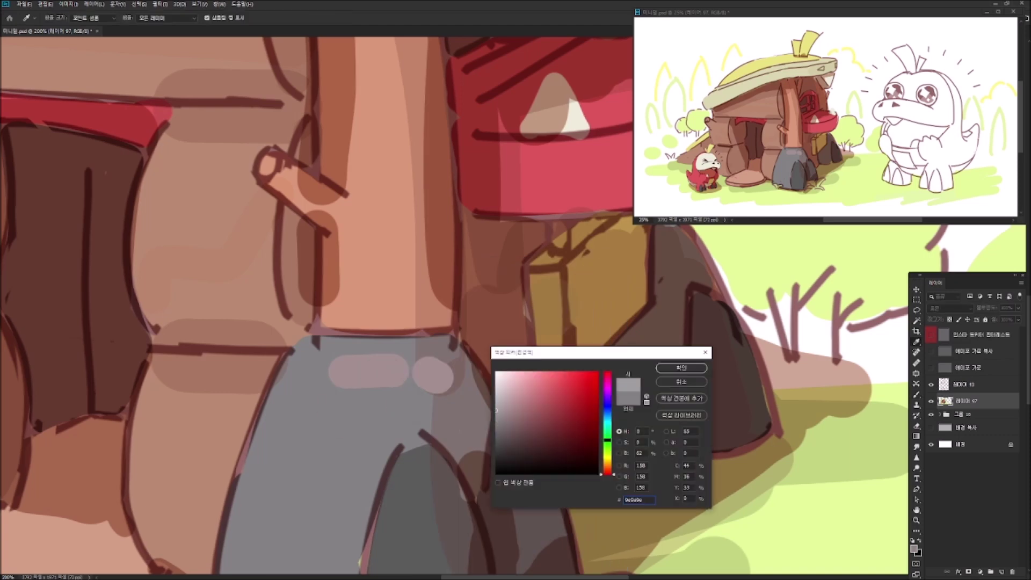
{"action": "key", "text": "Return"}
{"action": "mouse_move", "coordinate": [318, 371]}
{"action": "left_mouse_down"}
{"action": "mouse_move", "coordinate": [443, 373]}
{"action": "mouse_move", "coordinate": [409, 391]}
{"action": "left_mouse_up"}
{"action": "scroll", "coordinate": [430, 376], "scroll_direction": "down", "scroll_amount": 3}
{"action": "left_click_drag", "start_coordinate": [356, 237], "coordinate": [415, 310]}
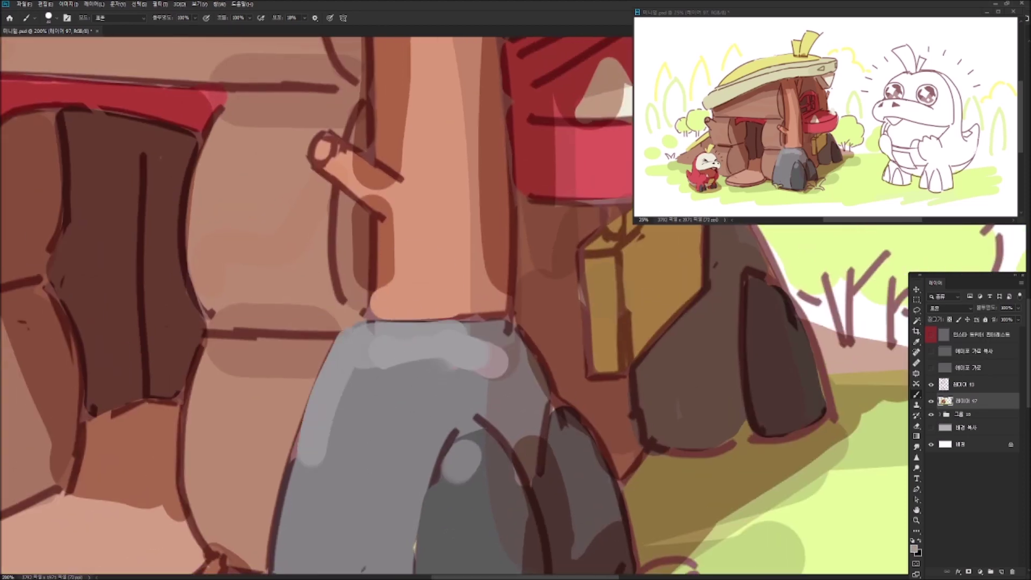
{"action": "scroll", "coordinate": [385, 368], "scroll_direction": "down", "scroll_amount": 3}
{"action": "mouse_move", "coordinate": [299, 466]}
{"action": "left_mouse_down"}
{"action": "mouse_move", "coordinate": [335, 418]}
{"action": "mouse_move", "coordinate": [354, 456]}
{"action": "left_mouse_up"}
Lasso the small grass tuft at the front rock's lower left corner and set its brightness to -66.
{"action": "key", "text": "l"}
{"action": "left_click_drag", "start_coordinate": [414, 431], "coordinate": [379, 448]}
{"action": "key", "text": "ctrl+shift+b"}
{"action": "type", "text": "-66"}
{"action": "key", "text": "Return"}
{"action": "key", "text": "ctrl+d"}
{"action": "key", "text": "b"}
Paint over the outlines of the front rock's base and dark central claw with sampled greys.
{"action": "mouse_move", "coordinate": [327, 419]}
{"action": "left_mouse_down"}
{"action": "mouse_move", "coordinate": [368, 453]}
{"action": "mouse_move", "coordinate": [357, 446]}
{"action": "mouse_move", "coordinate": [397, 424]}
{"action": "left_mouse_up"}
{"action": "left_click", "coordinate": [437, 449], "text": "alt"}
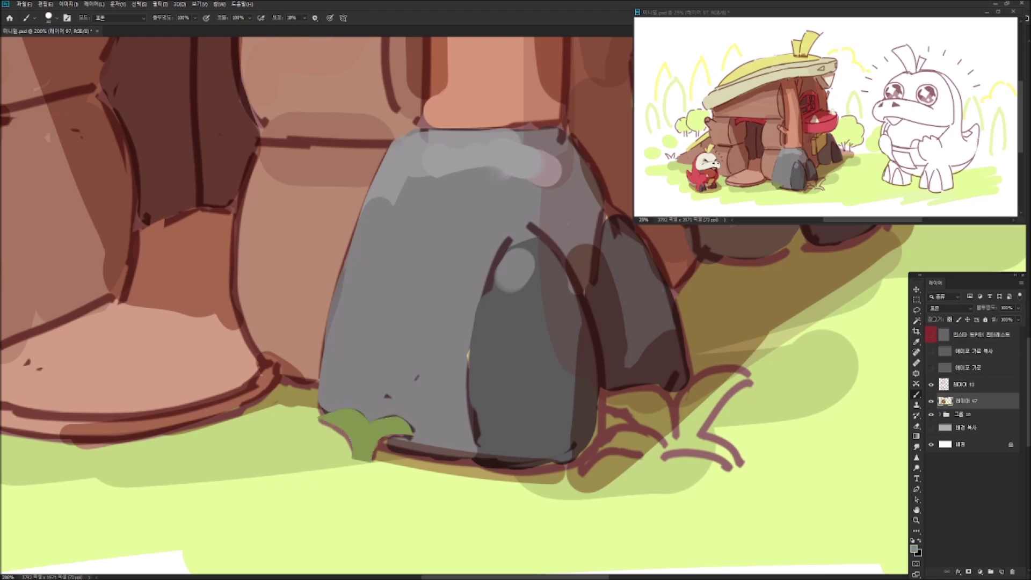
{"action": "mouse_move", "coordinate": [468, 354]}
{"action": "left_mouse_down"}
{"action": "mouse_move", "coordinate": [478, 472]}
{"action": "mouse_move", "coordinate": [483, 459]}
{"action": "mouse_move", "coordinate": [558, 462]}
{"action": "mouse_move", "coordinate": [589, 357]}
{"action": "mouse_move", "coordinate": [583, 451]}
{"action": "left_mouse_up"}
{"action": "left_click", "coordinate": [588, 365], "text": "alt"}
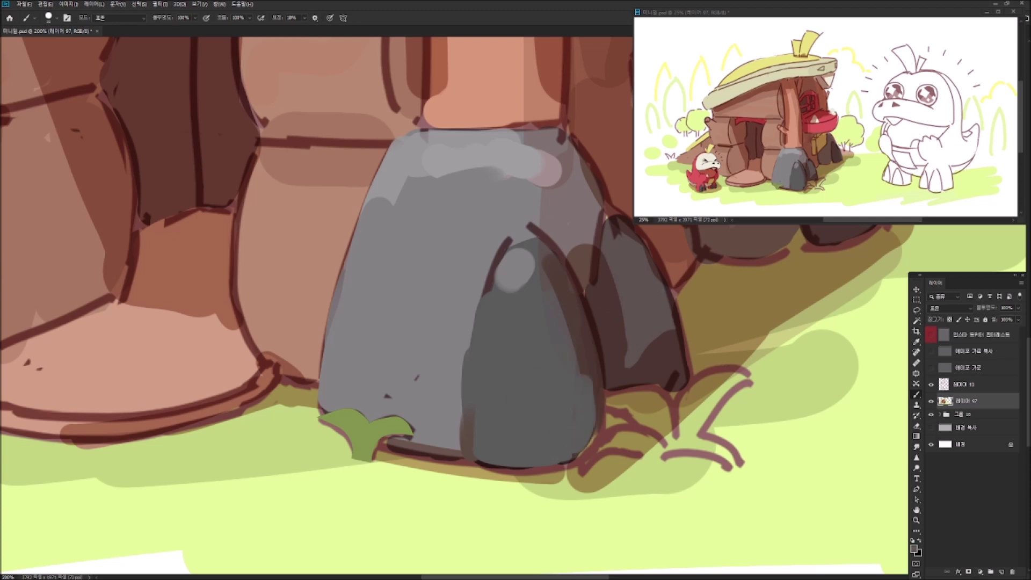
Lasso the grass tuft on the right of the front rock and fill it with dark olive #6b6137.
{"action": "key", "text": "l"}
{"action": "mouse_move", "coordinate": [645, 459]}
{"action": "left_mouse_down"}
{"action": "mouse_move", "coordinate": [654, 430]}
{"action": "mouse_move", "coordinate": [752, 373]}
{"action": "left_mouse_up"}
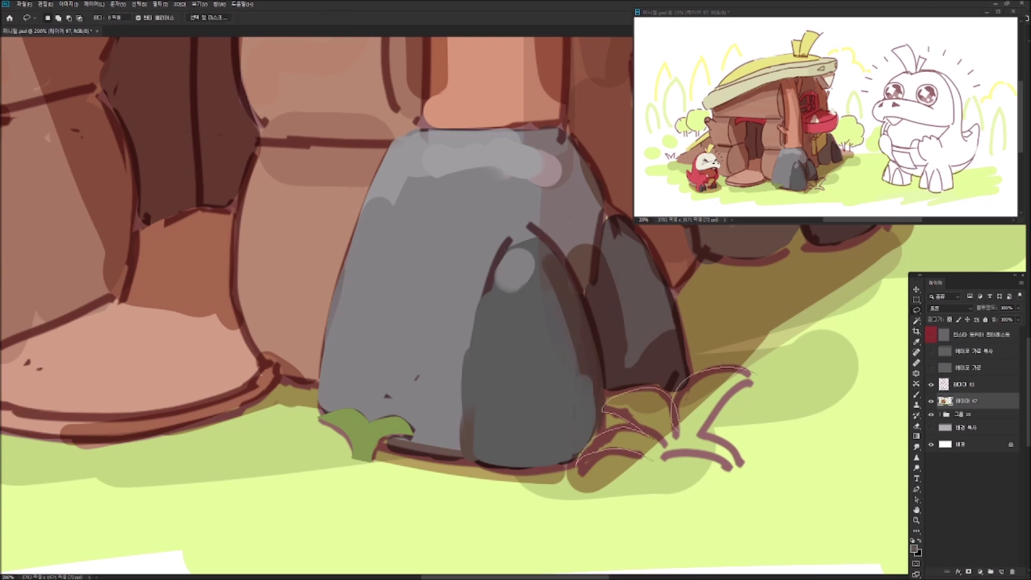
{"action": "left_click_drag", "start_coordinate": [651, 458], "coordinate": [644, 459]}
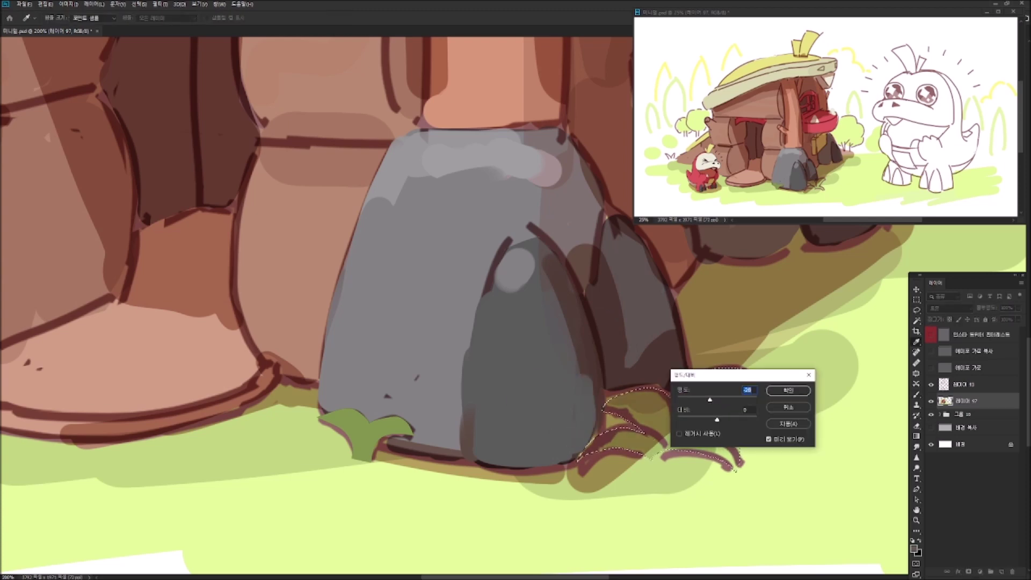
{"action": "key", "text": "Escape"}
{"action": "key", "text": "b"}
{"action": "left_click", "coordinate": [914, 549]}
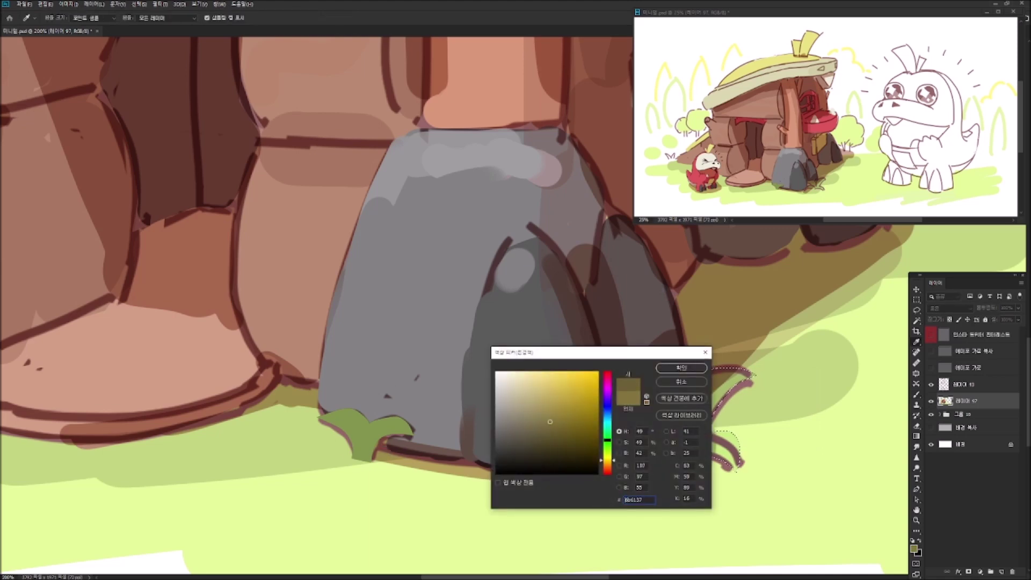
{"action": "key", "text": "Return"}
{"action": "key", "text": "alt+BackSpace"}
{"action": "key", "text": "ctrl+z"}
{"action": "key", "text": "ctrl+shift+z"}
Blend lighter grey into the tip of the dark claw and sample greys around the rock's base.
{"action": "mouse_move", "coordinate": [519, 274]}
{"action": "left_mouse_down"}
{"action": "mouse_move", "coordinate": [530, 322]}
{"action": "mouse_move", "coordinate": [537, 288]}
{"action": "mouse_move", "coordinate": [533, 323]}
{"action": "mouse_move", "coordinate": [561, 309]}
{"action": "mouse_move", "coordinate": [569, 333]}
{"action": "left_mouse_up"}
{"action": "left_click", "coordinate": [534, 322], "text": "alt"}
{"action": "left_click", "coordinate": [451, 485], "text": "alt"}
{"action": "left_click", "coordinate": [457, 489], "text": "alt"}
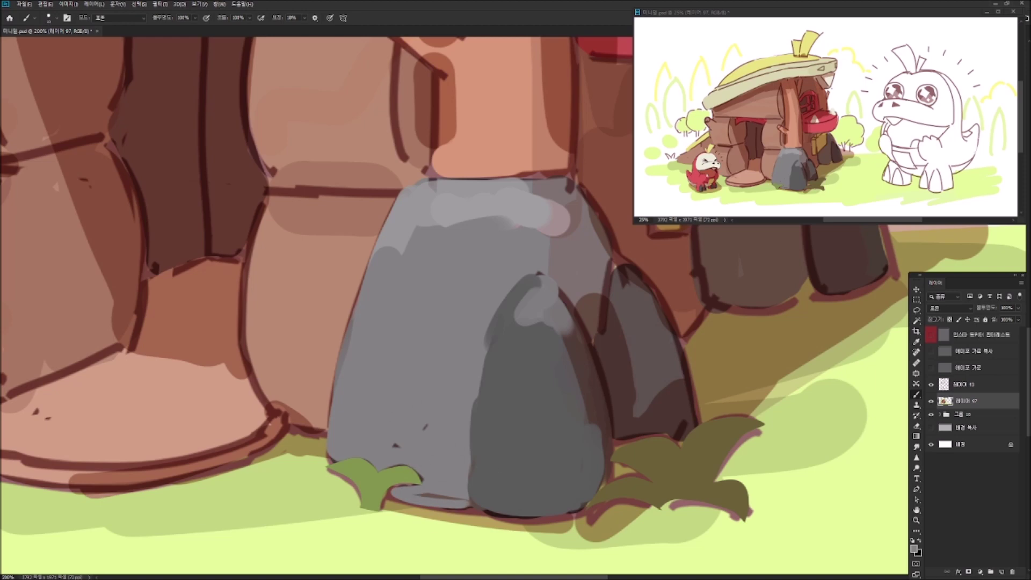
Paint small light yellow-green grass bumps along the bottom edge of the front rock.
{"action": "scroll", "coordinate": [457, 489], "scroll_direction": "down", "scroll_amount": 3}
{"action": "left_click", "coordinate": [424, 457], "text": "alt"}
{"action": "left_click_drag", "start_coordinate": [417, 414], "coordinate": [448, 421]}
{"action": "scroll", "coordinate": [457, 419], "scroll_direction": "up", "scroll_amount": 6}
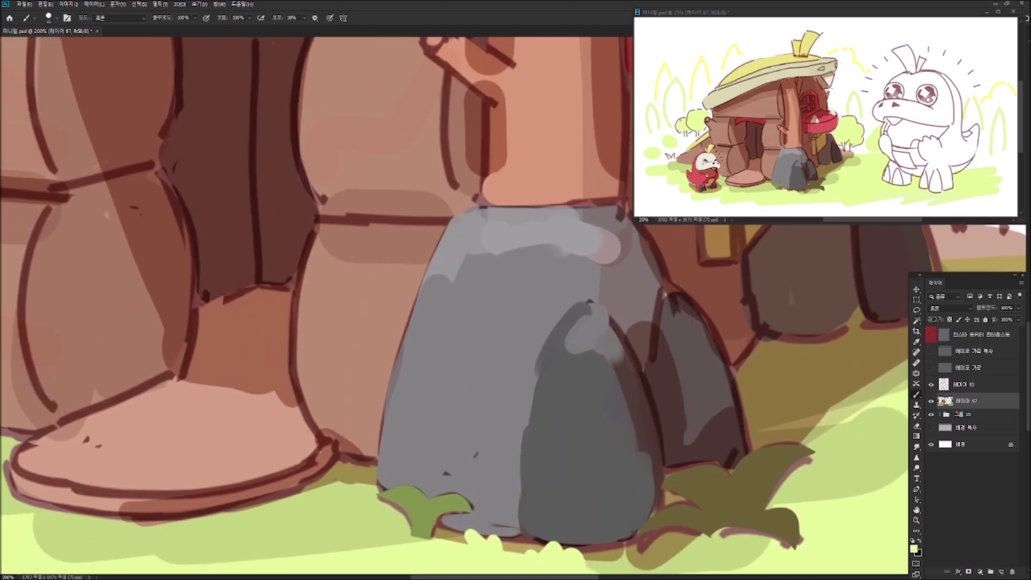
Repaint the front rock's upper right edge in sampled greys and add brownish-grey patches across its face.
{"action": "scroll", "coordinate": [457, 376], "scroll_direction": "up", "scroll_amount": 1}
{"action": "left_click", "coordinate": [480, 339], "text": "alt"}
{"action": "left_click_drag", "start_coordinate": [518, 296], "coordinate": [559, 309]}
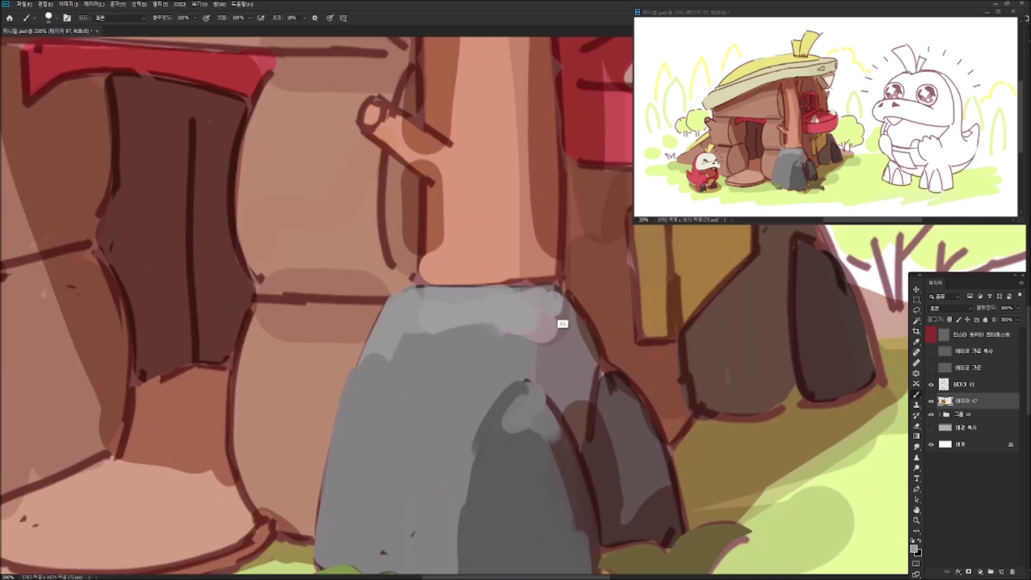
{"action": "left_click", "coordinate": [564, 357], "text": "alt"}
{"action": "left_click_drag", "start_coordinate": [529, 343], "coordinate": [529, 381]}
{"action": "left_click_drag", "start_coordinate": [400, 408], "coordinate": [446, 483]}
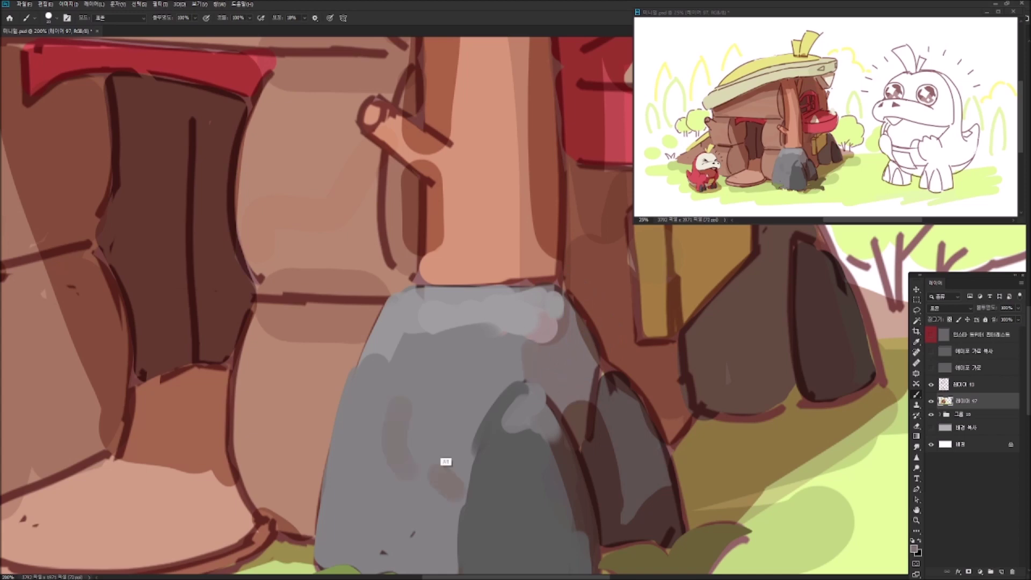
Extend the grey rock up around the pillar's base and paint over the pillar's lower outlines with sampled wood browns.
{"action": "scroll", "coordinate": [428, 485], "scroll_direction": "up", "scroll_amount": 3}
{"action": "left_click_drag", "start_coordinate": [392, 378], "coordinate": [467, 378]}
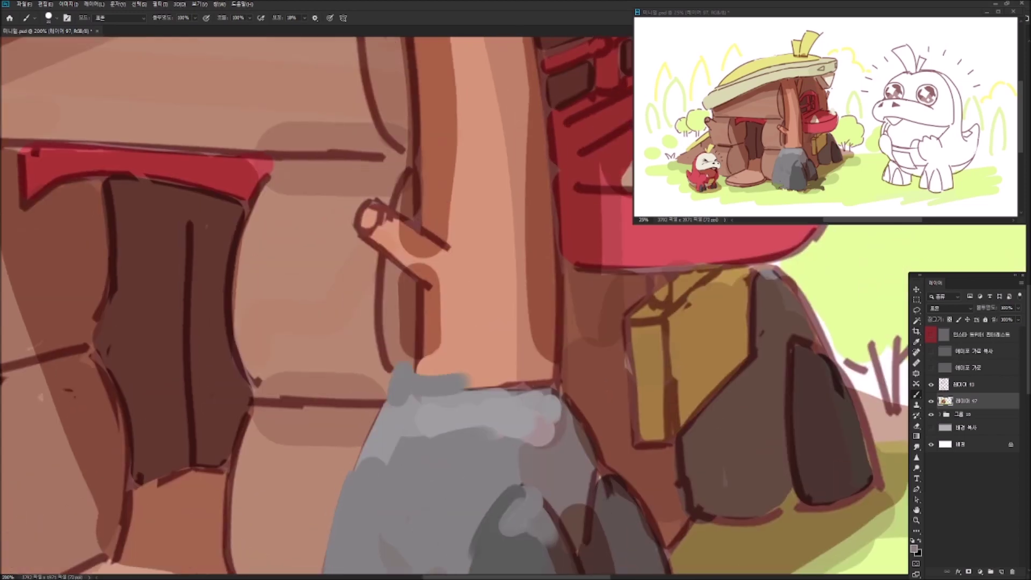
{"action": "left_click", "coordinate": [430, 336], "text": "alt"}
{"action": "mouse_move", "coordinate": [428, 306]}
{"action": "left_mouse_down"}
{"action": "mouse_move", "coordinate": [428, 371]}
{"action": "mouse_move", "coordinate": [418, 375]}
{"action": "left_mouse_up"}
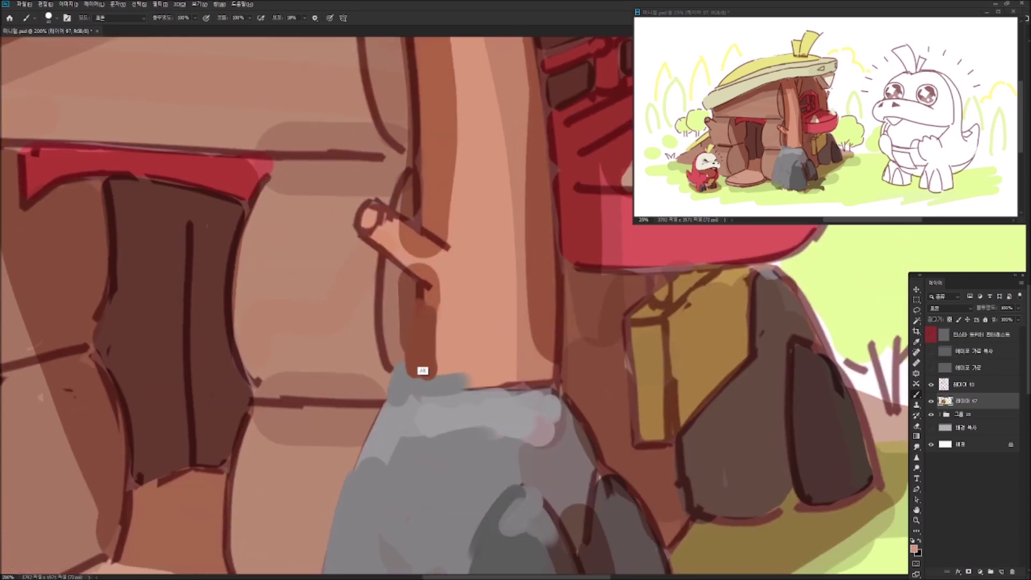
{"action": "left_click_drag", "start_coordinate": [437, 306], "coordinate": [437, 375]}
{"action": "left_click_drag", "start_coordinate": [456, 236], "coordinate": [456, 377]}
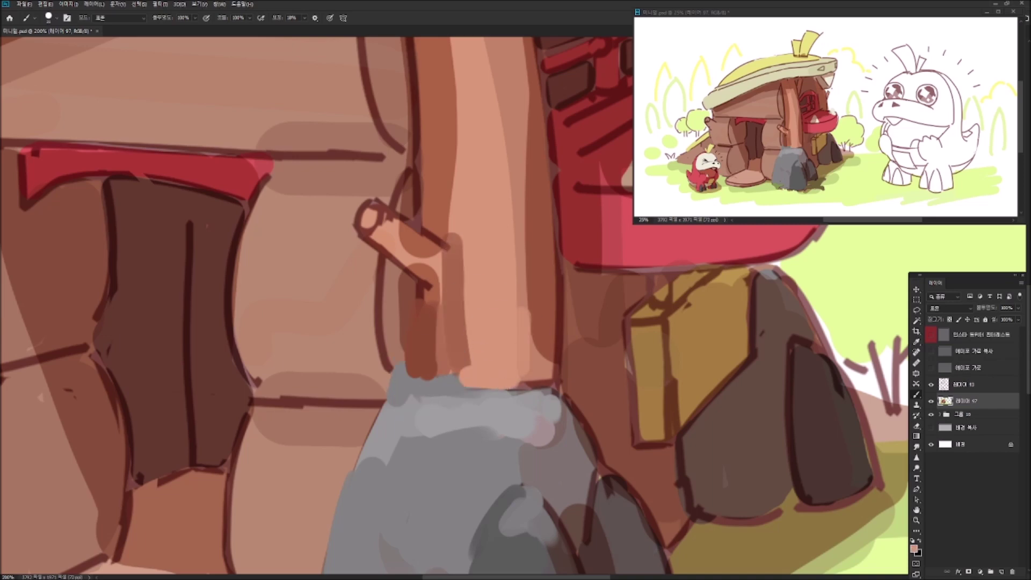
{"action": "left_click_drag", "start_coordinate": [496, 360], "coordinate": [416, 419]}
{"action": "left_click_drag", "start_coordinate": [478, 328], "coordinate": [480, 432]}
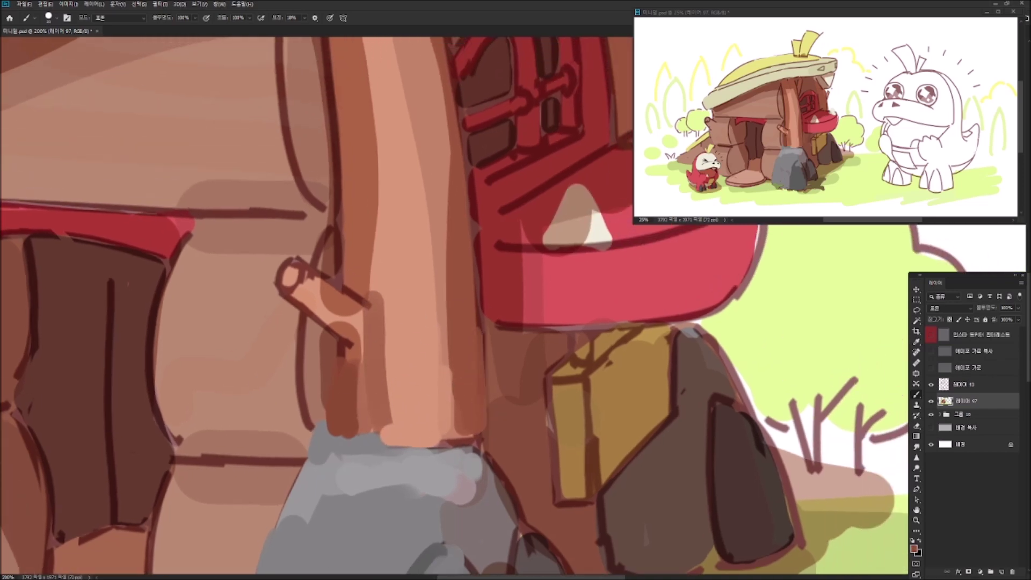
Finish the pillar's lower right edge in brown and extend the grey rock up beside it with a sampled rock tone.
{"action": "left_click_drag", "start_coordinate": [486, 517], "coordinate": [468, 428]}
{"action": "left_click", "coordinate": [453, 349], "text": "alt"}
{"action": "left_click_drag", "start_coordinate": [480, 382], "coordinate": [498, 441]}
{"action": "mouse_move", "coordinate": [432, 457]}
{"action": "left_mouse_down"}
{"action": "mouse_move", "coordinate": [400, 383]}
{"action": "mouse_move", "coordinate": [411, 314]}
{"action": "left_mouse_up"}
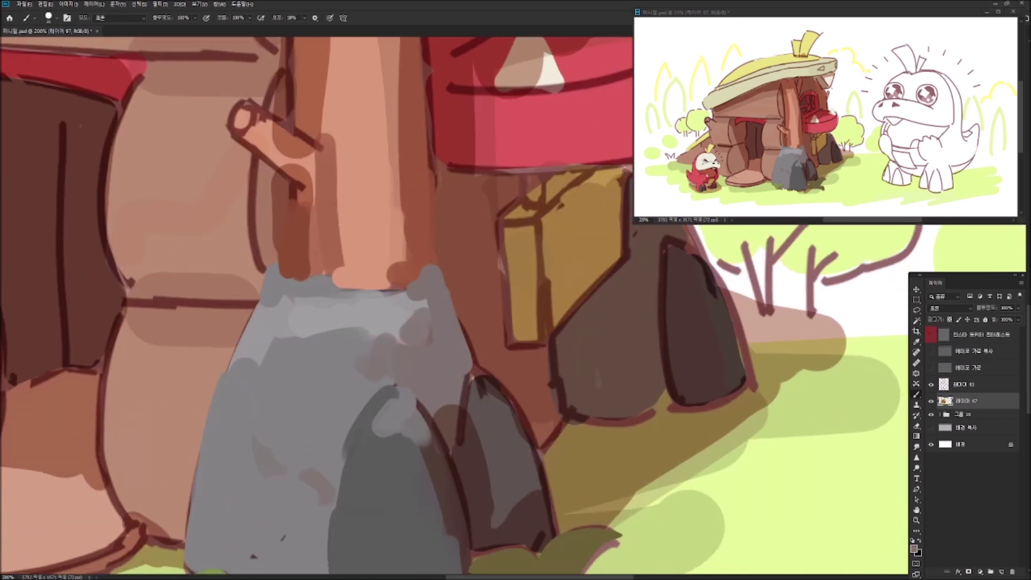
Repaint the lower edges of the dark front rock and add lighter grey patches to the small rock beside it.
{"action": "mouse_move", "coordinate": [474, 475]}
{"action": "left_mouse_down"}
{"action": "mouse_move", "coordinate": [484, 400]}
{"action": "mouse_move", "coordinate": [496, 397]}
{"action": "mouse_move", "coordinate": [399, 332]}
{"action": "left_mouse_up"}
{"action": "left_click_drag", "start_coordinate": [364, 389], "coordinate": [347, 335]}
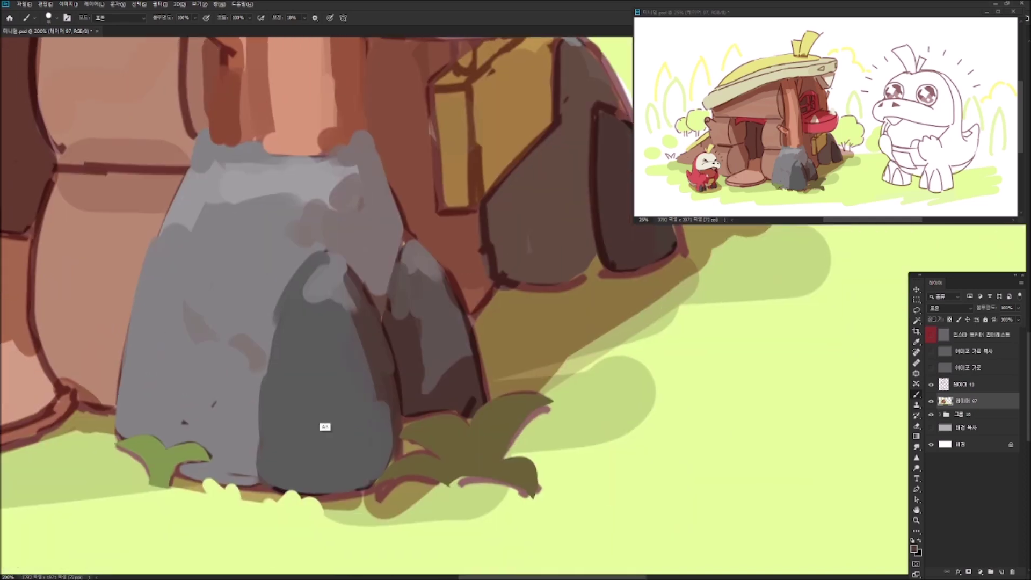
{"action": "scroll", "coordinate": [323, 486], "scroll_direction": "up", "scroll_amount": 10}
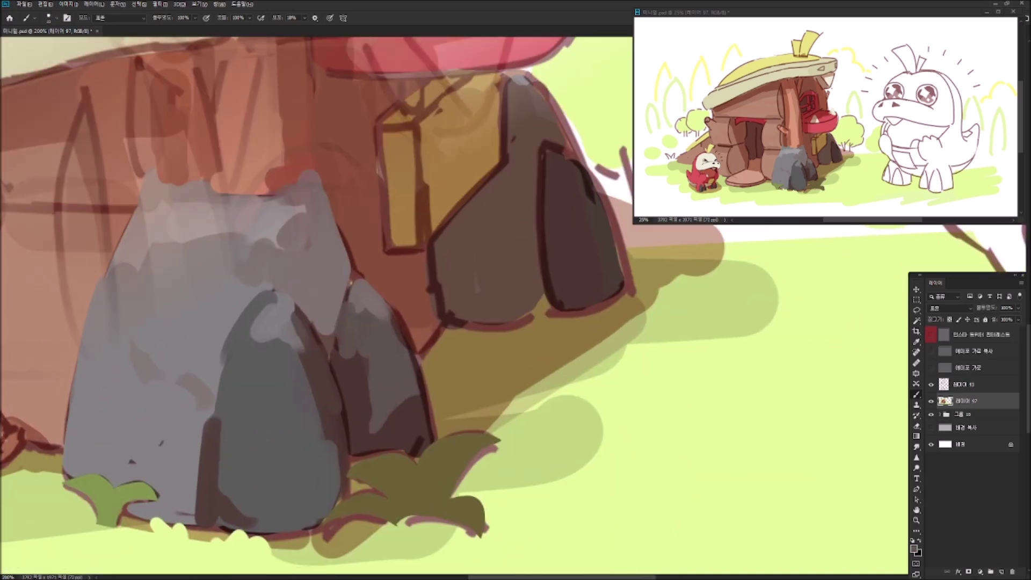
Fill out the bush beside the house over its outline in sampled light yellow-green and add small round dots beside it.
{"action": "left_click", "coordinate": [517, 312], "text": "alt"}
{"action": "left_click_drag", "start_coordinate": [617, 343], "coordinate": [398, 263]}
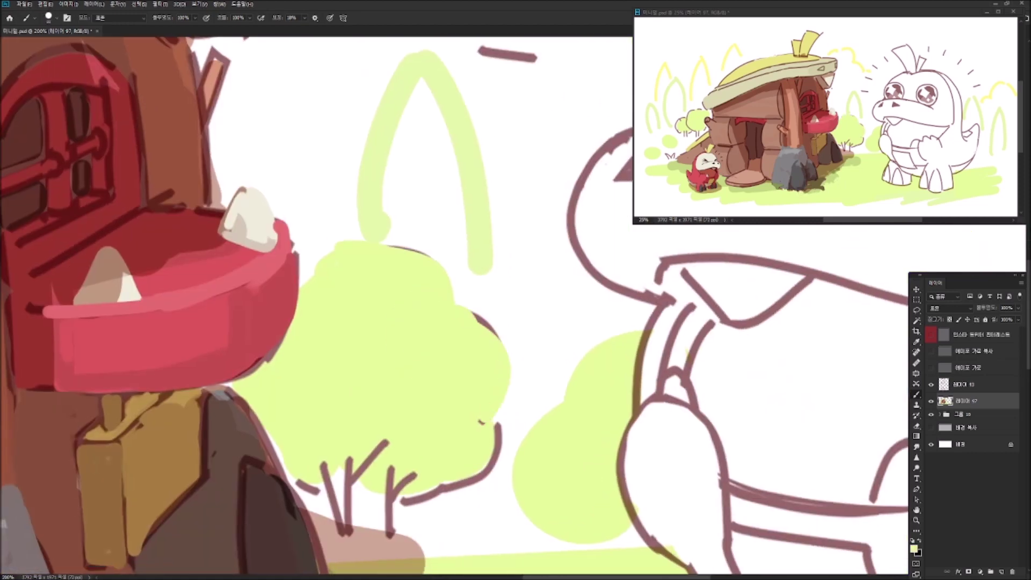
{"action": "left_click", "coordinate": [536, 387]}
{"action": "left_click", "coordinate": [529, 342]}
{"action": "scroll", "coordinate": [410, 294], "scroll_direction": "up", "scroll_amount": 3}
{"action": "scroll", "coordinate": [438, 361], "scroll_direction": "up", "scroll_amount": 2}
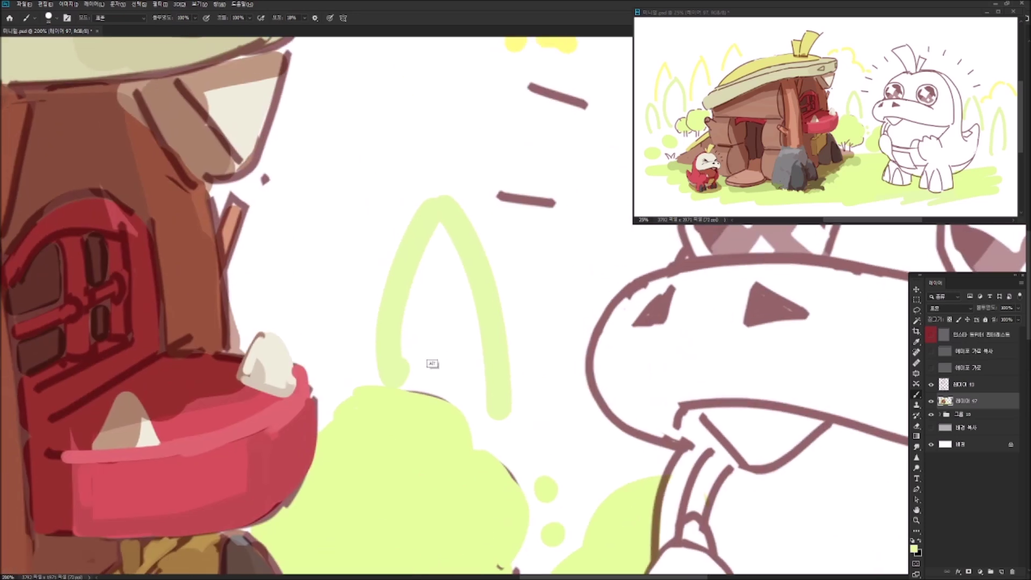
Add curved green strokes above the bushes, extend the foliage over the branches and give the grass and its shadow bumpy edges.
{"action": "left_click_drag", "start_coordinate": [376, 376], "coordinate": [235, 292]}
{"action": "mouse_move", "coordinate": [380, 335]}
{"action": "left_mouse_down"}
{"action": "mouse_move", "coordinate": [437, 386]}
{"action": "mouse_move", "coordinate": [492, 379]}
{"action": "left_mouse_up"}
{"action": "left_click_drag", "start_coordinate": [492, 379], "coordinate": [543, 221]}
{"action": "left_click_drag", "start_coordinate": [427, 323], "coordinate": [370, 396]}
{"action": "mouse_move", "coordinate": [385, 457]}
{"action": "left_mouse_down"}
{"action": "mouse_move", "coordinate": [418, 442]}
{"action": "mouse_move", "coordinate": [456, 451]}
{"action": "left_mouse_up"}
{"action": "left_click_drag", "start_coordinate": [430, 451], "coordinate": [403, 376]}
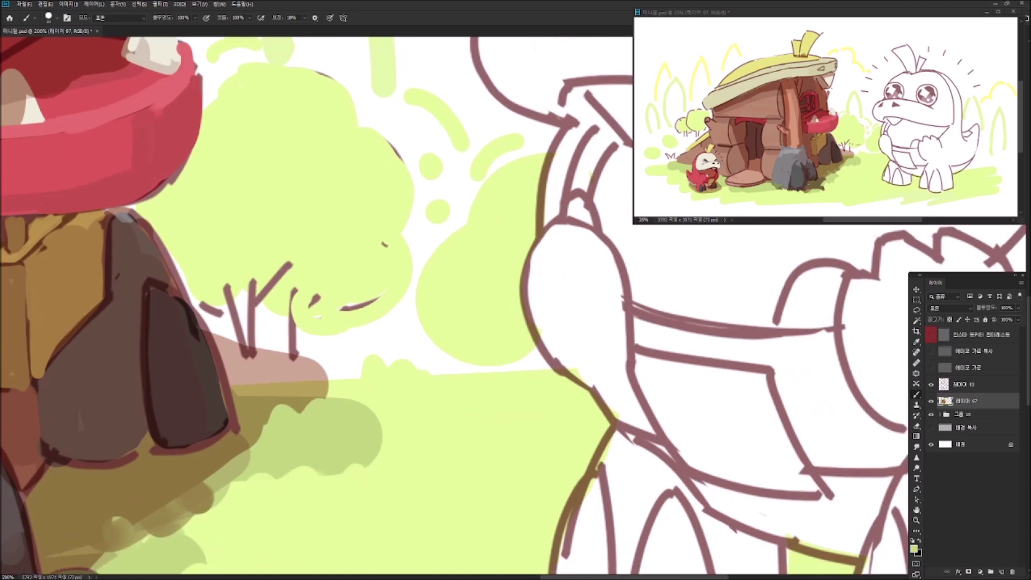
Give the brown ground patches and shadow behind the house scalloped edges using sampled tones.
{"action": "left_click_drag", "start_coordinate": [245, 384], "coordinate": [297, 376]}
{"action": "left_click", "coordinate": [245, 353], "text": "alt"}
{"action": "left_click_drag", "start_coordinate": [241, 351], "coordinate": [307, 350]}
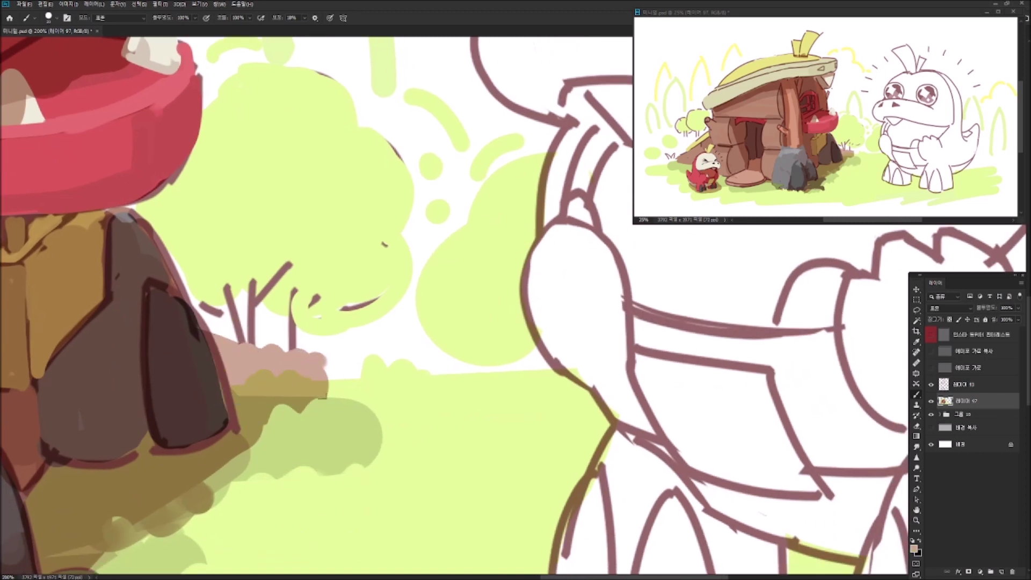
{"action": "left_click_drag", "start_coordinate": [150, 421], "coordinate": [411, 421]}
{"action": "left_click", "coordinate": [419, 425], "text": "alt"}
{"action": "mouse_move", "coordinate": [475, 449]}
{"action": "left_mouse_down"}
{"action": "mouse_move", "coordinate": [376, 461]}
{"action": "mouse_move", "coordinate": [310, 529]}
{"action": "left_mouse_up"}
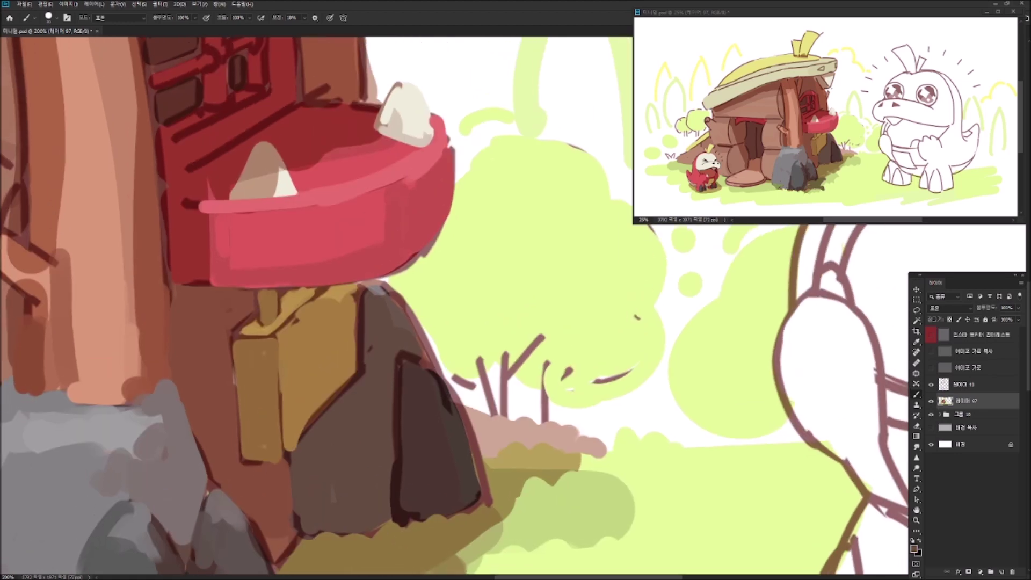
Paint over the back dark rock's inner outlines and add greyish highlights to its top and face.
{"action": "mouse_move", "coordinate": [404, 371]}
{"action": "left_mouse_down"}
{"action": "mouse_move", "coordinate": [433, 389]}
{"action": "mouse_move", "coordinate": [453, 444]}
{"action": "left_mouse_up"}
{"action": "left_click_drag", "start_coordinate": [483, 533], "coordinate": [515, 465]}
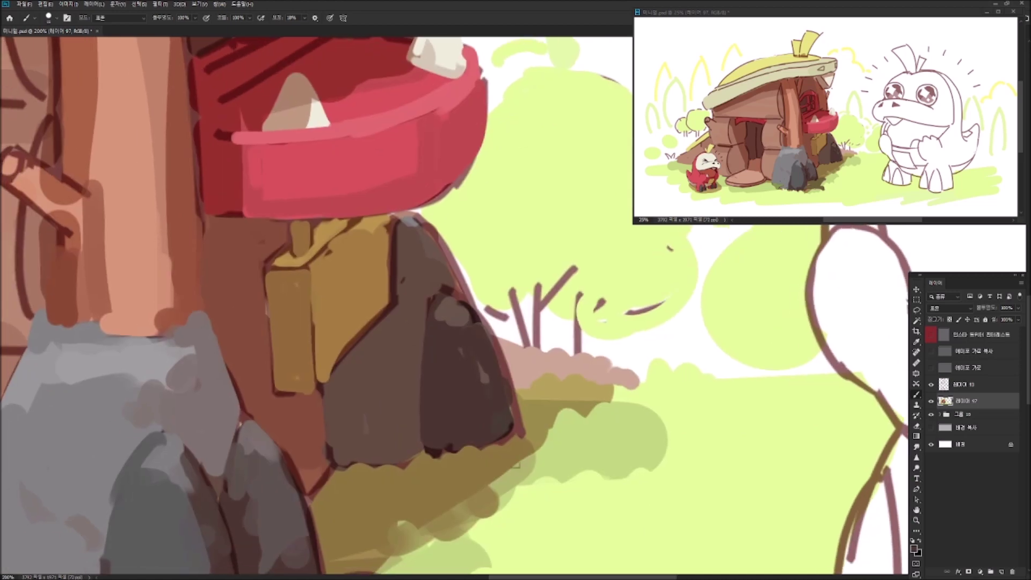
{"action": "left_click_drag", "start_coordinate": [445, 376], "coordinate": [524, 451]}
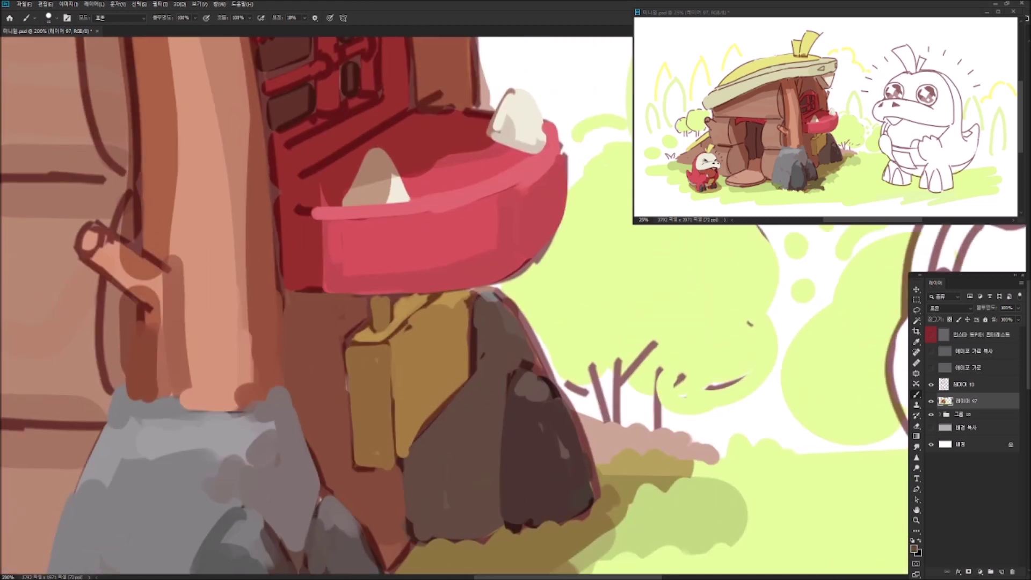
Paint over the outlines of the yellow block under the balcony with its sampled ochre.
{"action": "left_click_drag", "start_coordinate": [475, 349], "coordinate": [525, 375]}
{"action": "left_click", "coordinate": [413, 392], "text": "alt"}
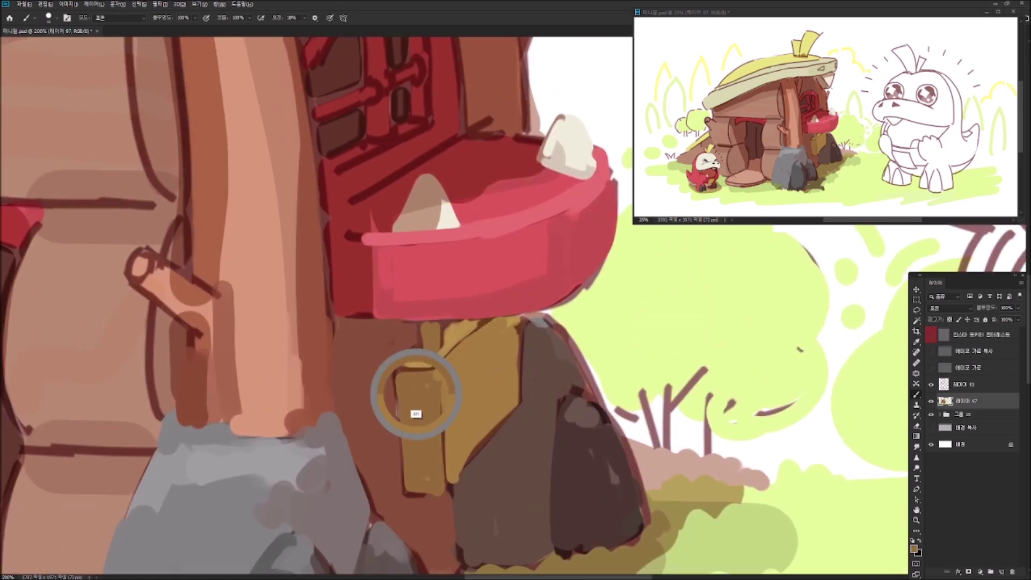
{"action": "left_click_drag", "start_coordinate": [398, 365], "coordinate": [400, 440]}
Repaint the red window's crossbars and right inner frame with sampled reds, covering the sketch lines.
{"action": "left_click_drag", "start_coordinate": [422, 157], "coordinate": [438, 398]}
{"action": "left_click", "coordinate": [438, 399], "text": "alt"}
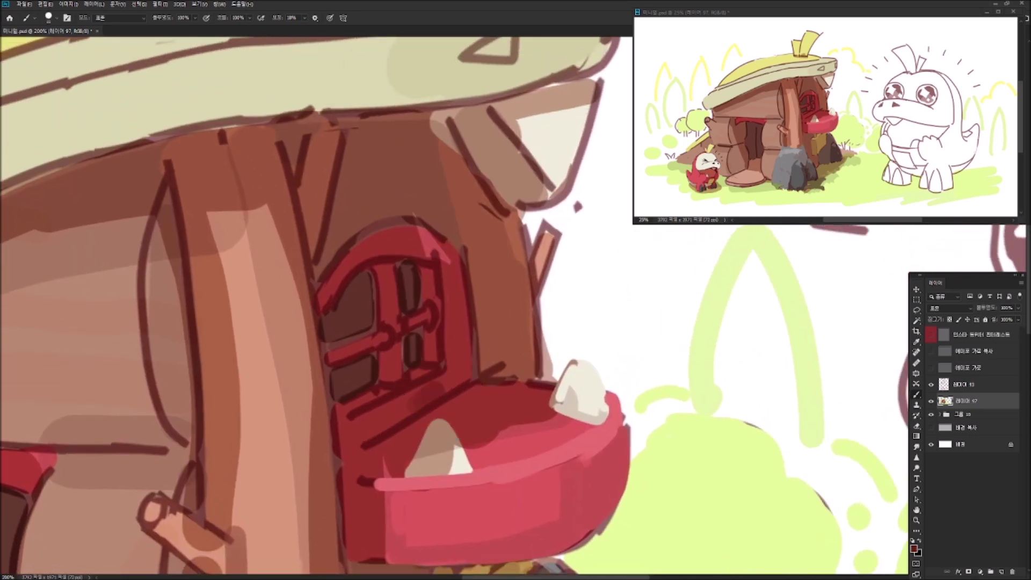
{"action": "scroll", "coordinate": [349, 306], "scroll_direction": "up", "scroll_amount": 2}
{"action": "mouse_move", "coordinate": [469, 395]}
{"action": "left_mouse_down"}
{"action": "mouse_move", "coordinate": [438, 301]}
{"action": "mouse_move", "coordinate": [341, 319]}
{"action": "mouse_move", "coordinate": [322, 362]}
{"action": "left_mouse_up"}
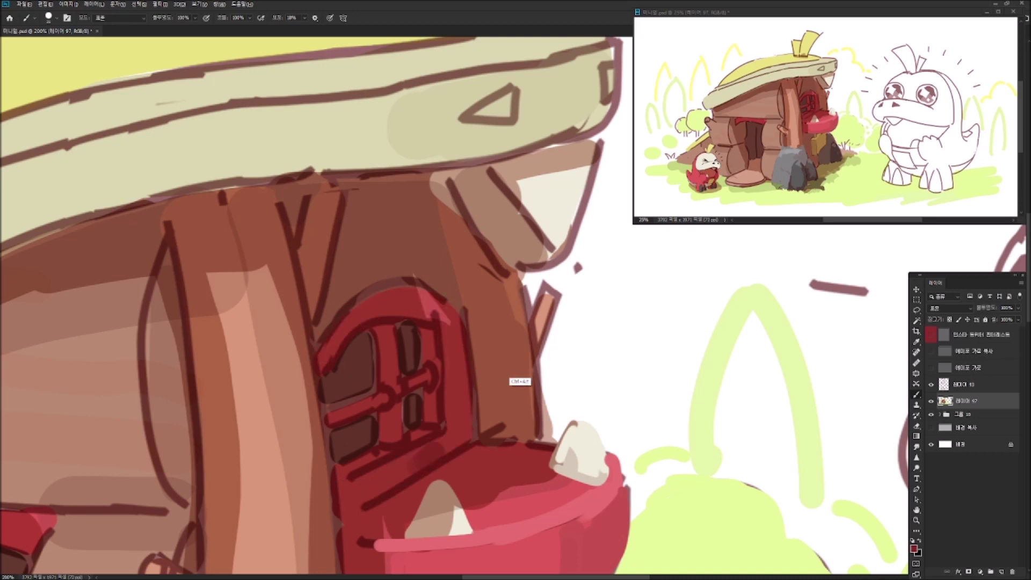
{"action": "key", "text": "ctrl+alt+z"}
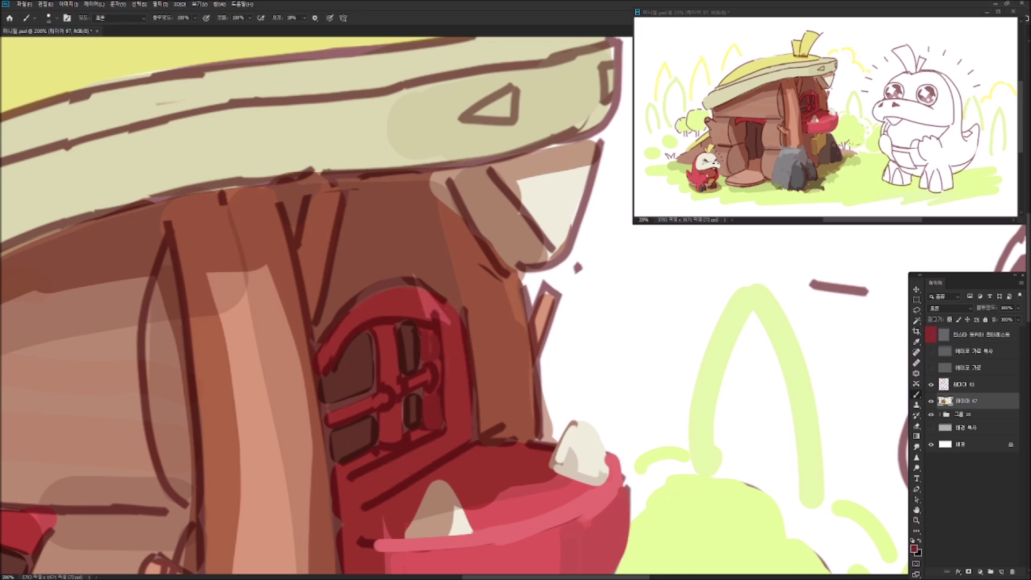
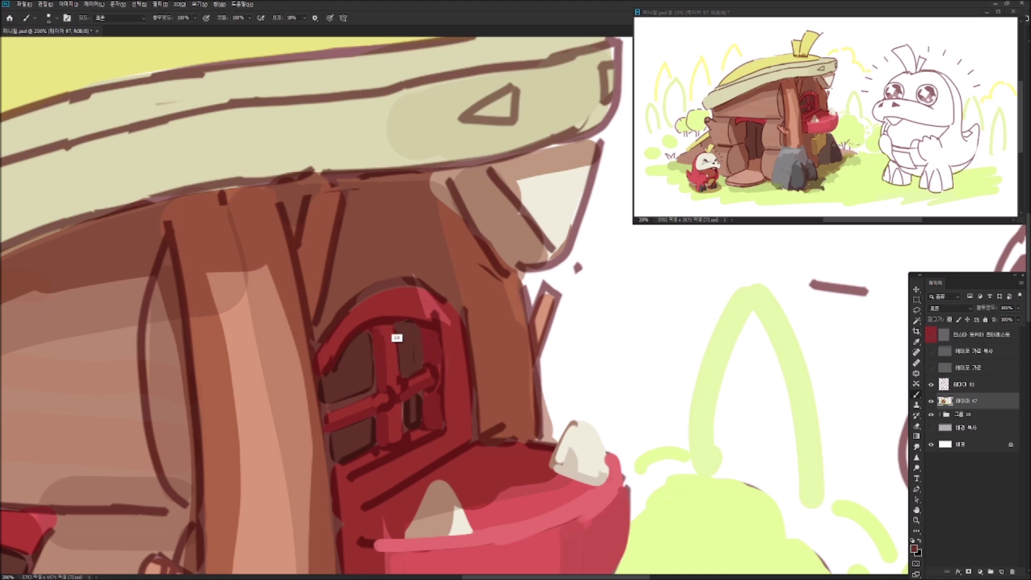
Paint a lighter red edge along the window's arch and clean up the dark lines around its sill.
{"action": "key", "text": "ctrl+shift+z"}
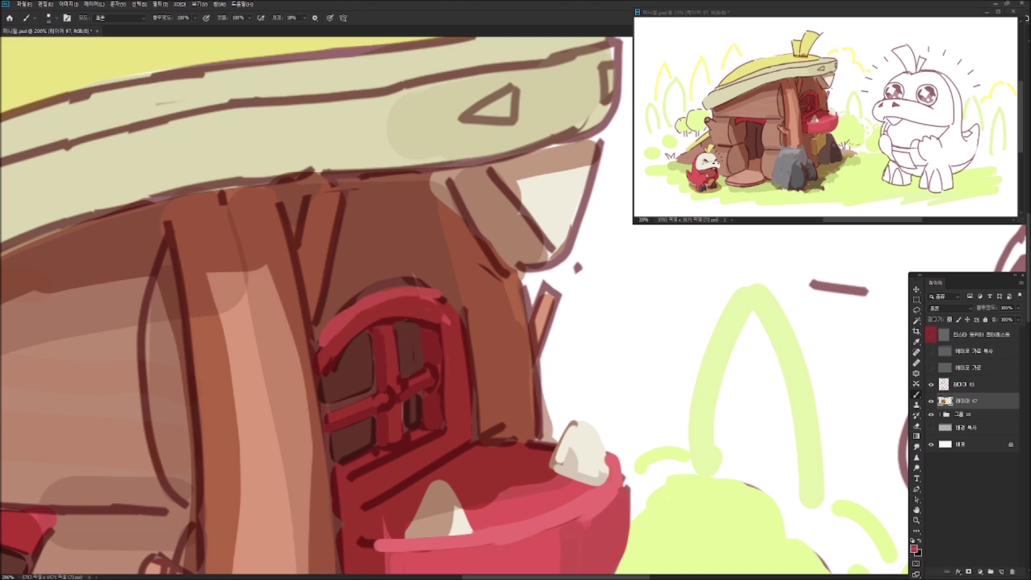
{"action": "key", "text": "ctrl+z"}
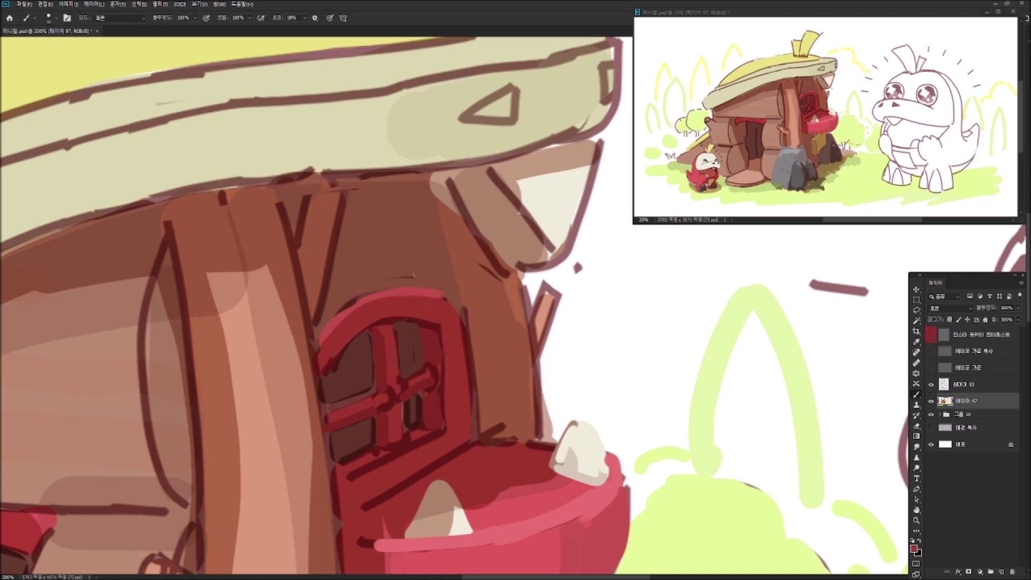
{"action": "left_click_drag", "start_coordinate": [418, 440], "coordinate": [442, 392]}
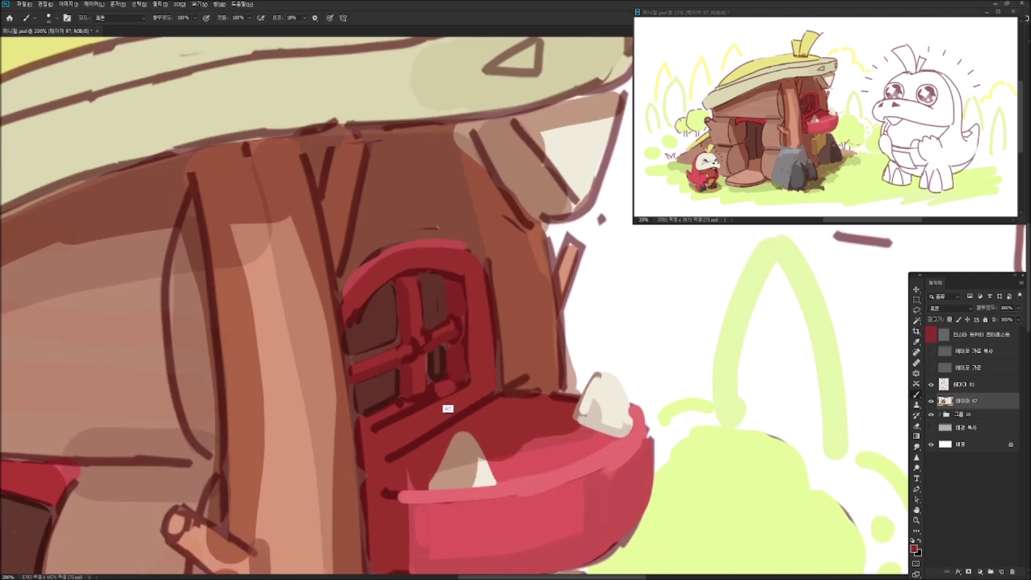
{"action": "left_click_drag", "start_coordinate": [376, 429], "coordinate": [438, 393]}
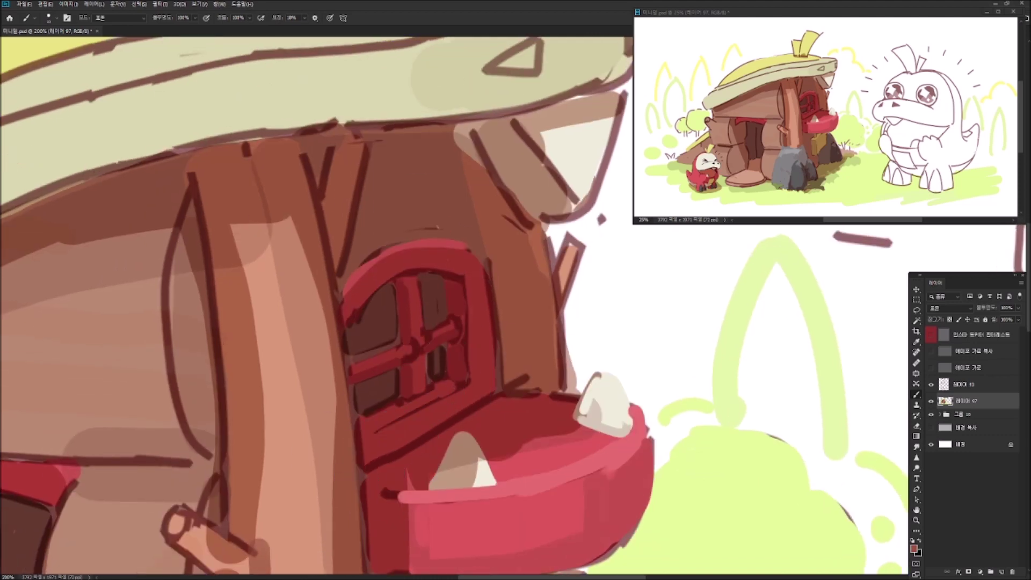
Rotate the canvas, brush long graded wood tones along the pillar, and turn the canvas back upright.
{"action": "key", "text": "r"}
{"action": "left_click_drag", "start_coordinate": [437, 393], "coordinate": [570, 405]}
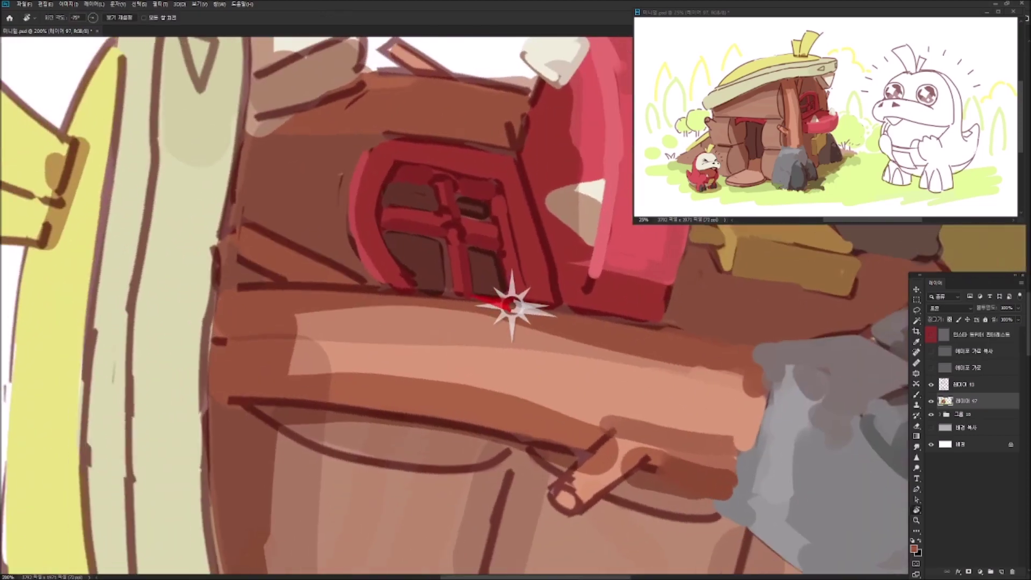
{"action": "key", "text": "b"}
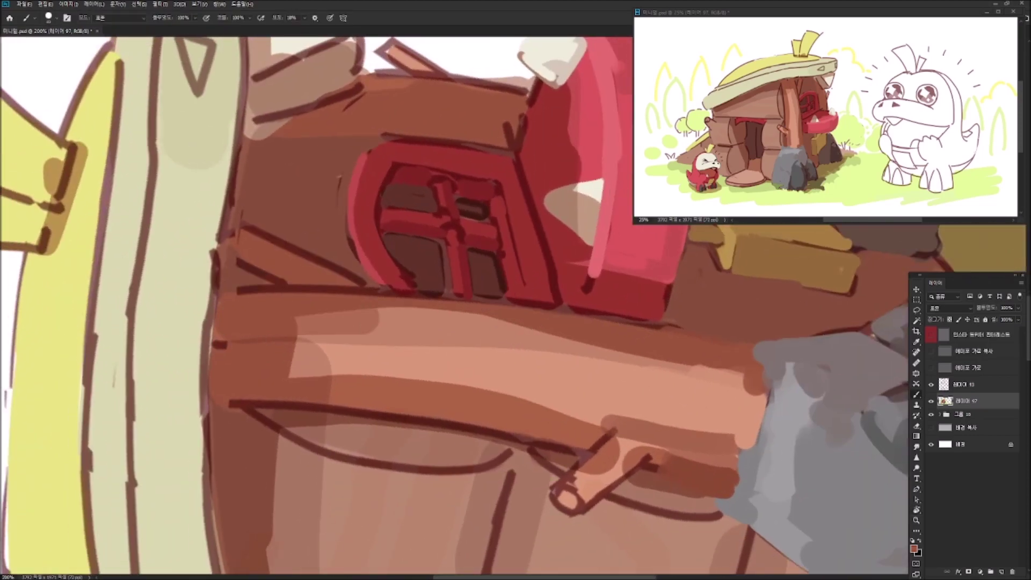
{"action": "left_click_drag", "start_coordinate": [370, 328], "coordinate": [553, 323]}
{"action": "left_click_drag", "start_coordinate": [322, 363], "coordinate": [655, 365]}
{"action": "left_click_drag", "start_coordinate": [406, 395], "coordinate": [639, 400]}
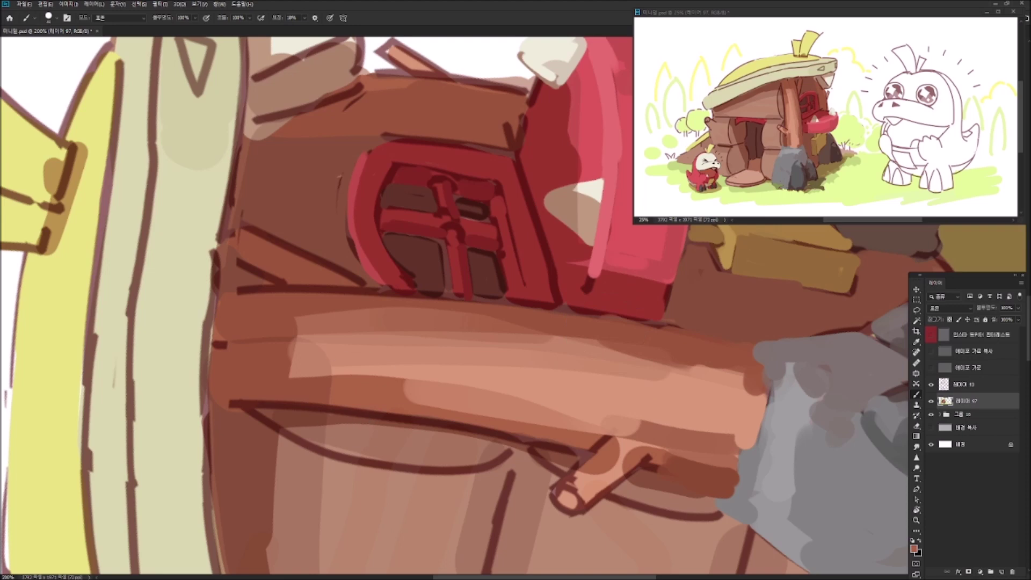
{"action": "key", "text": "r"}
{"action": "left_click_drag", "start_coordinate": [423, 352], "coordinate": [408, 344]}
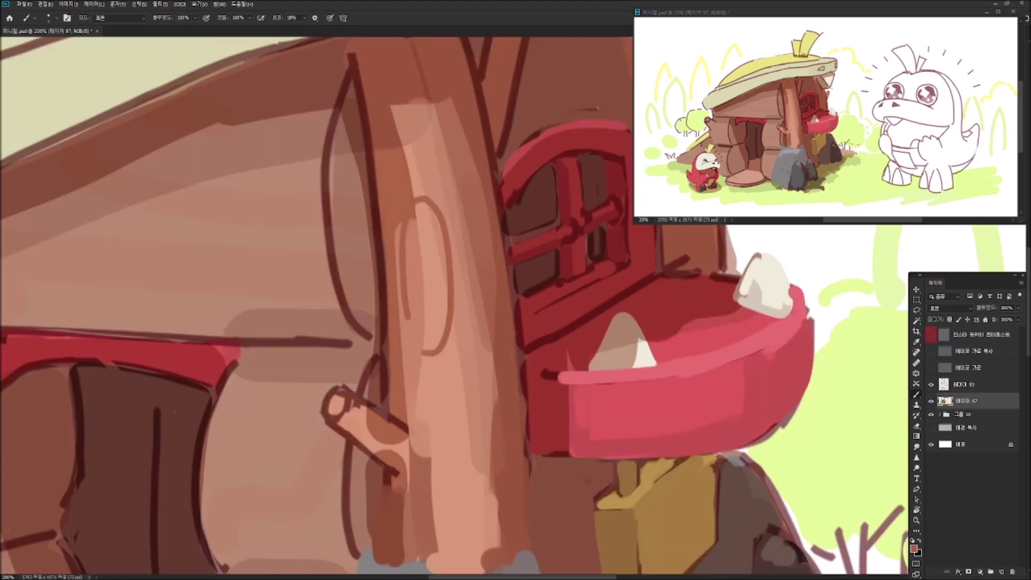
Draw an oval knot and curved wood grain on the pillar and repaint the branch stub and the pillar's lower edges.
{"action": "left_click_drag", "start_coordinate": [411, 252], "coordinate": [424, 339]}
{"action": "mouse_move", "coordinate": [408, 113]}
{"action": "left_mouse_down"}
{"action": "mouse_move", "coordinate": [381, 345]}
{"action": "mouse_move", "coordinate": [427, 445]}
{"action": "left_mouse_up"}
{"action": "mouse_move", "coordinate": [354, 425]}
{"action": "left_mouse_down"}
{"action": "mouse_move", "coordinate": [402, 462]}
{"action": "mouse_move", "coordinate": [400, 442]}
{"action": "left_mouse_up"}
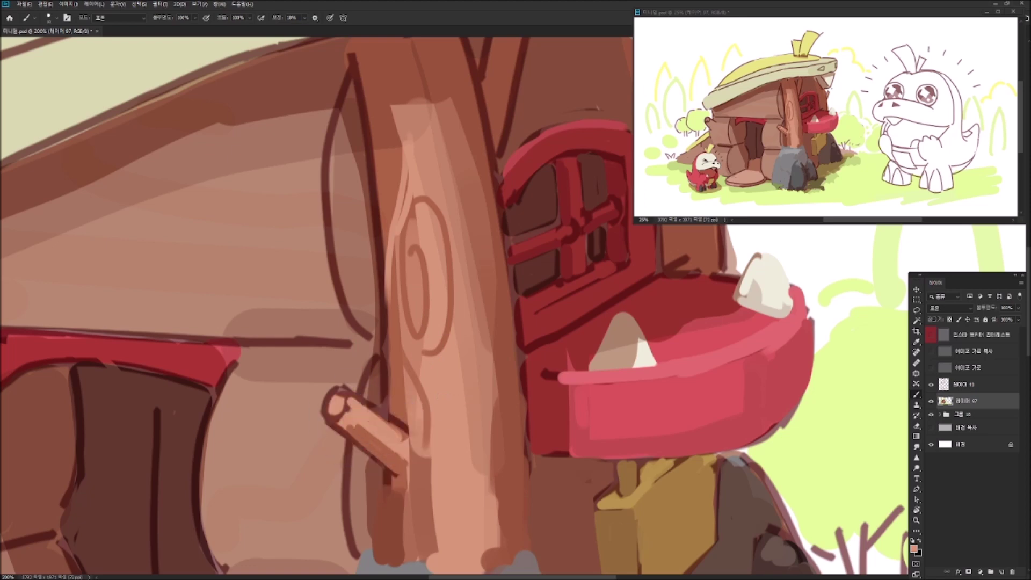
{"action": "scroll", "coordinate": [457, 306], "scroll_direction": "down", "scroll_amount": 5}
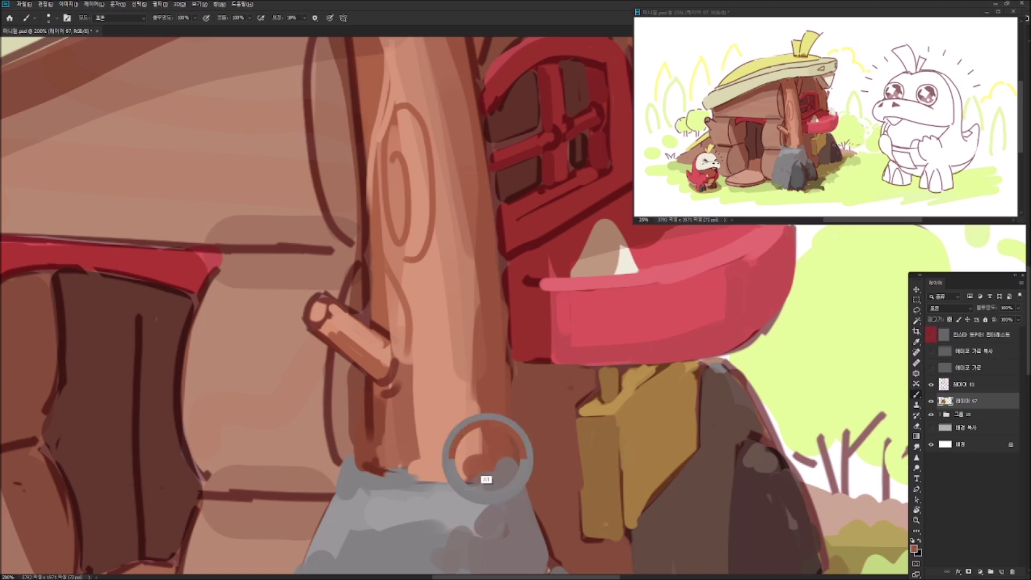
{"action": "scroll", "coordinate": [456, 306], "scroll_direction": "up", "scroll_amount": 7}
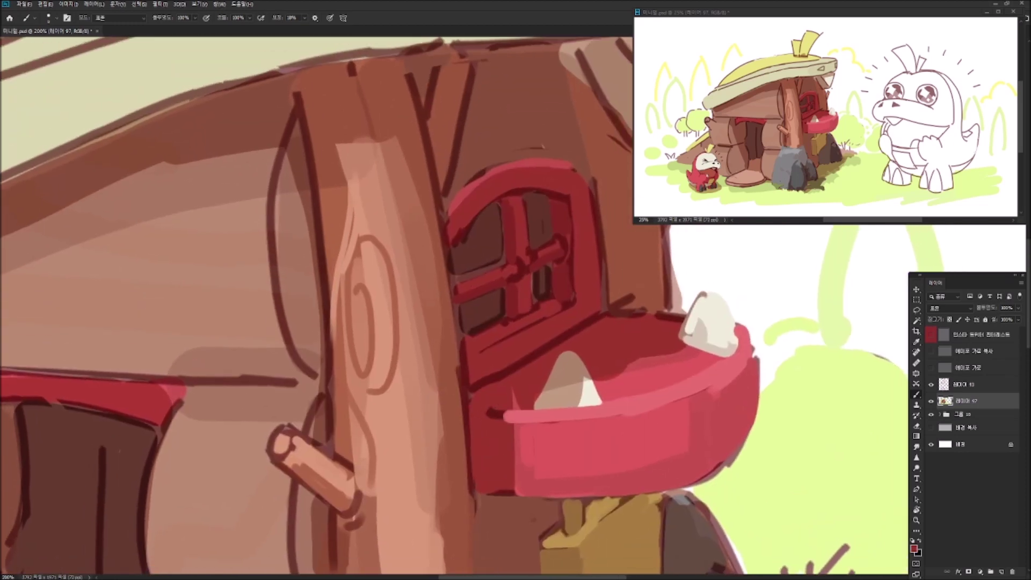
Repaint the pillar's upper edge and the adjoining log end in sampled browns, and draw a dark crack on the log.
{"action": "scroll", "coordinate": [418, 426], "scroll_direction": "up", "scroll_amount": 5}
{"action": "left_click", "coordinate": [419, 424], "text": "alt"}
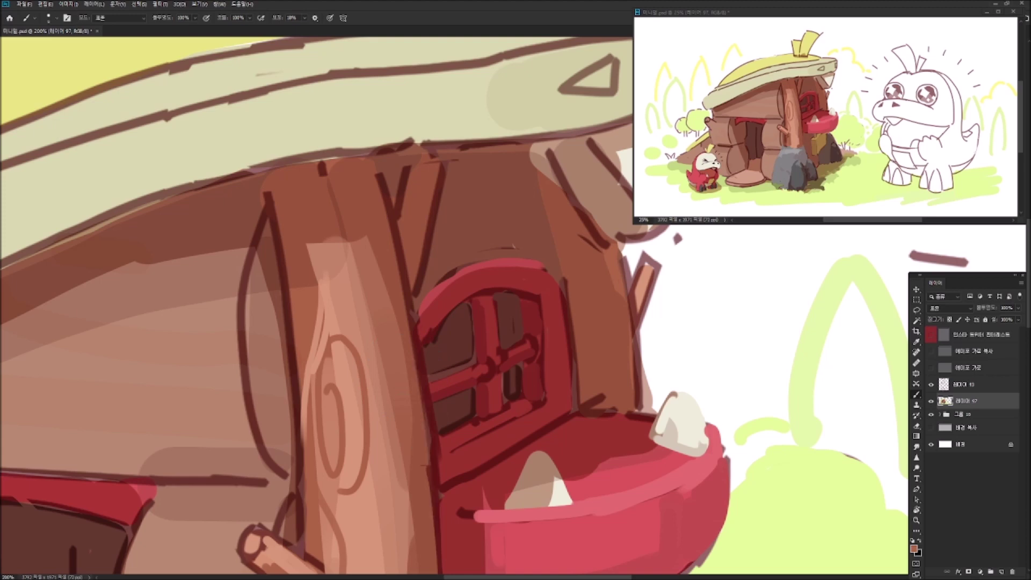
{"action": "scroll", "coordinate": [419, 424], "scroll_direction": "up", "scroll_amount": 4}
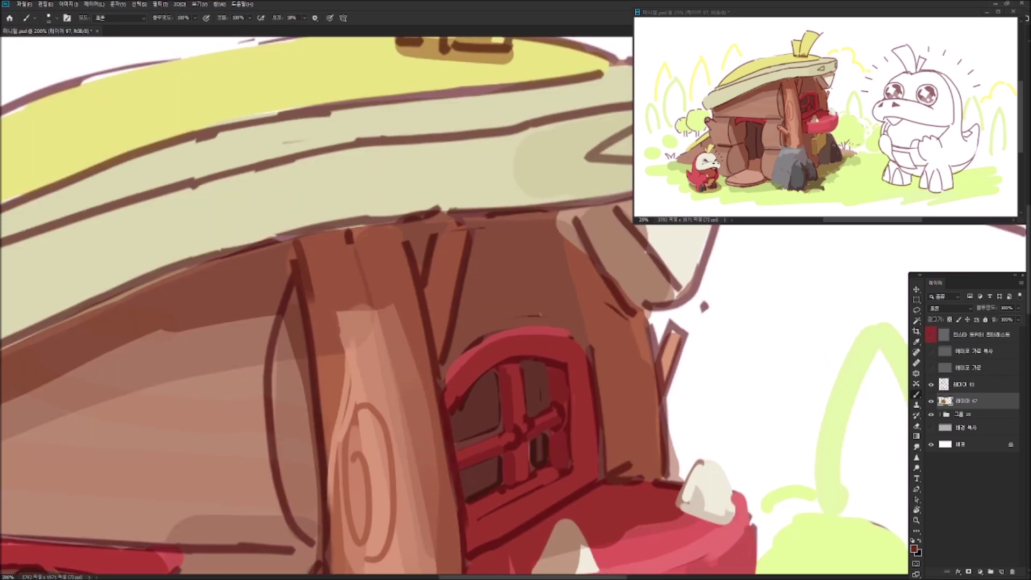
{"action": "scroll", "coordinate": [338, 313], "scroll_direction": "down", "scroll_amount": 3}
{"action": "left_click_drag", "start_coordinate": [328, 214], "coordinate": [322, 323]}
{"action": "left_click_drag", "start_coordinate": [338, 258], "coordinate": [349, 392]}
{"action": "mouse_move", "coordinate": [330, 271]}
{"action": "left_mouse_down"}
{"action": "mouse_move", "coordinate": [335, 451]}
{"action": "mouse_move", "coordinate": [319, 378]}
{"action": "mouse_move", "coordinate": [172, 338]}
{"action": "left_mouse_up"}
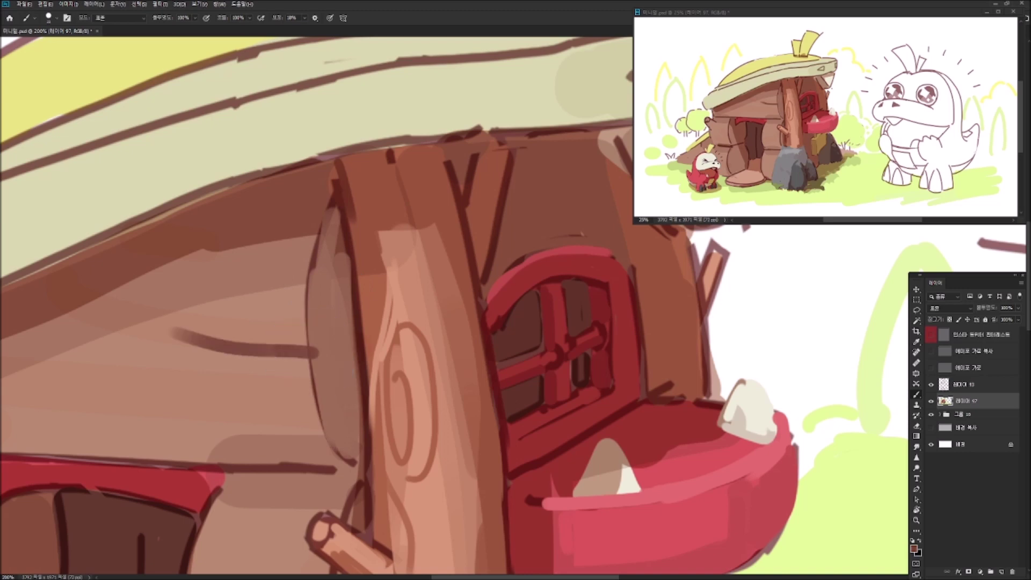
Add tapered cracks and sampled brown shading strokes to the upper log beneath the roof.
{"action": "left_click_drag", "start_coordinate": [310, 323], "coordinate": [212, 321]}
{"action": "left_click", "coordinate": [225, 270], "text": "alt"}
{"action": "left_click_drag", "start_coordinate": [100, 309], "coordinate": [264, 245]}
{"action": "left_click_drag", "start_coordinate": [142, 298], "coordinate": [325, 234]}
{"action": "left_click_drag", "start_coordinate": [344, 188], "coordinate": [298, 282]}
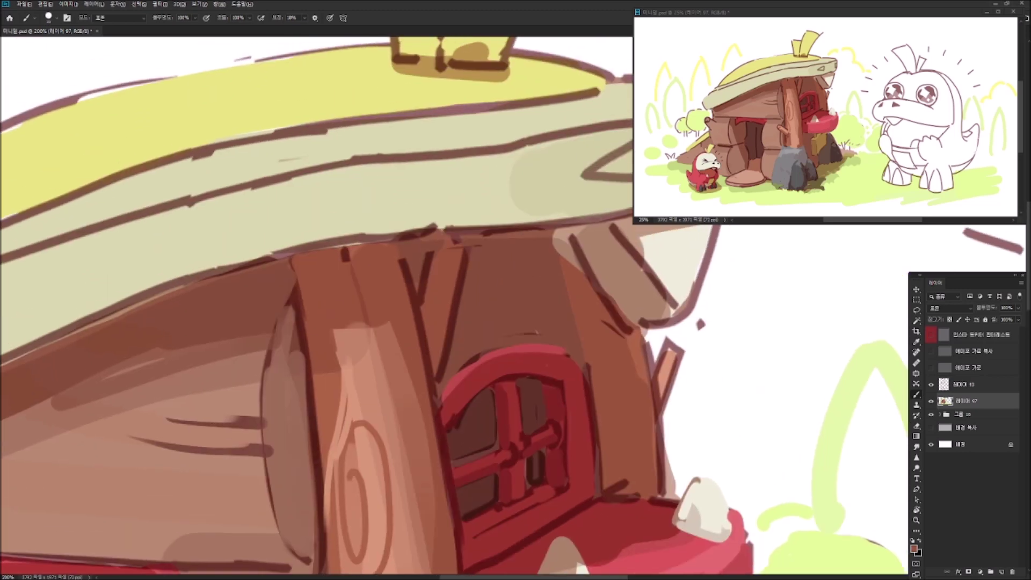
Choose a lighter cream based on the roof rim's colour and paint a highlight stroke along the rim.
{"action": "left_click", "coordinate": [373, 230], "text": "alt"}
{"action": "left_click_drag", "start_coordinate": [374, 230], "coordinate": [417, 290]}
{"action": "key", "text": "i"}
{"action": "left_click", "coordinate": [913, 548]}
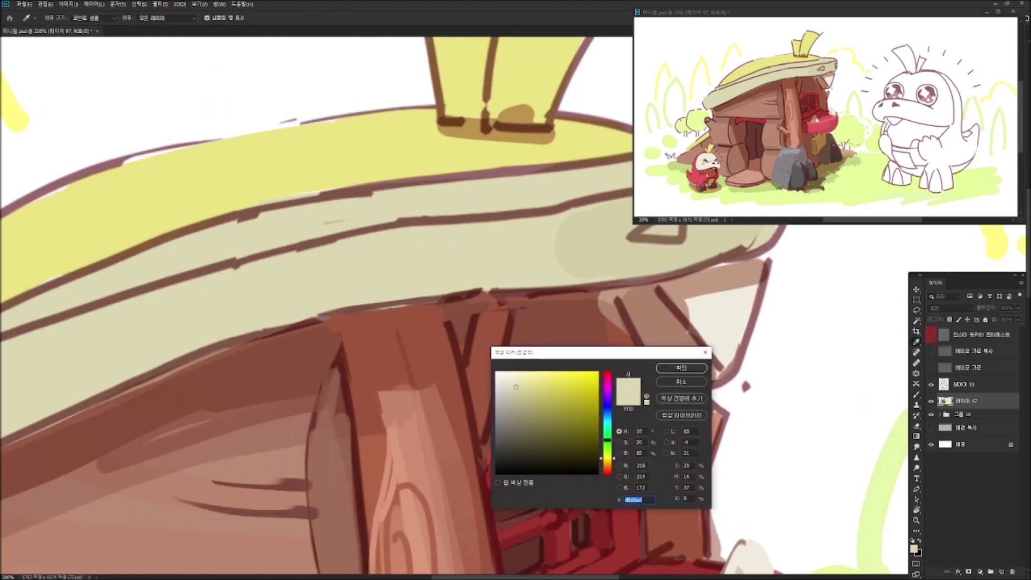
{"action": "key", "text": "Return"}
{"action": "key", "text": "b"}
{"action": "left_click_drag", "start_coordinate": [218, 247], "coordinate": [507, 193]}
Extend the cream highlight along the whole upper rim to its tip, covering the rim's middle outline.
{"action": "key", "text": "ctrl+minus"}
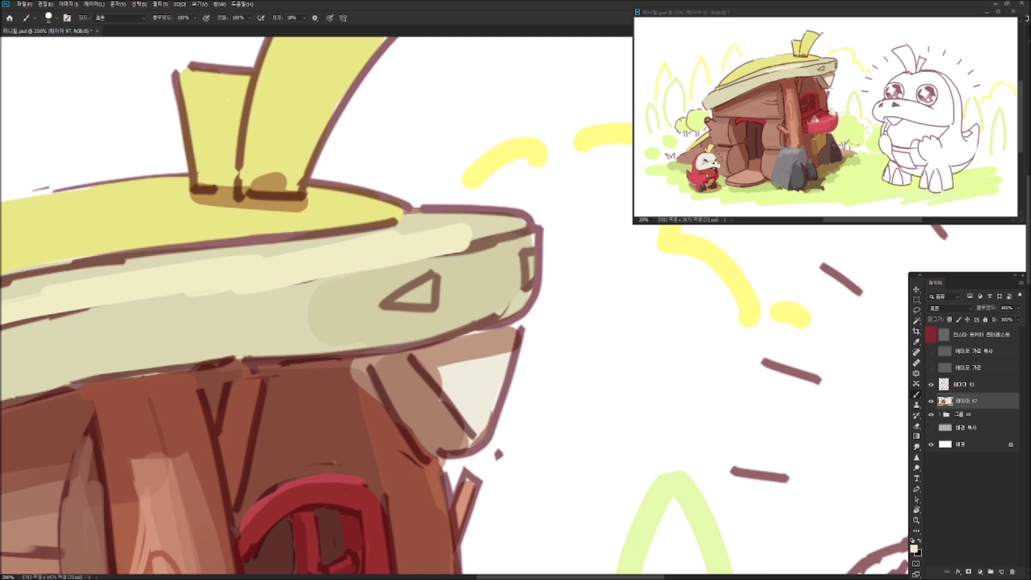
{"action": "key", "text": "ctrl+plus"}
{"action": "left_click_drag", "start_coordinate": [75, 288], "coordinate": [362, 279]}
{"action": "left_click_drag", "start_coordinate": [80, 309], "coordinate": [531, 215]}
{"action": "left_click_drag", "start_coordinate": [483, 269], "coordinate": [429, 349]}
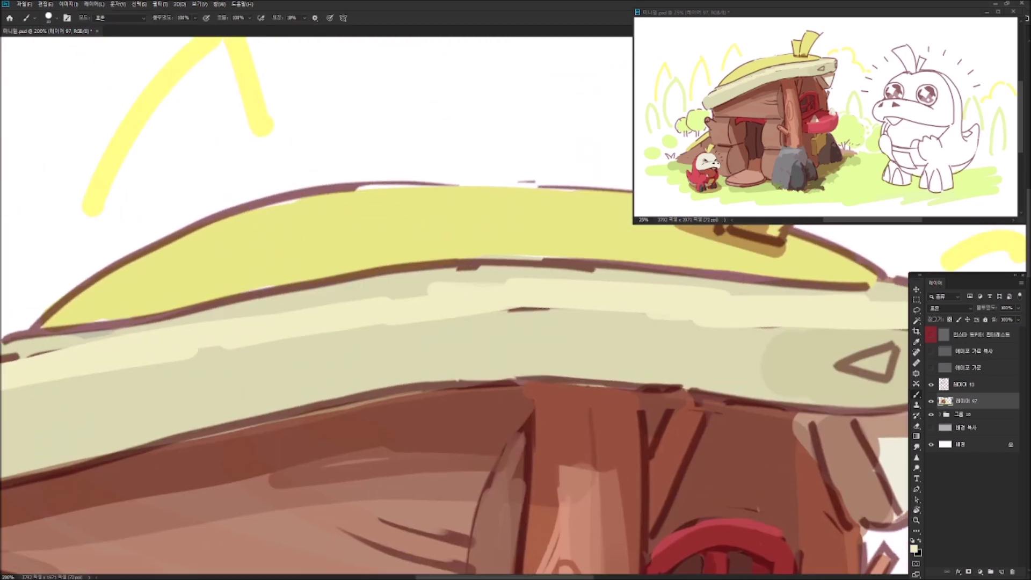
Choose a darker olive yellow from the roof's colour and paint a bumpy shade band along the yellow roof's lower edge.
{"action": "key", "text": "i"}
{"action": "left_click", "coordinate": [376, 241]}
{"action": "left_click", "coordinate": [913, 548]}
{"action": "left_click", "coordinate": [559, 392]}
{"action": "key", "text": "Return"}
{"action": "key", "text": "b"}
{"action": "mouse_move", "coordinate": [53, 322]}
{"action": "left_mouse_down"}
{"action": "mouse_move", "coordinate": [349, 260]}
{"action": "mouse_move", "coordinate": [612, 258]}
{"action": "left_mouse_up"}
{"action": "mouse_move", "coordinate": [612, 258]}
{"action": "left_mouse_down"}
{"action": "mouse_move", "coordinate": [338, 268]}
{"action": "mouse_move", "coordinate": [602, 296]}
{"action": "left_mouse_up"}
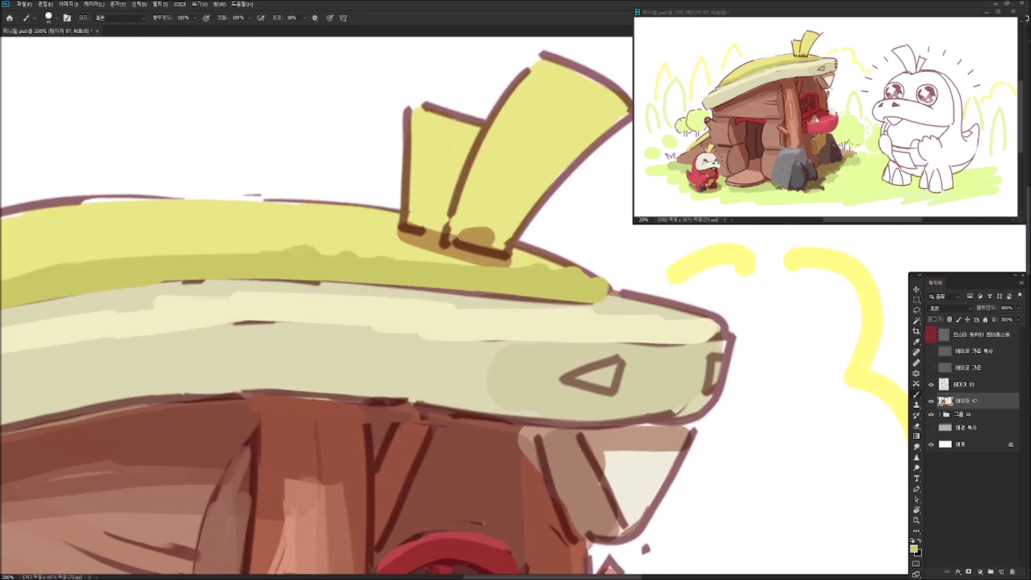
{"action": "left_click_drag", "start_coordinate": [322, 268], "coordinate": [537, 292]}
Paint scalloped yellow bumps along the roof's top edge and around the stem's base, covering the outline.
{"action": "mouse_move", "coordinate": [430, 228]}
{"action": "left_mouse_down"}
{"action": "mouse_move", "coordinate": [167, 252]}
{"action": "mouse_move", "coordinate": [78, 298]}
{"action": "left_mouse_up"}
{"action": "scroll", "coordinate": [456, 322], "scroll_direction": "right", "scroll_amount": 5}
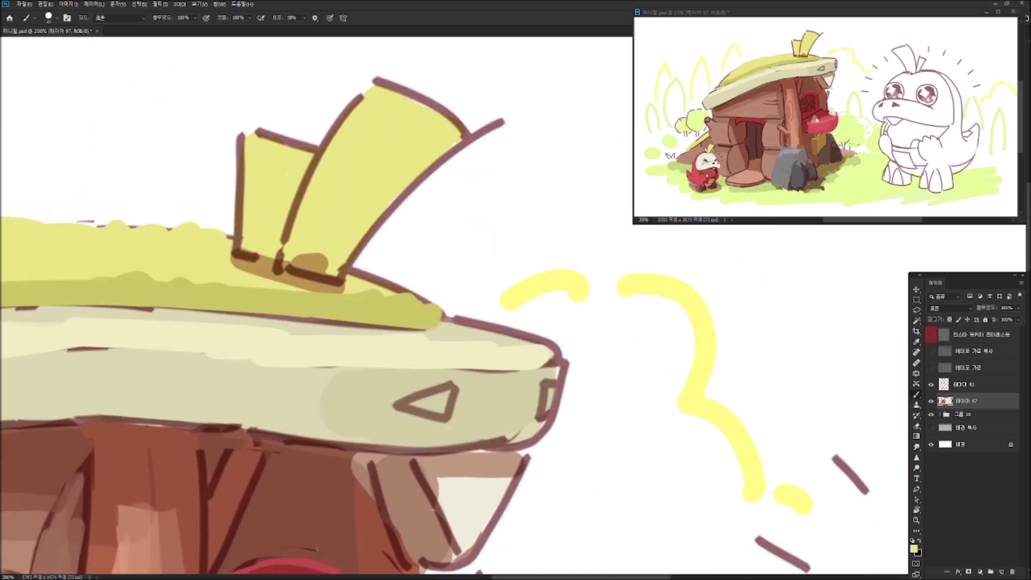
{"action": "left_click_drag", "start_coordinate": [346, 275], "coordinate": [427, 304]}
{"action": "mouse_move", "coordinate": [242, 279]}
{"action": "left_mouse_down"}
{"action": "mouse_move", "coordinate": [347, 285]}
{"action": "mouse_move", "coordinate": [405, 317]}
{"action": "left_mouse_up"}
Paint yellow bumps around the roof stem's base and erase the dark outline along the sides of the large leaf.
{"action": "left_click_drag", "start_coordinate": [317, 316], "coordinate": [330, 225]}
{"action": "left_click_drag", "start_coordinate": [341, 305], "coordinate": [357, 308]}
{"action": "key", "text": "e"}
{"action": "left_click_drag", "start_coordinate": [392, 142], "coordinate": [371, 314]}
{"action": "left_click_drag", "start_coordinate": [406, 126], "coordinate": [497, 180]}
{"action": "mouse_move", "coordinate": [497, 183]}
{"action": "left_mouse_down"}
{"action": "mouse_move", "coordinate": [375, 311]}
{"action": "mouse_move", "coordinate": [534, 170]}
{"action": "left_mouse_up"}
{"action": "left_click_drag", "start_coordinate": [467, 212], "coordinate": [400, 285]}
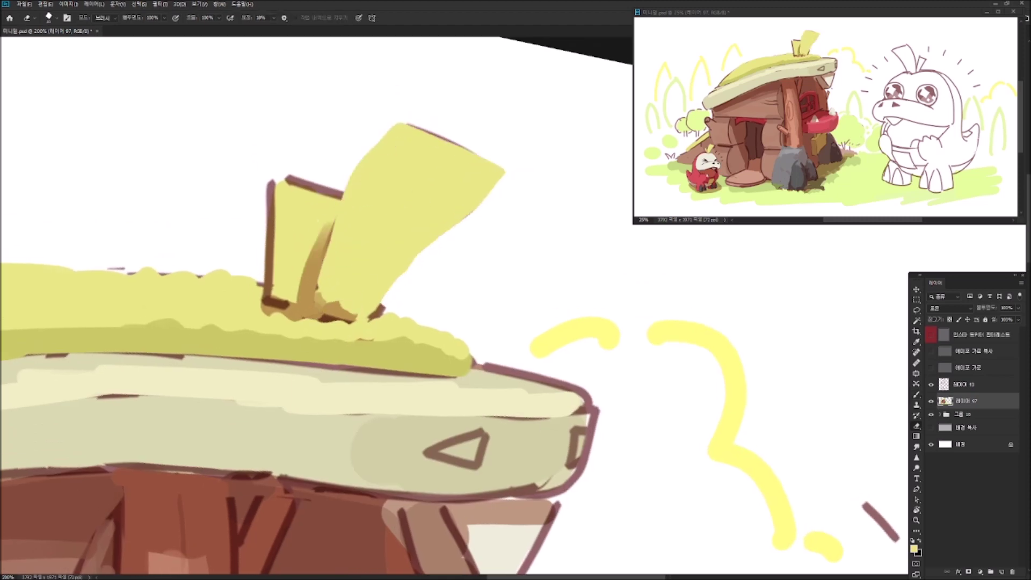
Remove the dark outline from the top and outer side of the small roof leaf, leaving clean yellow edges.
{"action": "right_click", "coordinate": [422, 152]}
{"action": "key", "text": "Escape"}
{"action": "left_click_drag", "start_coordinate": [322, 242], "coordinate": [344, 303]}
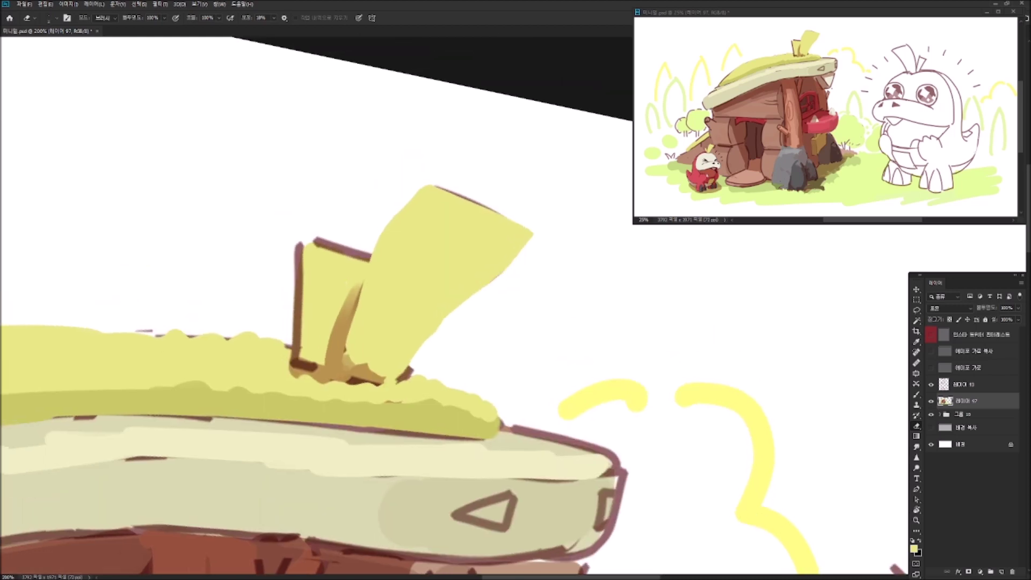
{"action": "left_click_drag", "start_coordinate": [301, 242], "coordinate": [369, 258]}
{"action": "key", "text": "b"}
{"action": "left_click_drag", "start_coordinate": [301, 252], "coordinate": [299, 379]}
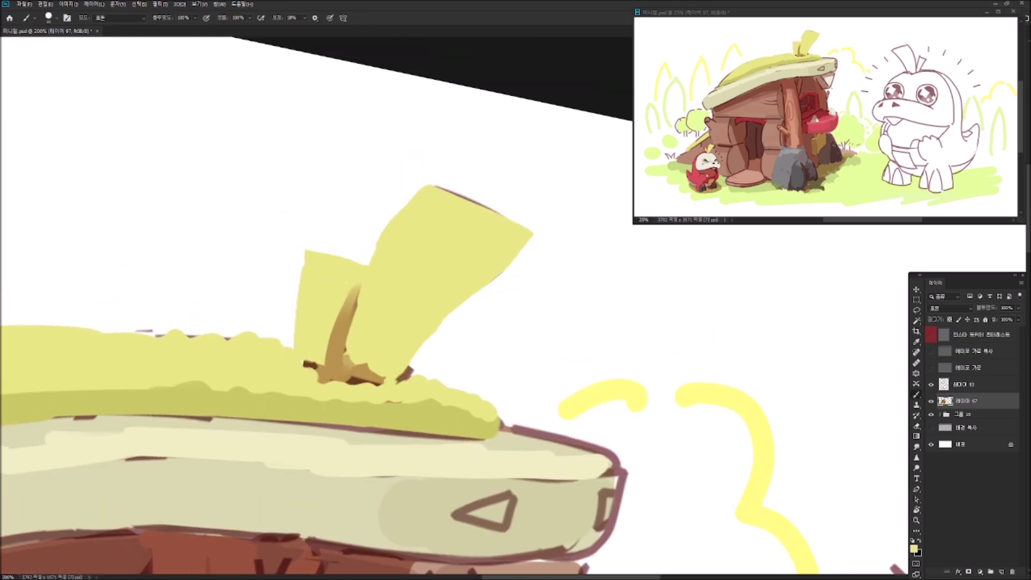
Choose a lighter brown based on the log wall's colour and paint soft highlights on the upper beam and the stacked logs.
{"action": "left_click_drag", "start_coordinate": [411, 401], "coordinate": [564, 311]}
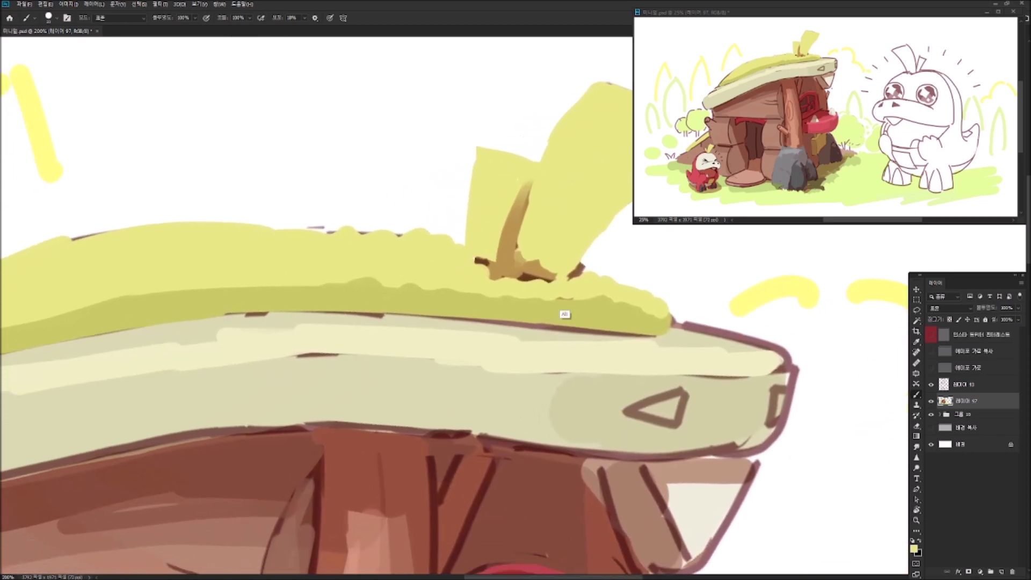
{"action": "left_click_drag", "start_coordinate": [471, 322], "coordinate": [811, 344]}
{"action": "scroll", "coordinate": [456, 306], "scroll_direction": "down", "scroll_amount": 5}
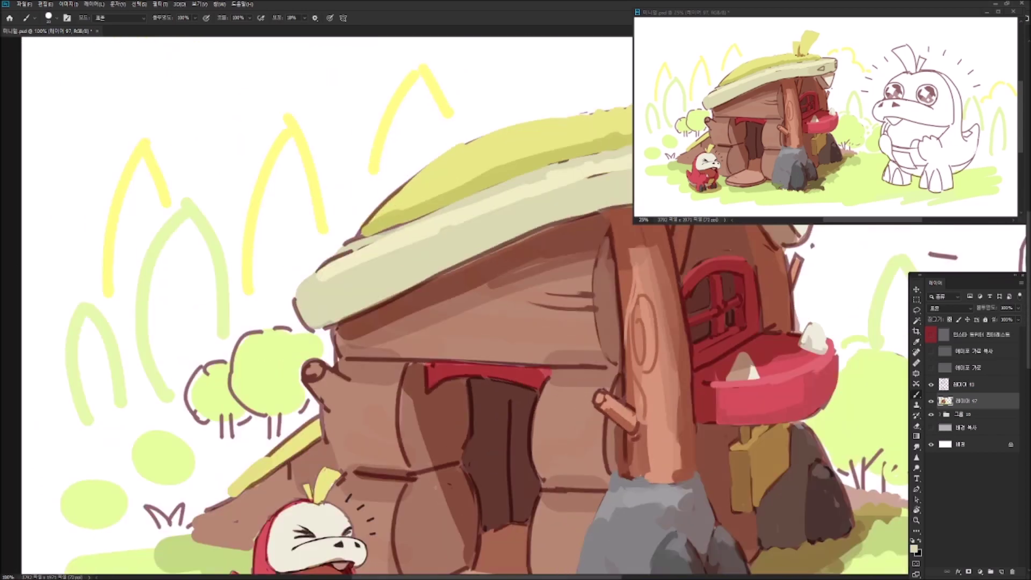
{"action": "left_click_drag", "start_coordinate": [360, 414], "coordinate": [334, 322]}
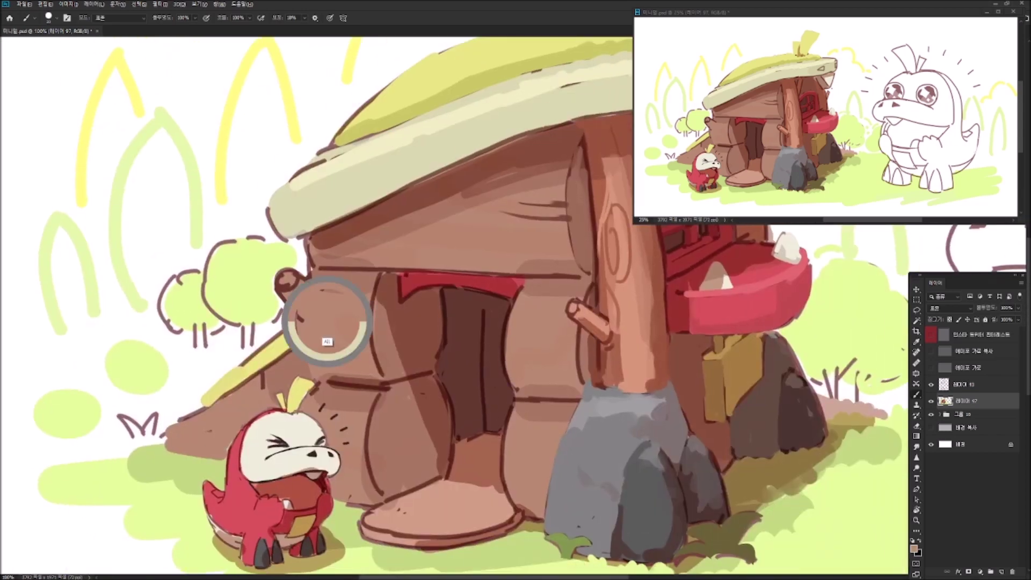
{"action": "key", "text": "i"}
{"action": "left_click", "coordinate": [334, 322]}
{"action": "left_click", "coordinate": [915, 549]}
{"action": "left_click", "coordinate": [680, 368]}
{"action": "key", "text": "b"}
{"action": "mouse_move", "coordinate": [457, 217]}
{"action": "left_mouse_down"}
{"action": "mouse_move", "coordinate": [532, 221]}
{"action": "mouse_move", "coordinate": [558, 236]}
{"action": "left_mouse_up"}
{"action": "left_click_drag", "start_coordinate": [510, 325], "coordinate": [558, 305]}
{"action": "left_click_drag", "start_coordinate": [320, 301], "coordinate": [363, 288]}
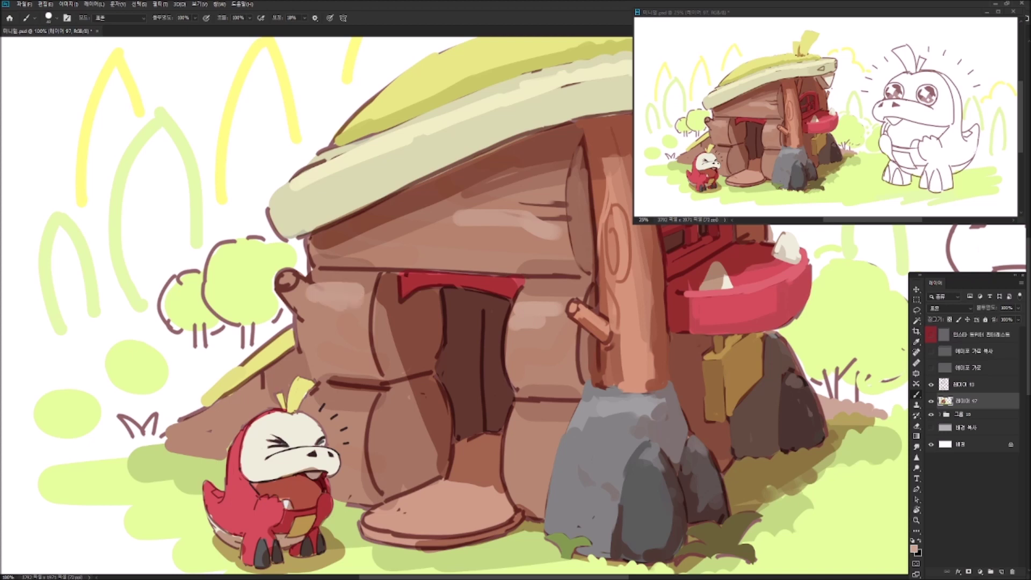
{"action": "left_click_drag", "start_coordinate": [543, 362], "coordinate": [435, 403]}
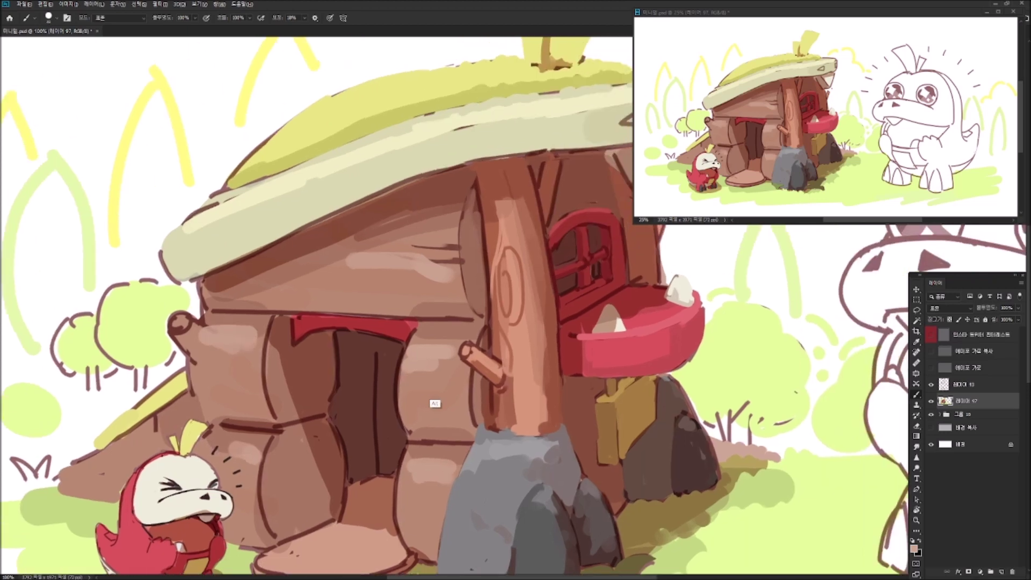
Paint a small dark brown knob on the doorway's right edge.
{"action": "key", "text": "ctrl+plus"}
{"action": "left_click_drag", "start_coordinate": [264, 451], "coordinate": [547, 296]}
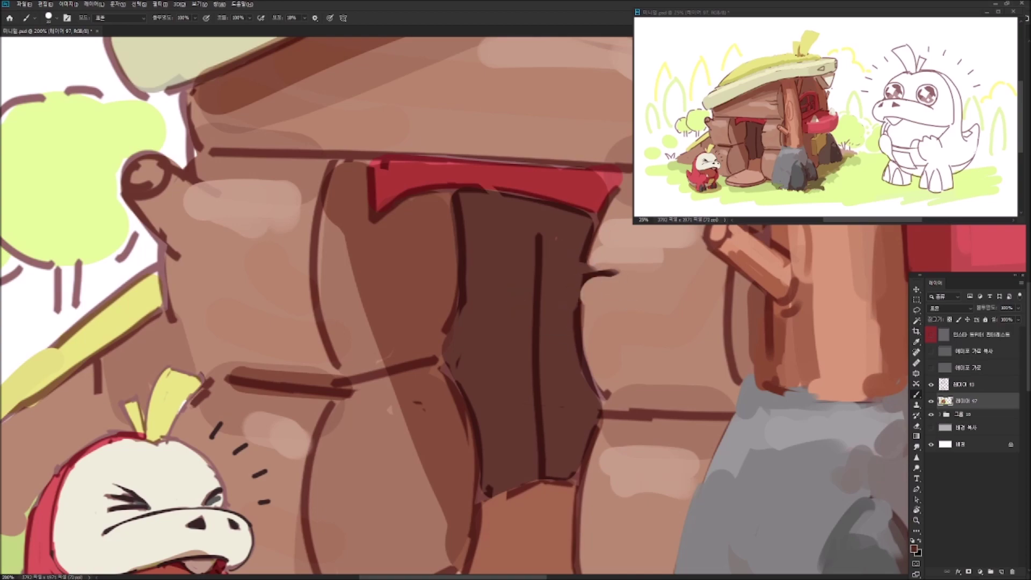
{"action": "left_click_drag", "start_coordinate": [585, 260], "coordinate": [451, 300]}
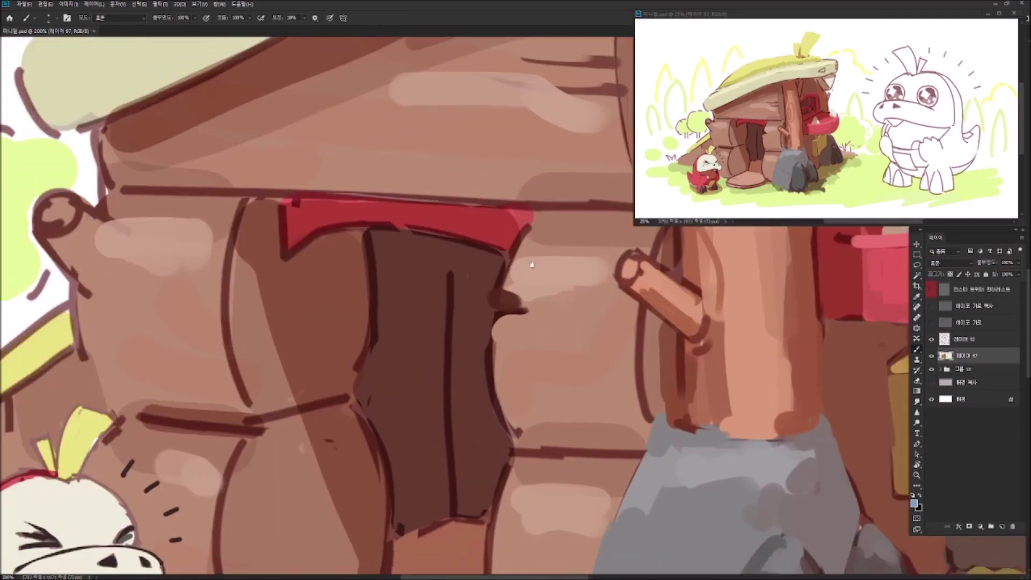
{"action": "left_click_drag", "start_coordinate": [515, 252], "coordinate": [441, 344]}
{"action": "key", "text": "Escape"}
Paint a mid-brown shade band along the door side of the upper-left log, covering its curved outline.
{"action": "key", "text": "b"}
{"action": "mouse_move", "coordinate": [430, 272]}
{"action": "left_mouse_down"}
{"action": "mouse_move", "coordinate": [437, 290]}
{"action": "mouse_move", "coordinate": [601, 316]}
{"action": "left_mouse_up"}
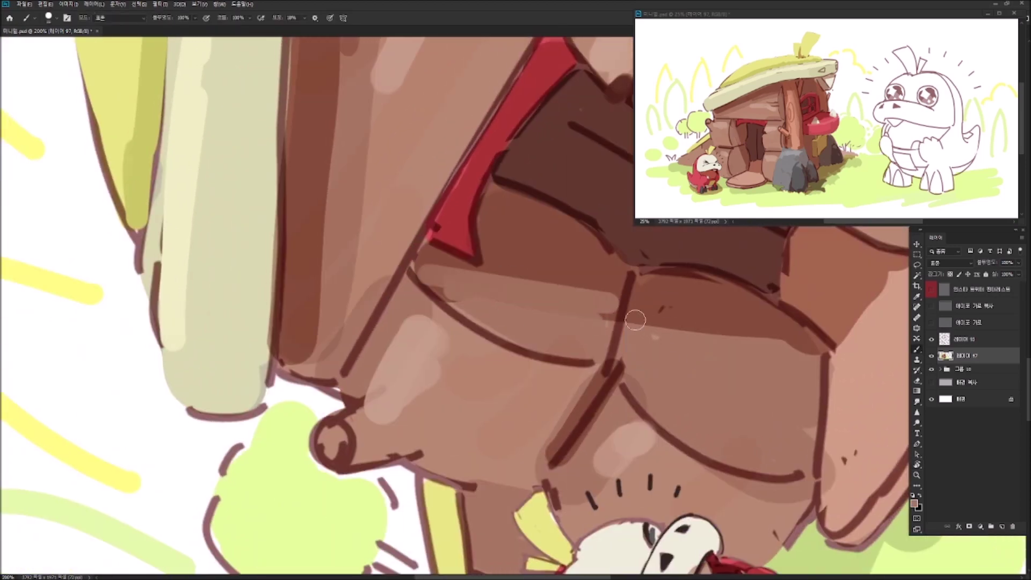
{"action": "key", "text": "Escape"}
{"action": "mouse_move", "coordinate": [473, 271]}
{"action": "left_mouse_down"}
{"action": "mouse_move", "coordinate": [359, 314]}
{"action": "mouse_move", "coordinate": [376, 445]}
{"action": "left_mouse_up"}
{"action": "scroll", "coordinate": [354, 322], "scroll_direction": "down", "scroll_amount": 3}
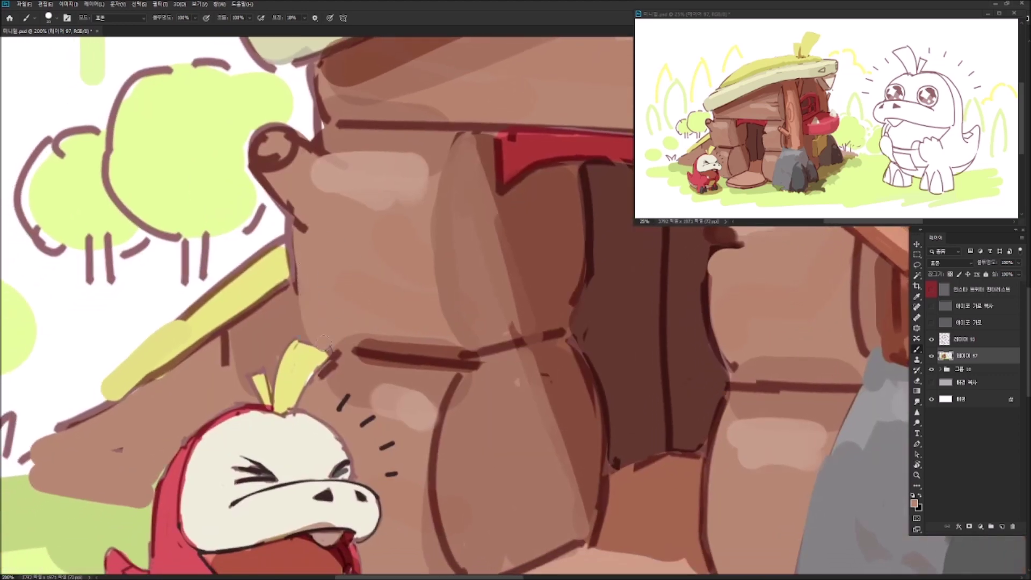
Paint sampled browns over the seam below the upper-left log, softening the outline and shading the log's lower edge.
{"action": "left_click", "coordinate": [392, 345], "text": "alt"}
{"action": "mouse_move", "coordinate": [314, 336]}
{"action": "left_mouse_down"}
{"action": "mouse_move", "coordinate": [451, 341]}
{"action": "mouse_move", "coordinate": [350, 535]}
{"action": "left_mouse_up"}
{"action": "left_click", "coordinate": [482, 331], "text": "alt"}
{"action": "left_click", "coordinate": [383, 365], "text": "alt"}
{"action": "mouse_move", "coordinate": [368, 334]}
{"action": "left_mouse_down"}
{"action": "mouse_move", "coordinate": [405, 368]}
{"action": "mouse_move", "coordinate": [450, 350]}
{"action": "left_mouse_up"}
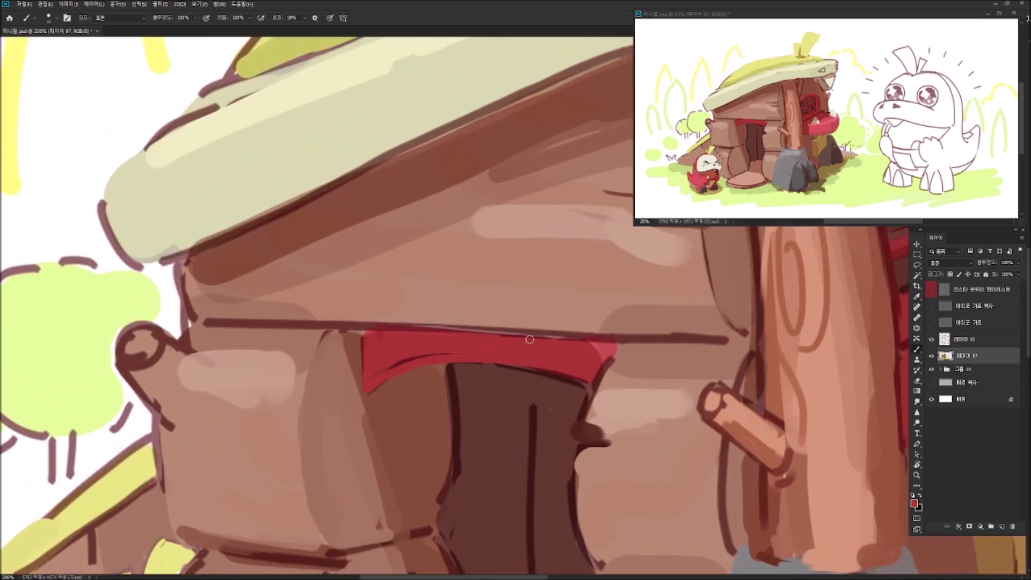
Cover the outline along the top of the red door banner with red sampled from it.
{"action": "left_click", "coordinate": [466, 334], "text": "alt"}
{"action": "left_click_drag", "start_coordinate": [322, 329], "coordinate": [623, 335]}
{"action": "key", "text": "ctrl+z"}
{"action": "left_click_drag", "start_coordinate": [346, 329], "coordinate": [617, 335]}
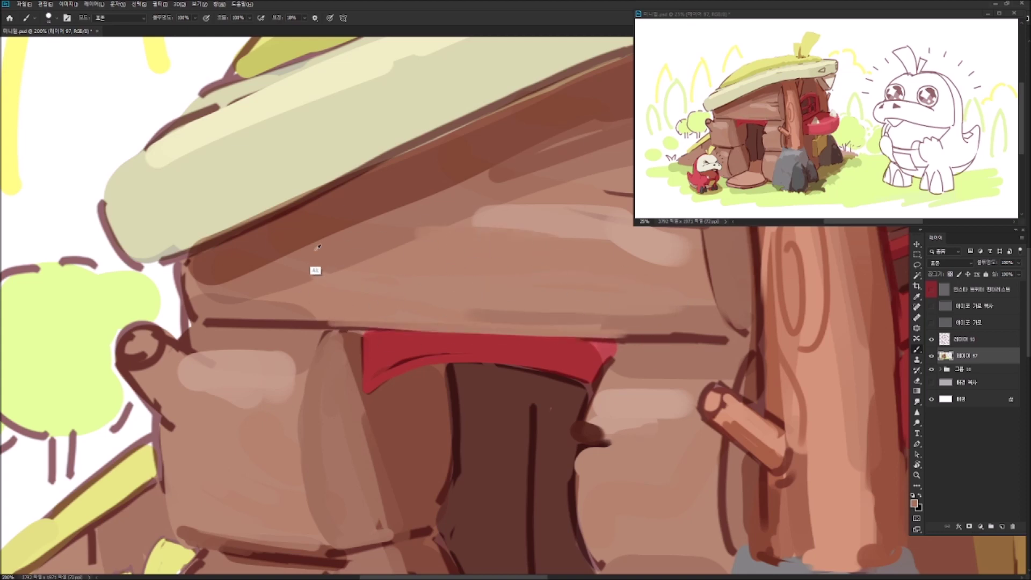
Paint sampled lighter browns on the left end of the upper beam and along the top of the log beneath it.
{"action": "left_click", "coordinate": [191, 313], "text": "alt"}
{"action": "left_click_drag", "start_coordinate": [188, 290], "coordinate": [247, 282]}
{"action": "left_click_drag", "start_coordinate": [196, 309], "coordinate": [239, 298]}
{"action": "left_click", "coordinate": [263, 310], "text": "alt"}
{"action": "left_click_drag", "start_coordinate": [196, 354], "coordinate": [290, 362]}
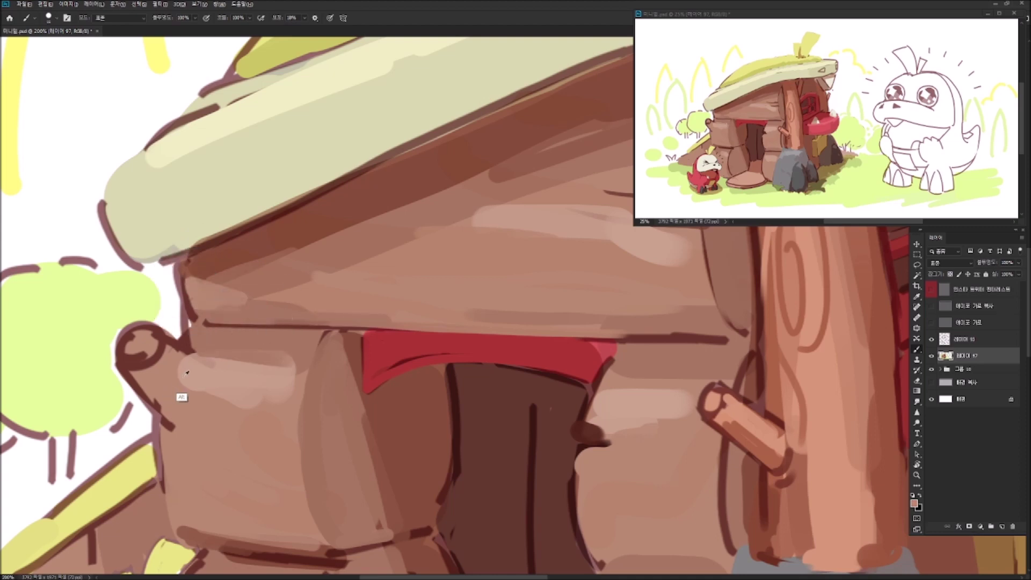
Fill the branch stub's round end with light brown, shade the stub, and cover the upper-left log's outer outline.
{"action": "left_click_drag", "start_coordinate": [200, 384], "coordinate": [352, 357]}
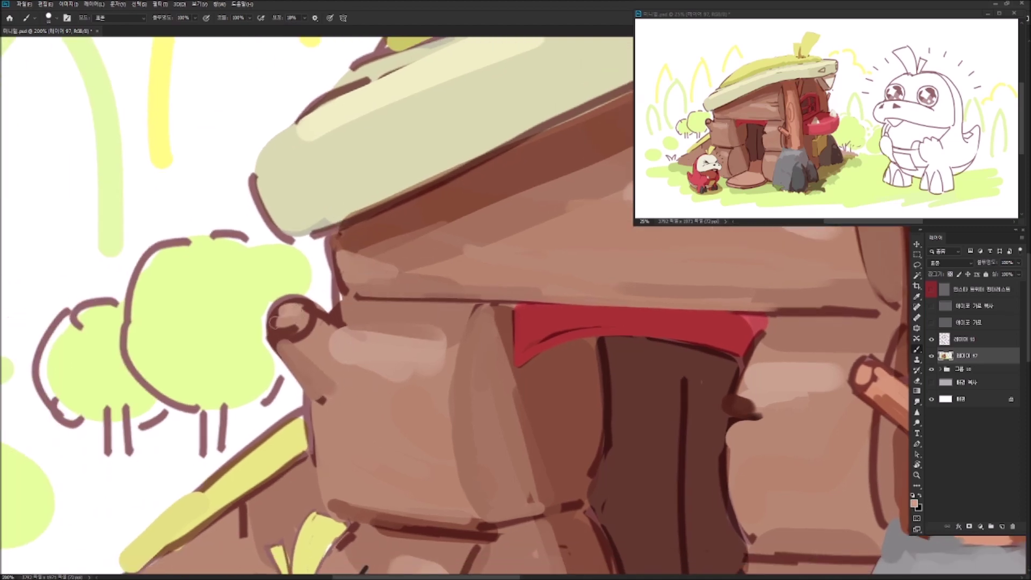
{"action": "left_click_drag", "start_coordinate": [275, 322], "coordinate": [265, 327]}
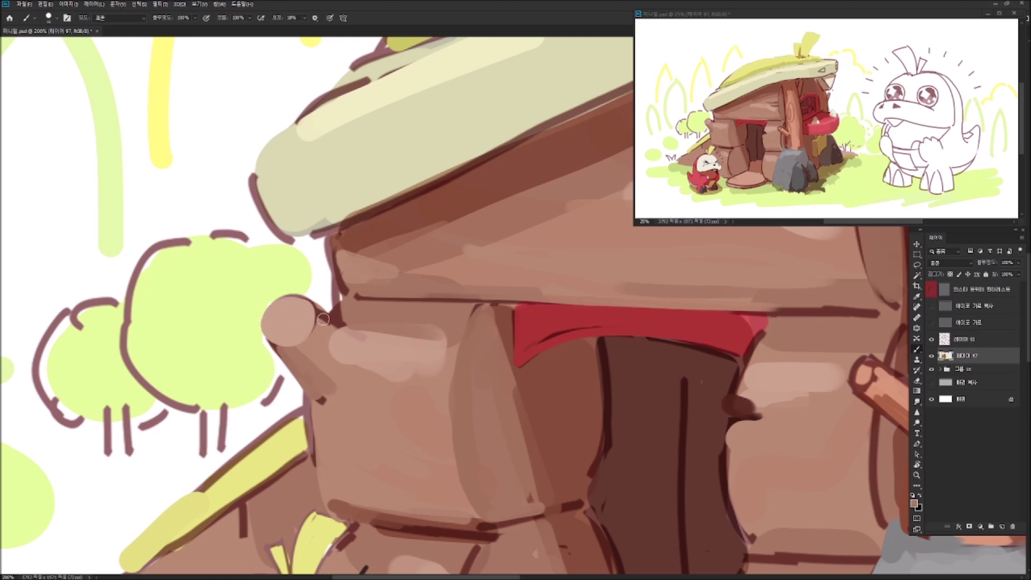
{"action": "left_click_drag", "start_coordinate": [318, 317], "coordinate": [354, 342]}
{"action": "left_click", "coordinate": [473, 357], "text": "alt"}
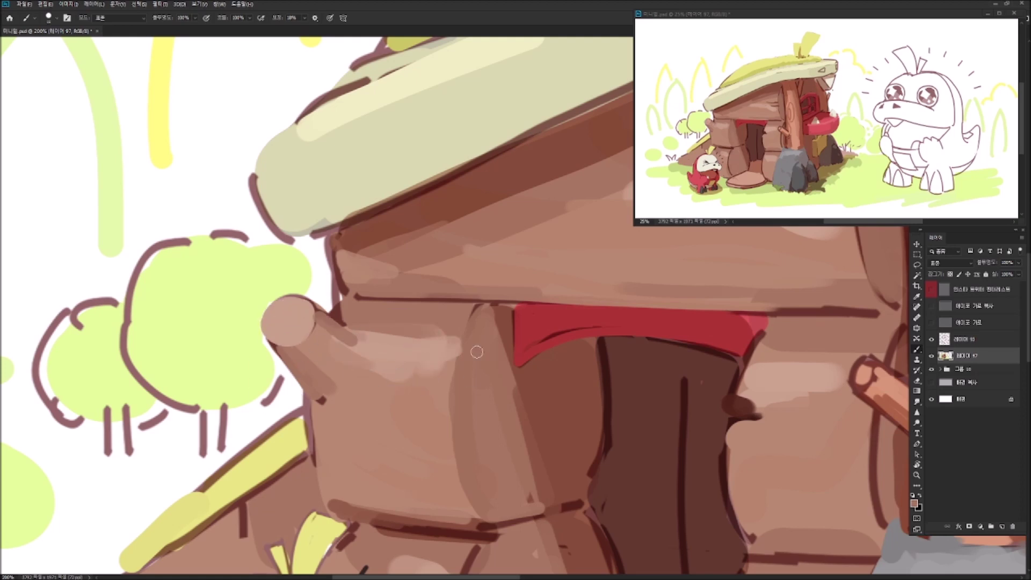
{"action": "left_click_drag", "start_coordinate": [378, 383], "coordinate": [340, 333]}
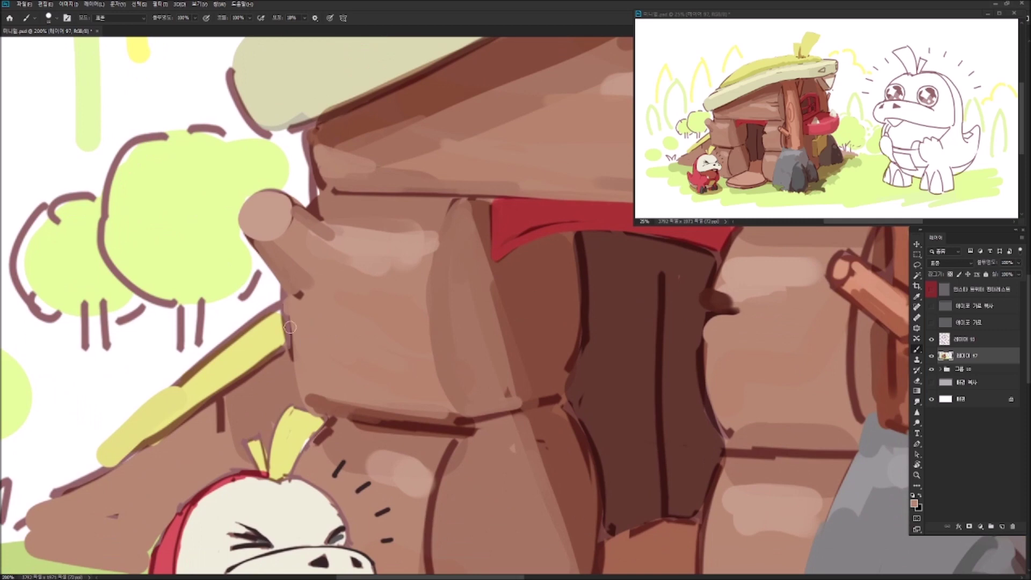
{"action": "mouse_move", "coordinate": [300, 412]}
{"action": "left_mouse_down"}
{"action": "mouse_move", "coordinate": [333, 316]}
{"action": "mouse_move", "coordinate": [325, 314]}
{"action": "mouse_move", "coordinate": [321, 379]}
{"action": "mouse_move", "coordinate": [324, 315]}
{"action": "mouse_move", "coordinate": [284, 418]}
{"action": "mouse_move", "coordinate": [272, 377]}
{"action": "left_mouse_up"}
{"action": "left_click", "coordinate": [330, 317], "text": "alt"}
Replace the small dinosaur's head outline with sampled red and paint green grass tufts along the base of the log behind it.
{"action": "left_click", "coordinate": [269, 378], "text": "alt"}
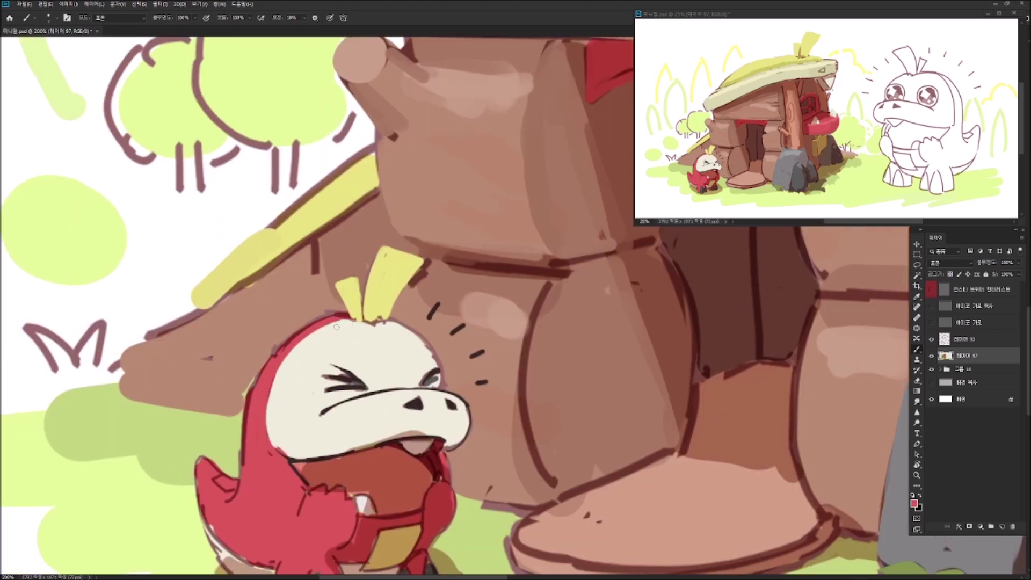
{"action": "left_click_drag", "start_coordinate": [440, 334], "coordinate": [485, 321]}
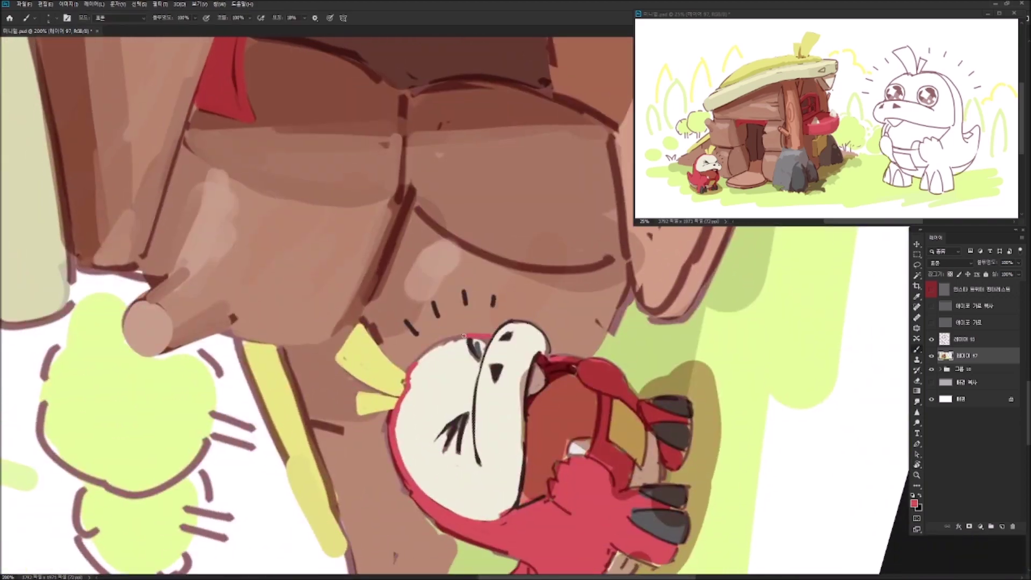
{"action": "mouse_move", "coordinate": [418, 357]}
{"action": "left_mouse_down"}
{"action": "mouse_move", "coordinate": [421, 332]}
{"action": "mouse_move", "coordinate": [317, 365]}
{"action": "left_mouse_up"}
{"action": "left_click", "coordinate": [454, 287], "text": "alt"}
{"action": "mouse_move", "coordinate": [456, 284]}
{"action": "left_mouse_down"}
{"action": "mouse_move", "coordinate": [405, 354]}
{"action": "mouse_move", "coordinate": [402, 436]}
{"action": "mouse_move", "coordinate": [433, 510]}
{"action": "left_mouse_up"}
{"action": "mouse_move", "coordinate": [366, 519]}
{"action": "left_mouse_down"}
{"action": "mouse_move", "coordinate": [363, 394]}
{"action": "mouse_move", "coordinate": [321, 456]}
{"action": "left_mouse_up"}
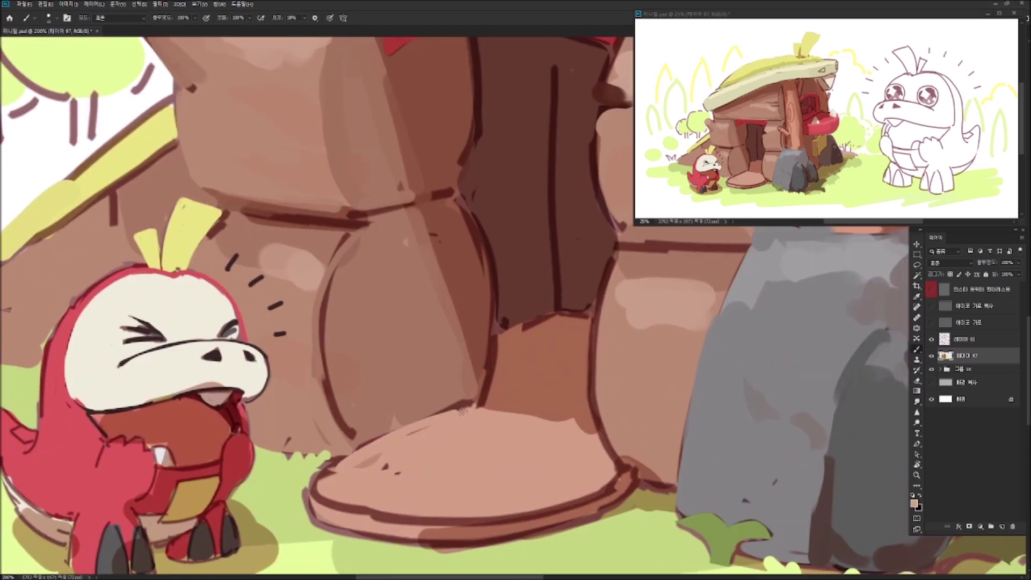
Choose a warmer salmon colour and paint highlights across the round doorstep's front and back edges.
{"action": "key", "text": "alt+shift+c"}
{"action": "left_click", "coordinate": [673, 371]}
{"action": "left_click_drag", "start_coordinate": [398, 403], "coordinate": [423, 333]}
{"action": "mouse_move", "coordinate": [346, 388]}
{"action": "left_mouse_down"}
{"action": "mouse_move", "coordinate": [384, 443]}
{"action": "mouse_move", "coordinate": [564, 430]}
{"action": "left_mouse_up"}
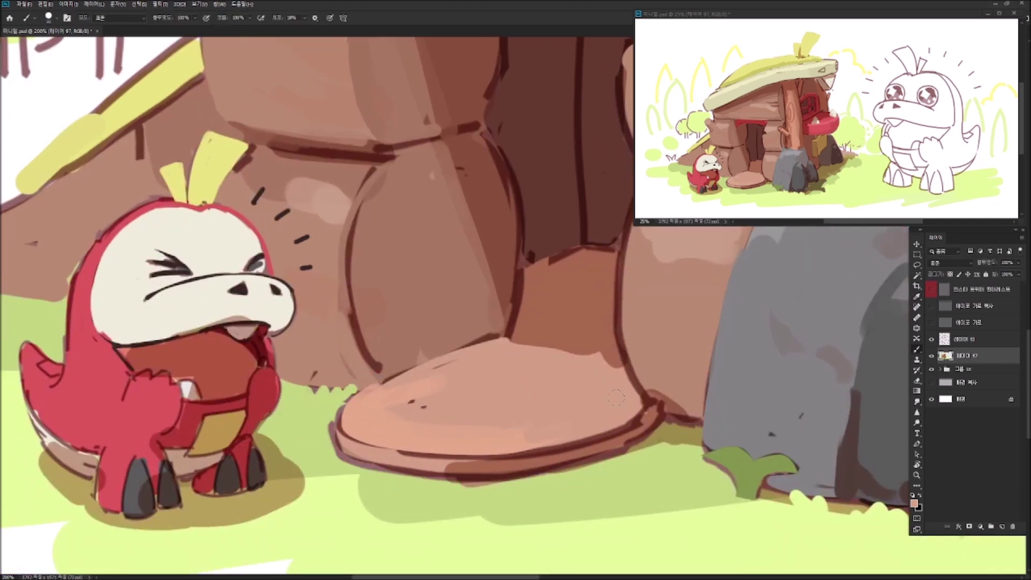
{"action": "left_click_drag", "start_coordinate": [519, 350], "coordinate": [612, 360]}
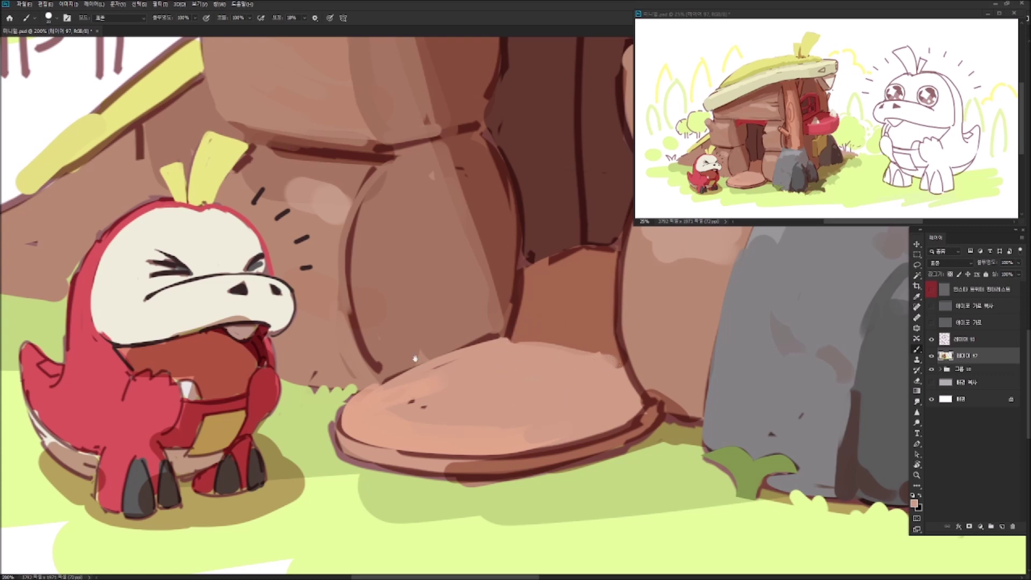
Paint brown over the curved outline of the lower-left log and blend the highlight beside it.
{"action": "left_click_drag", "start_coordinate": [415, 358], "coordinate": [405, 408]}
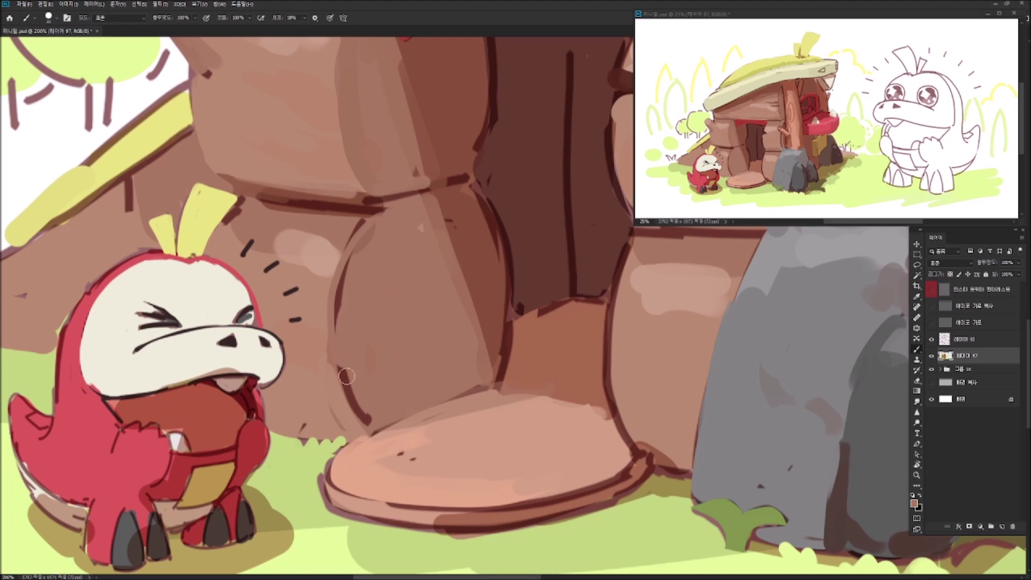
{"action": "left_click_drag", "start_coordinate": [321, 247], "coordinate": [359, 325]}
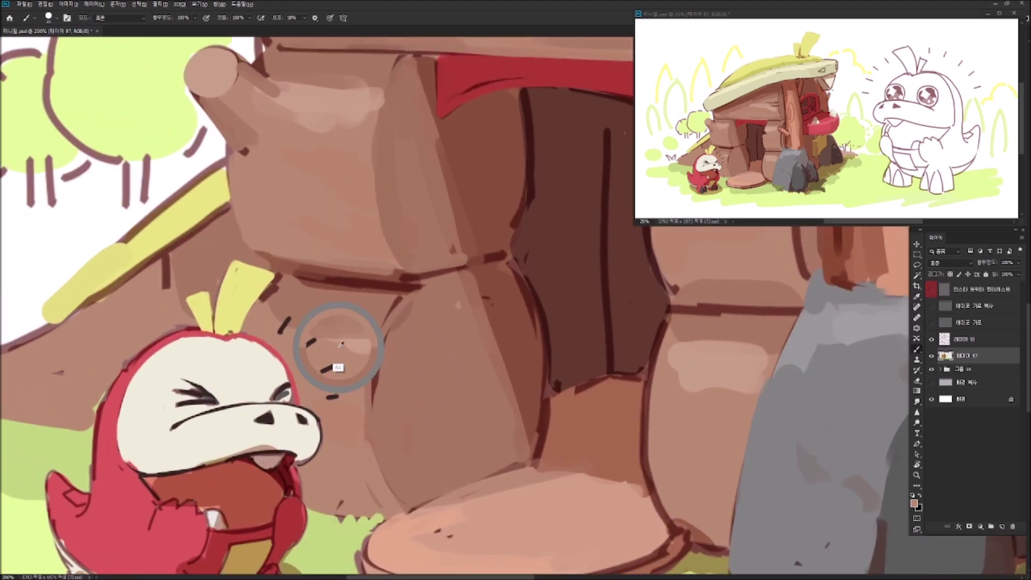
{"action": "left_click_drag", "start_coordinate": [377, 303], "coordinate": [394, 327]}
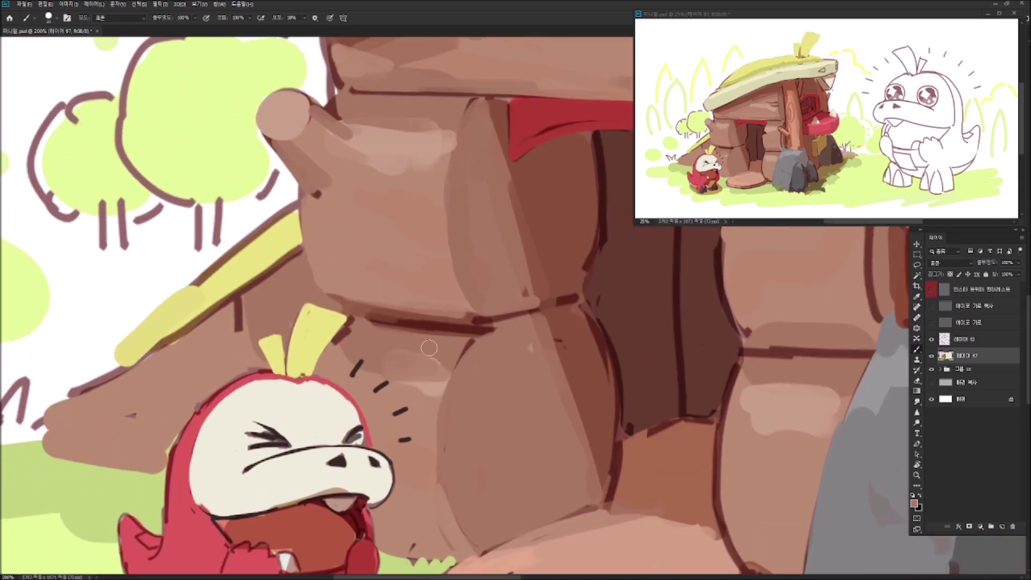
{"action": "left_click_drag", "start_coordinate": [343, 349], "coordinate": [395, 349]}
{"action": "left_click_drag", "start_coordinate": [361, 395], "coordinate": [323, 283]}
Paint sampled browns and pinks over the outlines around the doorstep's rim and the log base behind it.
{"action": "left_click", "coordinate": [381, 469], "text": "alt"}
{"action": "left_click_drag", "start_coordinate": [382, 468], "coordinate": [375, 370]}
{"action": "left_click", "coordinate": [374, 369], "text": "alt"}
{"action": "left_click", "coordinate": [401, 407], "text": "alt"}
{"action": "left_click", "coordinate": [464, 411], "text": "alt"}
{"action": "mouse_move", "coordinate": [473, 417]}
{"action": "left_mouse_down"}
{"action": "mouse_move", "coordinate": [563, 422]}
{"action": "mouse_move", "coordinate": [414, 391]}
{"action": "left_mouse_up"}
{"action": "left_click", "coordinate": [576, 410], "text": "alt"}
{"action": "left_click", "coordinate": [570, 403], "text": "alt"}
Paint light green grass bumps along the doorstep's lower edge and shade the base of the right log brown.
{"action": "left_click", "coordinate": [379, 394], "text": "alt"}
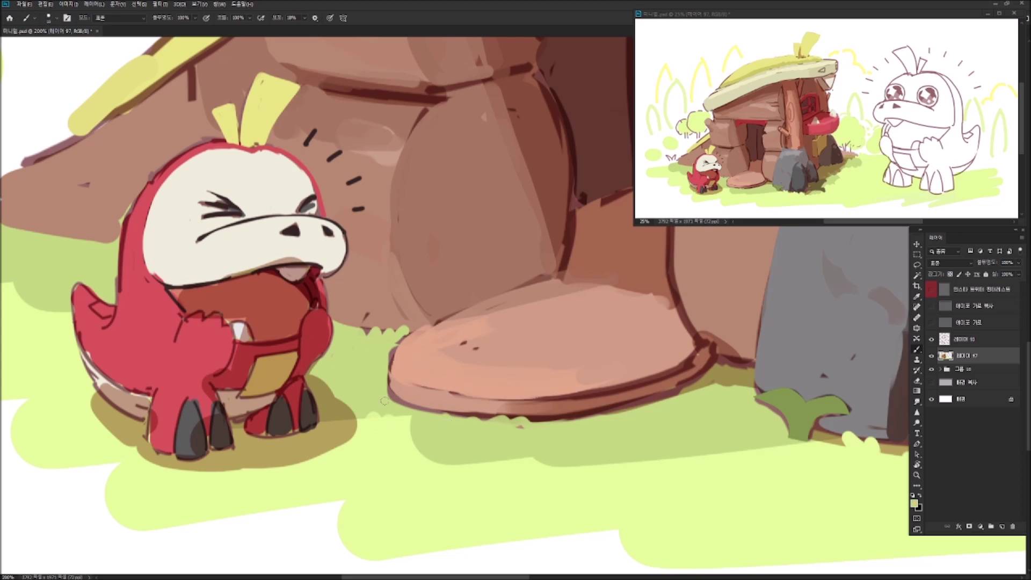
{"action": "left_click_drag", "start_coordinate": [514, 421], "coordinate": [379, 430]}
{"action": "left_click", "coordinate": [446, 390], "text": "alt"}
{"action": "mouse_move", "coordinate": [415, 397]}
{"action": "left_mouse_down"}
{"action": "mouse_move", "coordinate": [519, 357]}
{"action": "mouse_move", "coordinate": [452, 445]}
{"action": "left_mouse_up"}
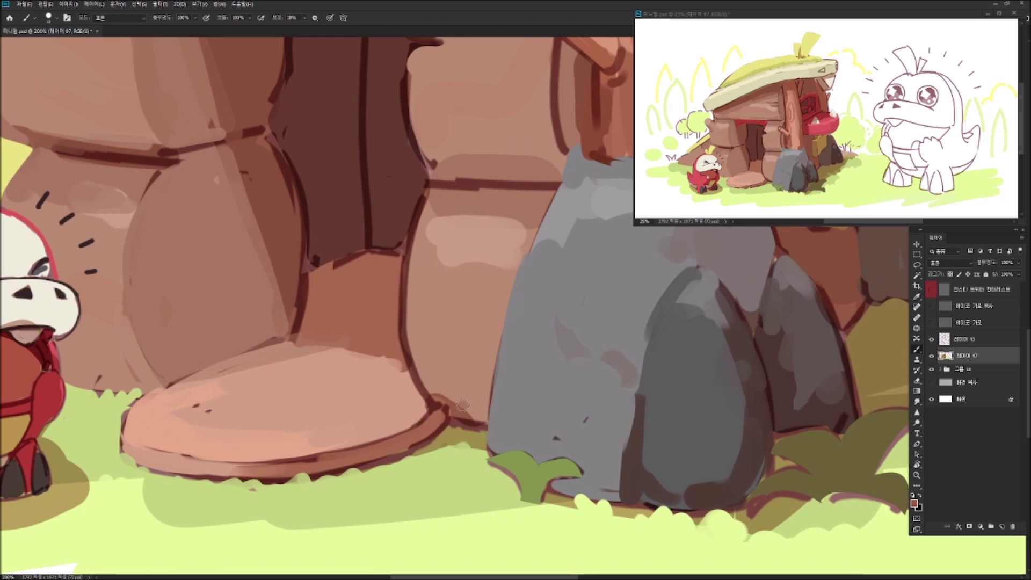
{"action": "left_click", "coordinate": [465, 429], "text": "alt"}
{"action": "left_click_drag", "start_coordinate": [529, 520], "coordinate": [468, 476]}
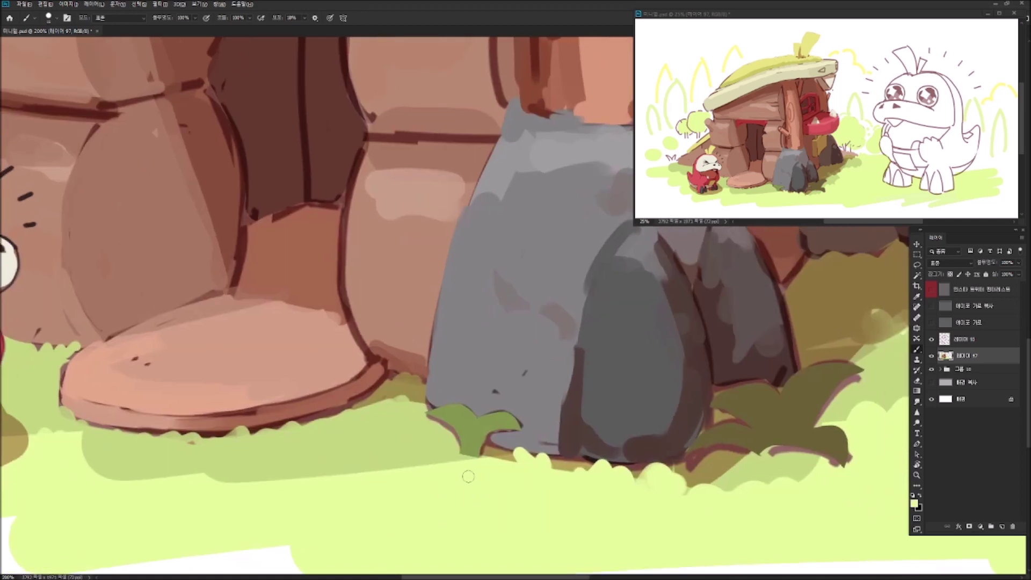
Repaint the small sprout at the grey rock's foot with lighter green, covering its outline.
{"action": "left_click", "coordinate": [447, 460], "text": "alt"}
{"action": "left_click_drag", "start_coordinate": [450, 436], "coordinate": [458, 453]}
{"action": "mouse_move", "coordinate": [437, 409]}
{"action": "left_mouse_down"}
{"action": "mouse_move", "coordinate": [471, 424]}
{"action": "mouse_move", "coordinate": [462, 414]}
{"action": "mouse_move", "coordinate": [508, 421]}
{"action": "left_mouse_up"}
{"action": "left_click", "coordinate": [492, 420], "text": "alt"}
Enlarge the brush and paint sampled greys over the large rock, adding a highlight and softening its border with the dark rock.
{"action": "left_click", "coordinate": [519, 258], "text": "alt"}
{"action": "key", "text": "bracketright"}
{"action": "mouse_move", "coordinate": [525, 210]}
{"action": "left_mouse_down"}
{"action": "mouse_move", "coordinate": [481, 278]}
{"action": "mouse_move", "coordinate": [516, 252]}
{"action": "left_mouse_up"}
{"action": "left_click_drag", "start_coordinate": [576, 243], "coordinate": [463, 324]}
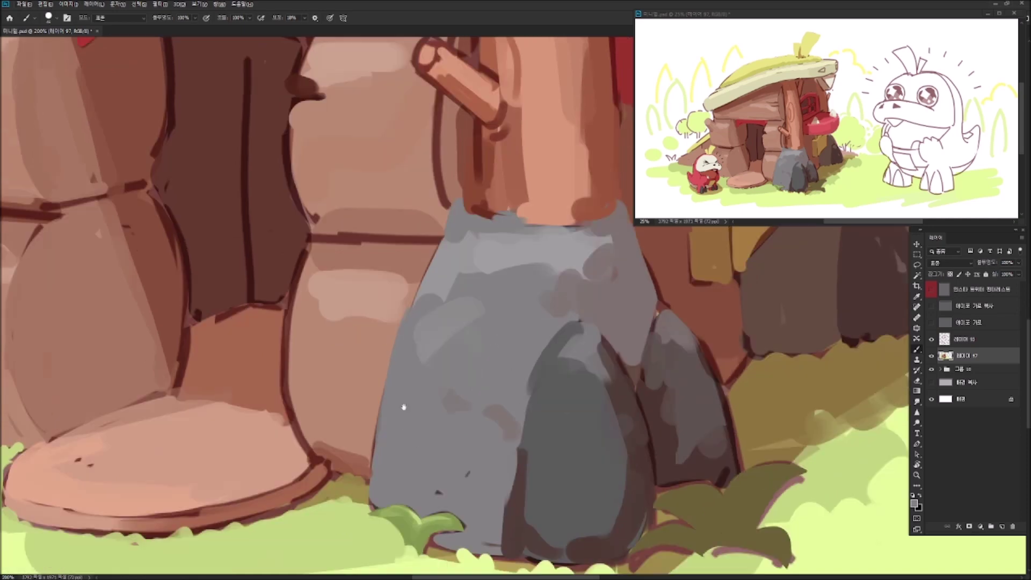
{"action": "left_click_drag", "start_coordinate": [404, 407], "coordinate": [404, 367]}
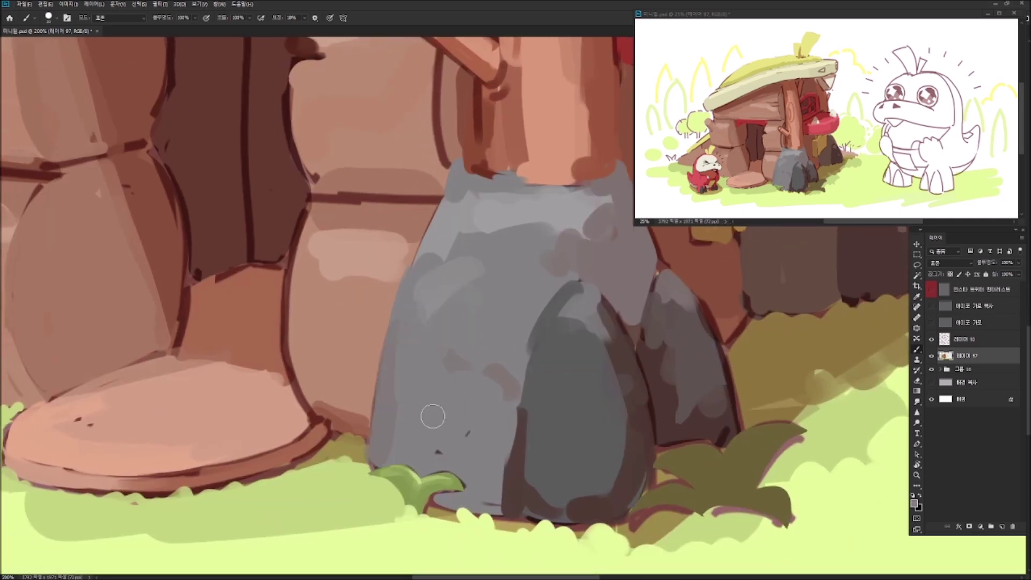
{"action": "left_click_drag", "start_coordinate": [502, 457], "coordinate": [510, 516]}
{"action": "left_click_drag", "start_coordinate": [524, 424], "coordinate": [540, 499]}
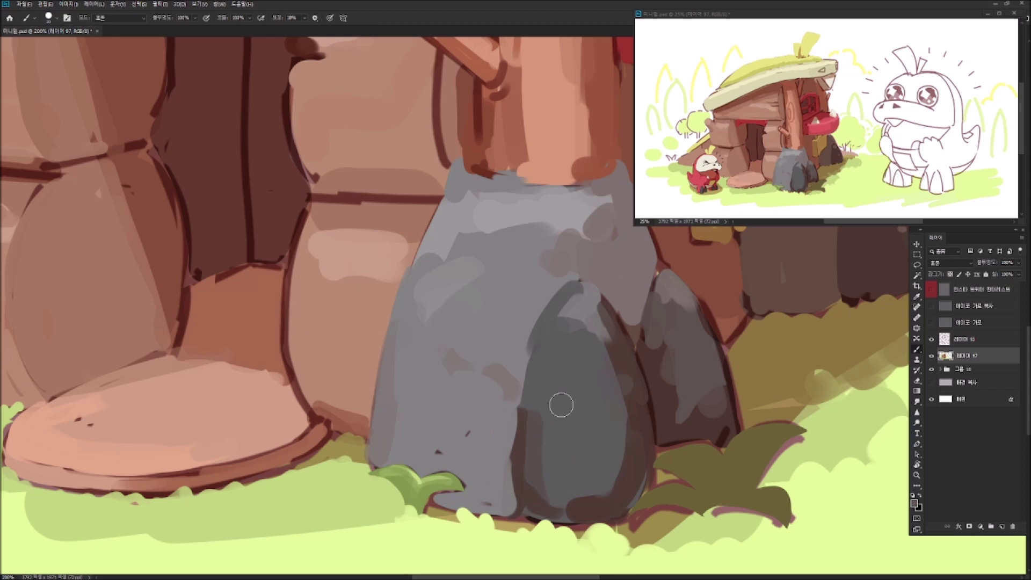
Paint a lighter grey highlight on the upper part of the dark front rock.
{"action": "left_click", "coordinate": [580, 324], "text": "alt"}
{"action": "mouse_move", "coordinate": [553, 328]}
{"action": "left_mouse_down"}
{"action": "mouse_move", "coordinate": [580, 376]}
{"action": "mouse_move", "coordinate": [525, 350]}
{"action": "left_mouse_up"}
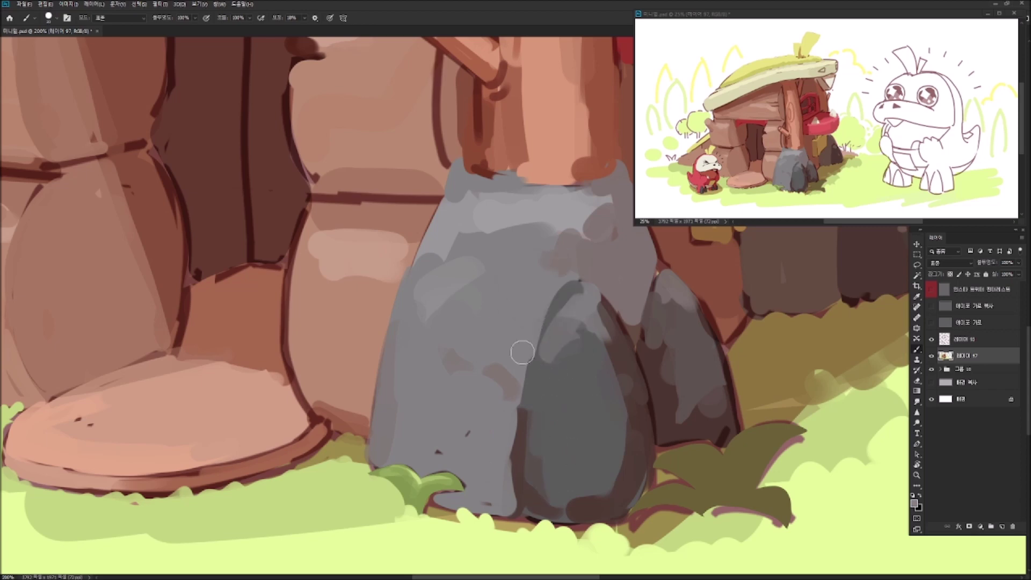
{"action": "left_click_drag", "start_coordinate": [453, 279], "coordinate": [577, 434]}
Paint sampled greys over the large rock and sampled log brown along its border with the adjoining log.
{"action": "left_click", "coordinate": [495, 441], "text": "alt"}
{"action": "left_click_drag", "start_coordinate": [495, 442], "coordinate": [573, 358]}
{"action": "left_click", "coordinate": [348, 257], "text": "alt"}
{"action": "mouse_move", "coordinate": [383, 425]}
{"action": "left_mouse_down"}
{"action": "mouse_move", "coordinate": [411, 363]}
{"action": "mouse_move", "coordinate": [452, 342]}
{"action": "mouse_move", "coordinate": [400, 358]}
{"action": "mouse_move", "coordinate": [388, 370]}
{"action": "mouse_move", "coordinate": [456, 344]}
{"action": "left_mouse_up"}
{"action": "mouse_move", "coordinate": [399, 366]}
{"action": "left_mouse_down"}
{"action": "mouse_move", "coordinate": [473, 338]}
{"action": "mouse_move", "coordinate": [428, 376]}
{"action": "mouse_move", "coordinate": [452, 407]}
{"action": "mouse_move", "coordinate": [579, 320]}
{"action": "left_mouse_up"}
Shade the doorway interior with darker brown and paint over the dark outline of the log end beside it.
{"action": "key", "text": "r"}
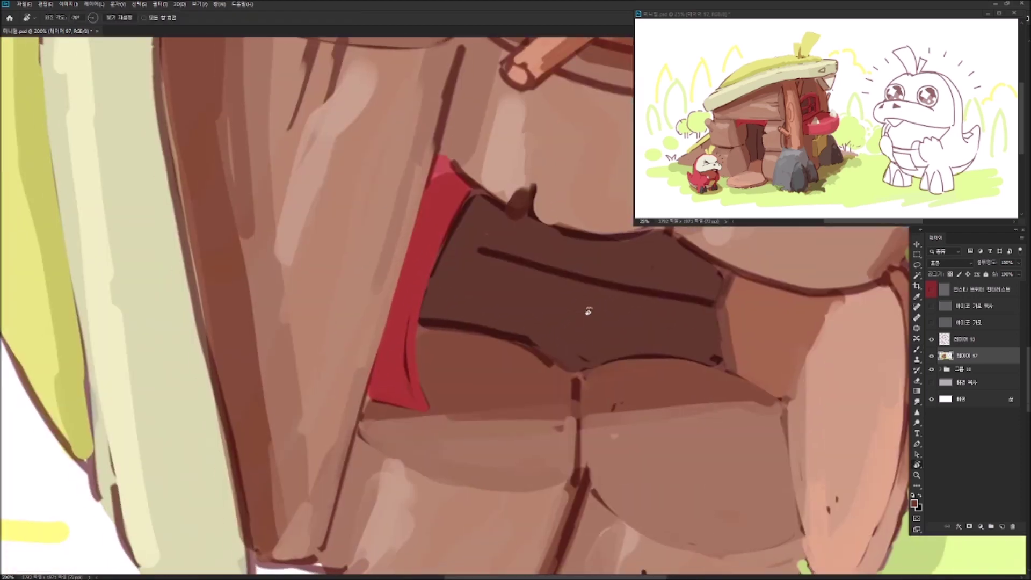
{"action": "mouse_move", "coordinate": [580, 276]}
{"action": "left_mouse_down"}
{"action": "mouse_move", "coordinate": [584, 300]}
{"action": "mouse_move", "coordinate": [560, 301]}
{"action": "mouse_move", "coordinate": [529, 256]}
{"action": "mouse_move", "coordinate": [547, 467]}
{"action": "left_mouse_up"}
{"action": "key", "text": "b"}
{"action": "key", "text": "r"}
{"action": "key", "text": "b"}
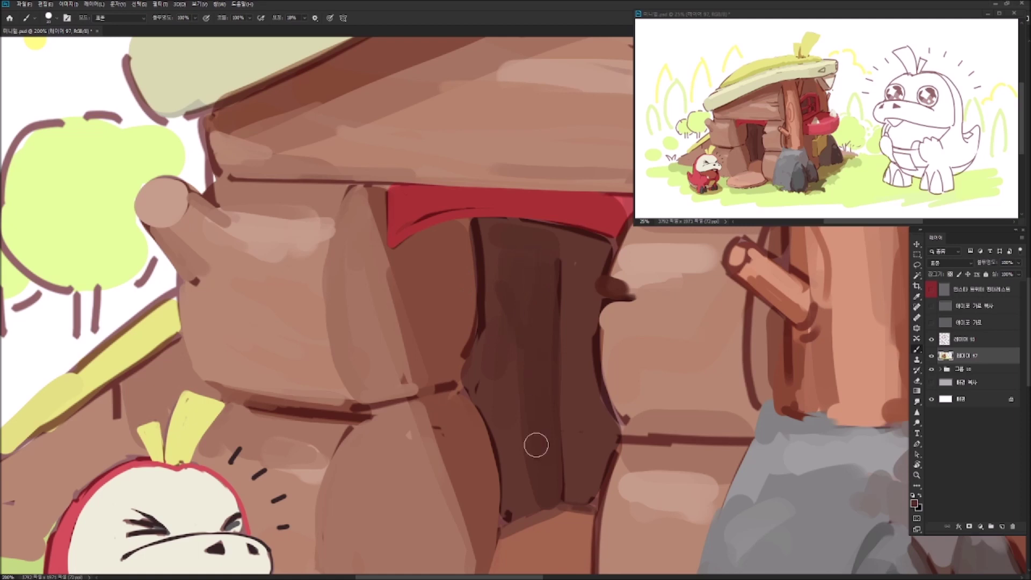
{"action": "left_click_drag", "start_coordinate": [464, 231], "coordinate": [451, 361]}
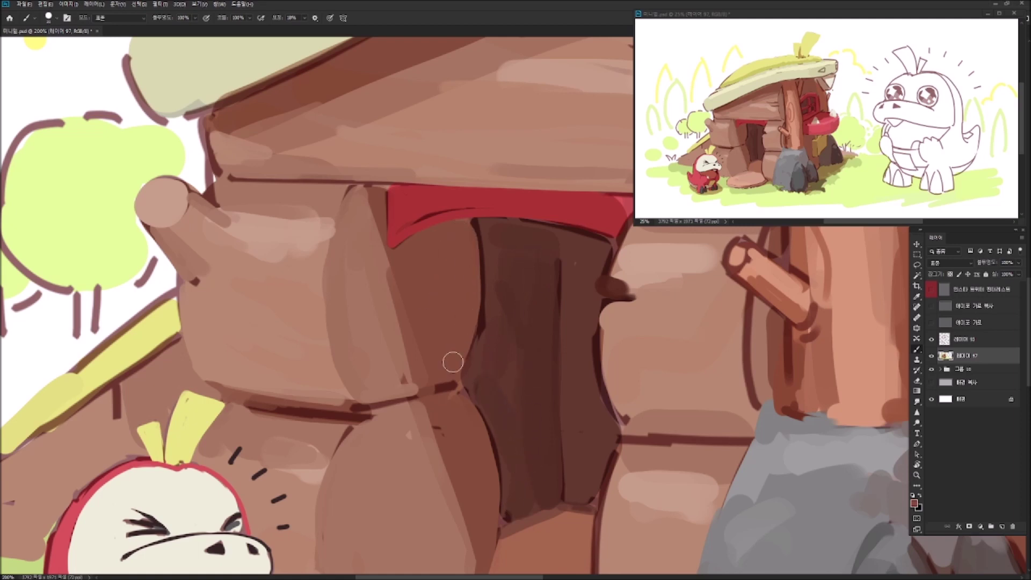
{"action": "mouse_move", "coordinate": [486, 223]}
{"action": "left_mouse_down"}
{"action": "mouse_move", "coordinate": [479, 352]}
{"action": "mouse_move", "coordinate": [392, 327]}
{"action": "left_mouse_up"}
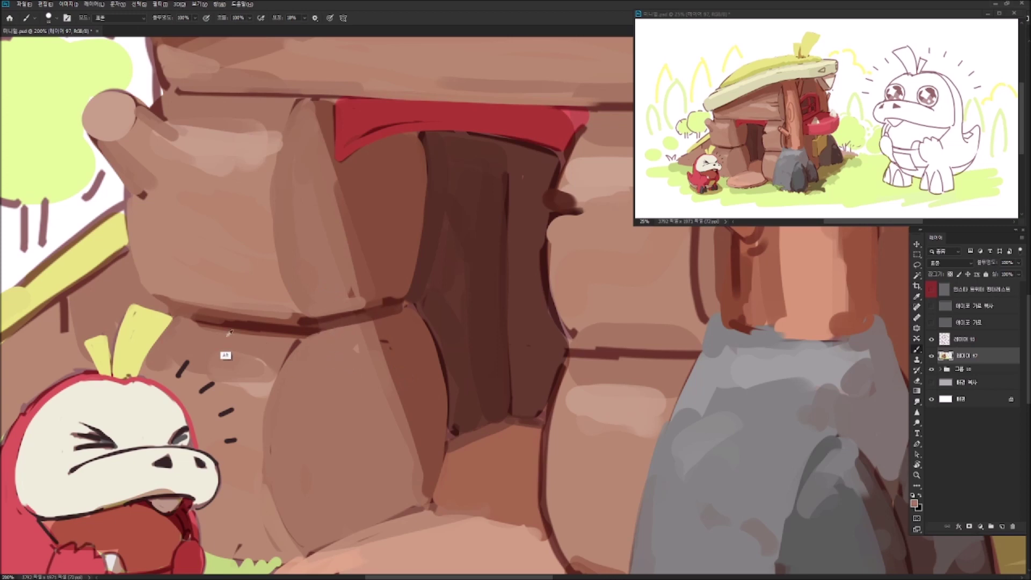
Paint lighter brown growth rings on the cut end of the lower log beside the doorway.
{"action": "left_click_drag", "start_coordinate": [417, 344], "coordinate": [318, 331]}
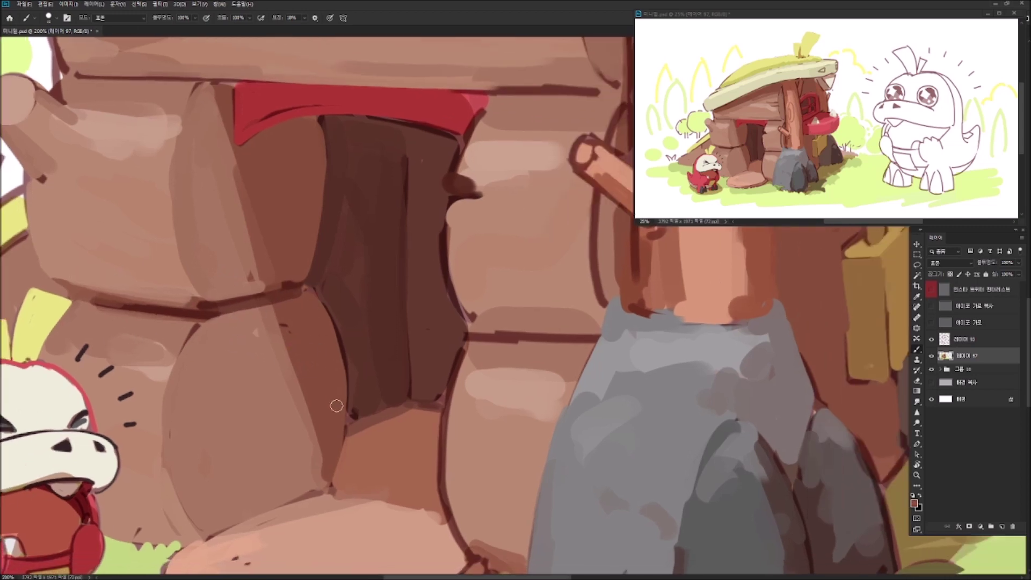
{"action": "left_click", "coordinate": [256, 329], "text": "alt"}
{"action": "mouse_move", "coordinate": [253, 320]}
{"action": "left_mouse_down"}
{"action": "mouse_move", "coordinate": [215, 332]}
{"action": "mouse_move", "coordinate": [186, 441]}
{"action": "left_mouse_up"}
{"action": "left_click_drag", "start_coordinate": [237, 339], "coordinate": [204, 515]}
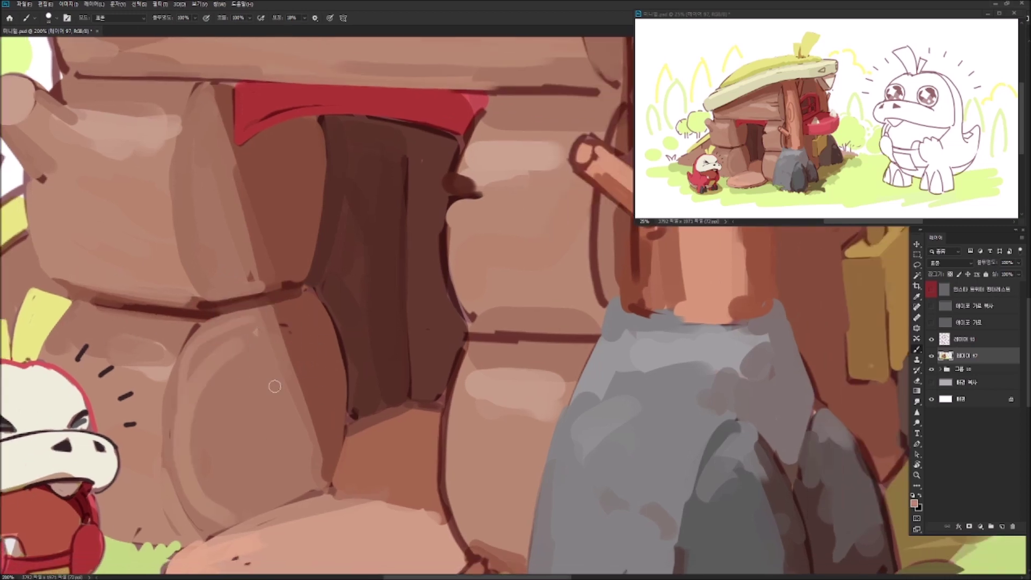
{"action": "left_click_drag", "start_coordinate": [268, 371], "coordinate": [283, 487]}
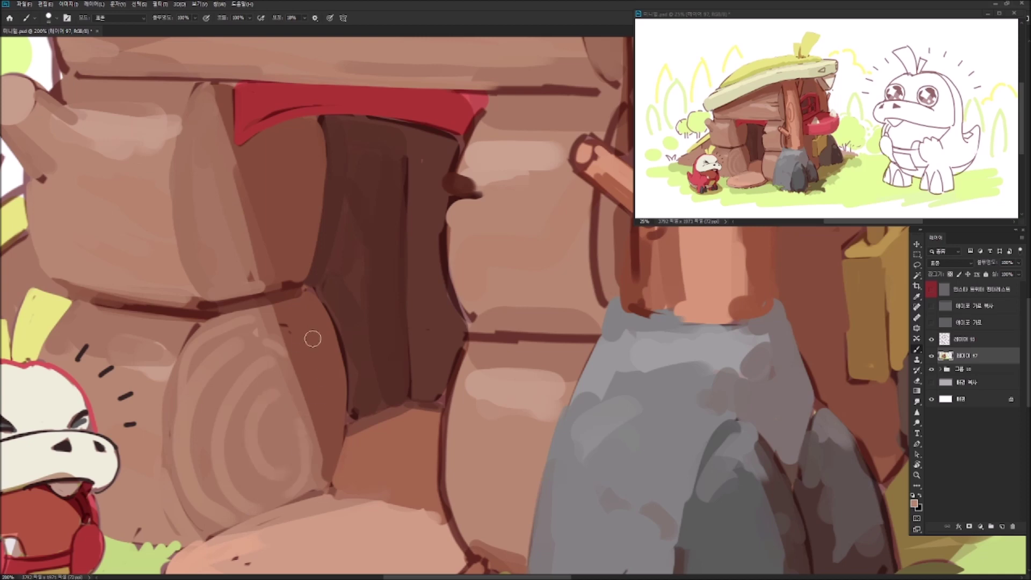
Paint growth rings on the upper log's cut end, covering both its lit and its shaded half.
{"action": "mouse_move", "coordinate": [229, 134]}
{"action": "left_mouse_down"}
{"action": "mouse_move", "coordinate": [280, 255]}
{"action": "mouse_move", "coordinate": [309, 400]}
{"action": "left_mouse_up"}
{"action": "left_click_drag", "start_coordinate": [285, 284], "coordinate": [279, 368]}
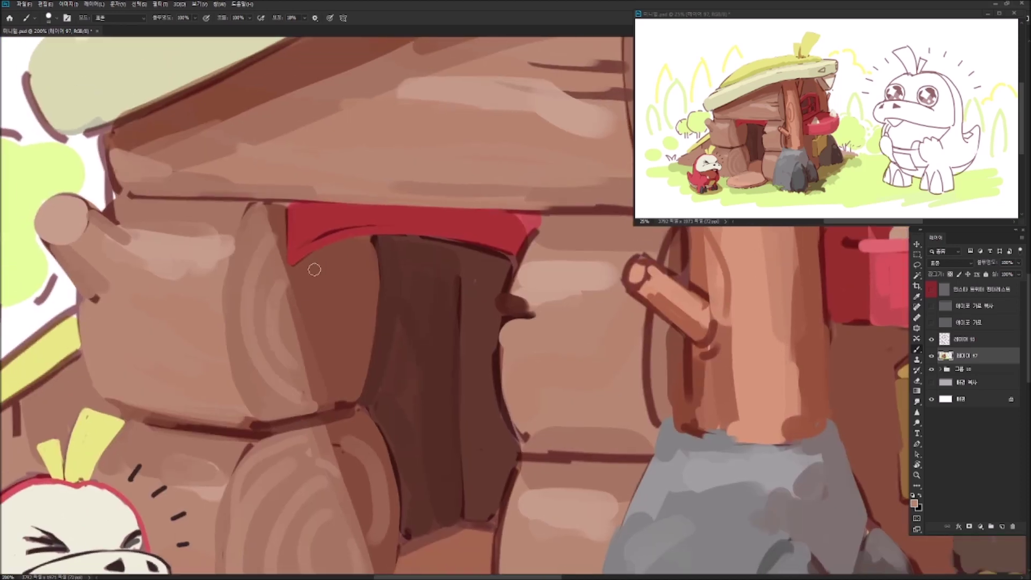
{"action": "left_click_drag", "start_coordinate": [317, 266], "coordinate": [329, 370]}
{"action": "left_click_drag", "start_coordinate": [355, 256], "coordinate": [316, 396]}
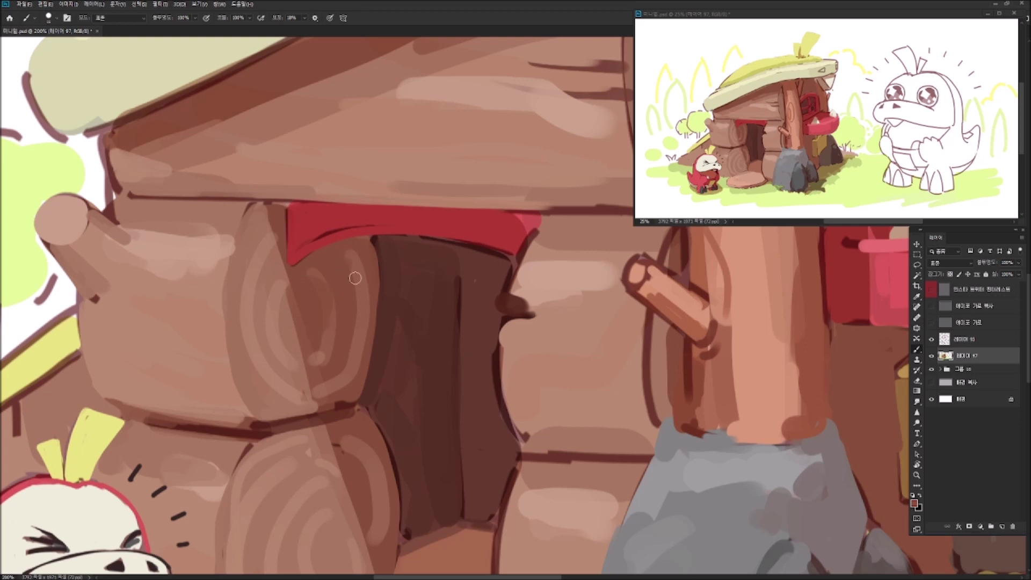
{"action": "left_click_drag", "start_coordinate": [355, 271], "coordinate": [358, 351]}
{"action": "left_click", "coordinate": [270, 270], "text": "alt"}
{"action": "mouse_move", "coordinate": [258, 311]}
{"action": "left_mouse_down"}
{"action": "mouse_move", "coordinate": [260, 359]}
{"action": "mouse_move", "coordinate": [252, 230]}
{"action": "left_mouse_up"}
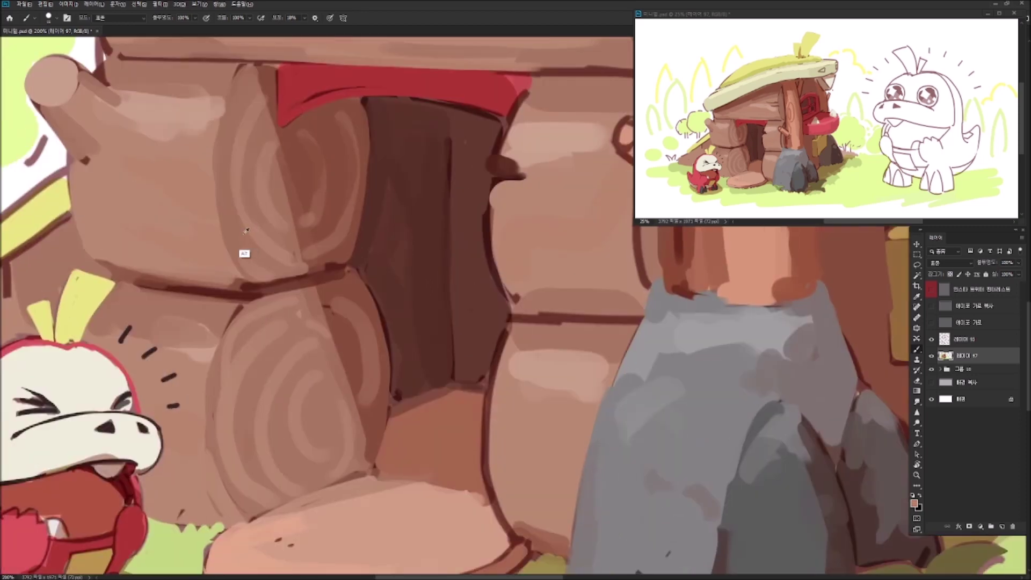
Refine the lower log end with sampled browns, touching up the rings along the edge of its shaded half.
{"action": "left_click", "coordinate": [278, 307], "text": "alt"}
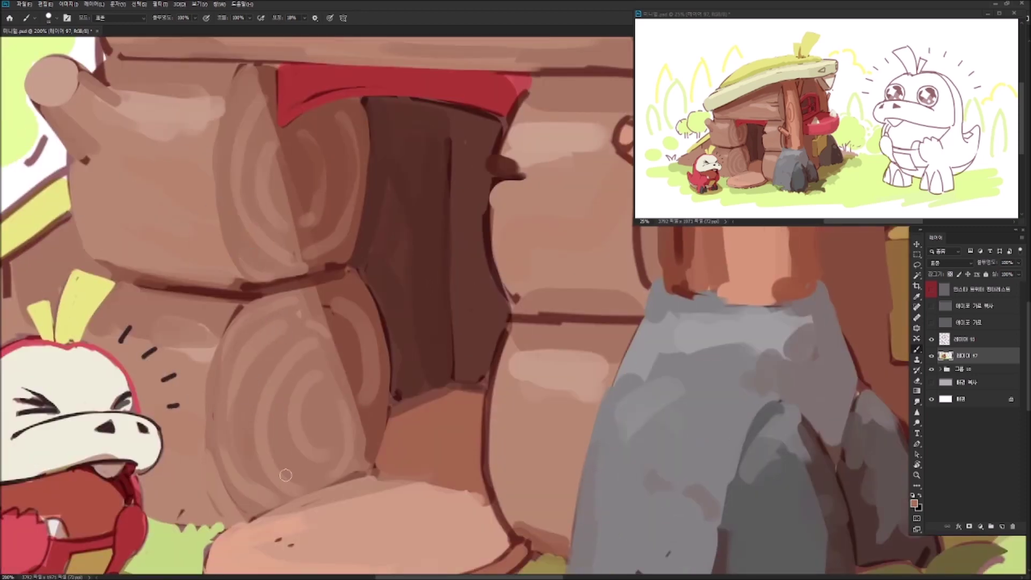
{"action": "left_click", "coordinate": [345, 312], "text": "alt"}
{"action": "mouse_move", "coordinate": [336, 306]}
{"action": "left_mouse_down"}
{"action": "mouse_move", "coordinate": [379, 338]}
{"action": "mouse_move", "coordinate": [360, 361]}
{"action": "mouse_move", "coordinate": [364, 429]}
{"action": "left_mouse_up"}
{"action": "left_click", "coordinate": [340, 455], "text": "alt"}
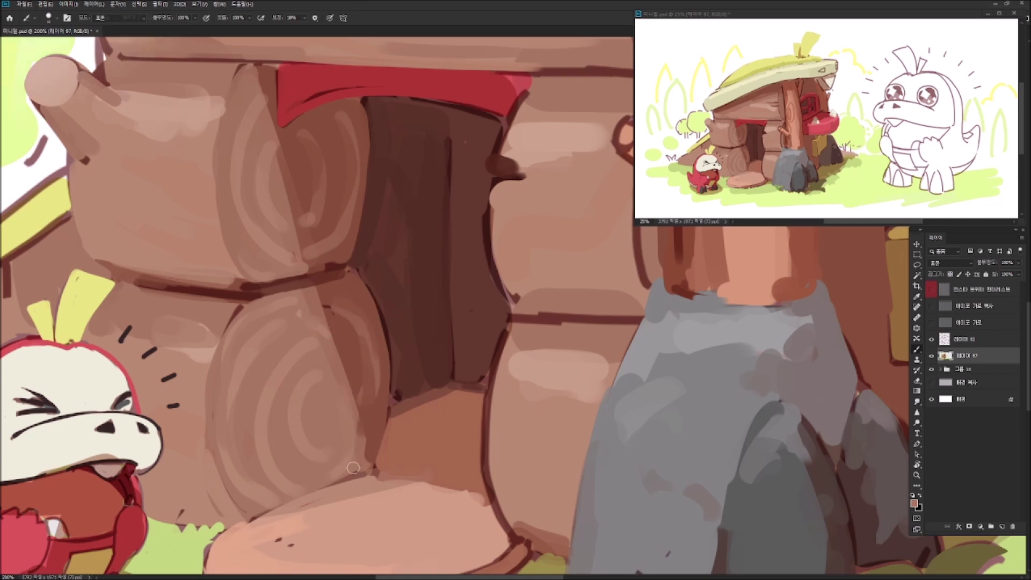
Paint sampled cream over the outline along the roof's lower edge and erase the outline around the roof's rear tip.
{"action": "scroll", "coordinate": [335, 474], "scroll_direction": "up", "scroll_amount": 6}
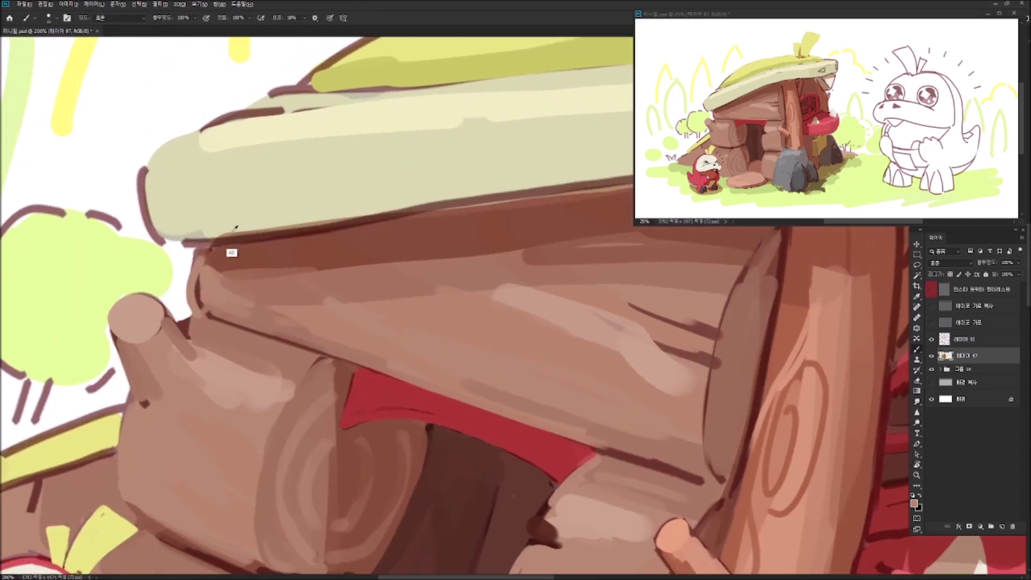
{"action": "left_click", "coordinate": [234, 228], "text": "alt"}
{"action": "key", "text": "r"}
{"action": "left_click_drag", "start_coordinate": [234, 228], "coordinate": [275, 230]}
{"action": "scroll", "coordinate": [275, 230], "scroll_direction": "down", "scroll_amount": 3}
{"action": "scroll", "coordinate": [322, 258], "scroll_direction": "up", "scroll_amount": 3}
{"action": "key", "text": "b"}
{"action": "mouse_move", "coordinate": [357, 276]}
{"action": "left_mouse_down"}
{"action": "mouse_move", "coordinate": [527, 269]}
{"action": "mouse_move", "coordinate": [649, 285]}
{"action": "left_mouse_up"}
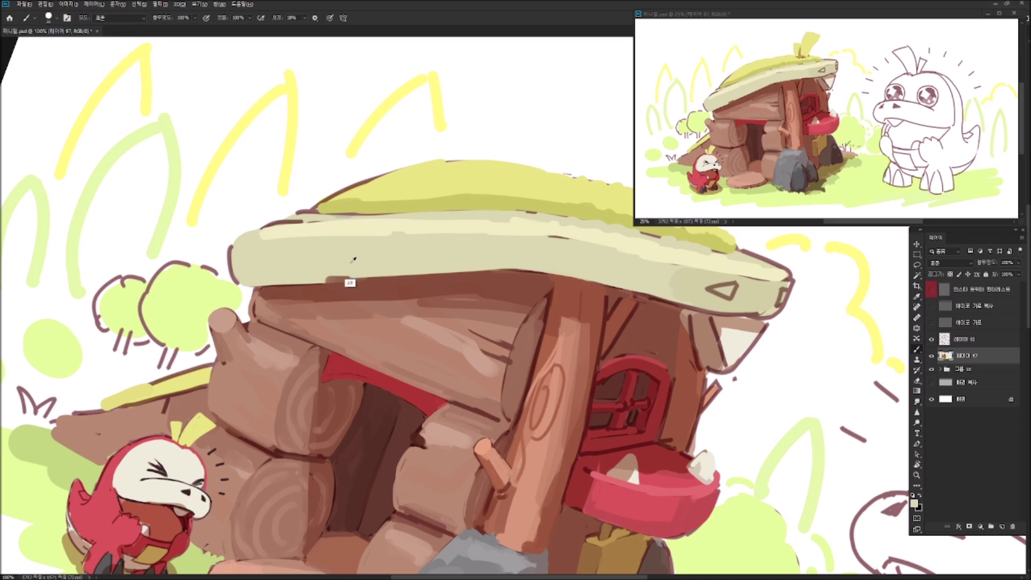
{"action": "key", "text": "e"}
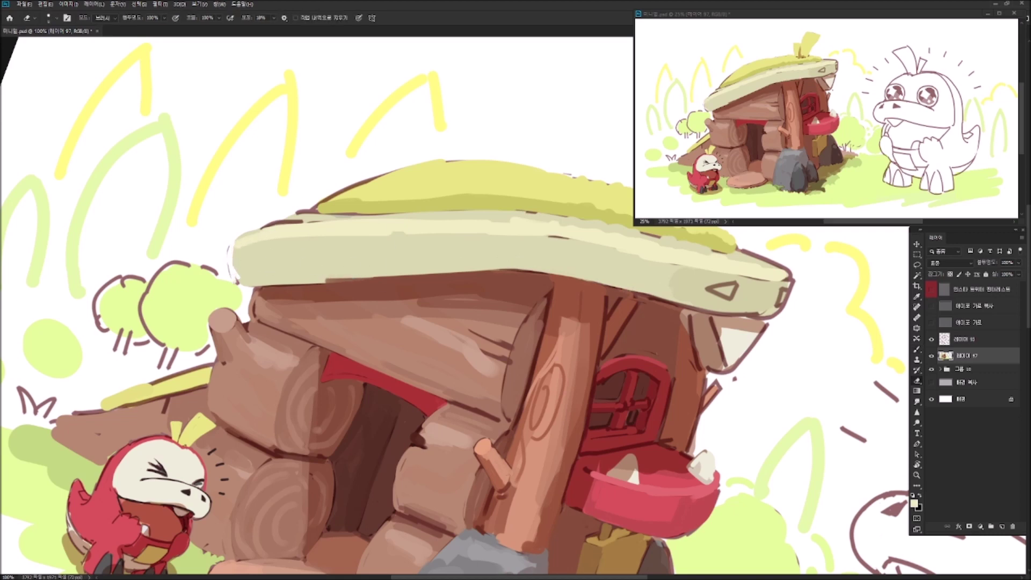
Cover the outlines on top of the roof with sampled cream and yellow-green, giving the grass layer bumpy edges.
{"action": "key", "text": "b"}
{"action": "left_click_drag", "start_coordinate": [308, 216], "coordinate": [272, 225]}
{"action": "left_click", "coordinate": [350, 192], "text": "alt"}
{"action": "left_click_drag", "start_coordinate": [328, 197], "coordinate": [378, 182]}
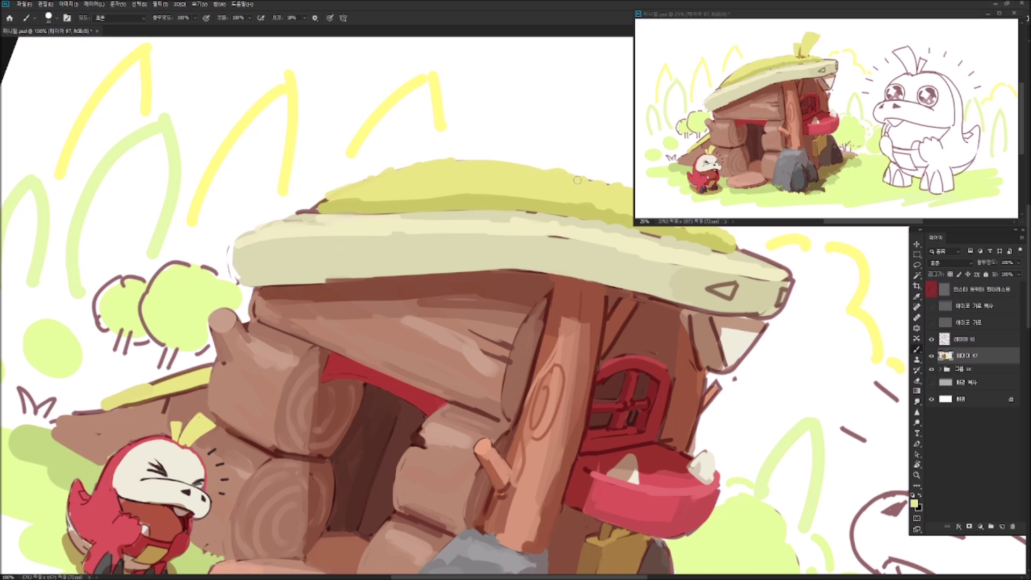
{"action": "left_click", "coordinate": [552, 184], "text": "alt"}
{"action": "left_click_drag", "start_coordinate": [528, 207], "coordinate": [564, 213]}
{"action": "mouse_move", "coordinate": [344, 195]}
{"action": "left_mouse_down"}
{"action": "mouse_move", "coordinate": [297, 212]}
{"action": "mouse_move", "coordinate": [417, 306]}
{"action": "mouse_move", "coordinate": [345, 285]}
{"action": "mouse_move", "coordinate": [404, 273]}
{"action": "left_mouse_up"}
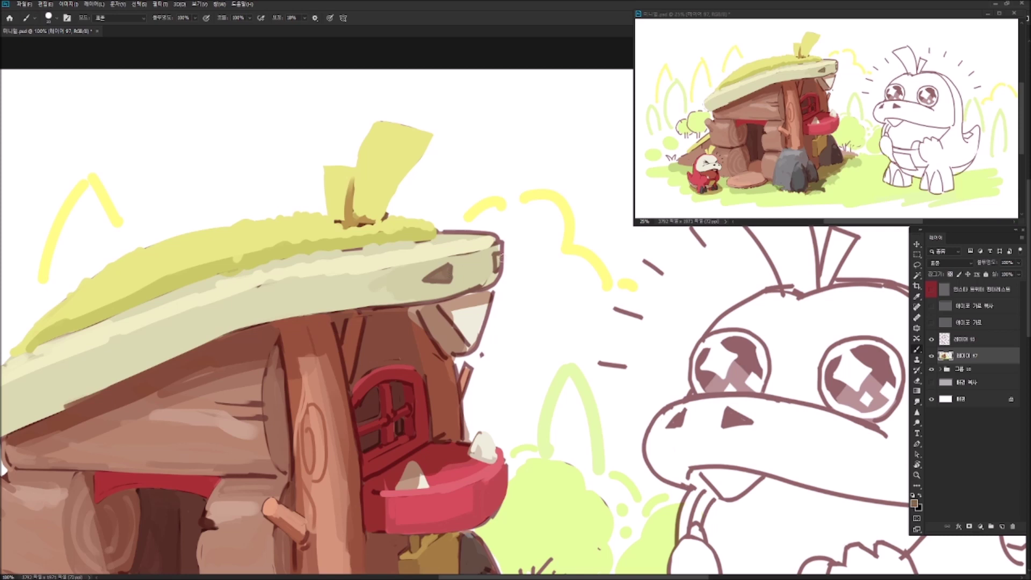
Paint sampled cream over the outline of the roof's snout and sampled brown over the outline of the fang beneath it.
{"action": "left_click", "coordinate": [473, 256], "text": "alt"}
{"action": "left_click_drag", "start_coordinate": [486, 235], "coordinate": [441, 233]}
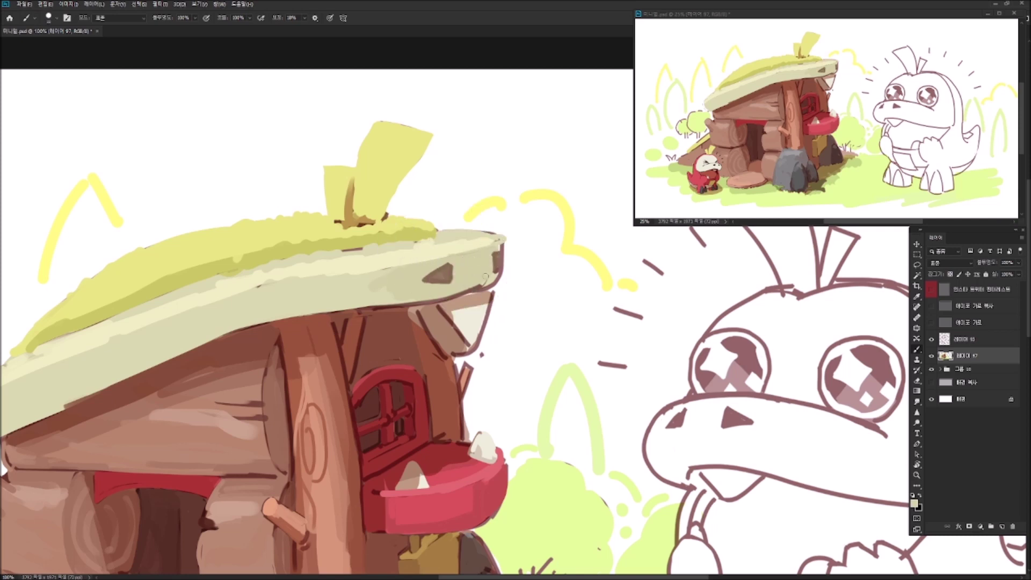
{"action": "left_click", "coordinate": [441, 341], "text": "alt"}
{"action": "mouse_move", "coordinate": [422, 311]}
{"action": "left_mouse_down"}
{"action": "mouse_move", "coordinate": [466, 351]}
{"action": "mouse_move", "coordinate": [486, 310]}
{"action": "left_mouse_up"}
{"action": "left_click", "coordinate": [471, 326], "text": "alt"}
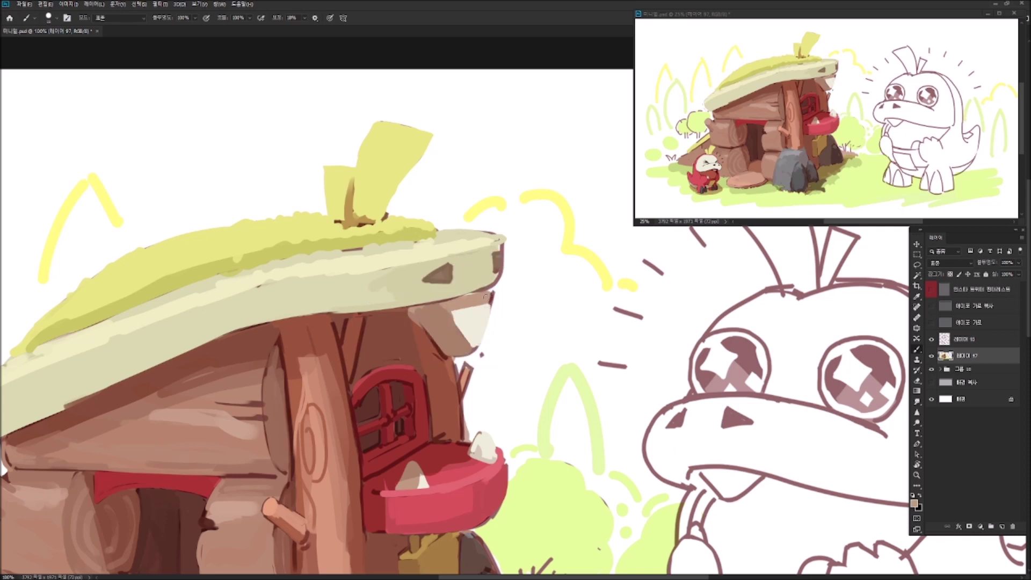
Paint sampled wall brown over the outlines of the wall just below the roof's snout.
{"action": "left_click", "coordinate": [404, 343], "text": "alt"}
{"action": "left_click_drag", "start_coordinate": [412, 312], "coordinate": [416, 361]}
{"action": "left_click", "coordinate": [349, 344], "text": "alt"}
Paint over the outlines of the red window and the mouth-shaped balcony with sampled reds.
{"action": "left_click_drag", "start_coordinate": [363, 298], "coordinate": [311, 194]}
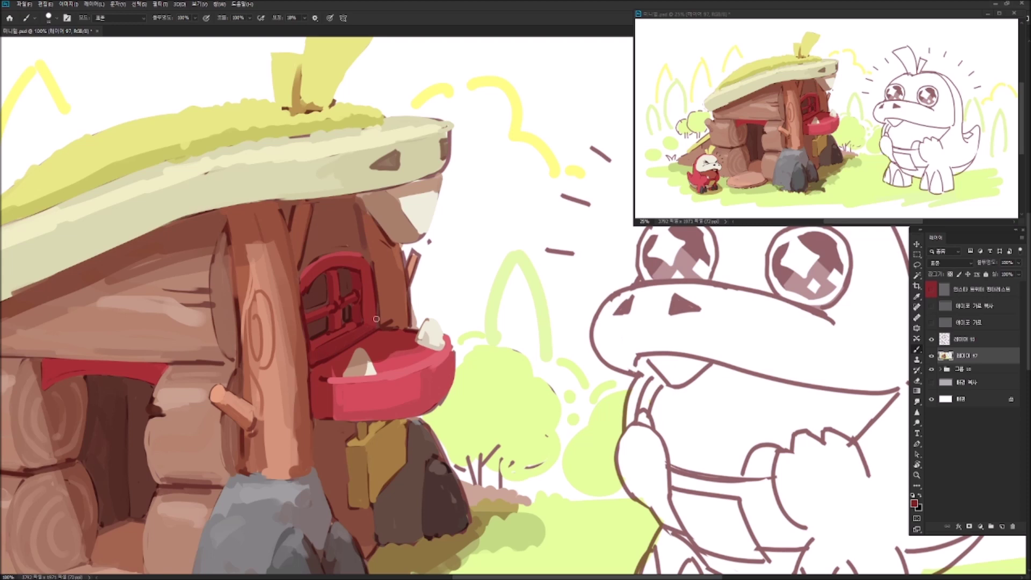
{"action": "key", "text": "alt"}
{"action": "left_click", "coordinate": [365, 371], "text": "alt"}
{"action": "left_click", "coordinate": [352, 371], "text": "alt"}
{"action": "left_click", "coordinate": [329, 370], "text": "alt"}
Repaint the ochre block hanging under the red balcony with sampled ochres, covering its outlines.
{"action": "scroll", "coordinate": [344, 380], "scroll_direction": "down", "scroll_amount": 2}
{"action": "left_click", "coordinate": [369, 383], "text": "alt"}
{"action": "left_click", "coordinate": [397, 385], "text": "alt"}
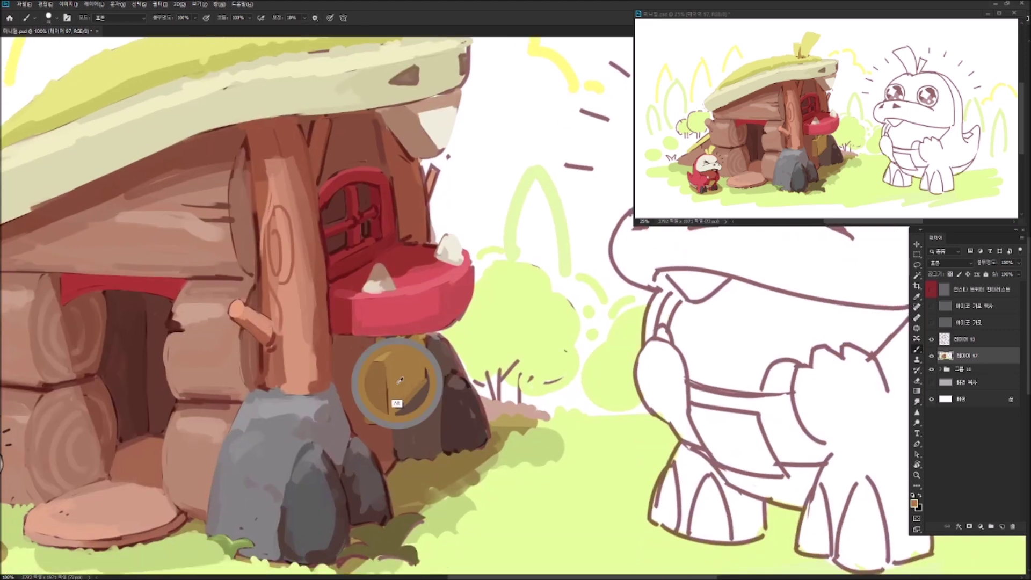
{"action": "left_click", "coordinate": [385, 380], "text": "alt"}
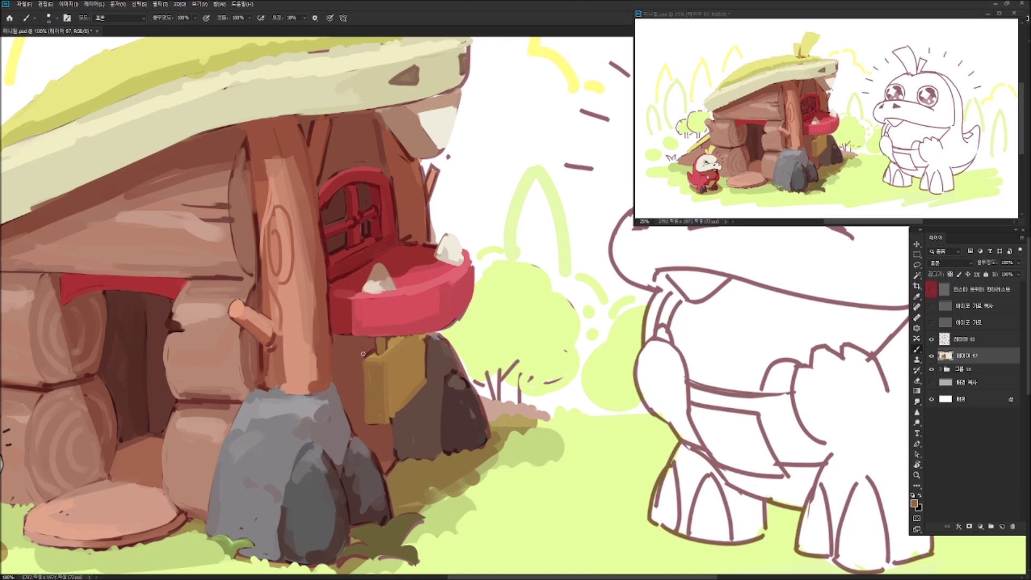
Paint over the outlines of the dark rock under the balcony and the bush behind it with sampled greys and light green.
{"action": "left_click", "coordinate": [428, 339], "text": "alt"}
{"action": "left_click", "coordinate": [460, 382], "text": "alt"}
{"action": "left_click_drag", "start_coordinate": [461, 303], "coordinate": [563, 324]}
{"action": "left_click", "coordinate": [580, 322], "text": "alt"}
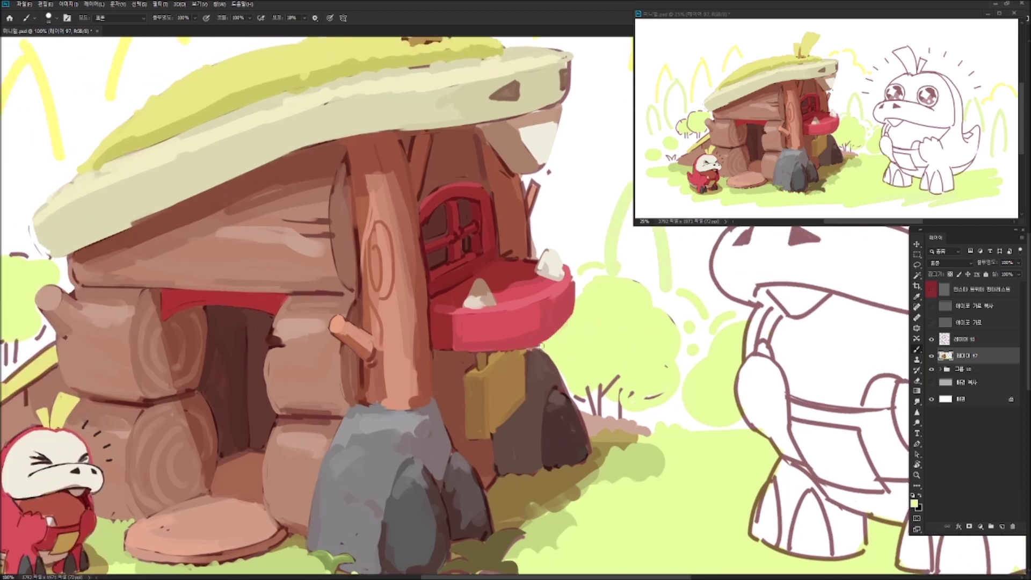
{"action": "left_click", "coordinate": [533, 354], "text": "alt"}
{"action": "left_click", "coordinate": [497, 355], "text": "alt"}
Enlarge the brush and repaint the large beam above the doorway with sampled browns, softening its highlight and the outline of its end.
{"action": "left_click_drag", "start_coordinate": [269, 311], "coordinate": [503, 318]}
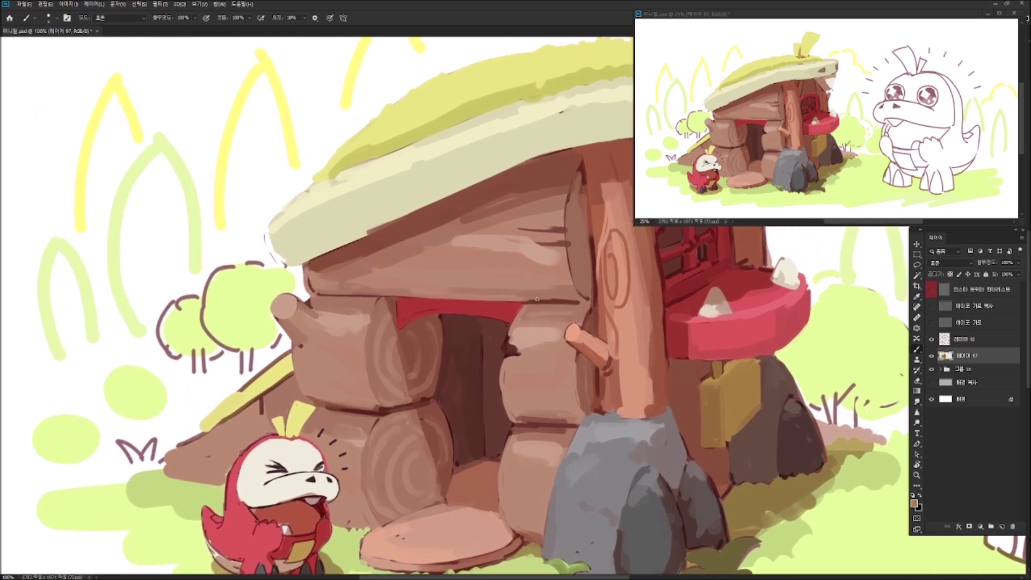
{"action": "left_click_drag", "start_coordinate": [570, 248], "coordinate": [466, 286]}
{"action": "key", "text": "bracketright"}
{"action": "key", "text": "bracketright"}
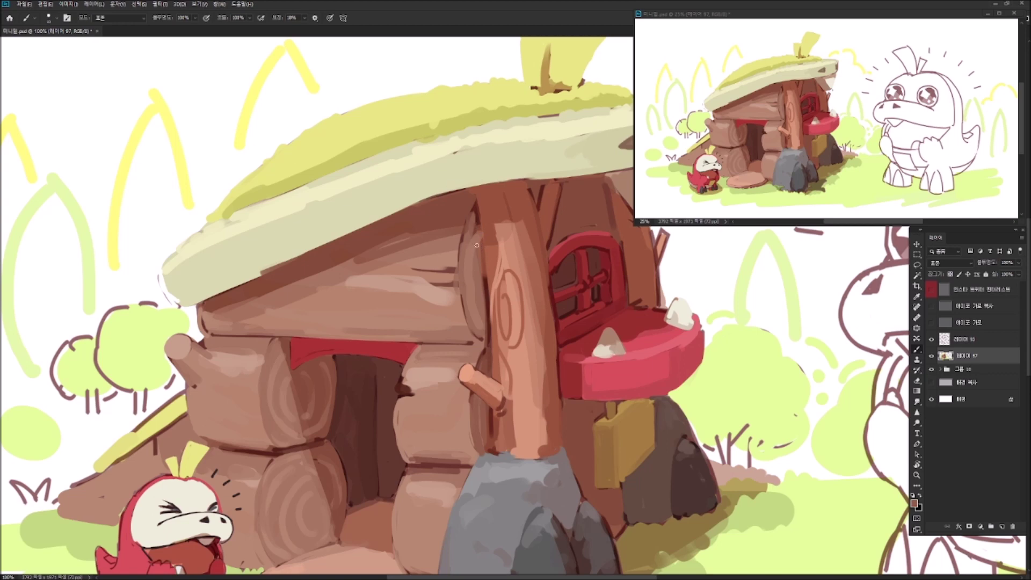
{"action": "left_click", "coordinate": [398, 265], "text": "alt"}
{"action": "left_click_drag", "start_coordinate": [365, 279], "coordinate": [423, 278]}
{"action": "left_click", "coordinate": [444, 281], "text": "alt"}
{"action": "left_click", "coordinate": [461, 282], "text": "alt"}
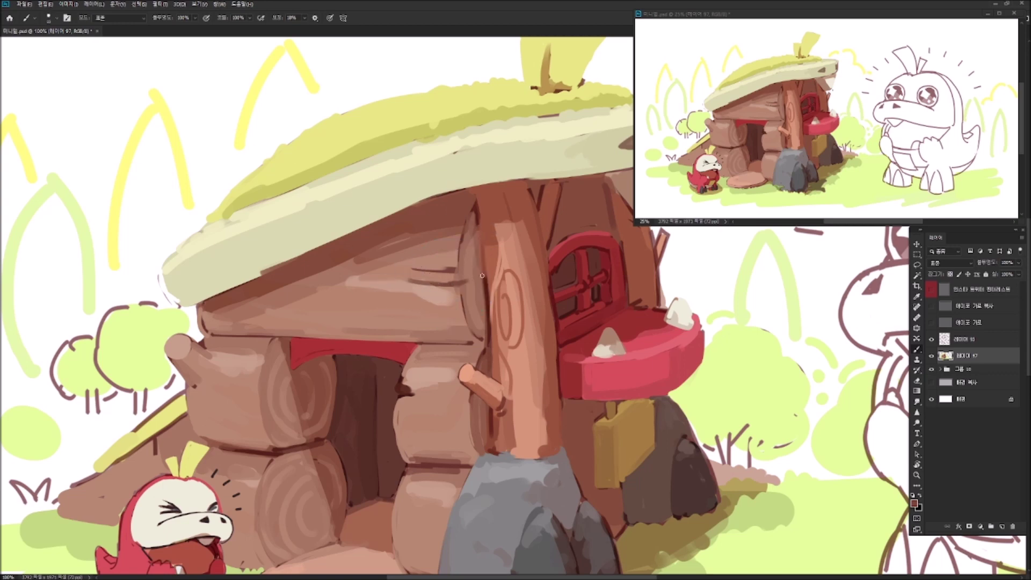
{"action": "left_click", "coordinate": [470, 267], "text": "alt"}
Paint sampled browns over the outline at the beam's outer end above the log stub.
{"action": "left_click_drag", "start_coordinate": [472, 533], "coordinate": [596, 490]}
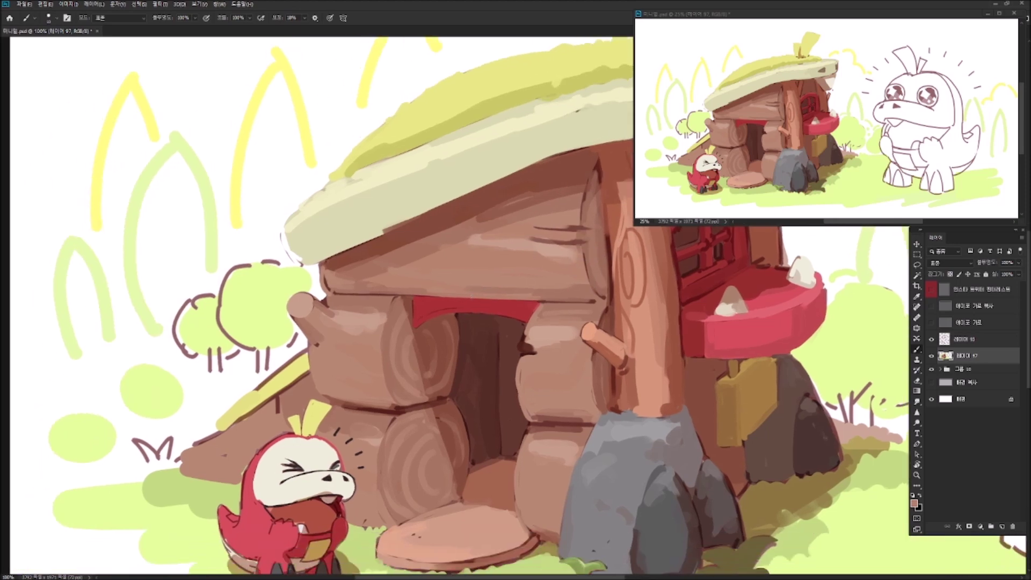
{"action": "left_click", "coordinate": [449, 302], "text": "alt"}
{"action": "left_click_drag", "start_coordinate": [336, 283], "coordinate": [409, 278]}
{"action": "left_click", "coordinate": [408, 277], "text": "alt"}
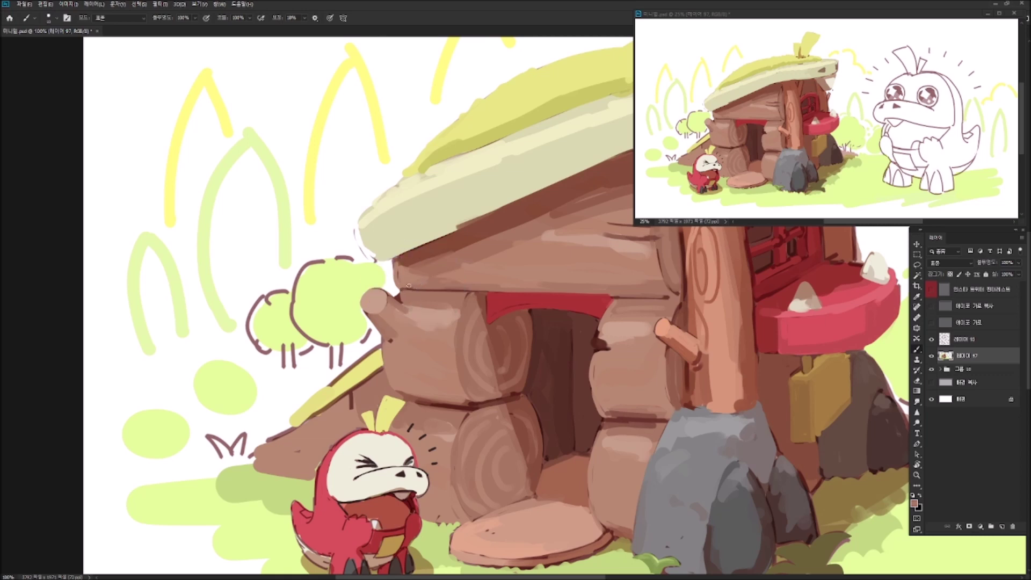
Paint light green over the outlines of the two small round trees behind the house.
{"action": "left_click_drag", "start_coordinate": [329, 264], "coordinate": [293, 316]}
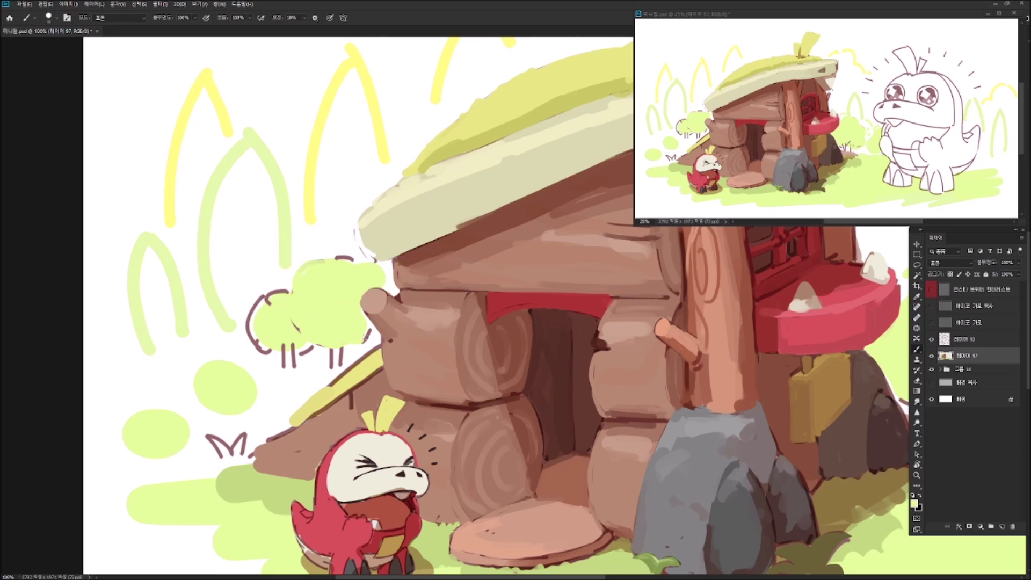
{"action": "mouse_move", "coordinate": [284, 309]}
{"action": "left_mouse_down"}
{"action": "mouse_move", "coordinate": [339, 309]}
{"action": "mouse_move", "coordinate": [319, 332]}
{"action": "left_mouse_up"}
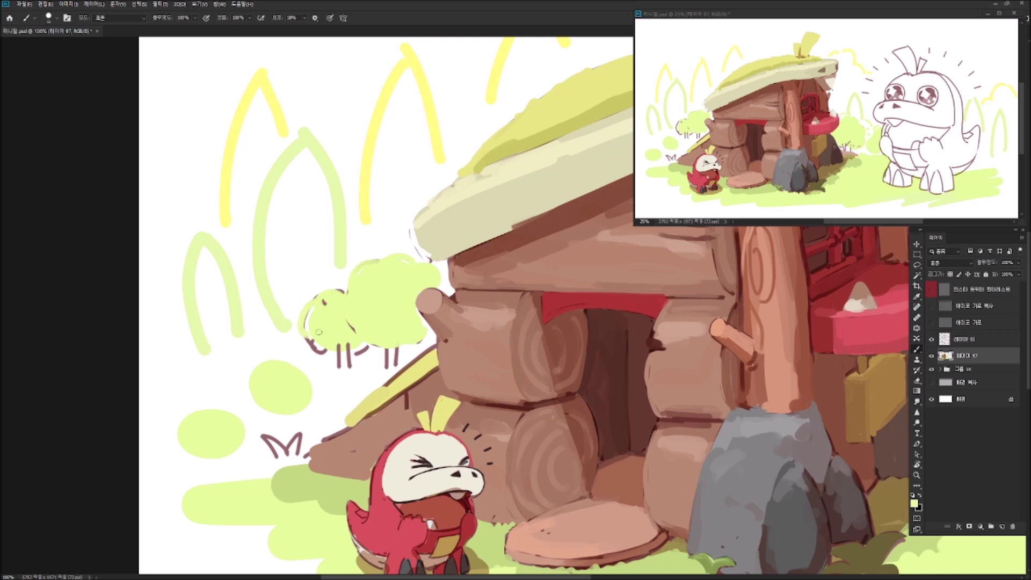
{"action": "left_click", "coordinate": [340, 339], "text": "alt"}
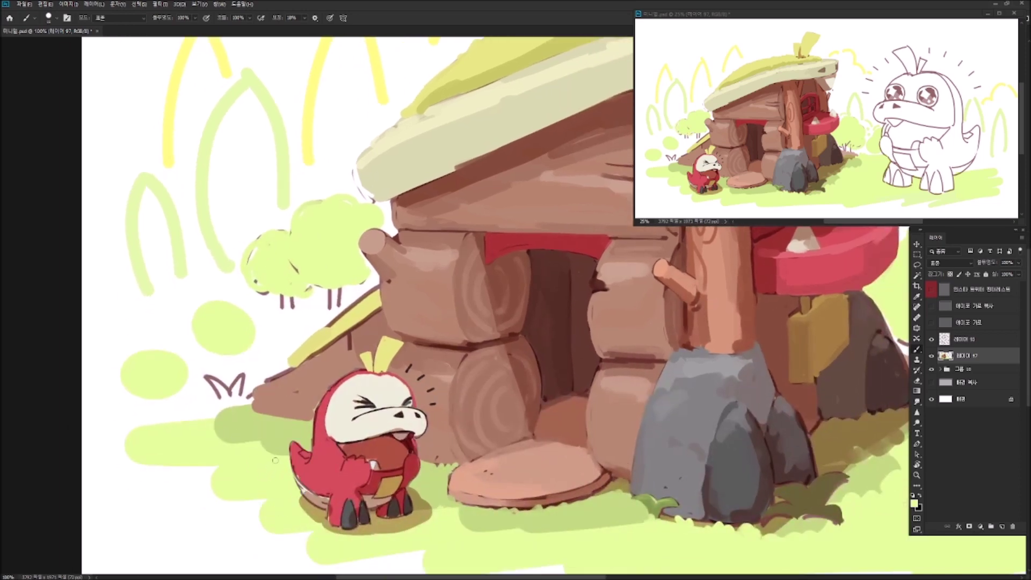
Repaint the slope beside the house with sampled browns and yellow, giving its grassy top edge small bumps.
{"action": "left_click_drag", "start_coordinate": [275, 460], "coordinate": [228, 447]}
{"action": "left_click", "coordinate": [278, 414], "text": "alt"}
{"action": "left_click", "coordinate": [333, 376], "text": "alt"}
{"action": "left_click_drag", "start_coordinate": [323, 354], "coordinate": [252, 387]}
{"action": "left_click", "coordinate": [301, 363], "text": "alt"}
{"action": "left_click_drag", "start_coordinate": [325, 326], "coordinate": [361, 302]}
{"action": "left_click", "coordinate": [350, 337], "text": "alt"}
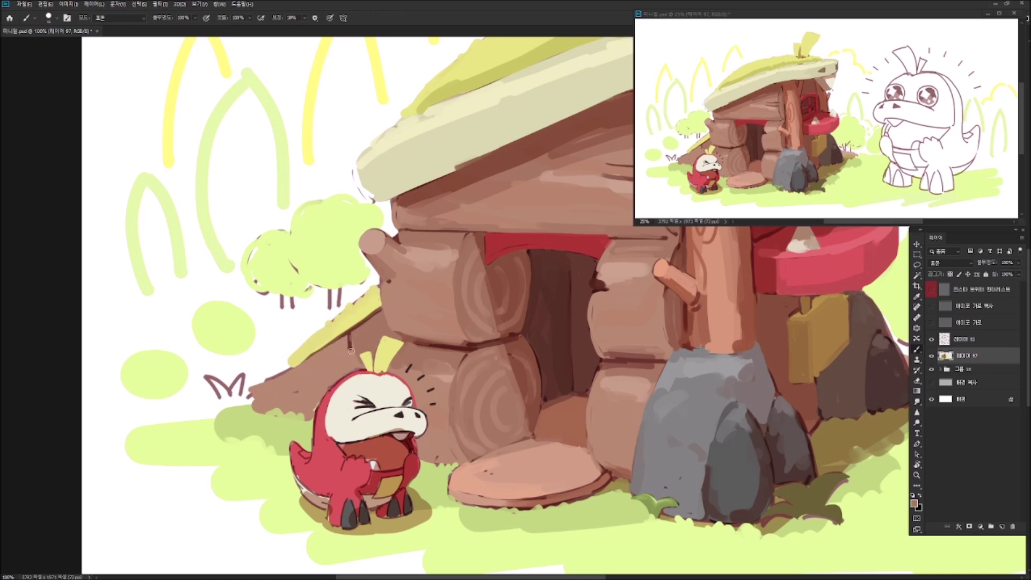
Clean up the base of the brown slope with sampled brown and green grass bumps.
{"action": "left_click_drag", "start_coordinate": [251, 411], "coordinate": [254, 416]}
{"action": "left_click", "coordinate": [256, 401], "text": "alt"}
{"action": "left_click_drag", "start_coordinate": [272, 419], "coordinate": [342, 336]}
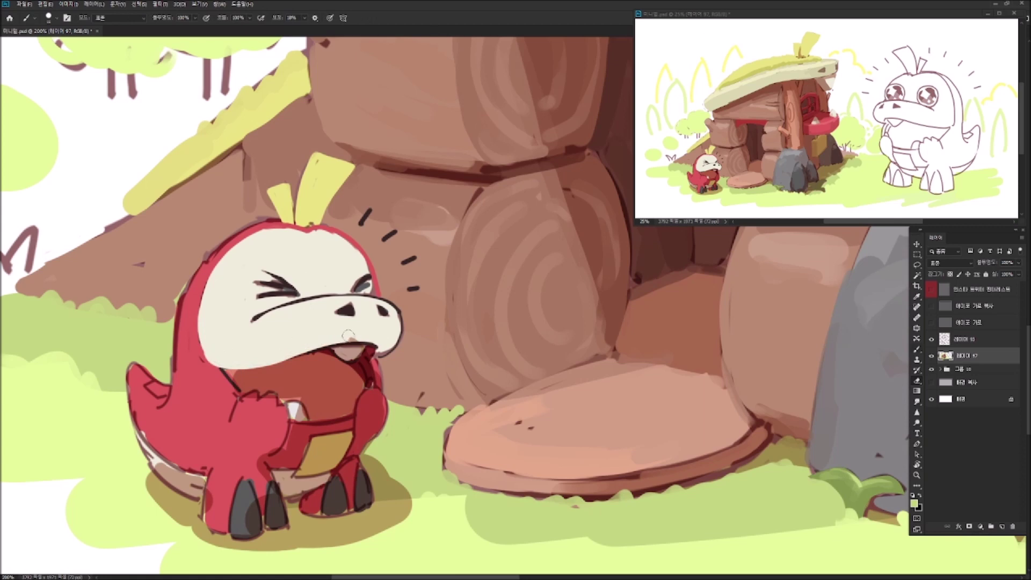
{"action": "left_click", "coordinate": [309, 322], "text": "alt"}
{"action": "key", "text": "e"}
{"action": "left_click_drag", "start_coordinate": [260, 262], "coordinate": [251, 304]}
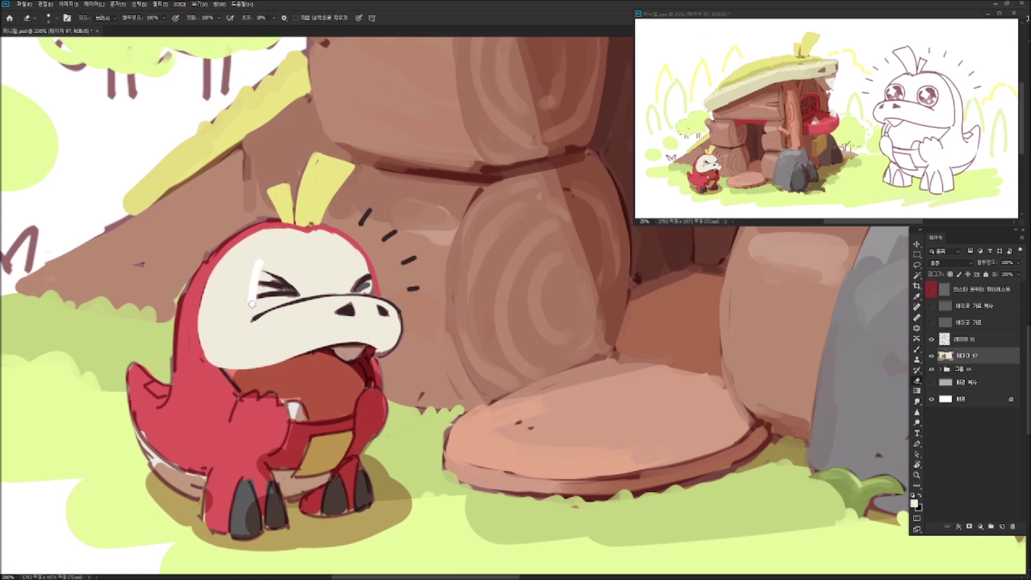
{"action": "key", "text": "ctrl+z"}
{"action": "key", "text": "b"}
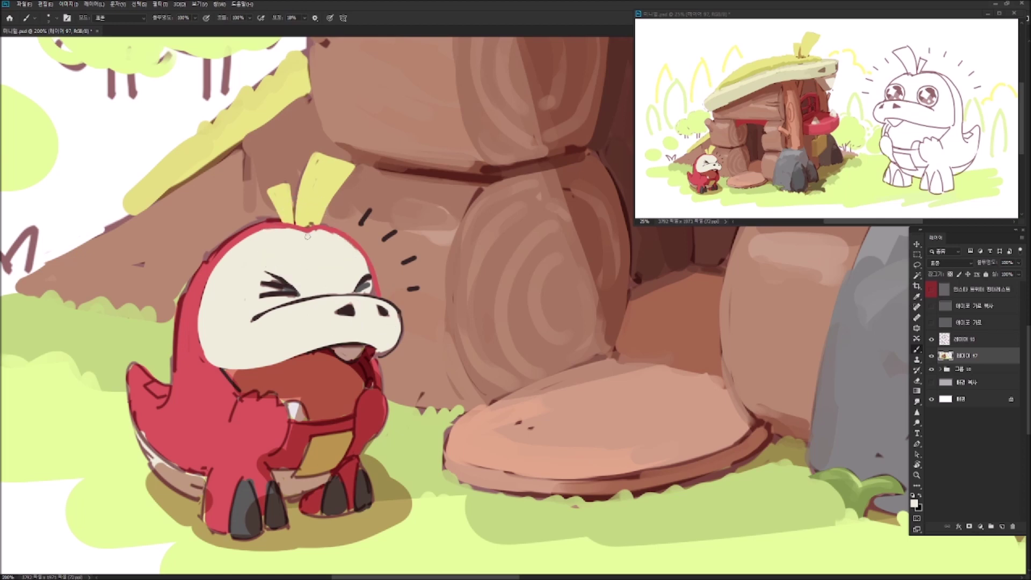
Paint sampled red over the outline along the top and back of the small dinosaur's head.
{"action": "left_click_drag", "start_coordinate": [311, 220], "coordinate": [404, 207]}
{"action": "left_click", "coordinate": [341, 245], "text": "alt"}
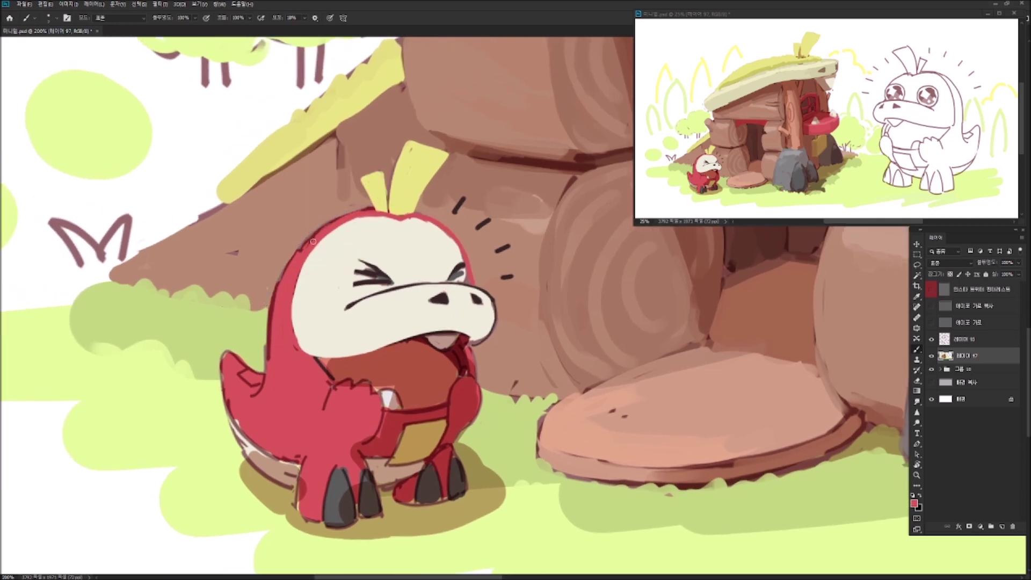
{"action": "left_click_drag", "start_coordinate": [273, 311], "coordinate": [332, 242]}
{"action": "left_click", "coordinate": [425, 341], "text": "alt"}
Fill the small dinosaur's tail notch with sampled yellow and paint sampled grey over its front claw outlines.
{"action": "left_click", "coordinate": [447, 176], "text": "alt"}
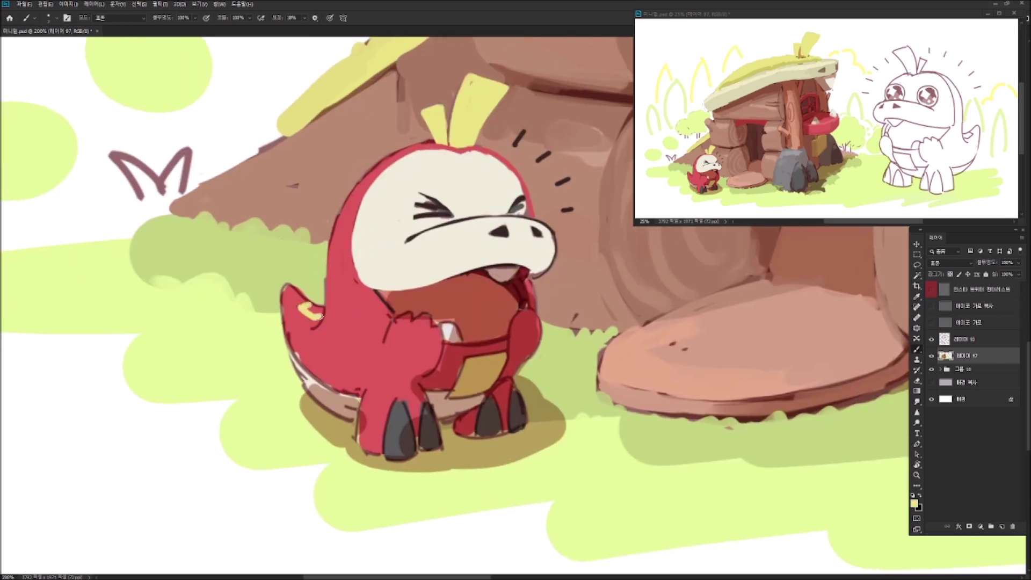
{"action": "left_click", "coordinate": [287, 286], "text": "alt"}
{"action": "left_click_drag", "start_coordinate": [317, 376], "coordinate": [336, 329]}
{"action": "left_click", "coordinate": [416, 373], "text": "alt"}
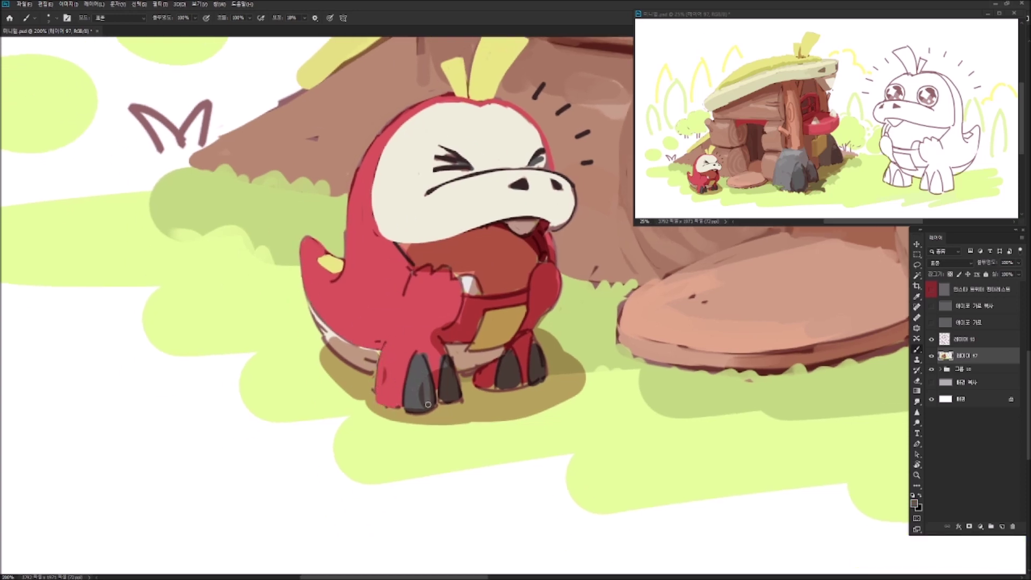
{"action": "left_click_drag", "start_coordinate": [434, 404], "coordinate": [440, 373]}
Paint over the near hand's outlines with sampled red and add a pinkish highlight to its knuckles.
{"action": "left_click", "coordinate": [465, 302], "text": "alt"}
{"action": "left_click_drag", "start_coordinate": [465, 303], "coordinate": [442, 334]}
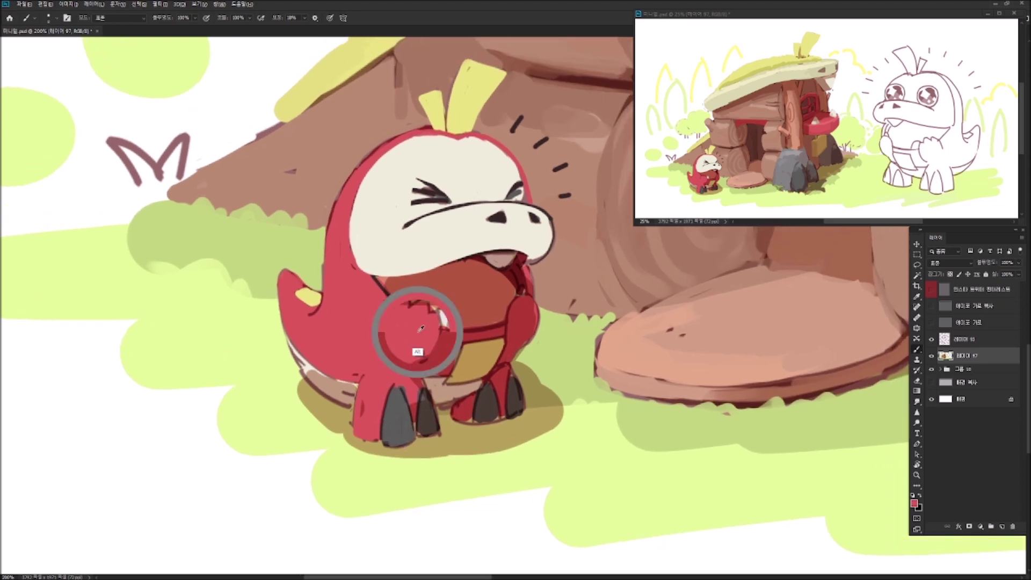
{"action": "key", "text": "F2"}
{"action": "key", "text": "Return"}
{"action": "left_click_drag", "start_coordinate": [413, 321], "coordinate": [403, 319]}
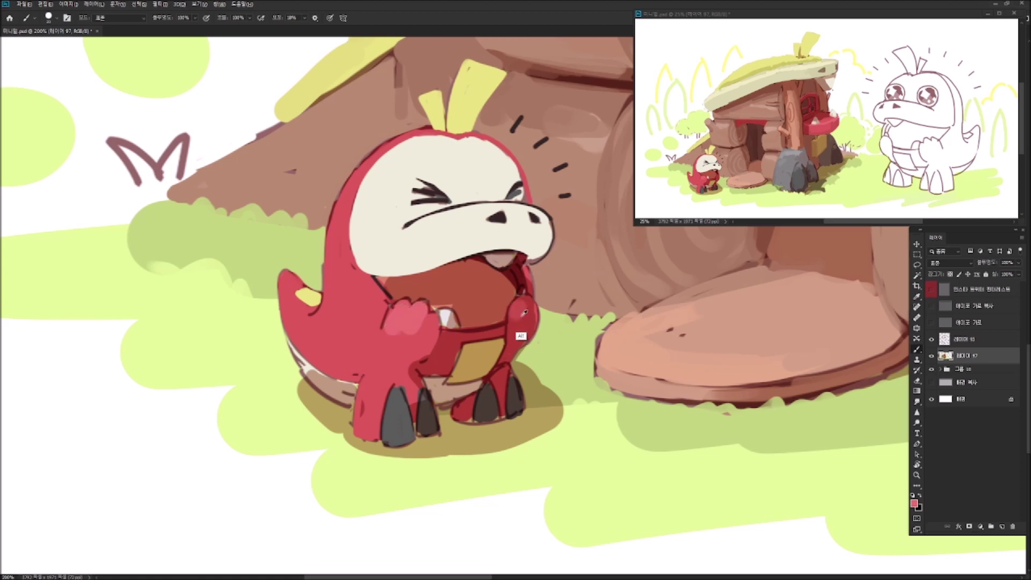
Highlight the small dinosaur's far hand in lighter red and paint a white claw on it.
{"action": "left_click", "coordinate": [503, 293], "text": "alt"}
{"action": "mouse_move", "coordinate": [503, 293]}
{"action": "left_mouse_down"}
{"action": "mouse_move", "coordinate": [518, 276]}
{"action": "mouse_move", "coordinate": [515, 300]}
{"action": "mouse_move", "coordinate": [528, 310]}
{"action": "left_mouse_up"}
{"action": "left_click", "coordinate": [526, 329], "text": "alt"}
{"action": "left_click", "coordinate": [505, 297], "text": "alt"}
{"action": "key", "text": "x"}
{"action": "left_click", "coordinate": [529, 273], "text": "alt"}
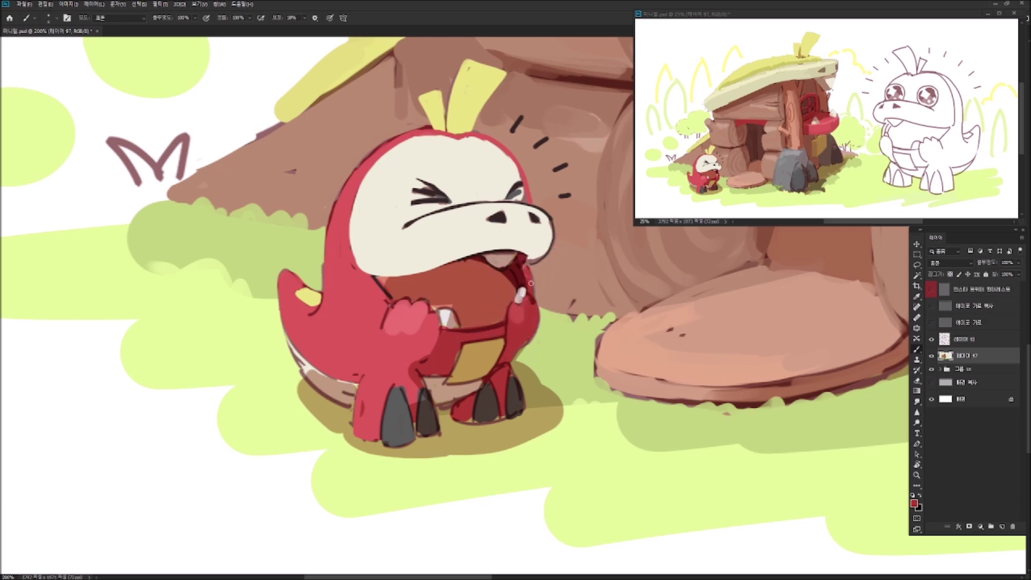
Clean up the outlines around the small dinosaur's mouth and tooth with colours sampled from the drawing.
{"action": "left_click", "coordinate": [501, 261], "text": "alt"}
{"action": "left_click", "coordinate": [537, 252], "text": "alt"}
{"action": "left_click_drag", "start_coordinate": [512, 218], "coordinate": [479, 261]}
{"action": "left_click", "coordinate": [439, 310], "text": "alt"}
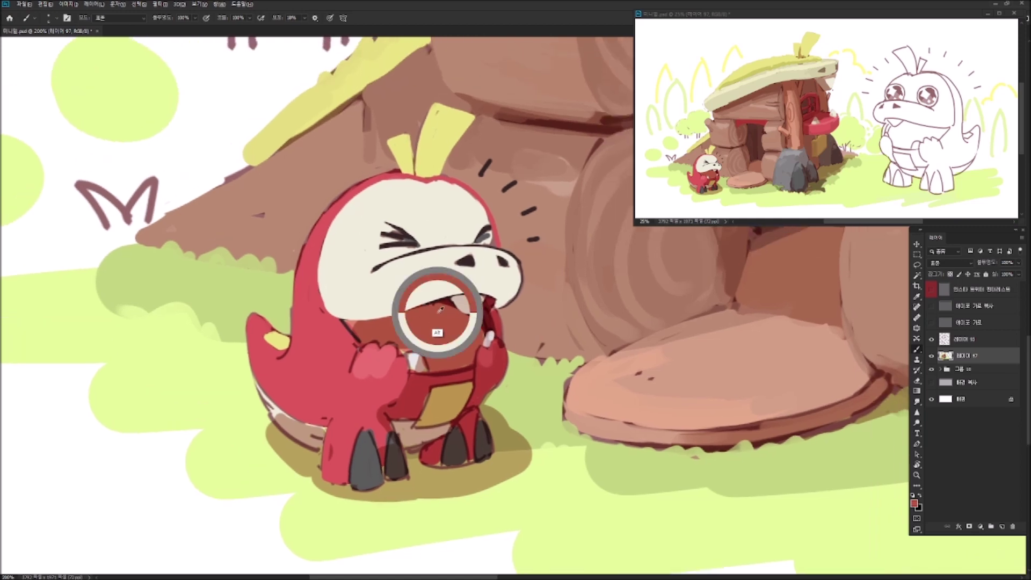
Enlarge the near hand's white claws and paint sampled brownish red over the belly outlines beneath the mouth.
{"action": "left_click", "coordinate": [421, 313], "text": "alt"}
{"action": "mouse_move", "coordinate": [443, 360]}
{"action": "left_mouse_down"}
{"action": "mouse_move", "coordinate": [420, 313]}
{"action": "mouse_move", "coordinate": [400, 321]}
{"action": "left_mouse_up"}
{"action": "left_click", "coordinate": [399, 316], "text": "alt"}
{"action": "left_click", "coordinate": [420, 316], "text": "alt"}
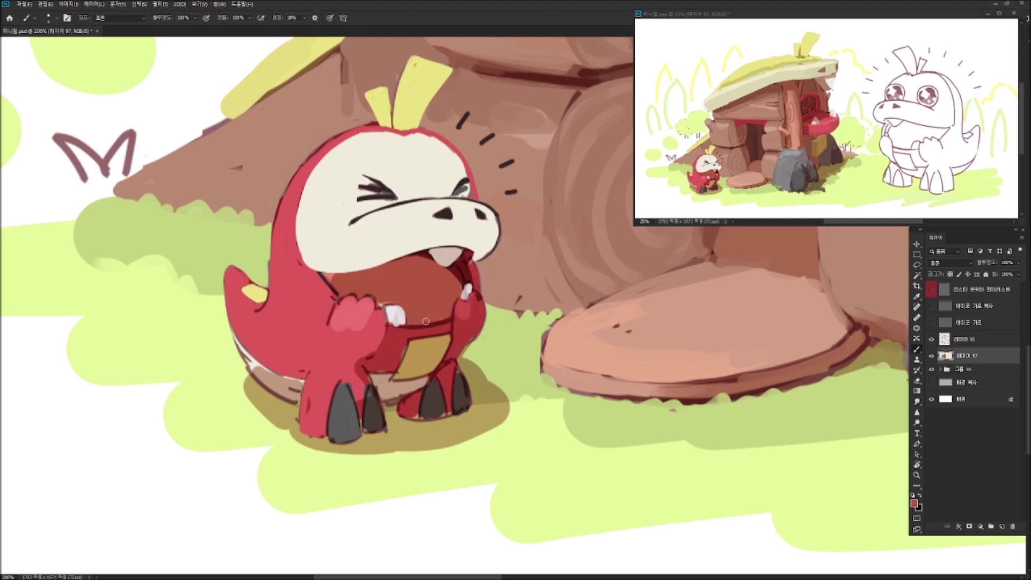
{"action": "left_click_drag", "start_coordinate": [455, 284], "coordinate": [509, 240]}
Paint over the outlines of the belly band and yellow belly patch with sampled reds and yellow.
{"action": "left_click", "coordinate": [424, 316], "text": "alt"}
{"action": "left_click_drag", "start_coordinate": [422, 328], "coordinate": [411, 368]}
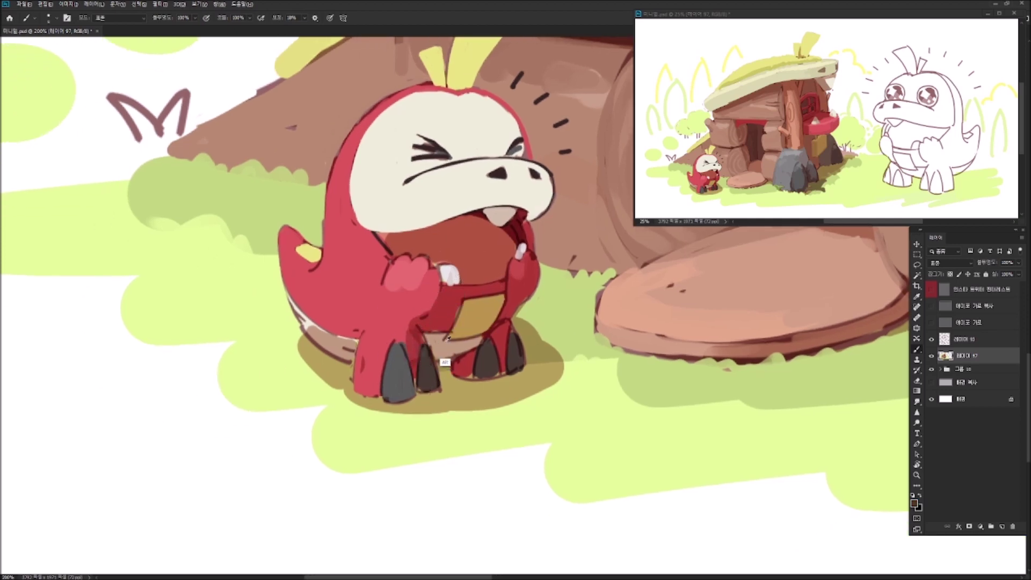
{"action": "left_click", "coordinate": [472, 312], "text": "alt"}
{"action": "left_click_drag", "start_coordinate": [465, 298], "coordinate": [446, 340]}
{"action": "left_click", "coordinate": [472, 315], "text": "alt"}
{"action": "left_click_drag", "start_coordinate": [468, 300], "coordinate": [497, 297]}
Reshape the far edge of the small dinosaur's ground shadow into grass bumps with sampled greens and shadow brown.
{"action": "left_click", "coordinate": [504, 337], "text": "alt"}
{"action": "left_click", "coordinate": [505, 437], "text": "alt"}
{"action": "left_click_drag", "start_coordinate": [499, 404], "coordinate": [531, 396]}
{"action": "left_click", "coordinate": [532, 336], "text": "alt"}
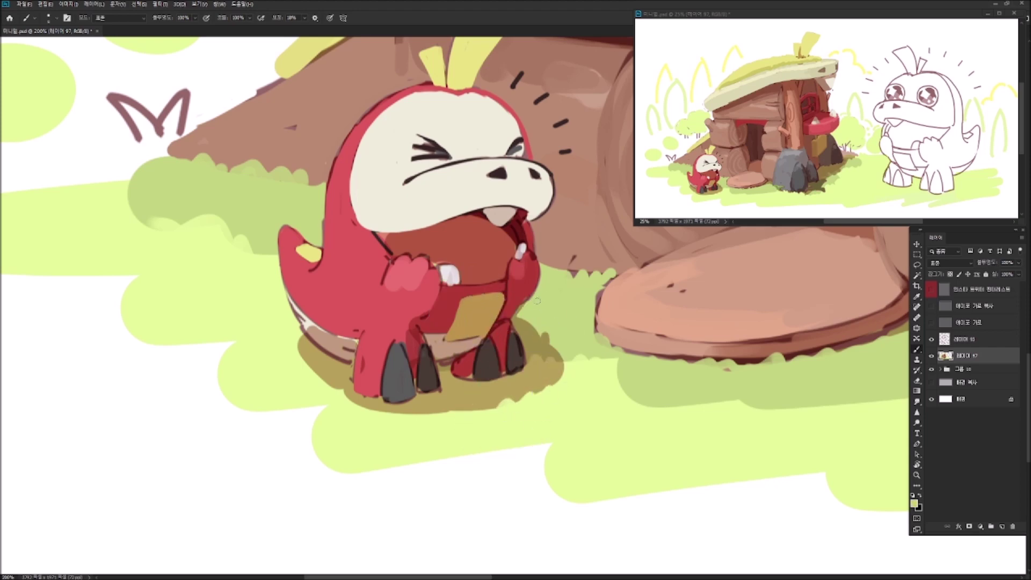
{"action": "left_click", "coordinate": [512, 308], "text": "alt"}
{"action": "left_click_drag", "start_coordinate": [428, 306], "coordinate": [522, 284]}
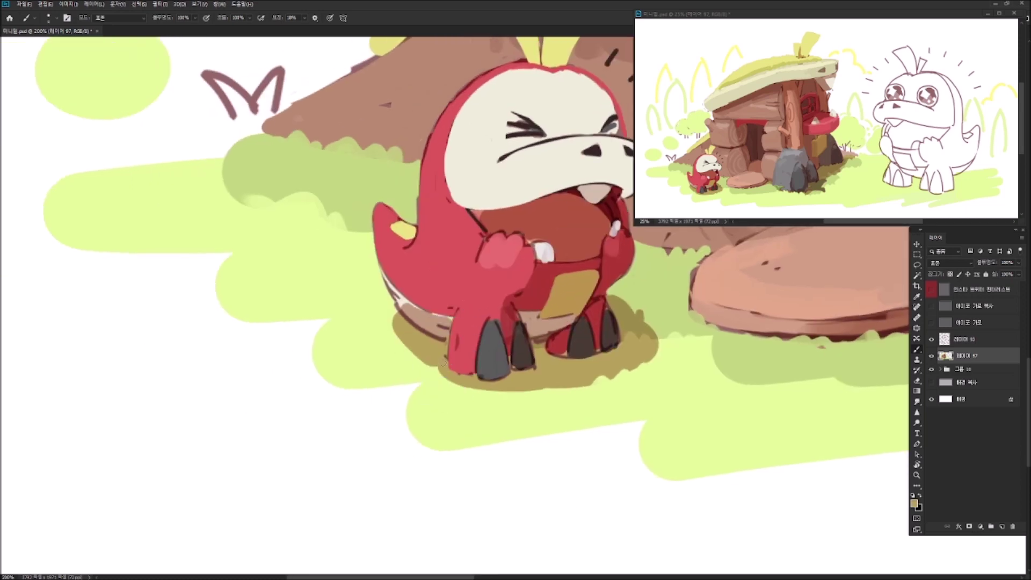
Add a pinkish highlight to the front leg and repaint the small dinosaur's underside in pale cream.
{"action": "left_click_drag", "start_coordinate": [468, 318], "coordinate": [471, 379]}
{"action": "left_click", "coordinate": [411, 361], "text": "alt"}
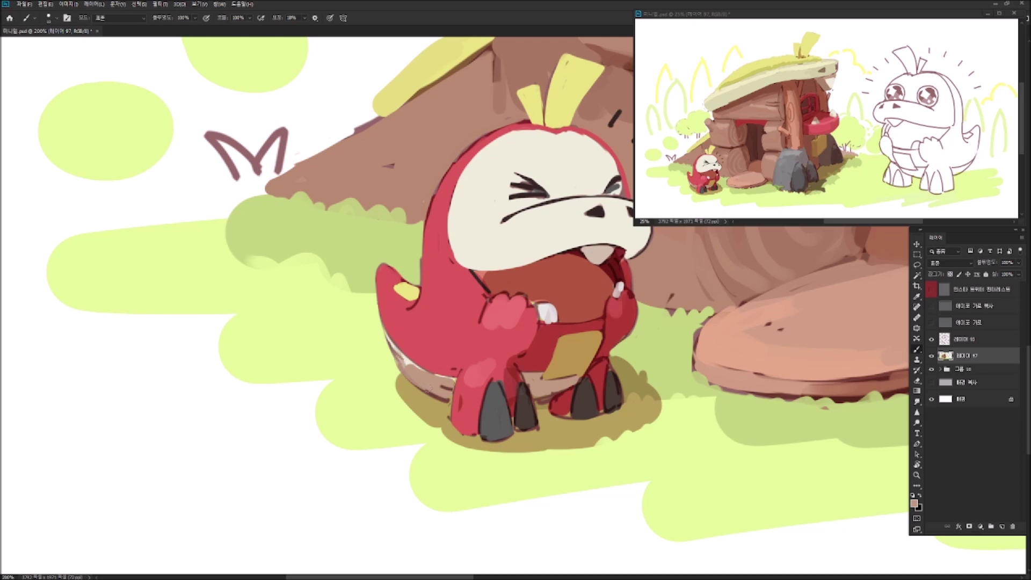
{"action": "left_click", "coordinate": [422, 366], "text": "alt"}
{"action": "mouse_move", "coordinate": [422, 366]}
{"action": "left_mouse_down"}
{"action": "mouse_move", "coordinate": [452, 381]}
{"action": "mouse_move", "coordinate": [438, 390]}
{"action": "mouse_move", "coordinate": [398, 357]}
{"action": "mouse_move", "coordinate": [442, 379]}
{"action": "left_mouse_up"}
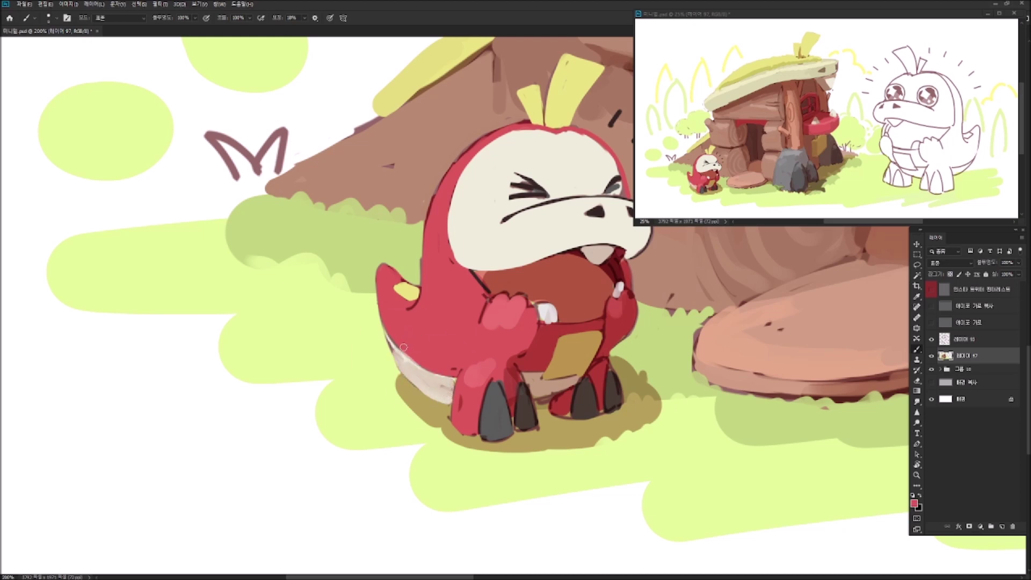
Paint light green grass bumps along the lower and near edges of the small dinosaur's ground shadow.
{"action": "left_click", "coordinate": [342, 297], "text": "alt"}
{"action": "mouse_move", "coordinate": [439, 433]}
{"action": "left_mouse_down"}
{"action": "mouse_move", "coordinate": [456, 450]}
{"action": "mouse_move", "coordinate": [540, 459]}
{"action": "left_mouse_up"}
{"action": "left_click_drag", "start_coordinate": [379, 424], "coordinate": [422, 411]}
{"action": "left_click_drag", "start_coordinate": [541, 450], "coordinate": [553, 454]}
Tidy the outlines of the small dinosaur's feet and claws with sampled red, dark brown and ground shadow colour.
{"action": "left_click", "coordinate": [516, 414], "text": "alt"}
{"action": "left_click_drag", "start_coordinate": [515, 413], "coordinate": [521, 429]}
{"action": "left_click", "coordinate": [512, 411], "text": "alt"}
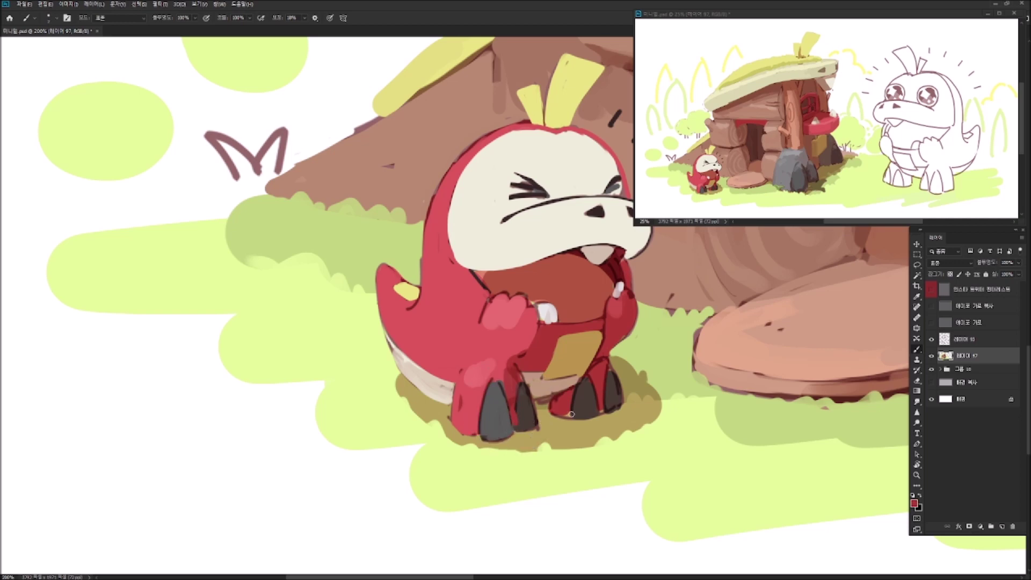
{"action": "left_click", "coordinate": [536, 389], "text": "alt"}
{"action": "mouse_move", "coordinate": [566, 397]}
{"action": "left_mouse_down"}
{"action": "mouse_move", "coordinate": [521, 381]}
{"action": "mouse_move", "coordinate": [533, 419]}
{"action": "left_mouse_up"}
{"action": "left_click", "coordinate": [518, 372], "text": "alt"}
{"action": "left_click", "coordinate": [537, 428], "text": "alt"}
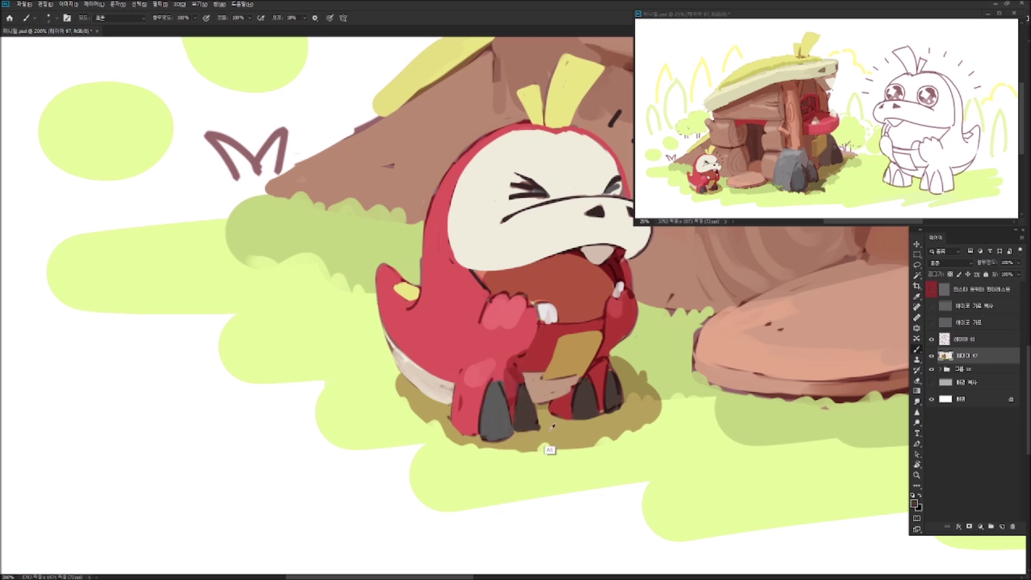
{"action": "left_click", "coordinate": [541, 427], "text": "alt"}
{"action": "left_click_drag", "start_coordinate": [553, 408], "coordinate": [545, 402]}
Dab pale yellow-green highlights on the small round trees and erase the stray line at the roof's front corner.
{"action": "scroll", "coordinate": [646, 312], "scroll_direction": "down", "scroll_amount": 2}
{"action": "left_click_drag", "start_coordinate": [646, 313], "coordinate": [576, 375]}
{"action": "scroll", "coordinate": [472, 292], "scroll_direction": "down", "scroll_amount": 2}
{"action": "scroll", "coordinate": [496, 312], "scroll_direction": "up", "scroll_amount": 1}
{"action": "left_click", "coordinate": [440, 349], "text": "alt"}
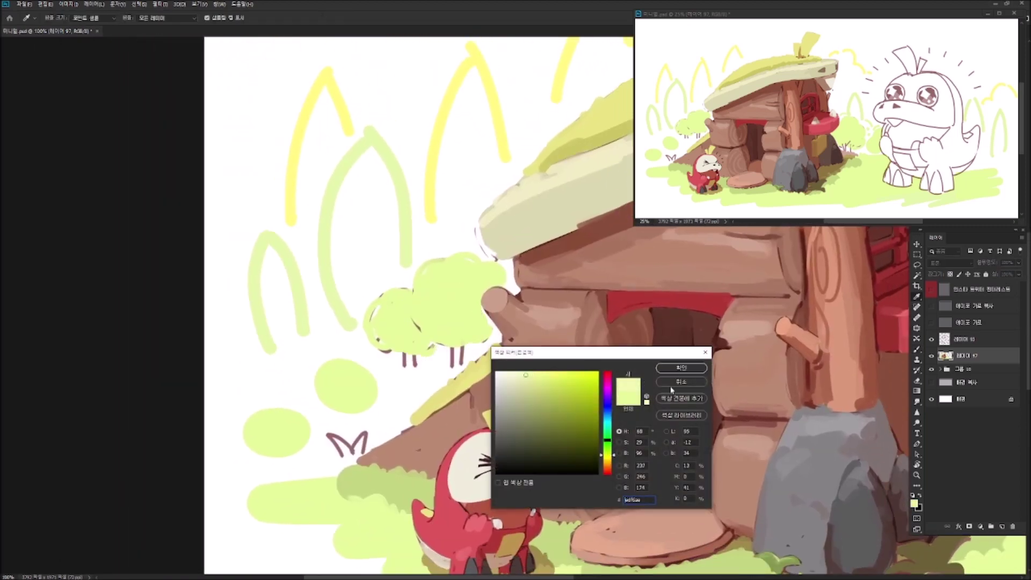
{"action": "left_click", "coordinate": [681, 368]}
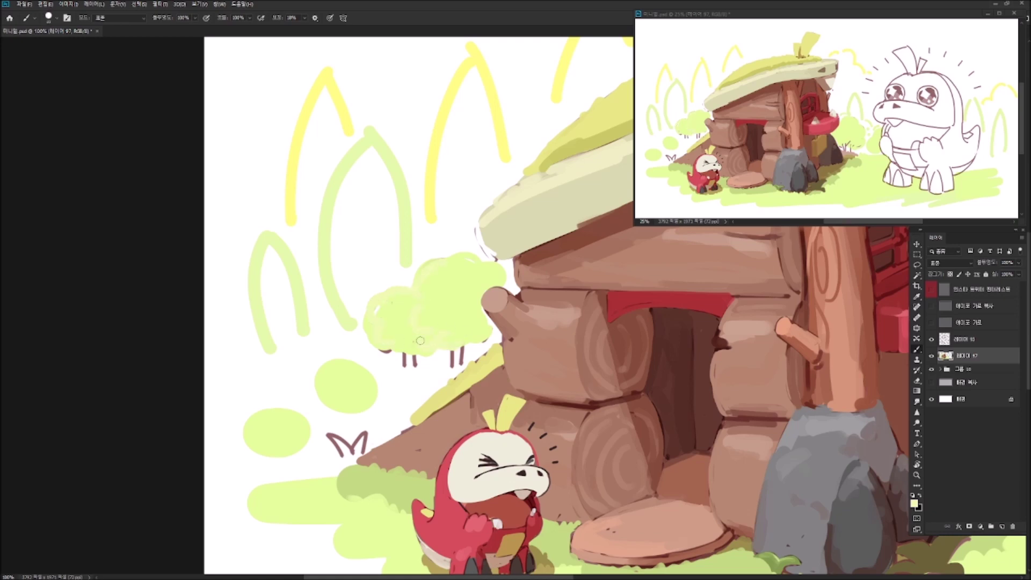
{"action": "key", "text": "e"}
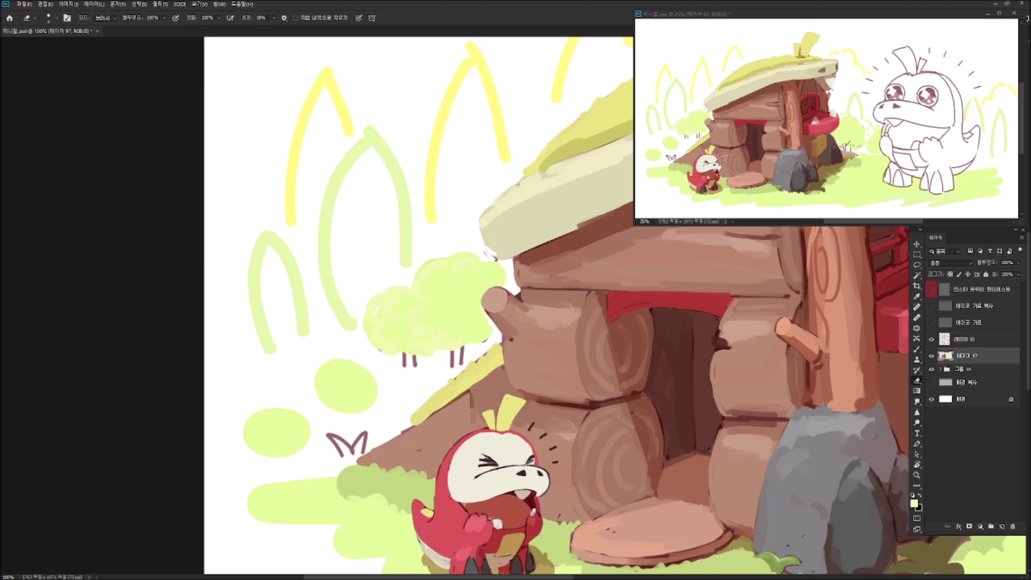
{"action": "key", "text": "b"}
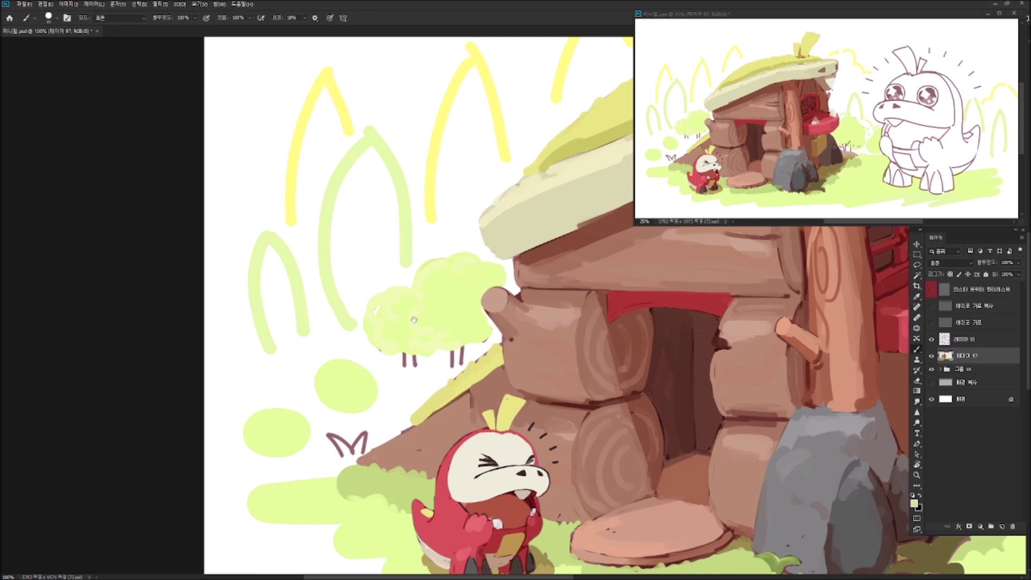
Add small light green grass tufts in front of the stone step and rock using lasso-drawn shapes.
{"action": "left_click_drag", "start_coordinate": [467, 262], "coordinate": [368, 181]}
{"action": "left_click_drag", "start_coordinate": [469, 297], "coordinate": [263, 366]}
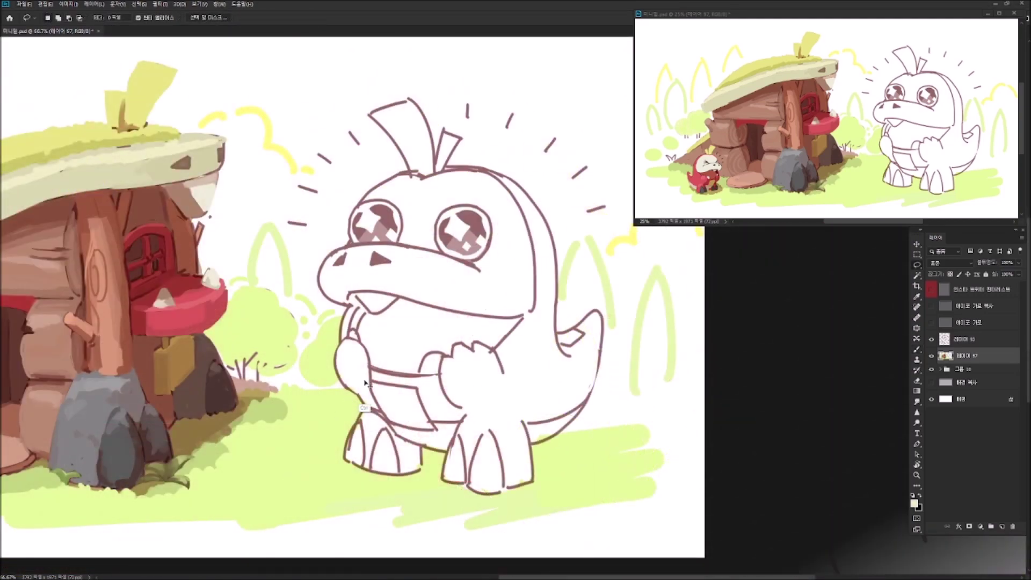
{"action": "mouse_move", "coordinate": [182, 433]}
{"action": "left_mouse_down"}
{"action": "mouse_move", "coordinate": [444, 466]}
{"action": "mouse_move", "coordinate": [510, 424]}
{"action": "left_mouse_up"}
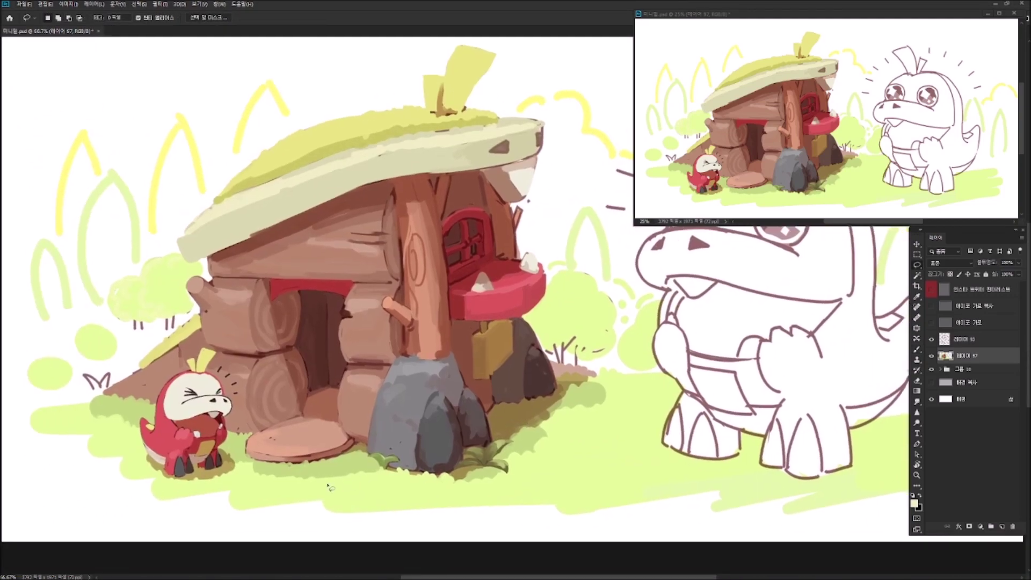
{"action": "left_click_drag", "start_coordinate": [316, 471], "coordinate": [340, 487]}
{"action": "left_click_drag", "start_coordinate": [421, 492], "coordinate": [426, 488]}
{"action": "key", "text": "b"}
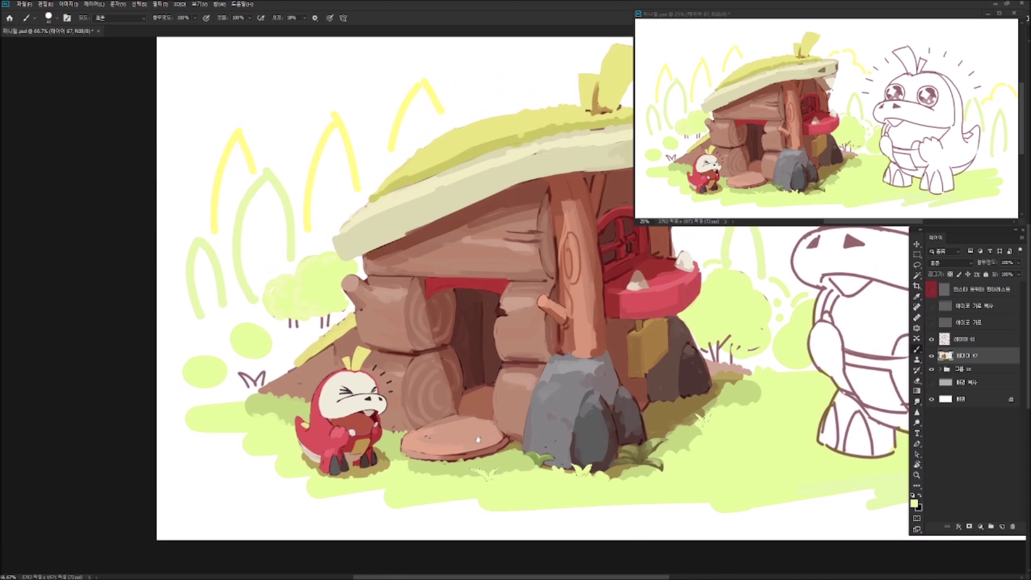
Add lasso-drawn light green grass tufts in the shadows beside and beneath the small dinosaur.
{"action": "key", "text": "l"}
{"action": "scroll", "coordinate": [260, 432], "scroll_direction": "left", "scroll_amount": 5}
{"action": "left_click_drag", "start_coordinate": [256, 406], "coordinate": [263, 408]}
{"action": "left_click_drag", "start_coordinate": [350, 483], "coordinate": [357, 479]}
{"action": "key", "text": "b"}
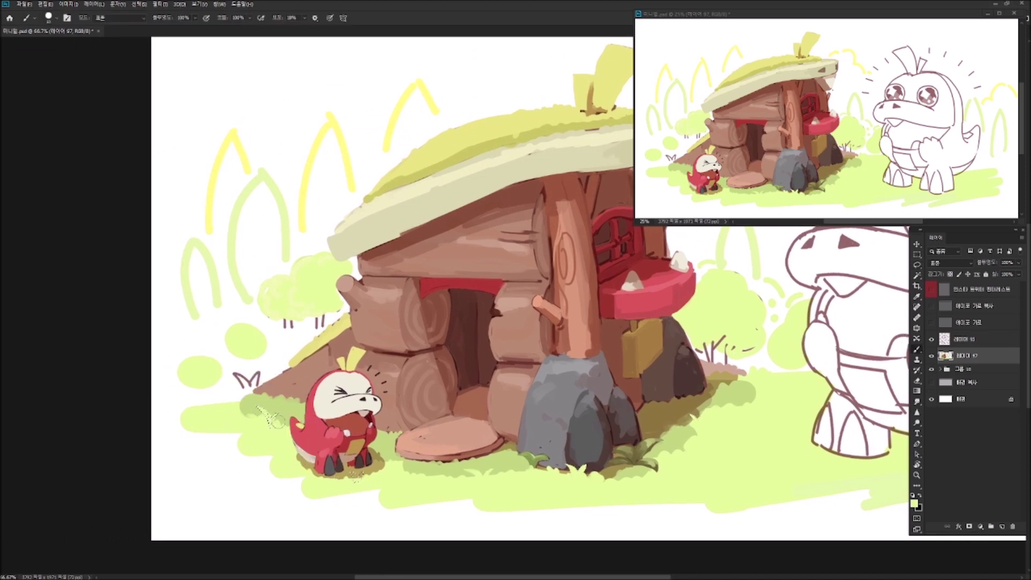
Lasso small grass-tuft shapes along the lawn's lower edge and delete their contents, then deselect.
{"action": "key", "text": "l"}
{"action": "left_click_drag", "start_coordinate": [207, 429], "coordinate": [263, 475]}
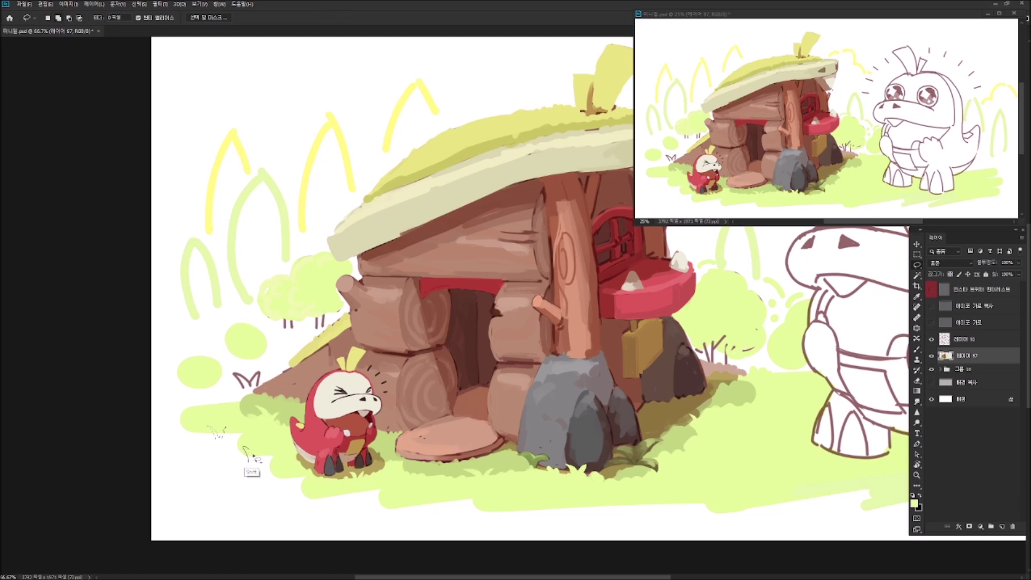
{"action": "mouse_move", "coordinate": [343, 497]}
{"action": "left_mouse_down"}
{"action": "mouse_move", "coordinate": [321, 496]}
{"action": "mouse_move", "coordinate": [396, 501]}
{"action": "left_mouse_up"}
{"action": "scroll", "coordinate": [311, 497], "scroll_direction": "right", "scroll_amount": 3}
{"action": "left_click_drag", "start_coordinate": [537, 491], "coordinate": [543, 502]}
{"action": "scroll", "coordinate": [545, 502], "scroll_direction": "left", "scroll_amount": 1}
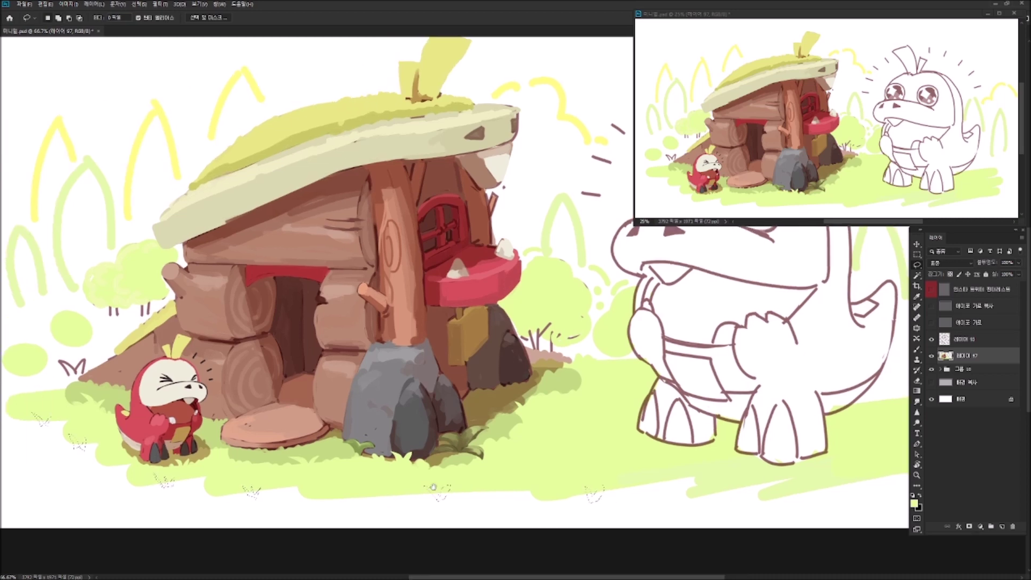
{"action": "key", "text": "Delete"}
{"action": "key", "text": "ctrl+d"}
Erase along the lawn's outer edges to turn the smooth strokes into jagged grass tips.
{"action": "key", "text": "e"}
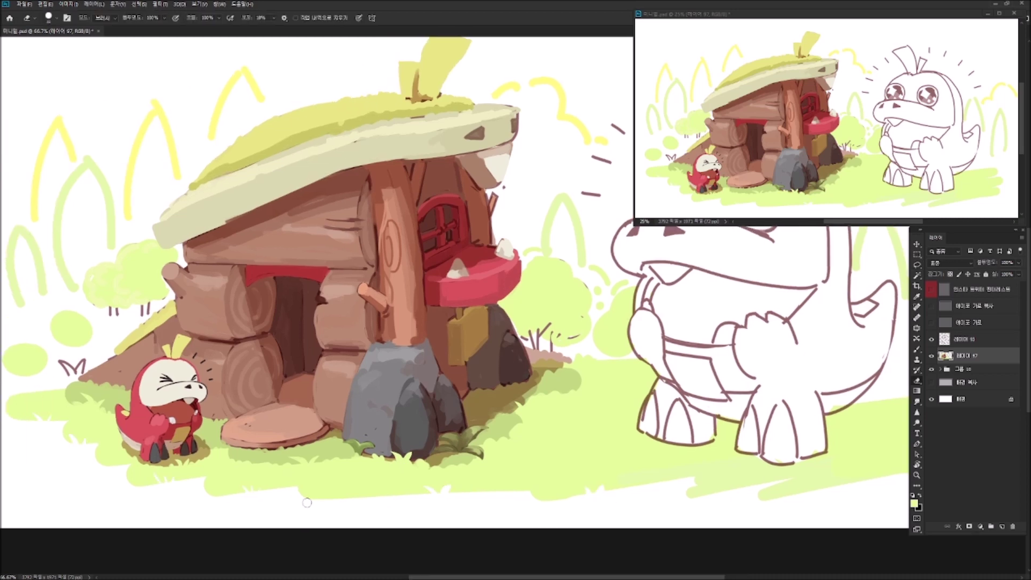
{"action": "scroll", "coordinate": [437, 507], "scroll_direction": "right", "scroll_amount": 2}
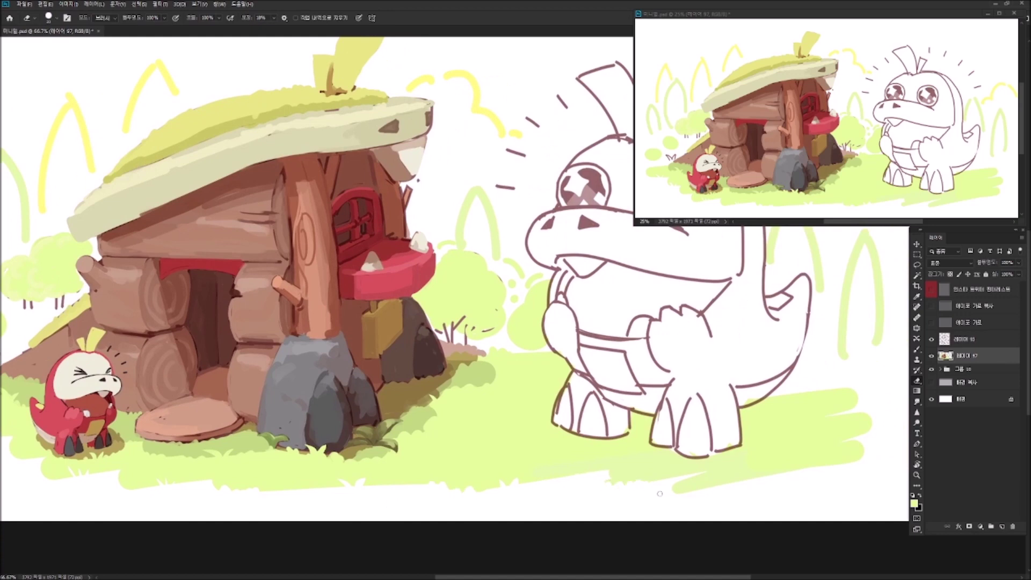
{"action": "scroll", "coordinate": [563, 480], "scroll_direction": "left", "scroll_amount": 5}
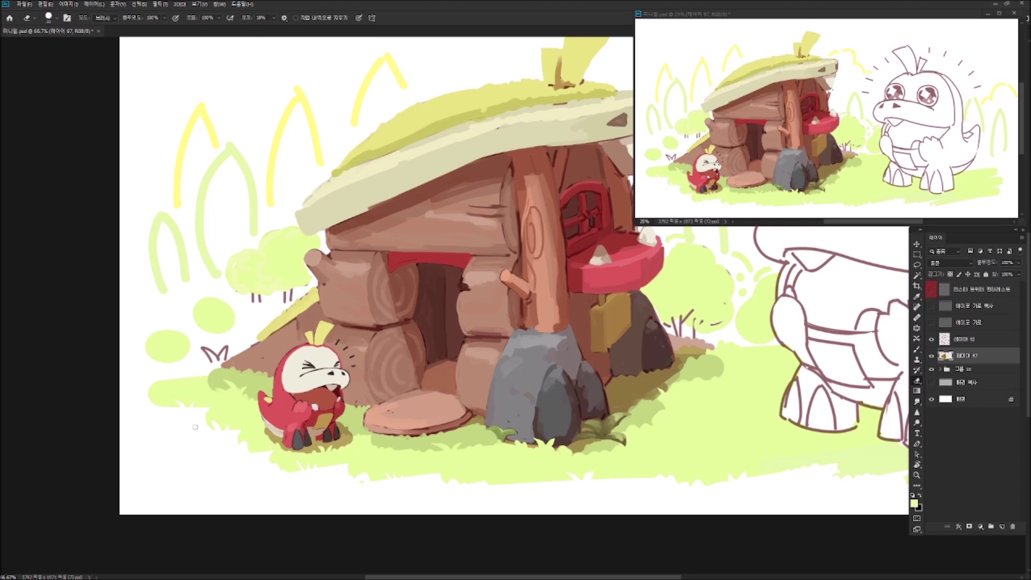
{"action": "scroll", "coordinate": [164, 416], "scroll_direction": "up", "scroll_amount": 1}
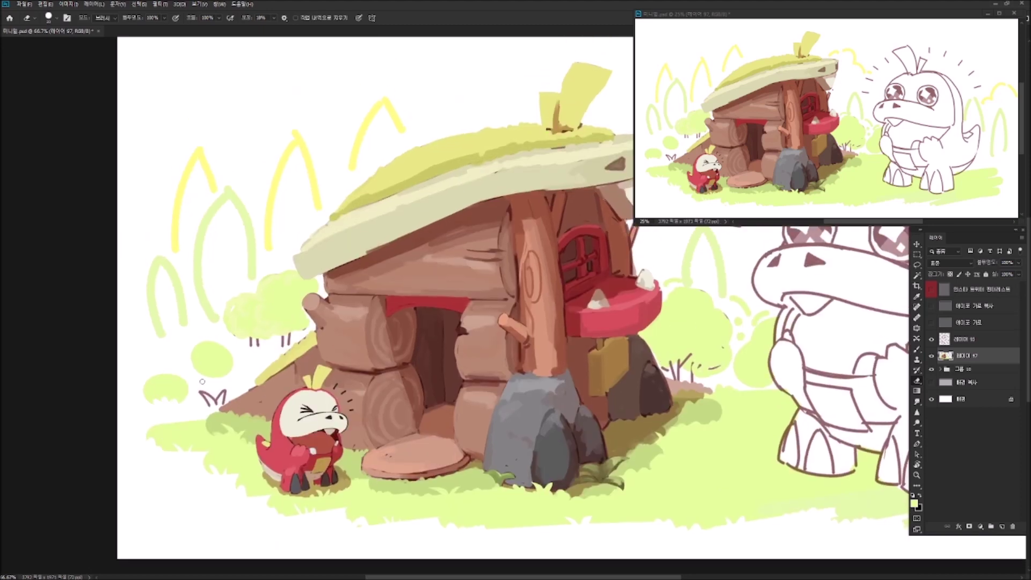
{"action": "scroll", "coordinate": [235, 377], "scroll_direction": "right", "scroll_amount": 5}
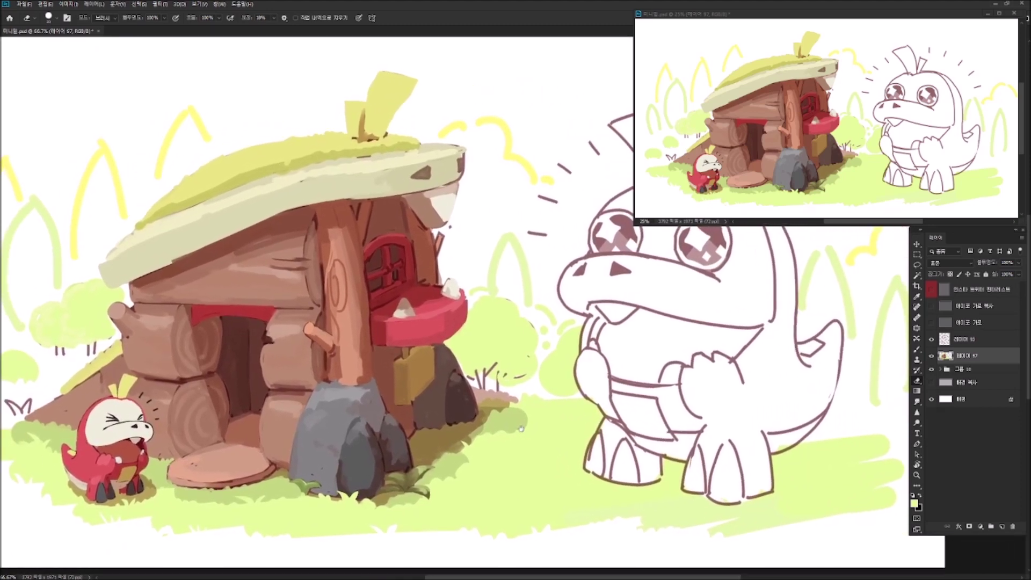
{"action": "scroll", "coordinate": [496, 452], "scroll_direction": "right", "scroll_amount": 4}
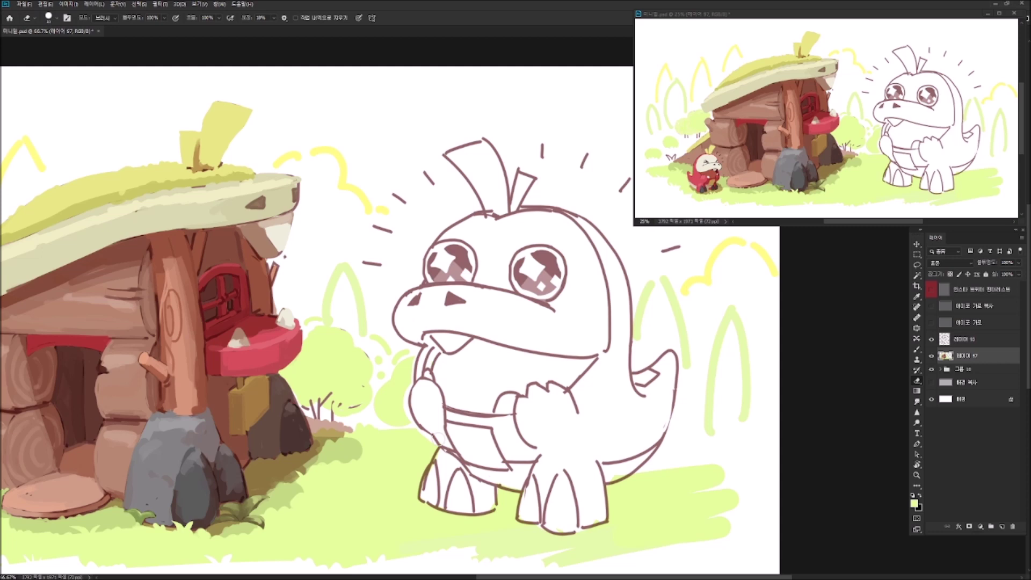
Erase the grass around and inside the large dinosaur's feet, leaving a white border along their outlines.
{"action": "mouse_move", "coordinate": [416, 500]}
{"action": "left_mouse_down"}
{"action": "mouse_move", "coordinate": [486, 510]}
{"action": "mouse_move", "coordinate": [494, 480]}
{"action": "mouse_move", "coordinate": [523, 508]}
{"action": "left_mouse_up"}
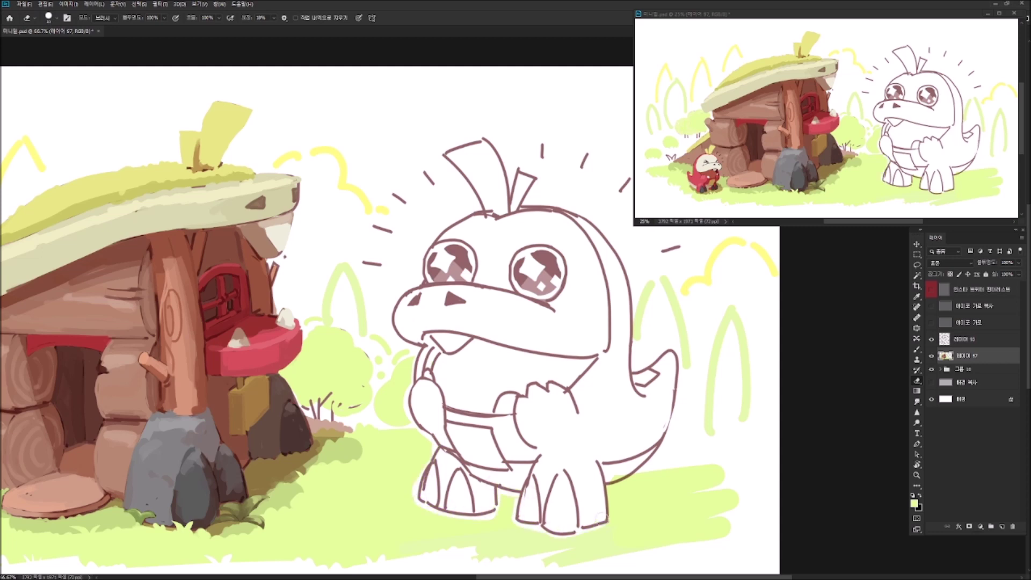
{"action": "left_click_drag", "start_coordinate": [601, 516], "coordinate": [627, 534]}
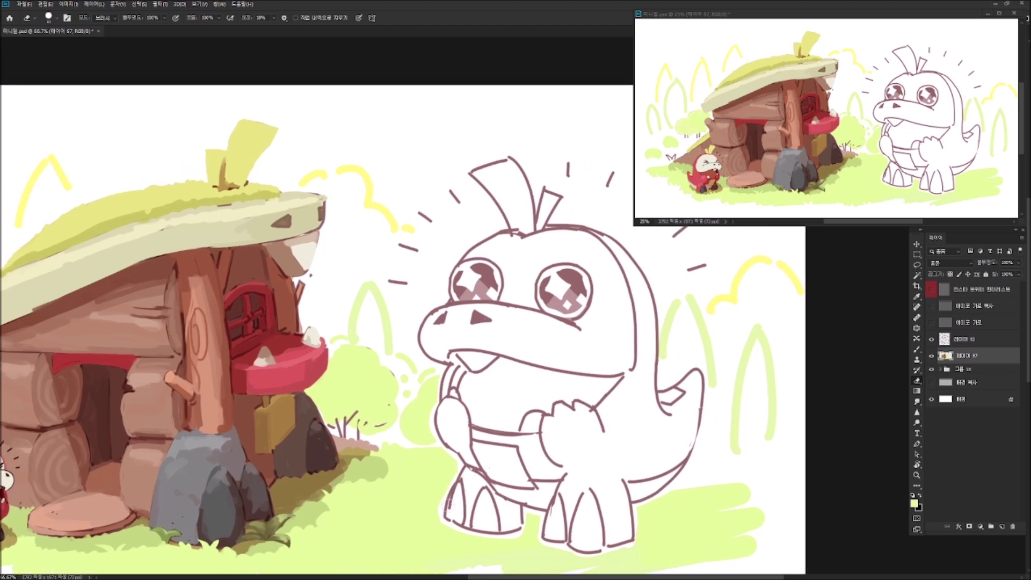
Create a new layer and handwrite "No.909" in white on the grass between the rock and the large dinosaur.
{"action": "scroll", "coordinate": [431, 437], "scroll_direction": "down", "scroll_amount": 3}
{"action": "key", "text": "b"}
{"action": "key", "text": "ctrl+shift+n"}
{"action": "key", "text": "Return"}
{"action": "scroll", "coordinate": [415, 469], "scroll_direction": "left", "scroll_amount": 2}
{"action": "scroll", "coordinate": [415, 470], "scroll_direction": "down", "scroll_amount": 1}
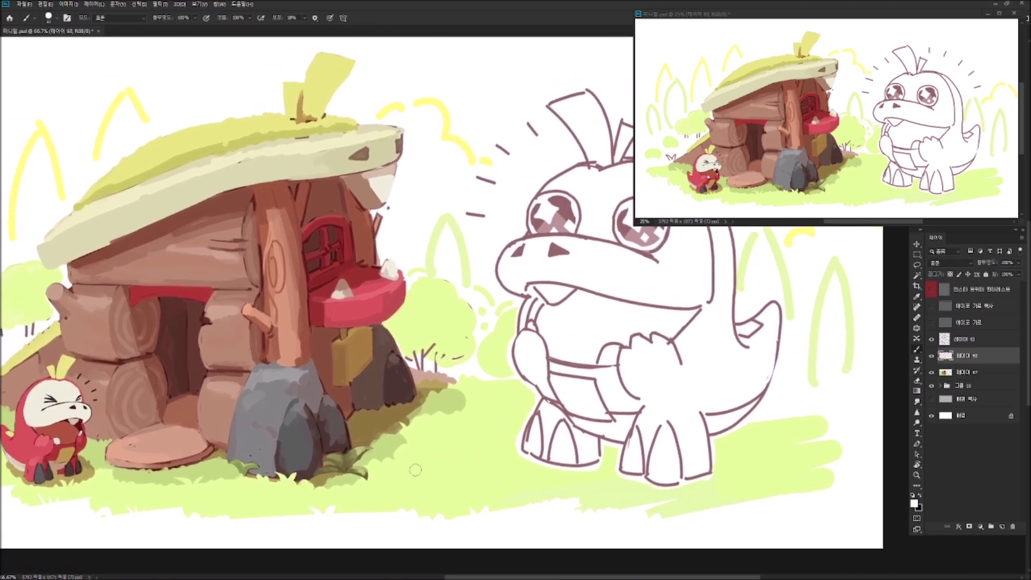
{"action": "mouse_move", "coordinate": [397, 466]}
{"action": "left_mouse_down"}
{"action": "mouse_move", "coordinate": [395, 489]}
{"action": "mouse_move", "coordinate": [413, 465]}
{"action": "mouse_move", "coordinate": [425, 475]}
{"action": "left_mouse_up"}
{"action": "left_click_drag", "start_coordinate": [436, 485], "coordinate": [462, 488]}
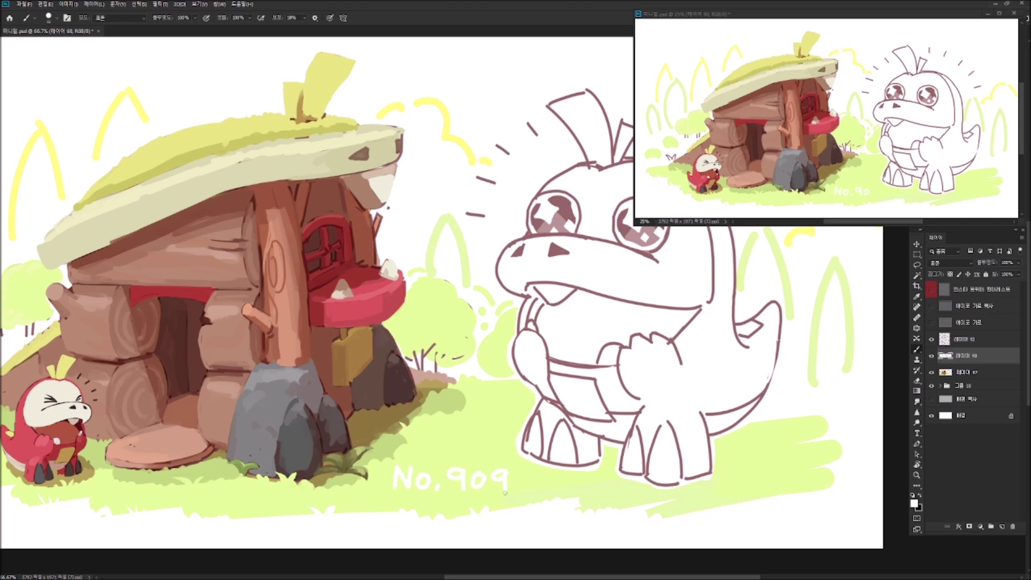
Recolour the large dinosaur's outlines, using red tones for its mouth, hands and belly band and tan for the belly patch.
{"action": "scroll", "coordinate": [518, 393], "scroll_direction": "left", "scroll_amount": 2}
{"action": "scroll", "coordinate": [518, 393], "scroll_direction": "up", "scroll_amount": 1}
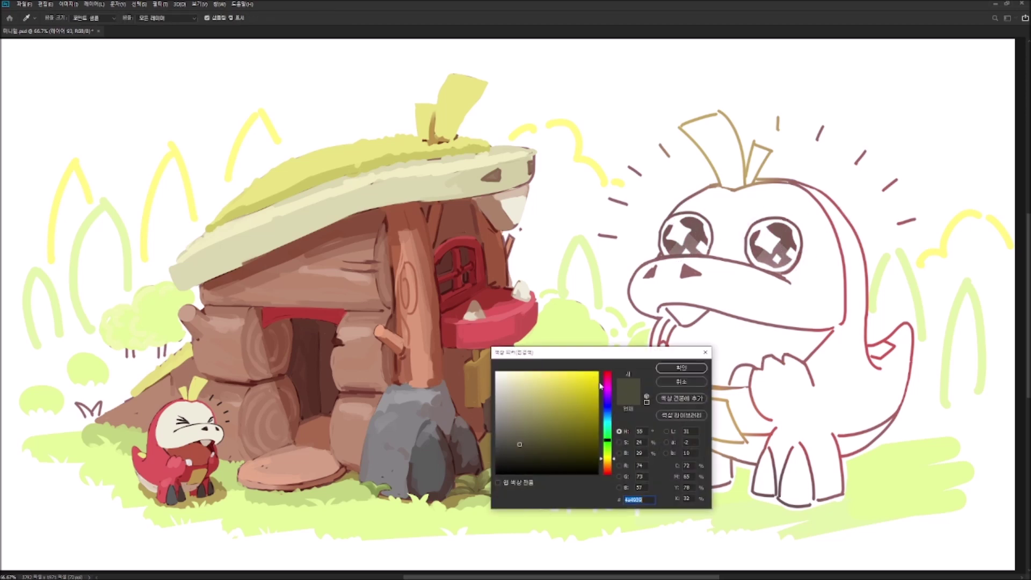
{"action": "type", "text": "f81f85"}
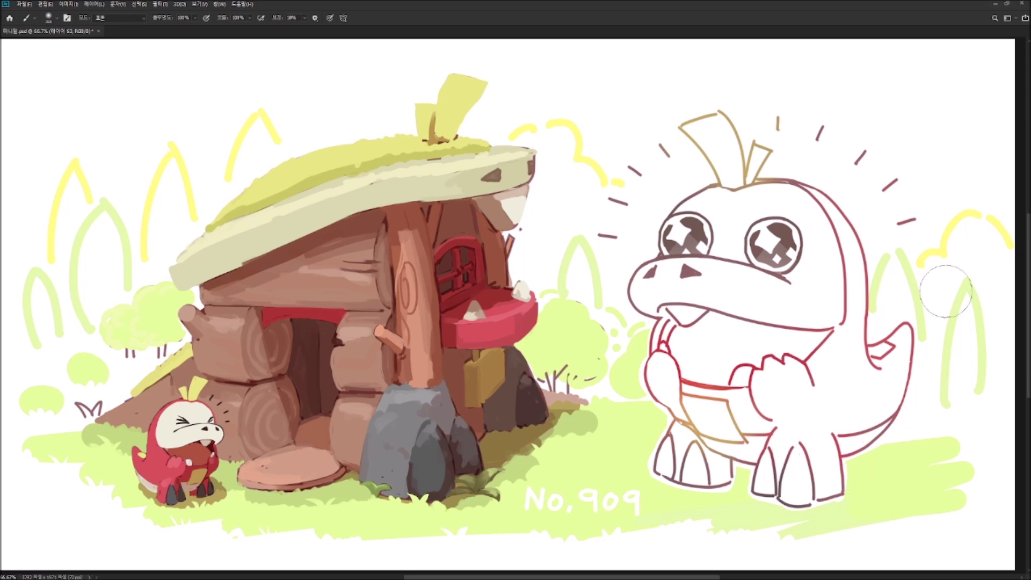
{"action": "right_click", "coordinate": [929, 255], "text": "alt+shift"}
{"action": "mouse_move", "coordinate": [870, 354]}
{"action": "left_mouse_down"}
{"action": "mouse_move", "coordinate": [887, 350]}
{"action": "mouse_move", "coordinate": [874, 430]}
{"action": "left_mouse_up"}
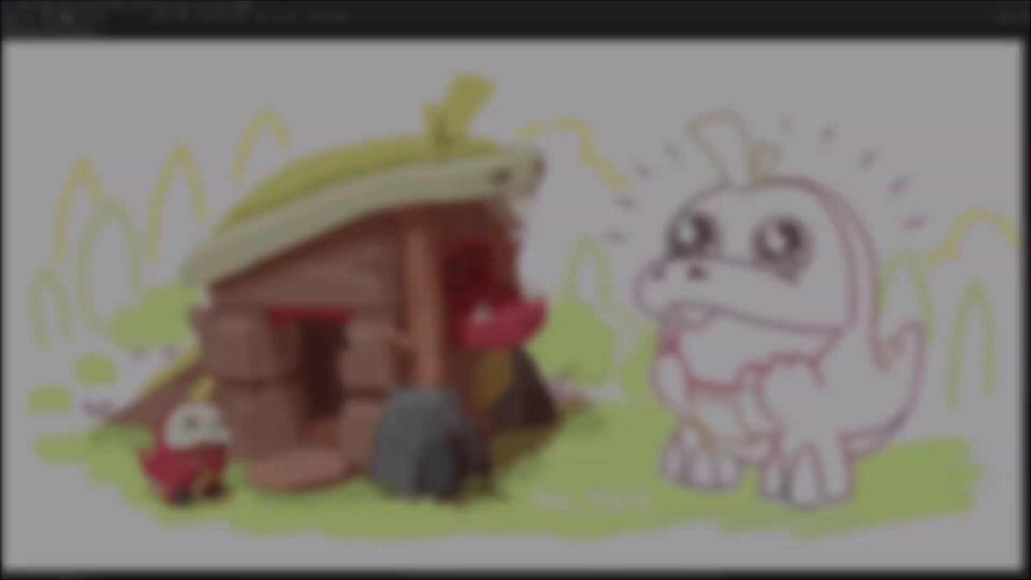